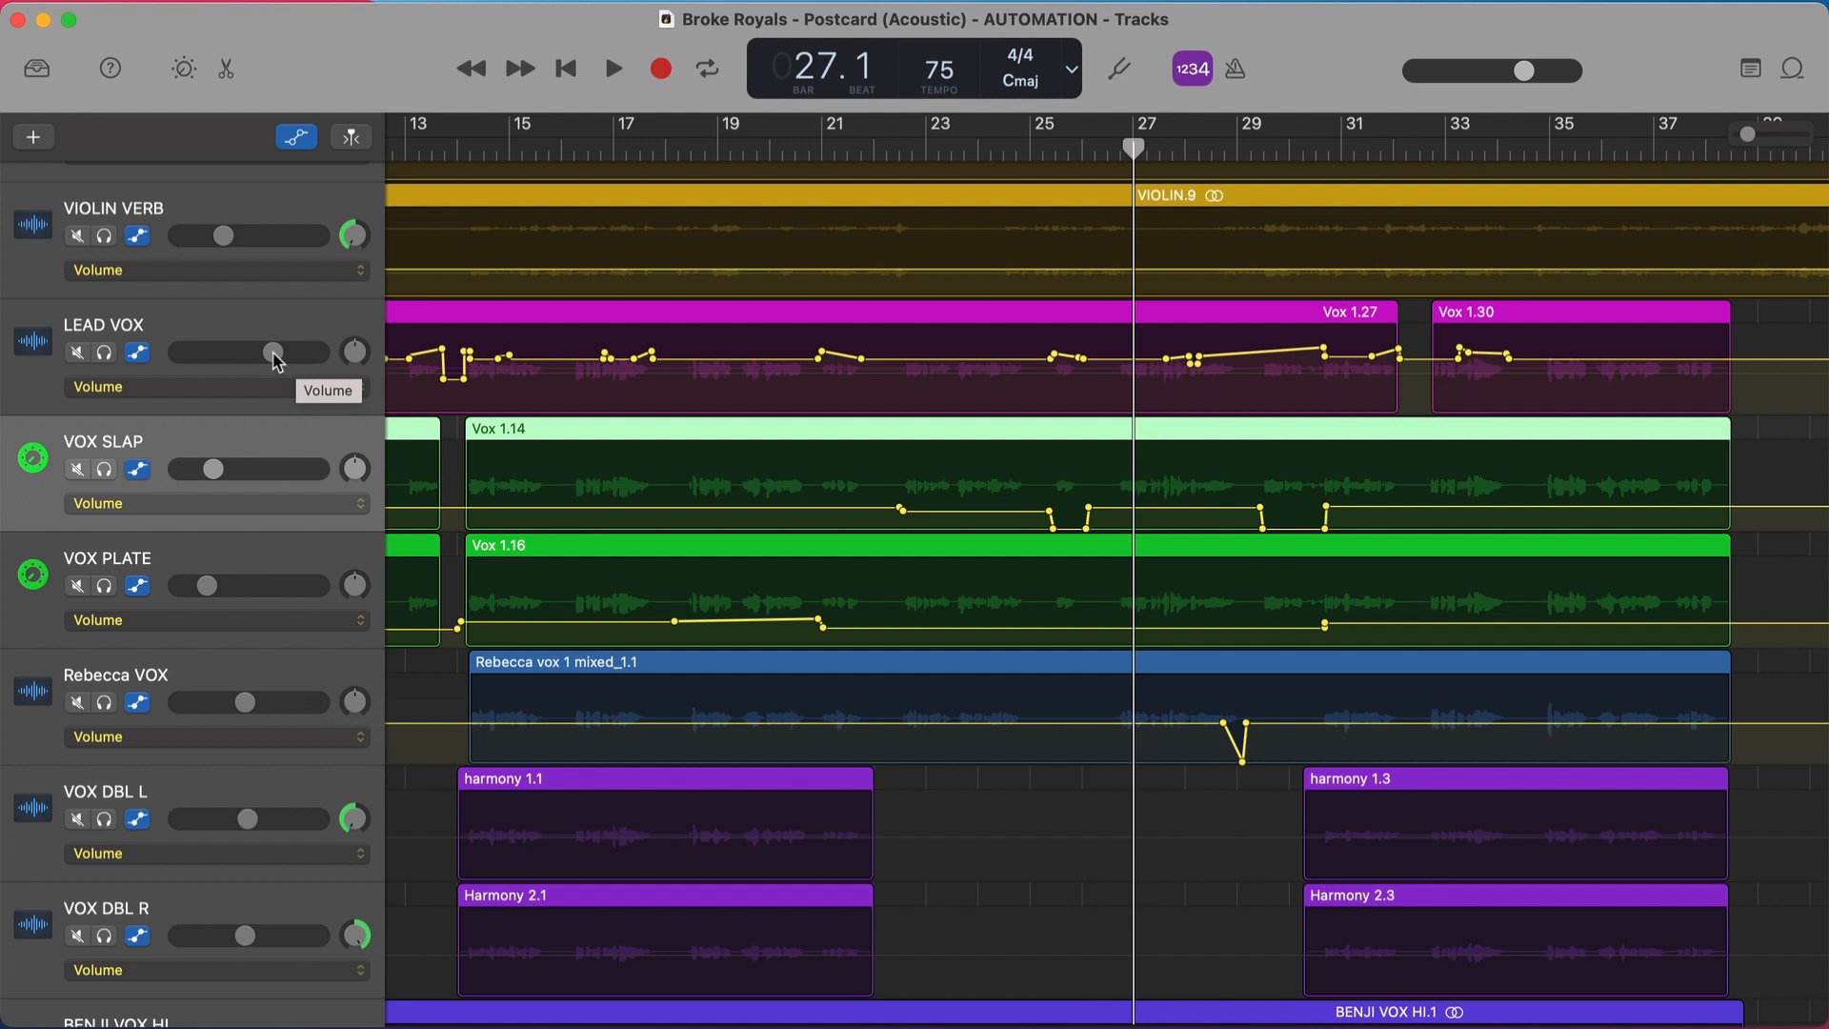
Play the song from bar 27 to about bar 29 while holding the LEAD VOX volume fader, and stop playback.
{"action": "left_click", "coordinate": [274, 355]}
{"action": "key", "text": "space"}
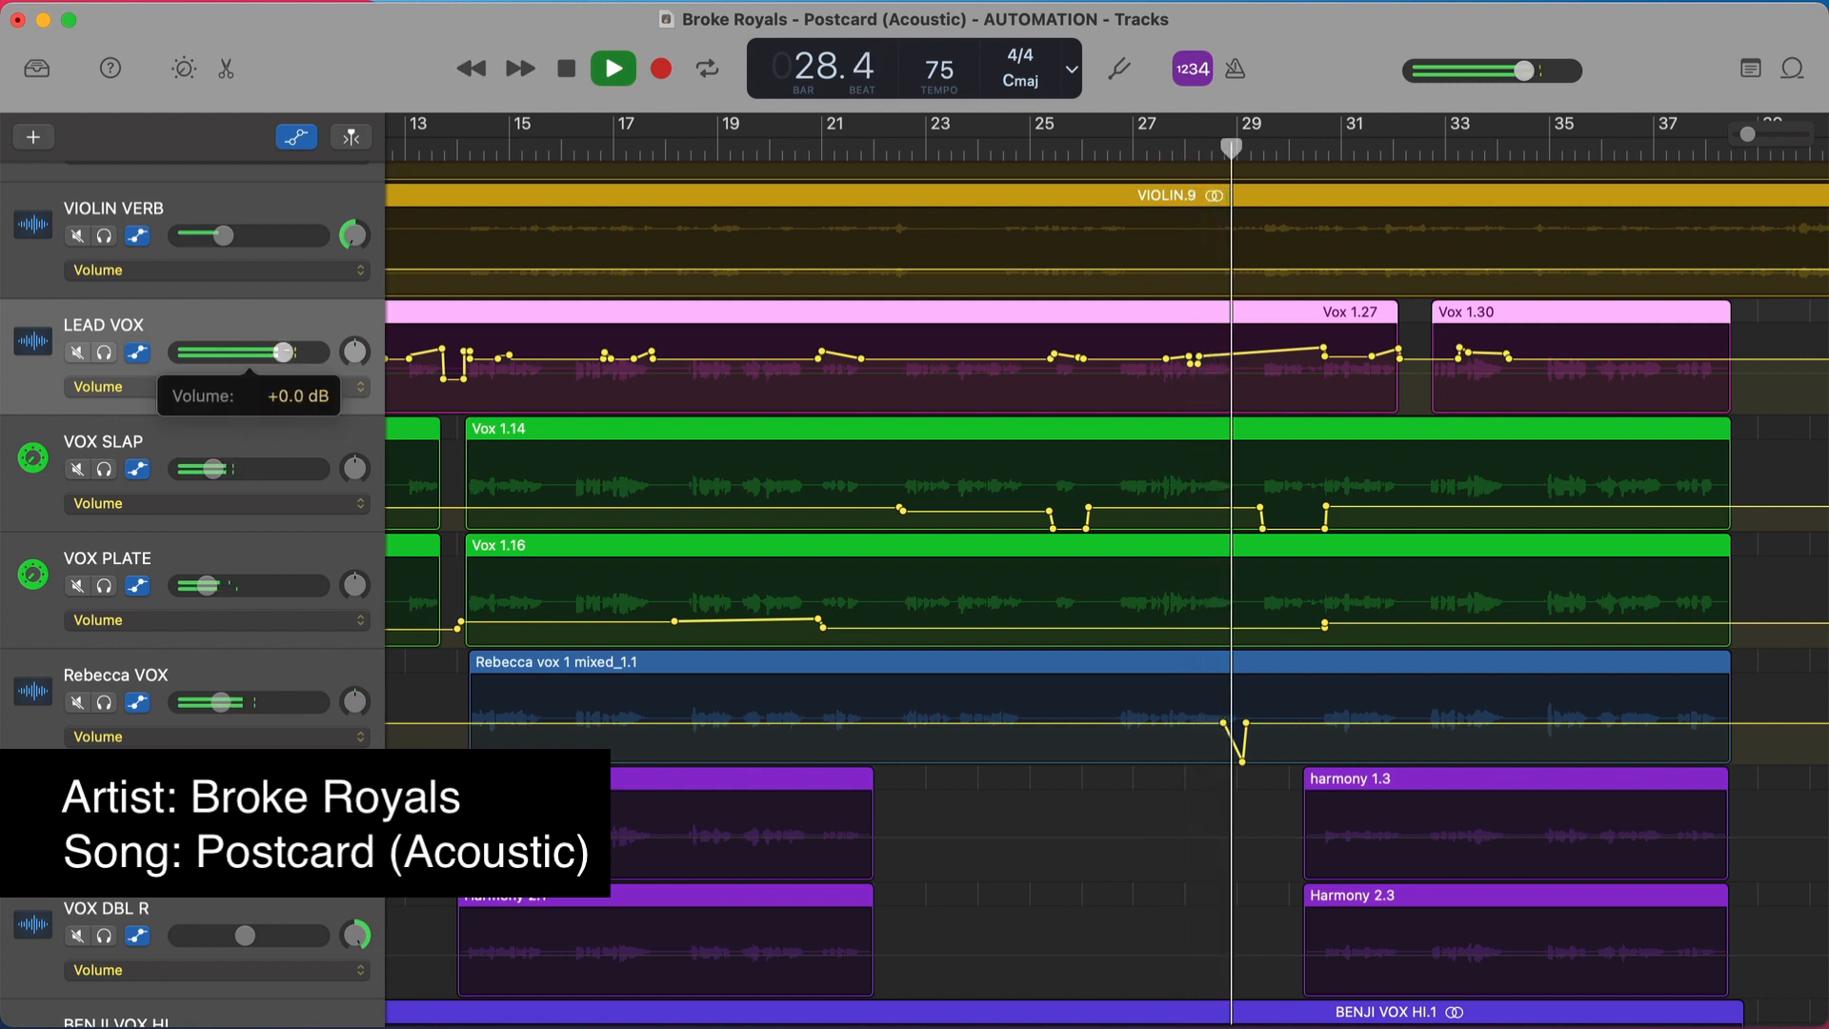
{"action": "key", "text": "space"}
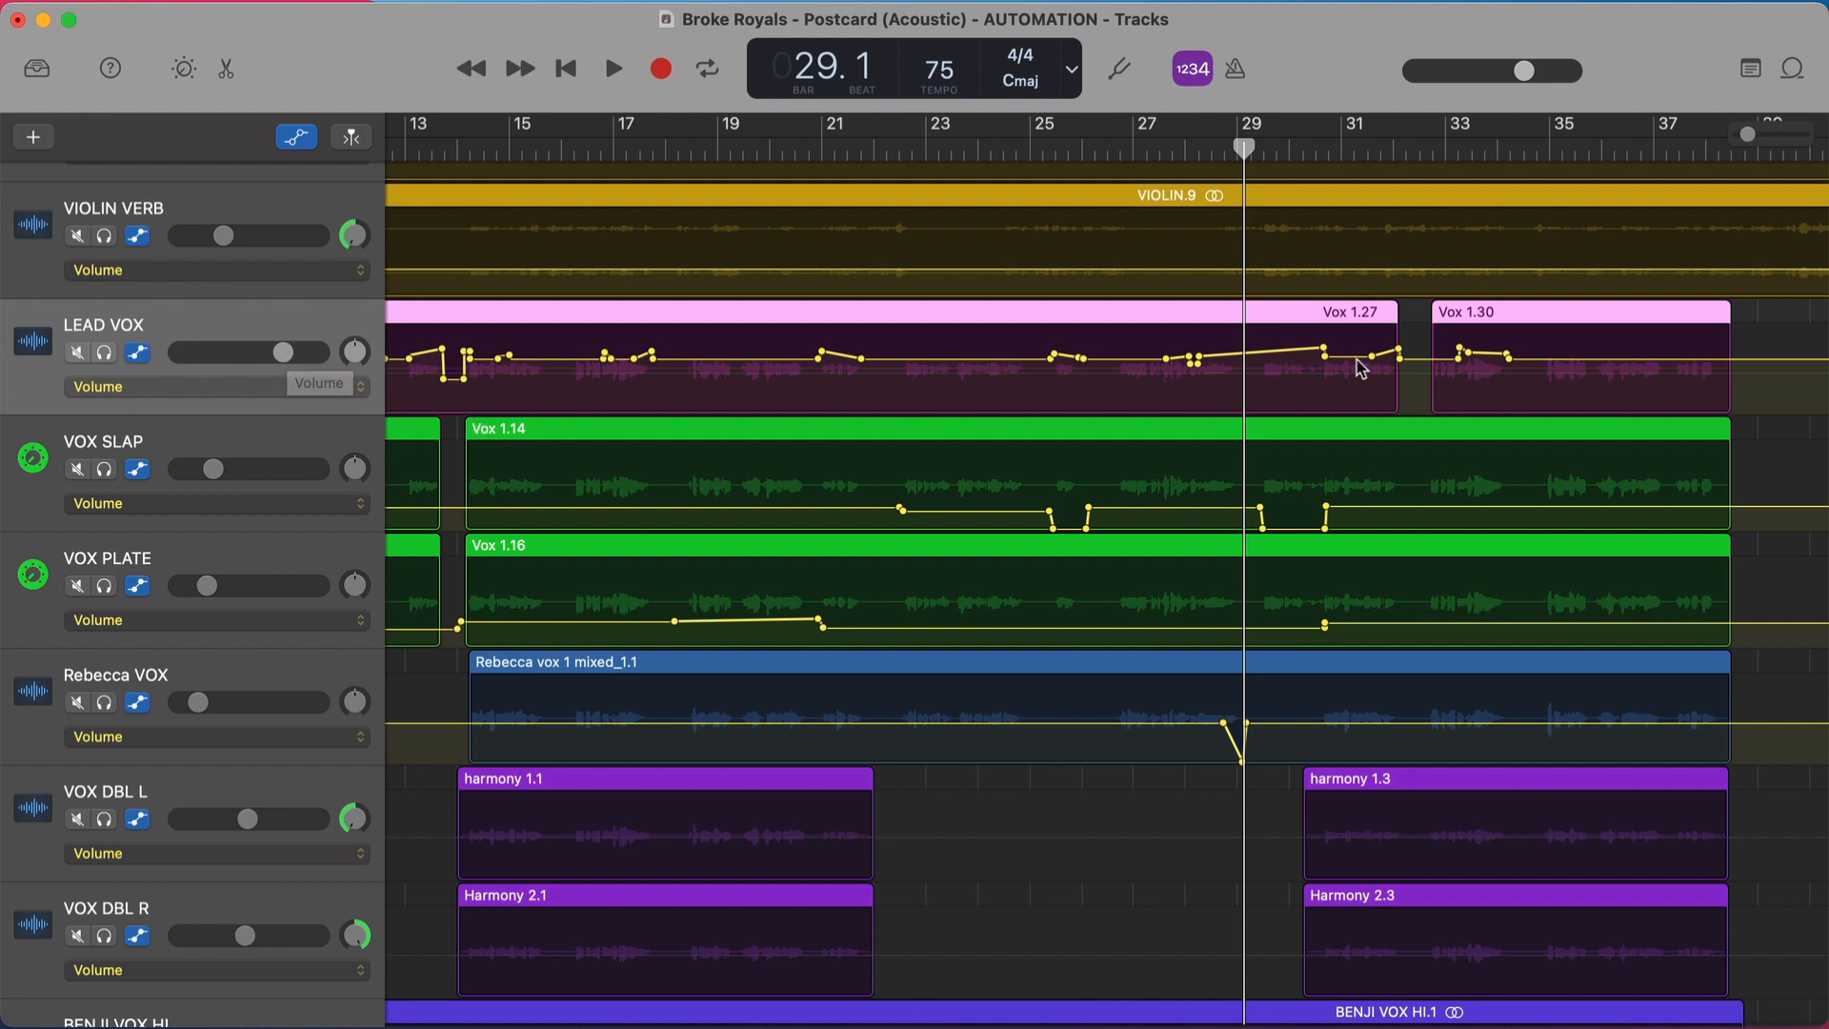
Try to lower the LEAD VOX volume automation from bar 21 onward as one group, undo it and deselect the points.
{"action": "left_click_drag", "start_coordinate": [1580, 341], "coordinate": [816, 346]}
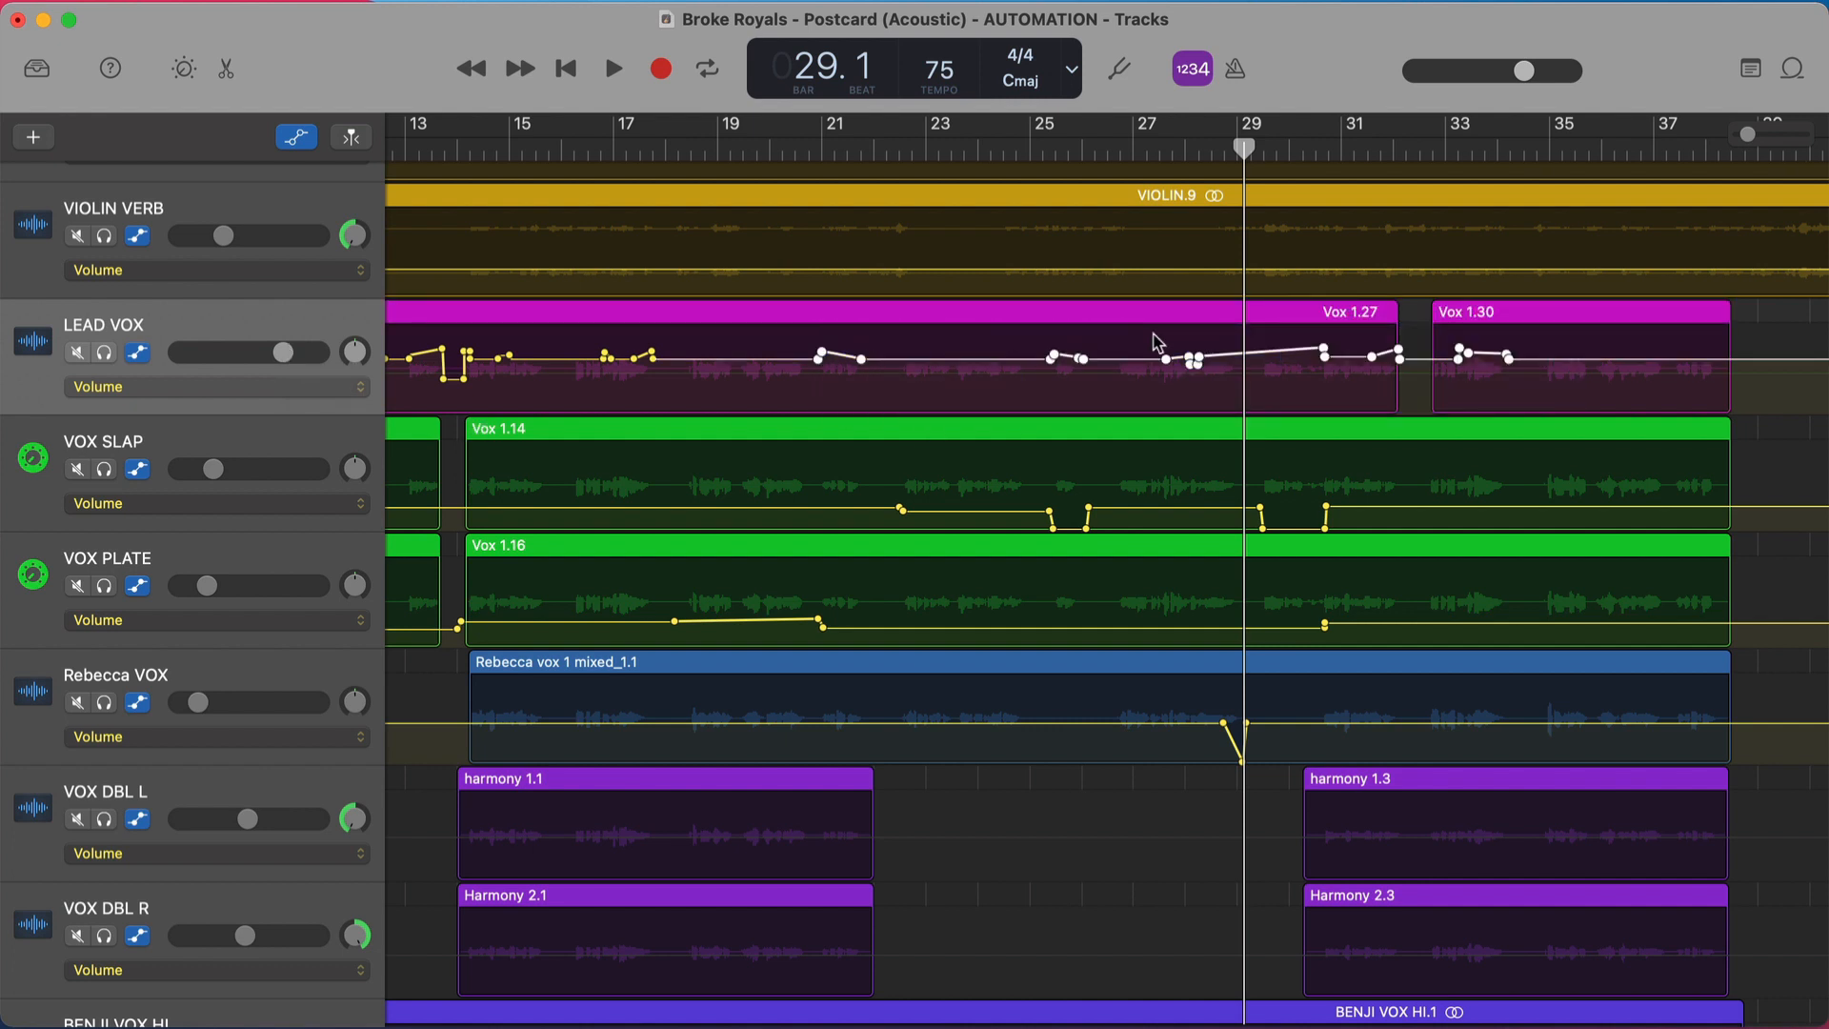
{"action": "left_click_drag", "start_coordinate": [1114, 365], "coordinate": [1142, 379]}
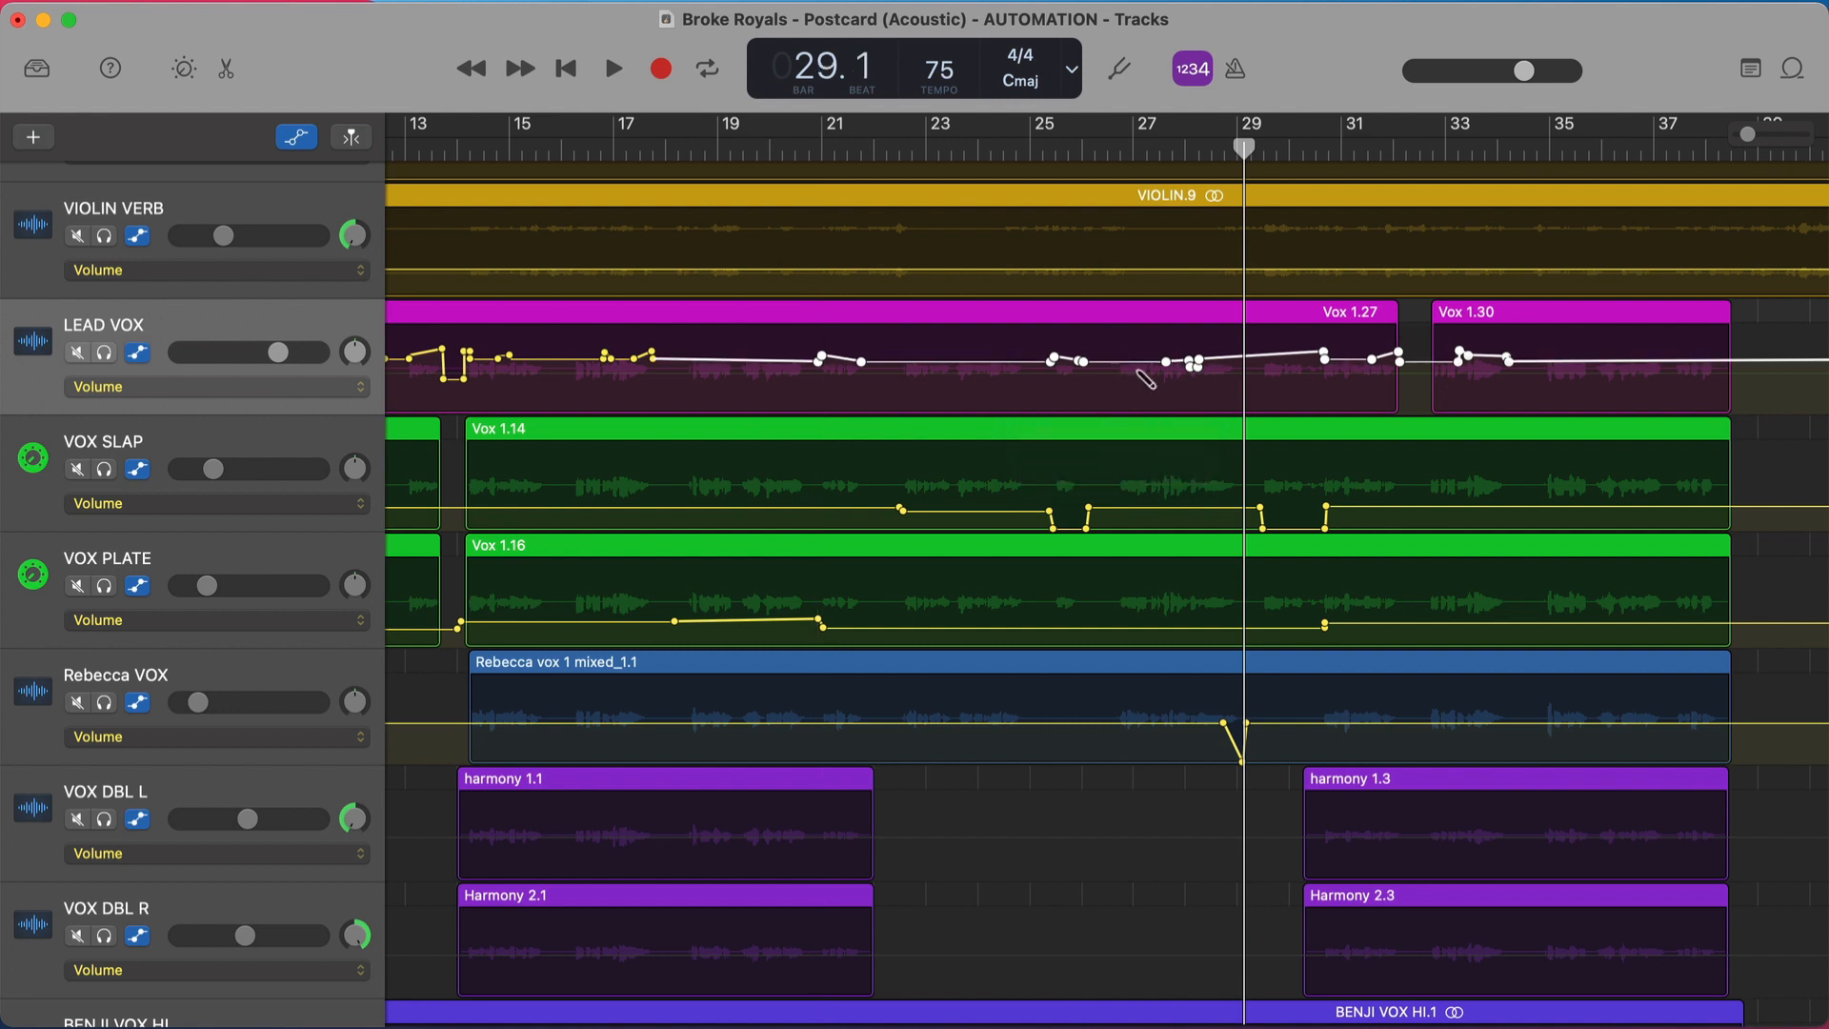
{"action": "key", "text": "super+z"}
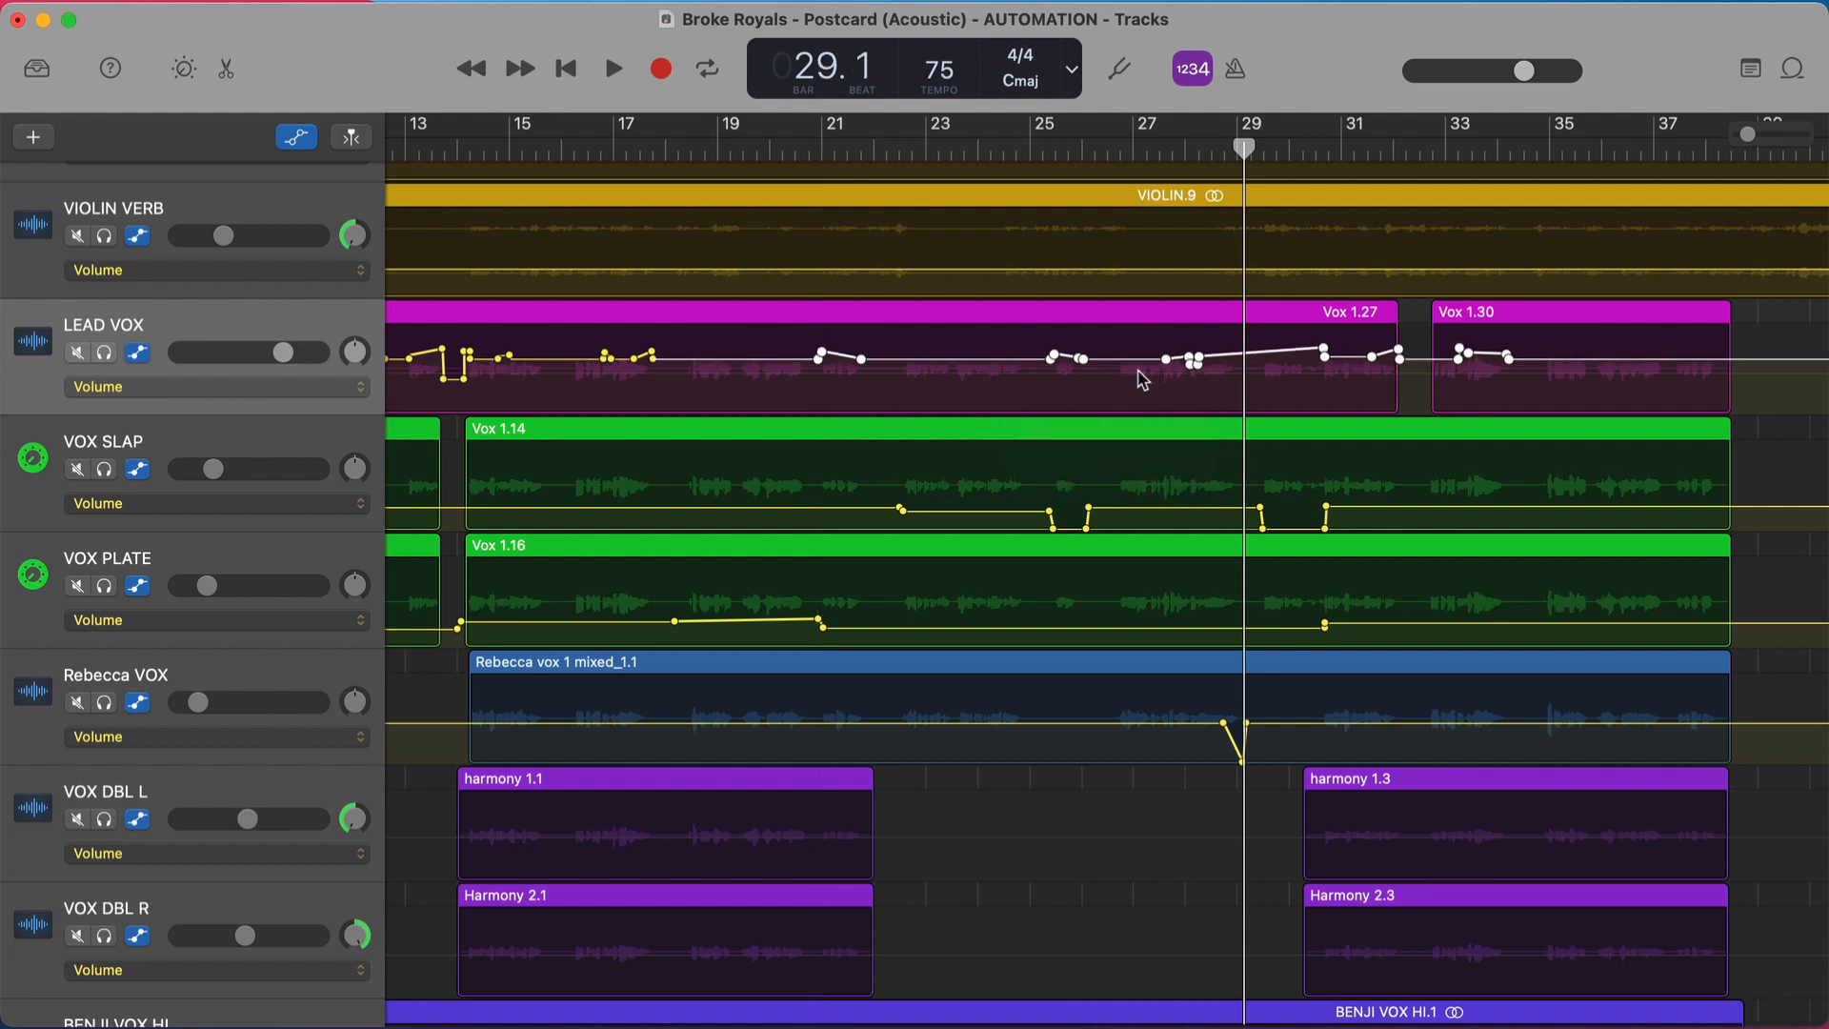
{"action": "left_click", "coordinate": [893, 339]}
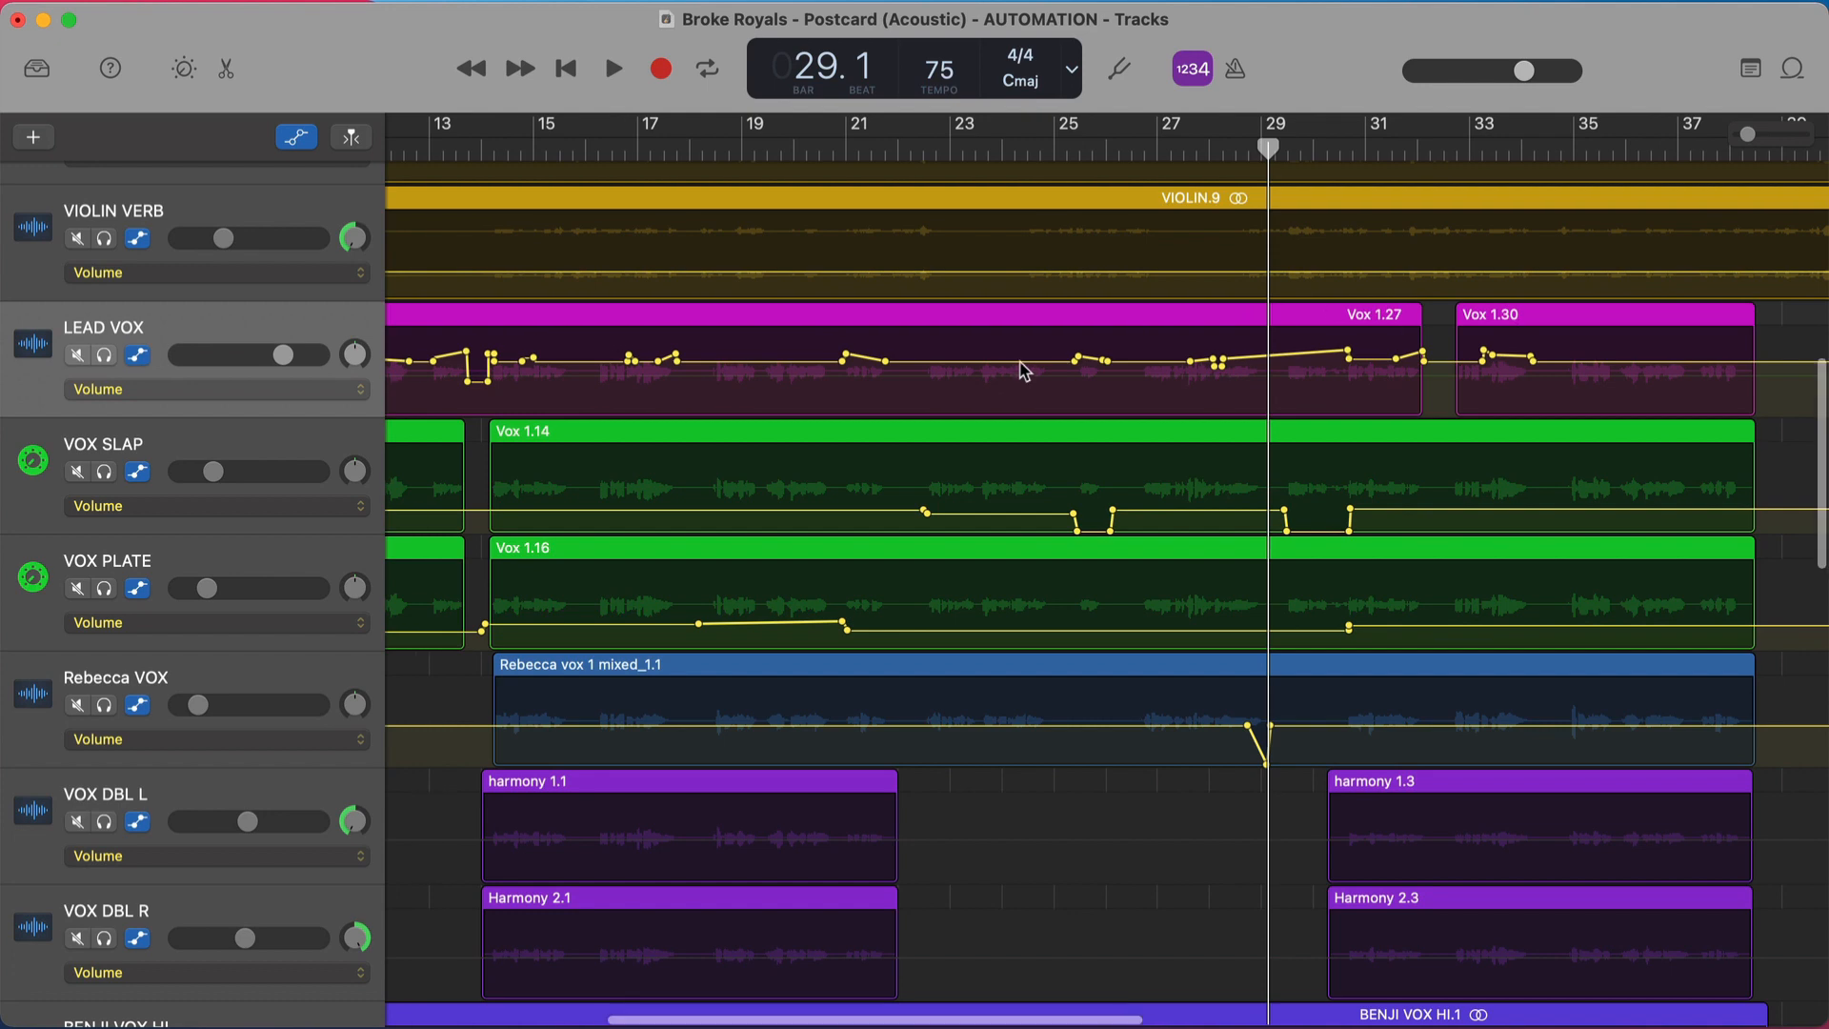
Compare the tracks around bars 24 to 26 with the automation hidden and shown again.
{"action": "scroll", "coordinate": [1020, 363], "scroll_direction": "up", "scroll_amount": 8}
{"action": "scroll", "coordinate": [1020, 363], "scroll_direction": "left", "scroll_amount": 6}
{"action": "scroll", "coordinate": [1020, 367], "scroll_direction": "left", "scroll_amount": 10}
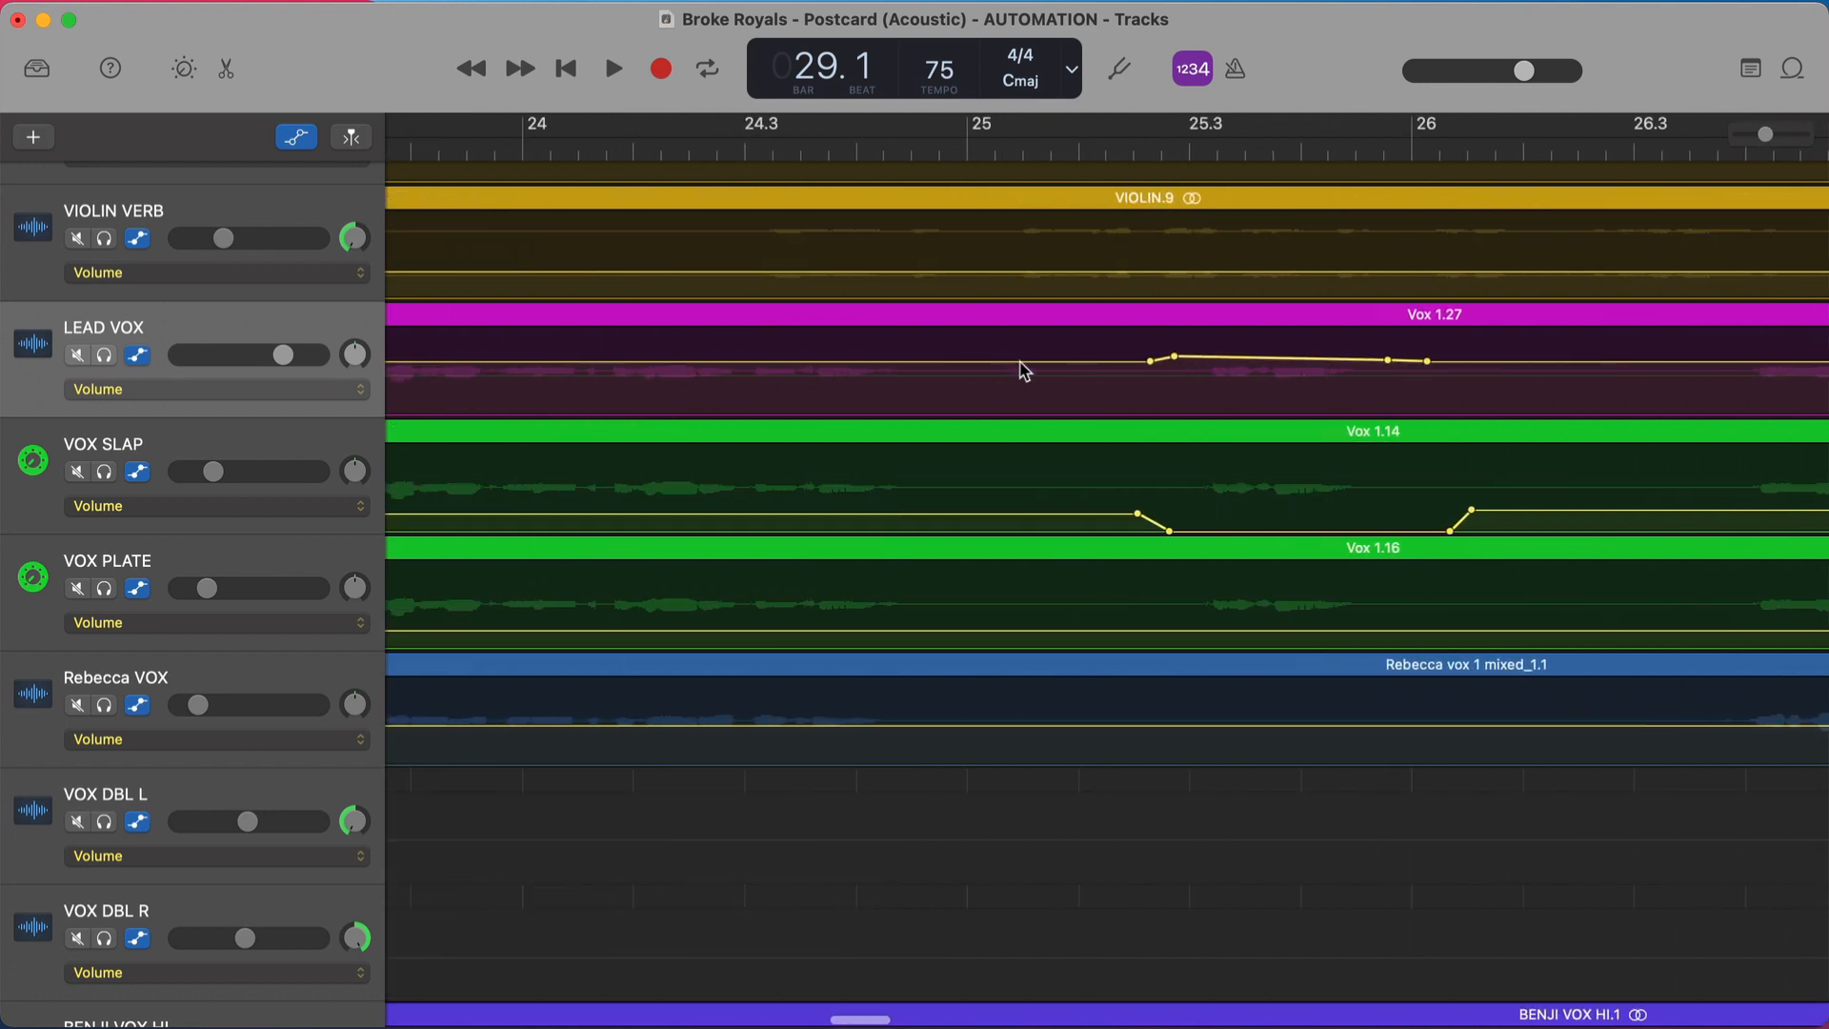
{"action": "key", "text": "a"}
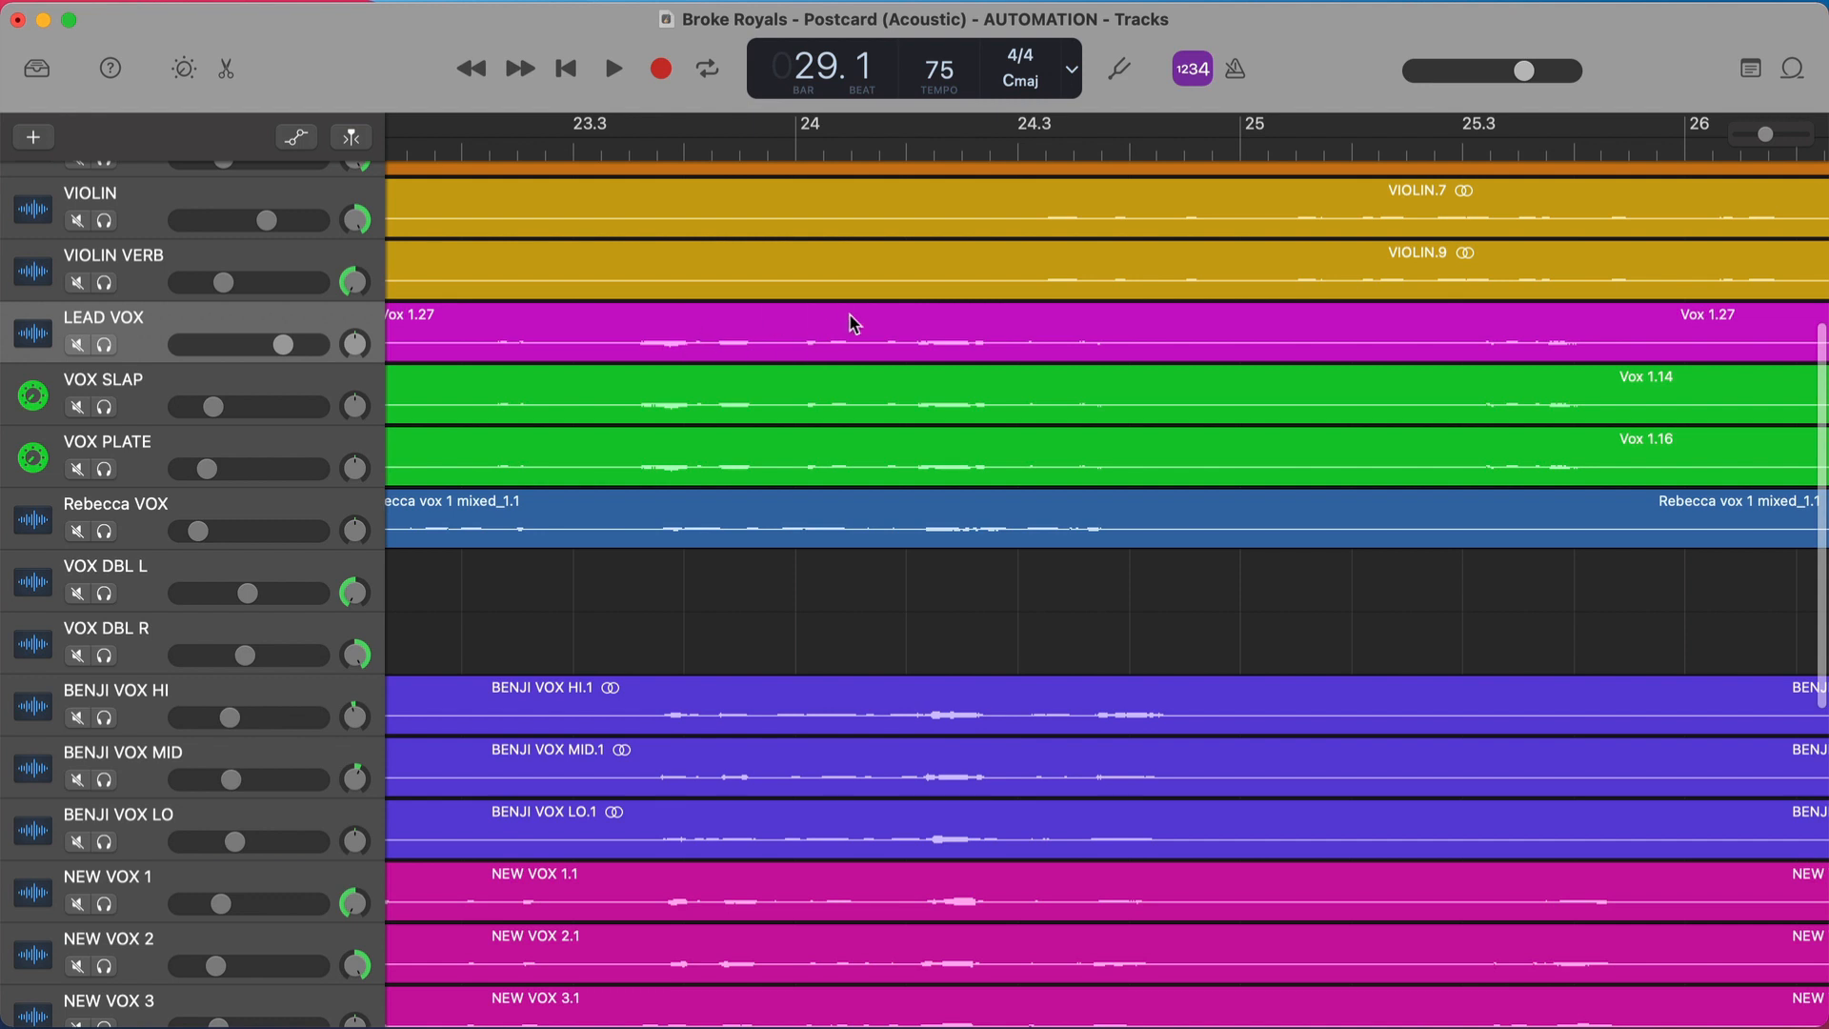
{"action": "key", "text": "a"}
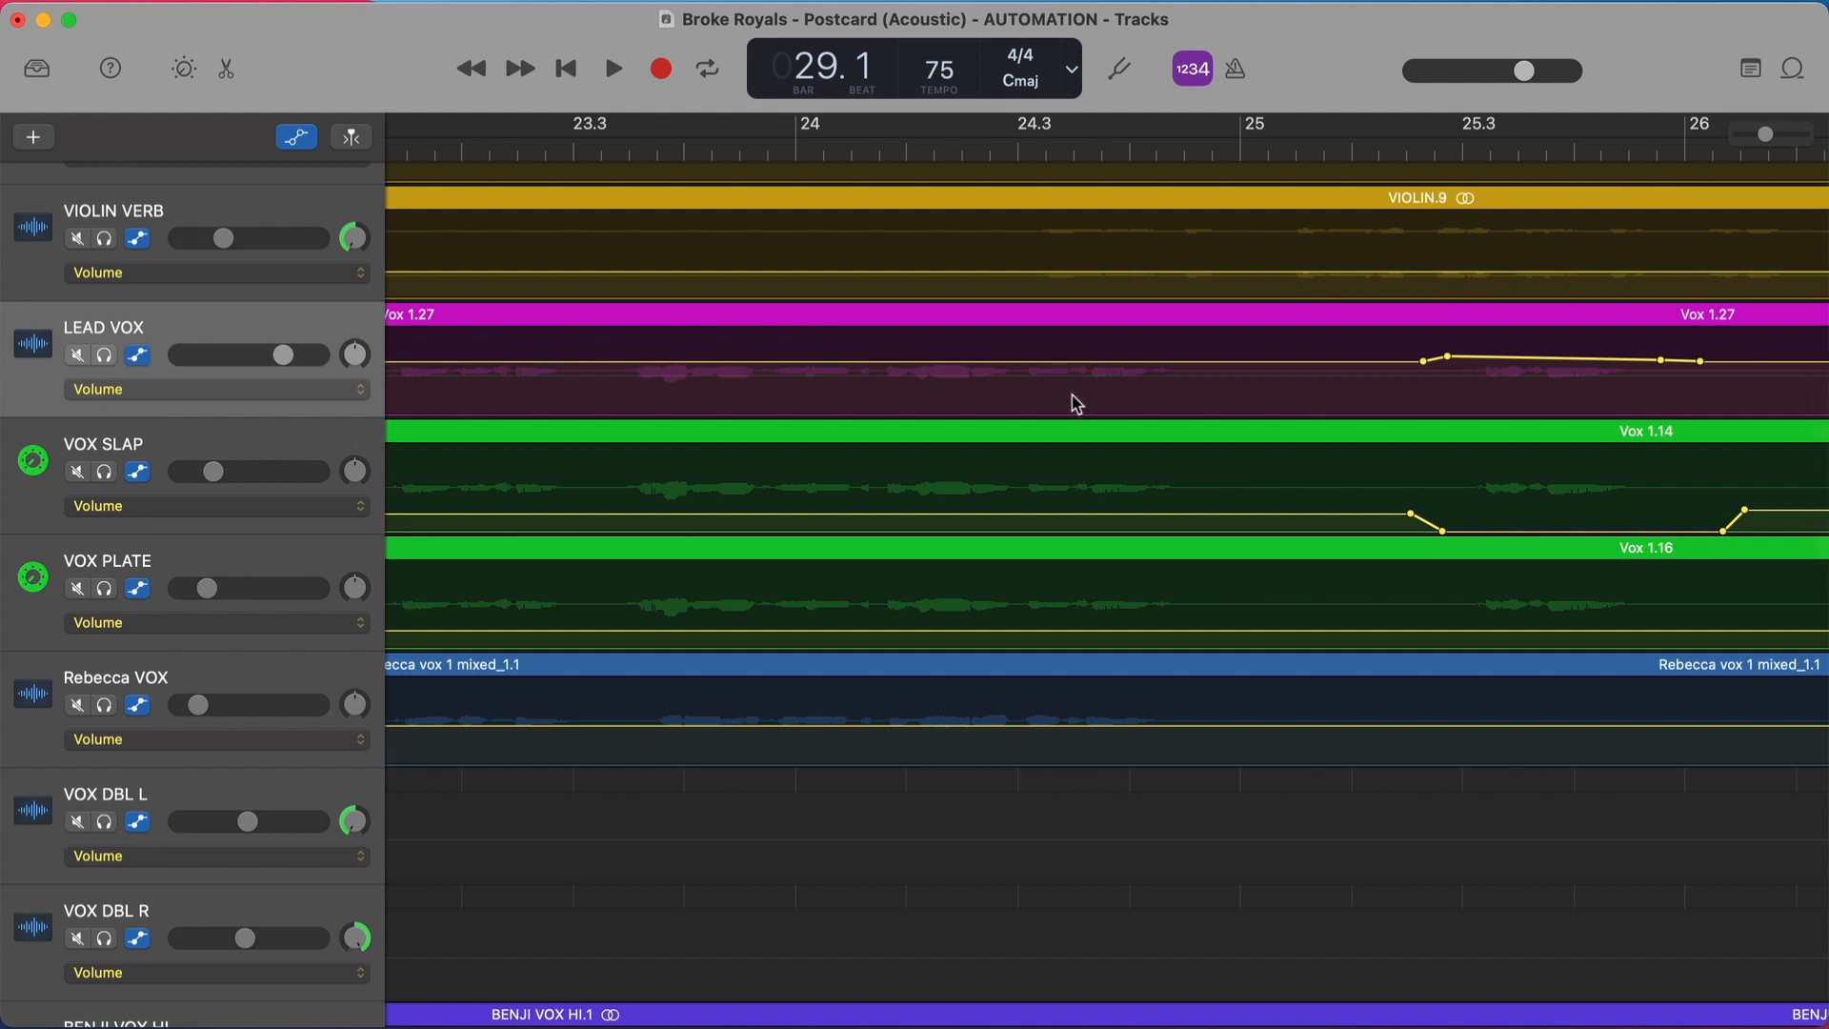
Place the playhead at 22.3 and open the FETISH compressor plug-in of the LEAD VOX track.
{"action": "scroll", "coordinate": [609, 339], "scroll_direction": "left", "scroll_amount": 2}
{"action": "scroll", "coordinate": [857, 371], "scroll_direction": "left", "scroll_amount": 5}
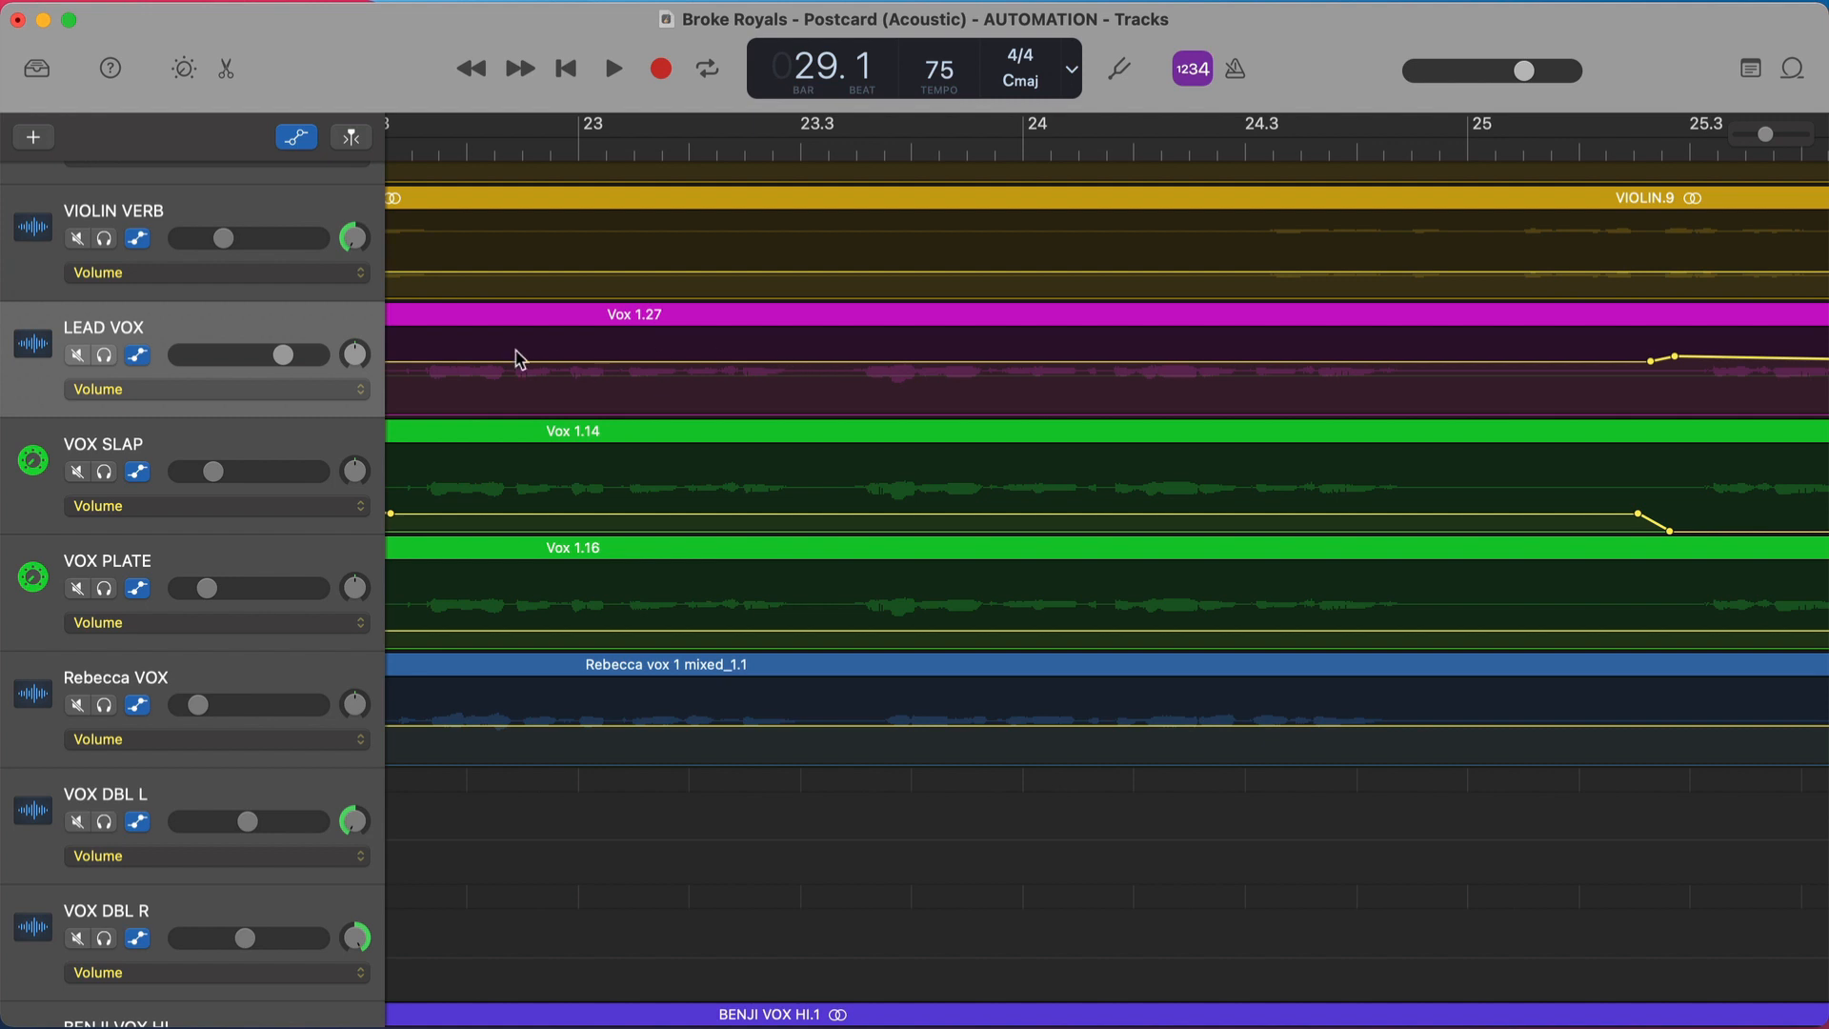
{"action": "scroll", "coordinate": [519, 360], "scroll_direction": "left", "scroll_amount": 3}
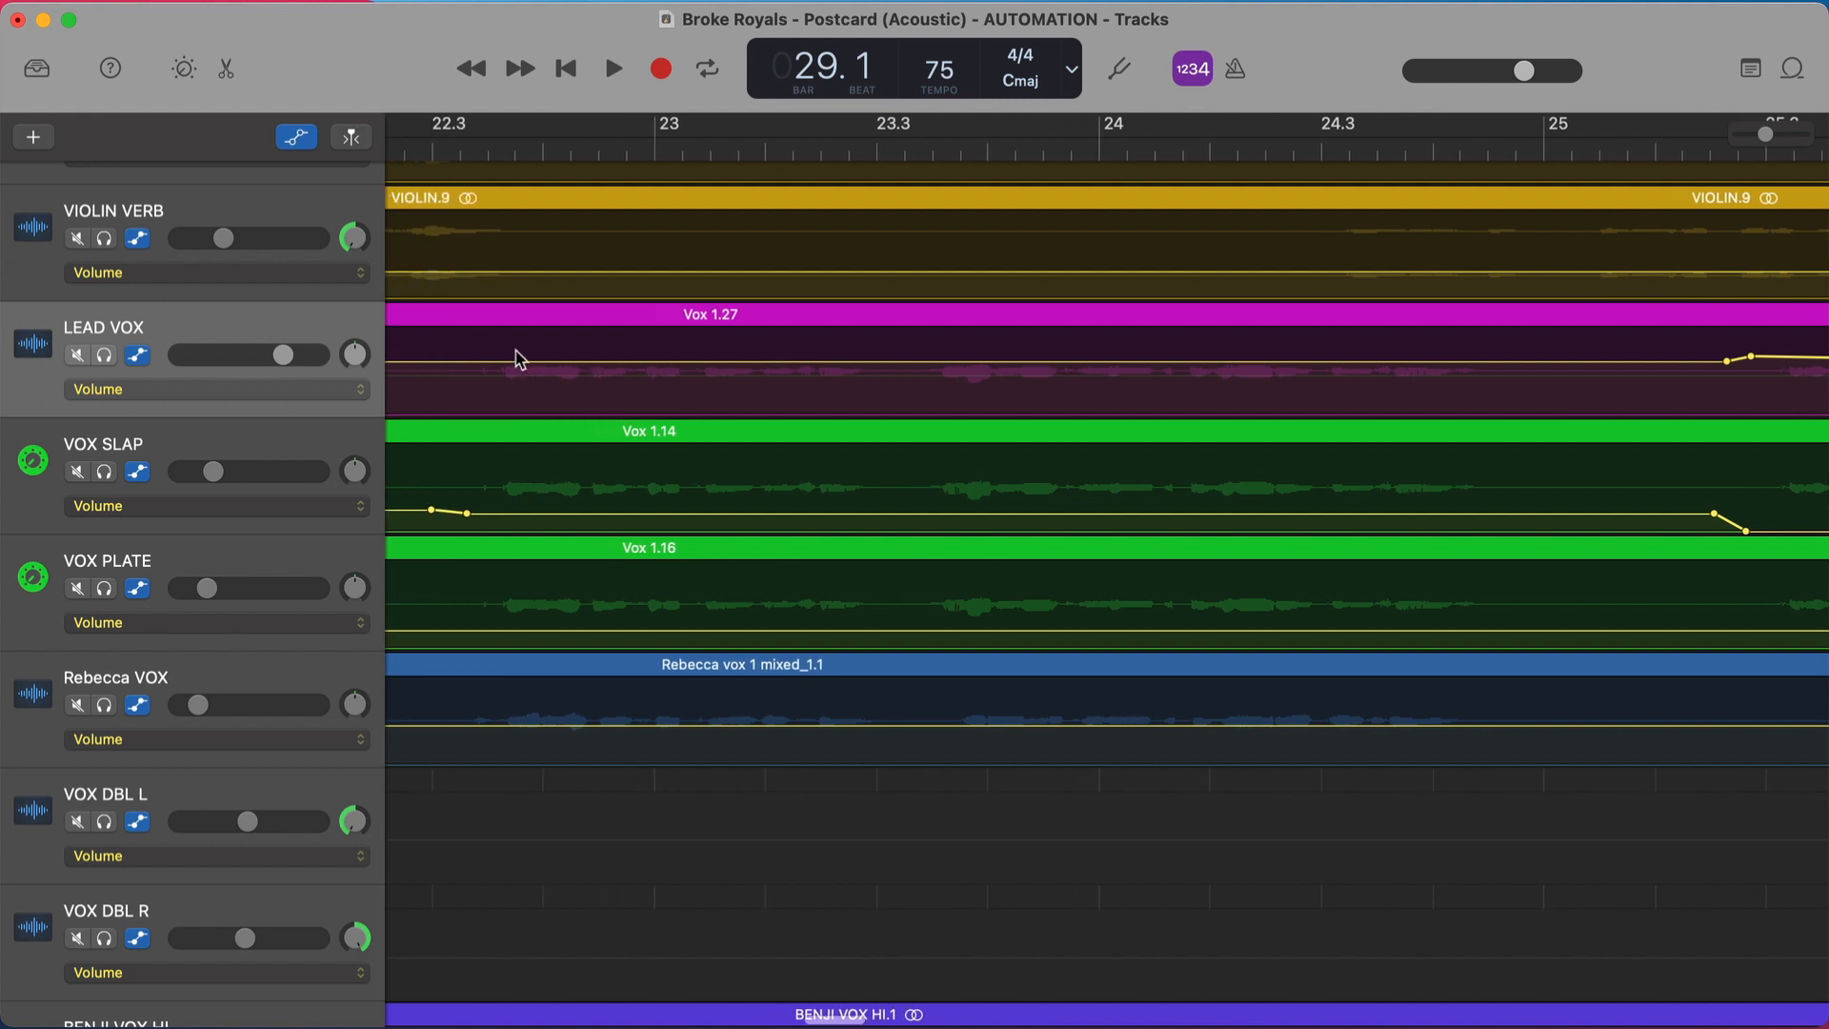
{"action": "left_click", "coordinate": [495, 148]}
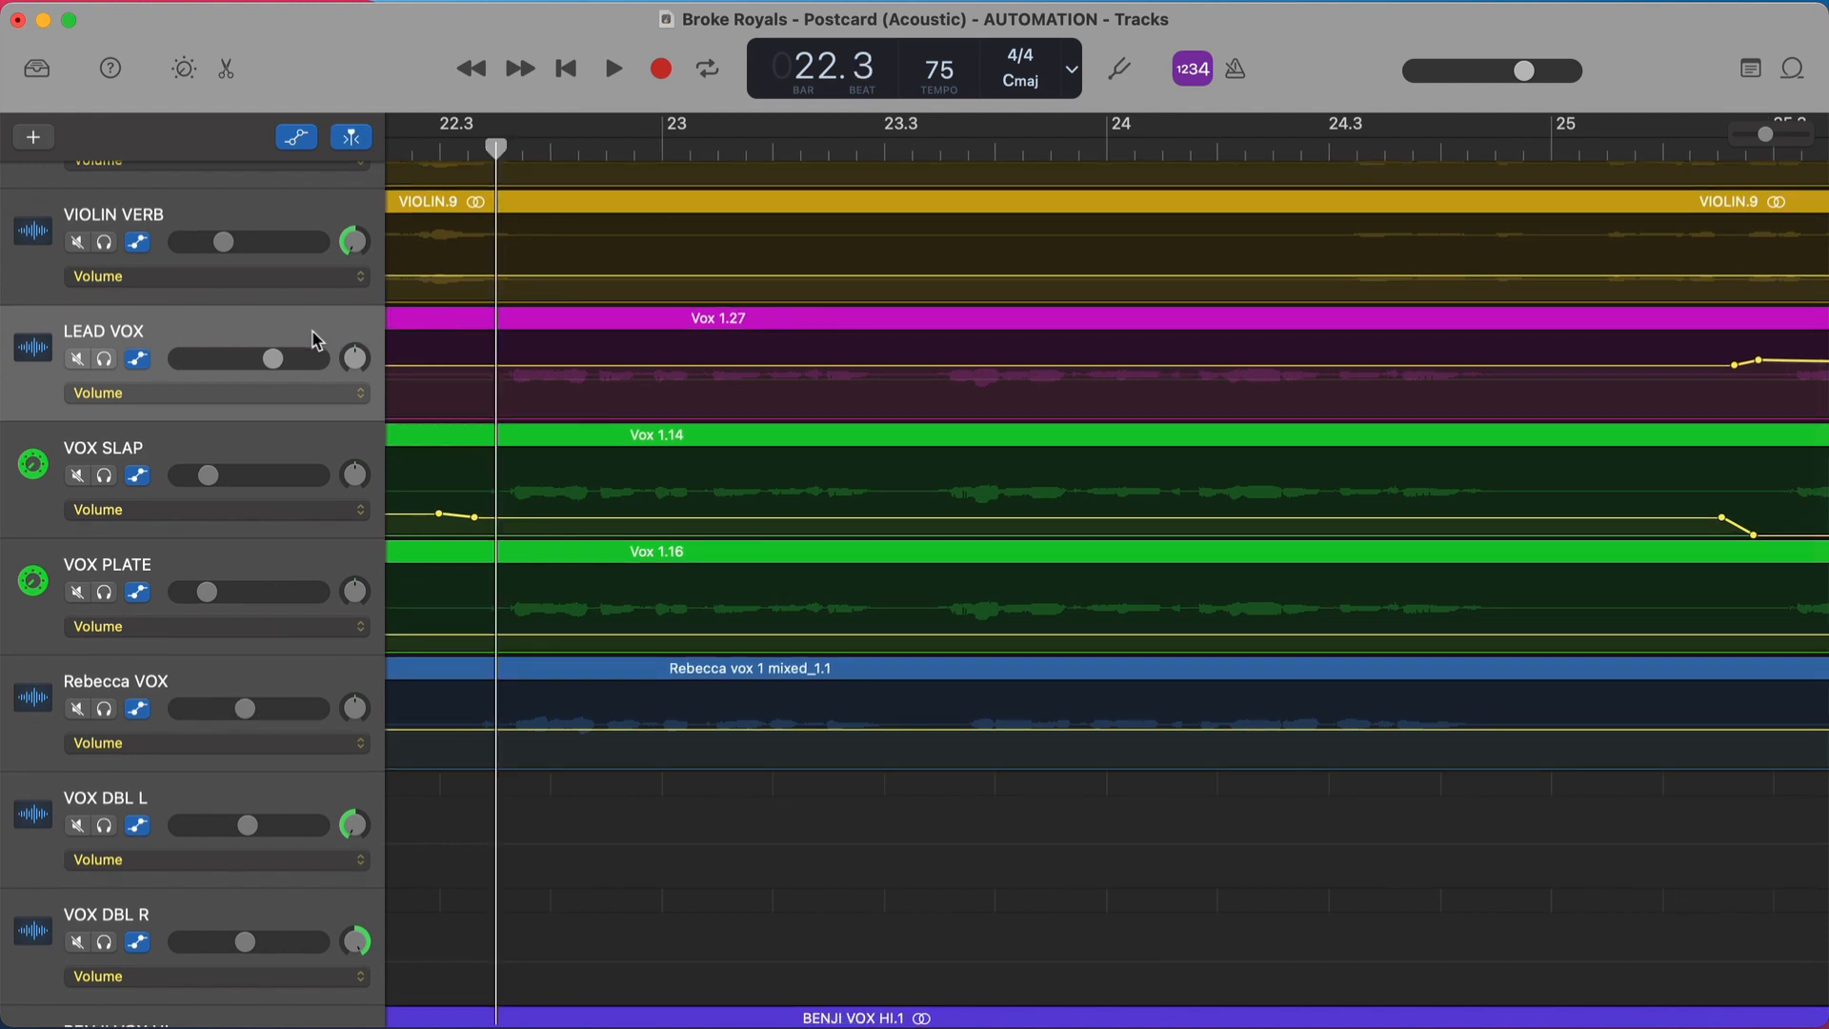
{"action": "key", "text": "b"}
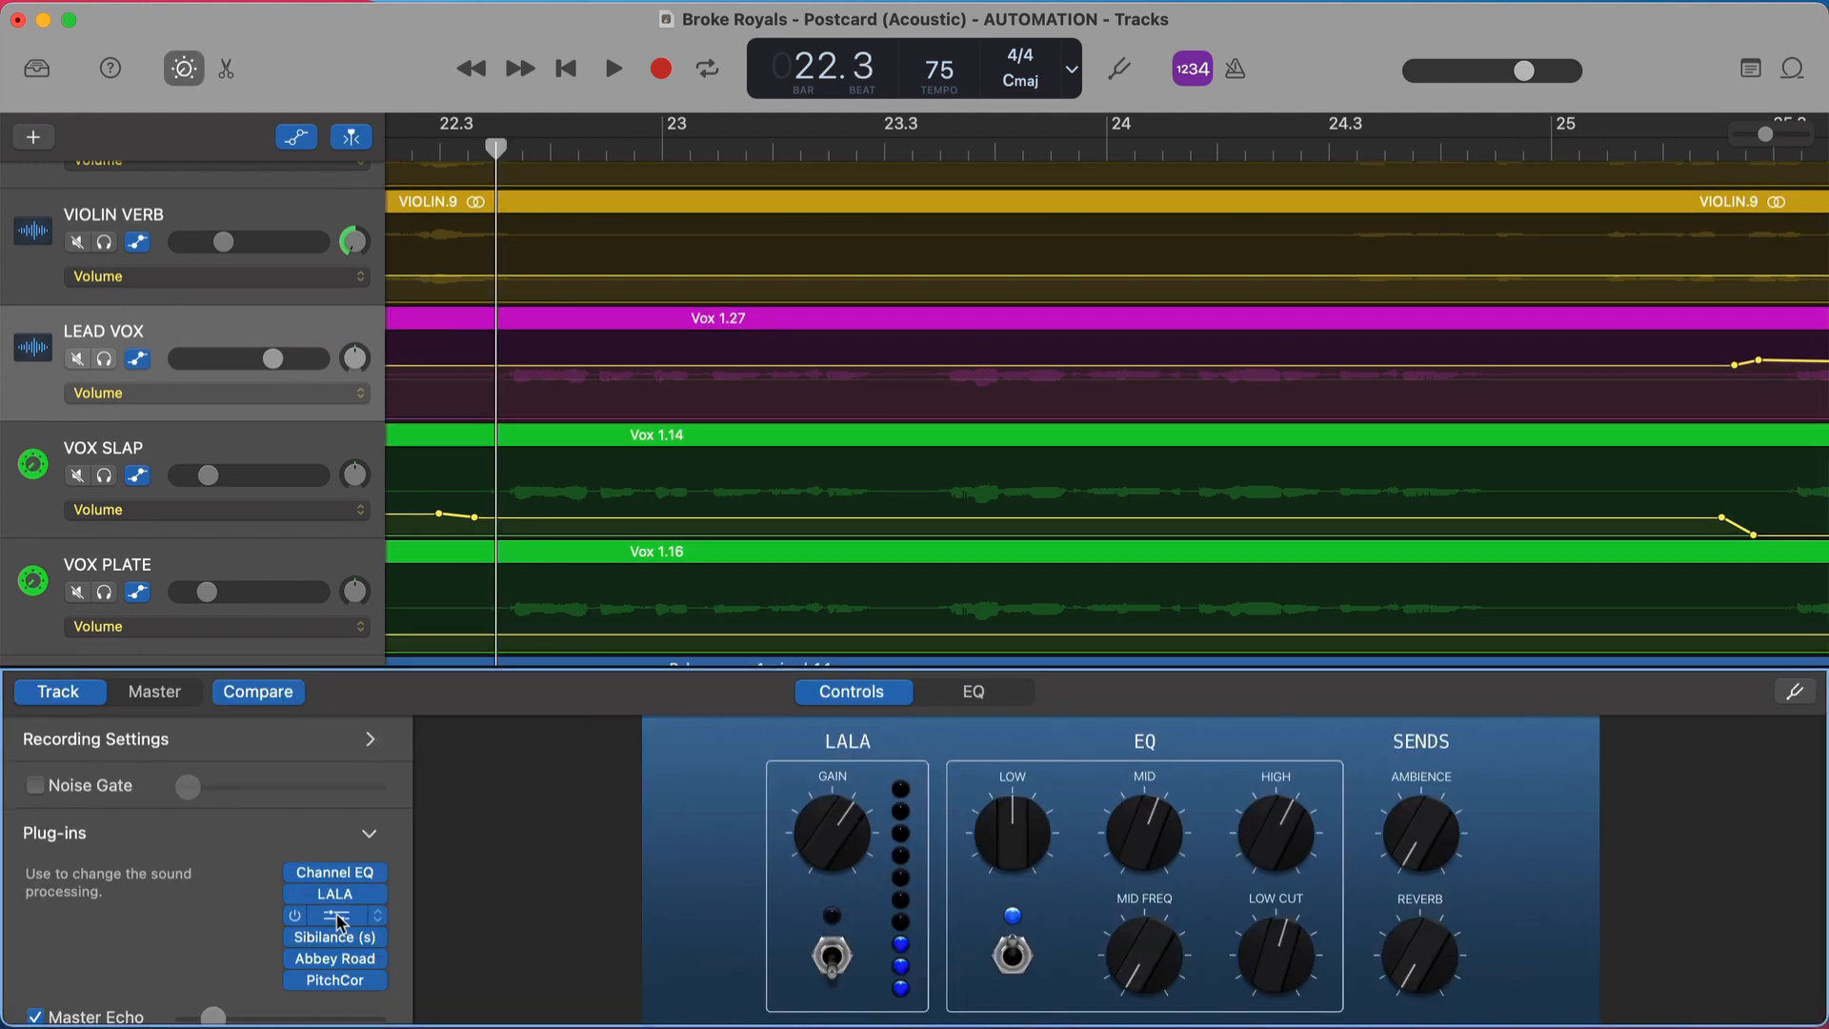
{"action": "left_click", "coordinate": [338, 919]}
{"action": "key", "text": "b"}
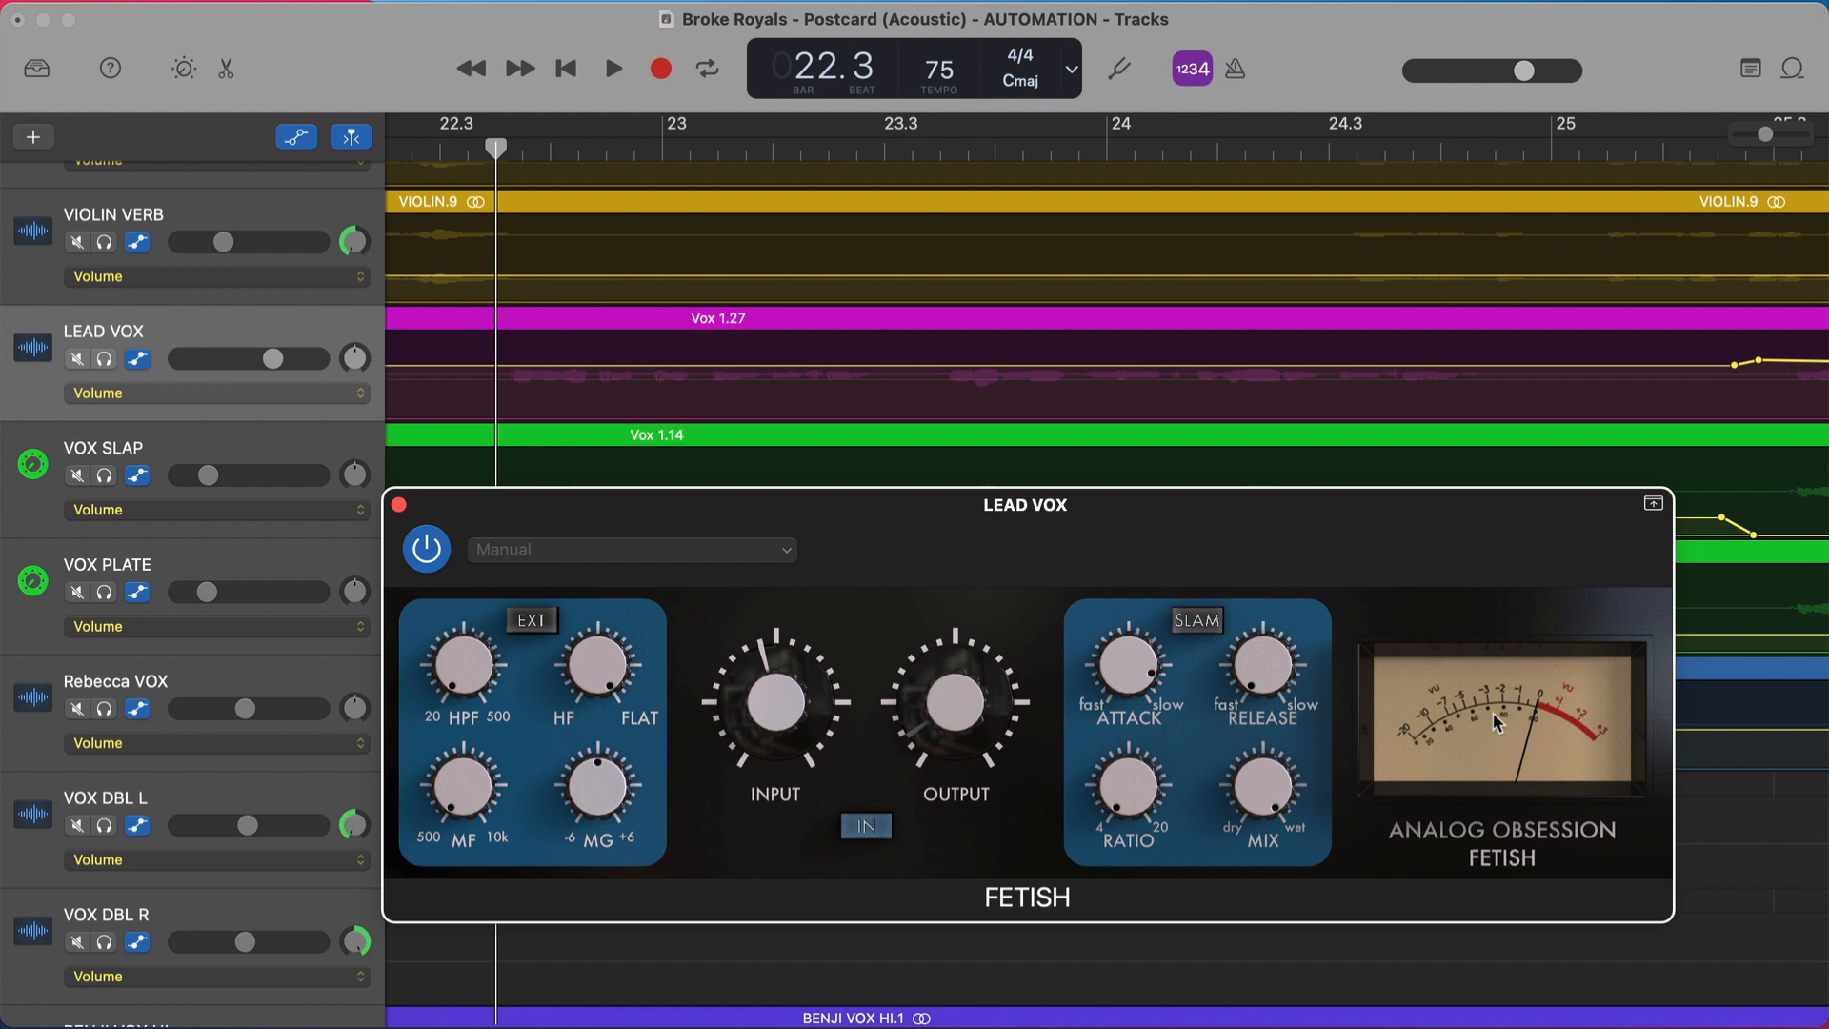
Play the vocal phrase from 22.3 to 24.4 while watching the FETISH meter, and close the plug-in window.
{"action": "key", "text": "space"}
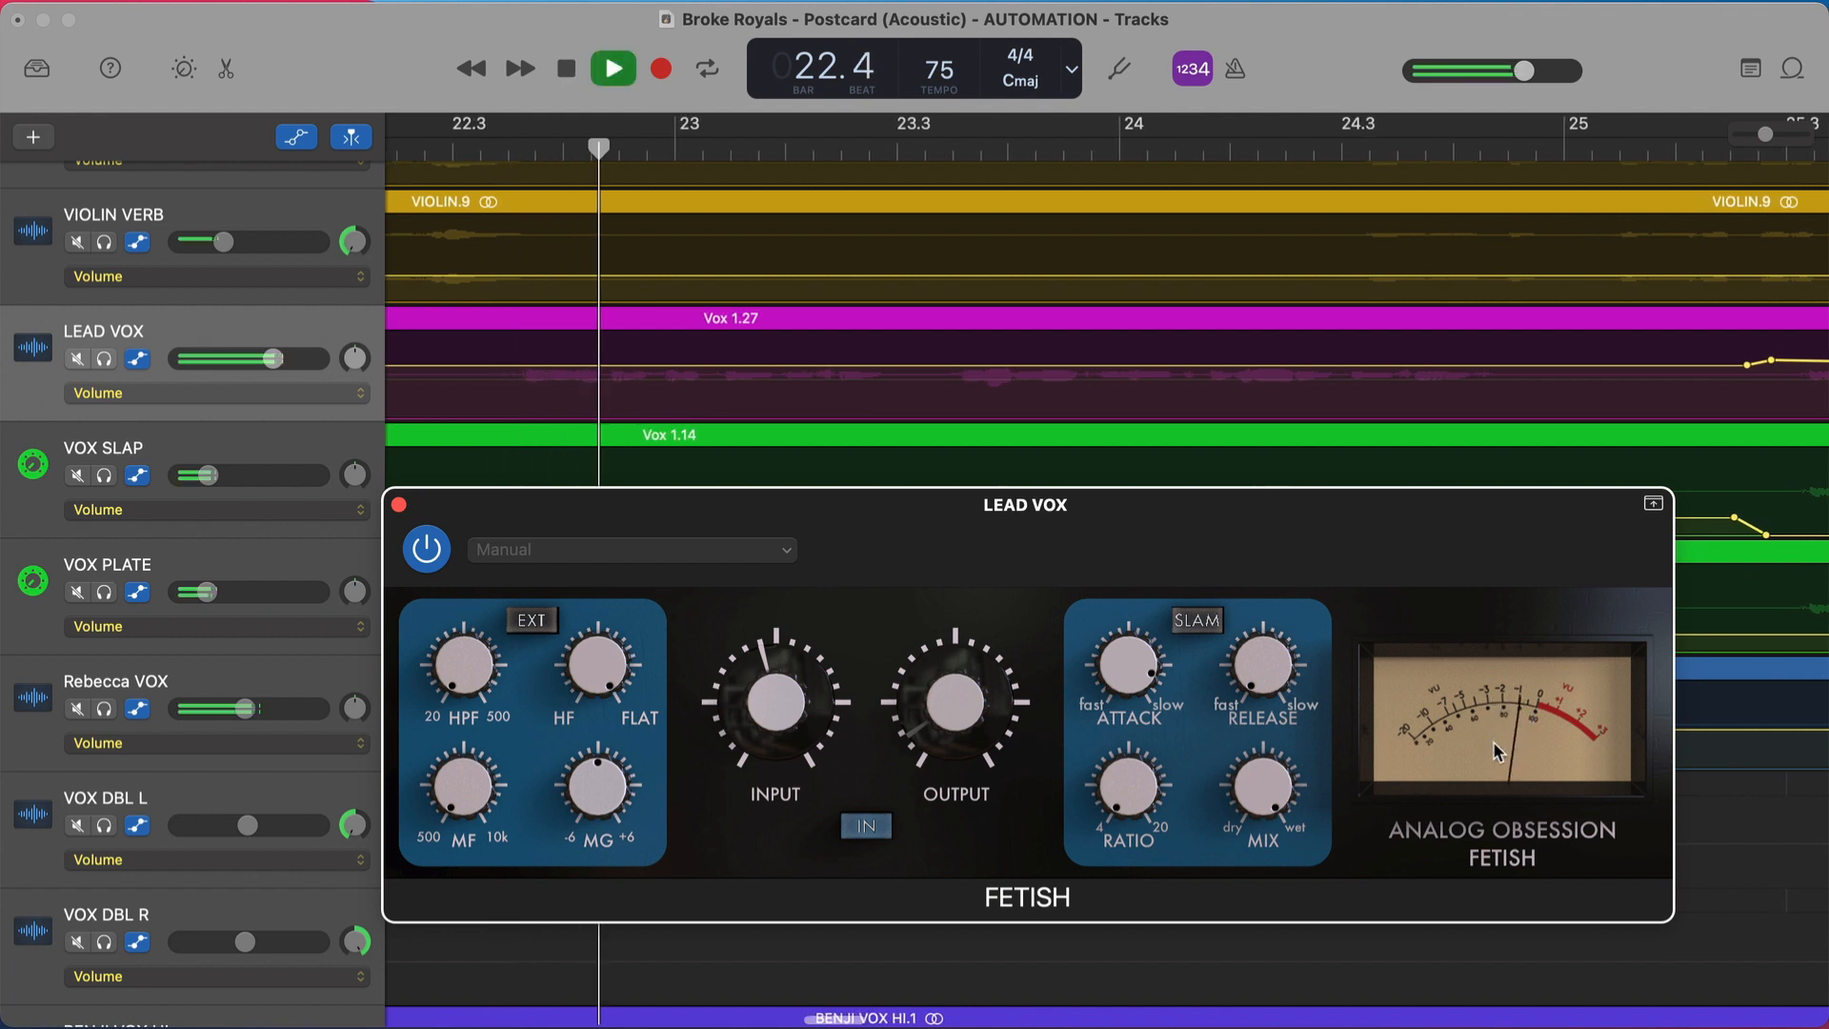
{"action": "scroll", "coordinate": [1596, 396], "scroll_direction": "left", "scroll_amount": 1}
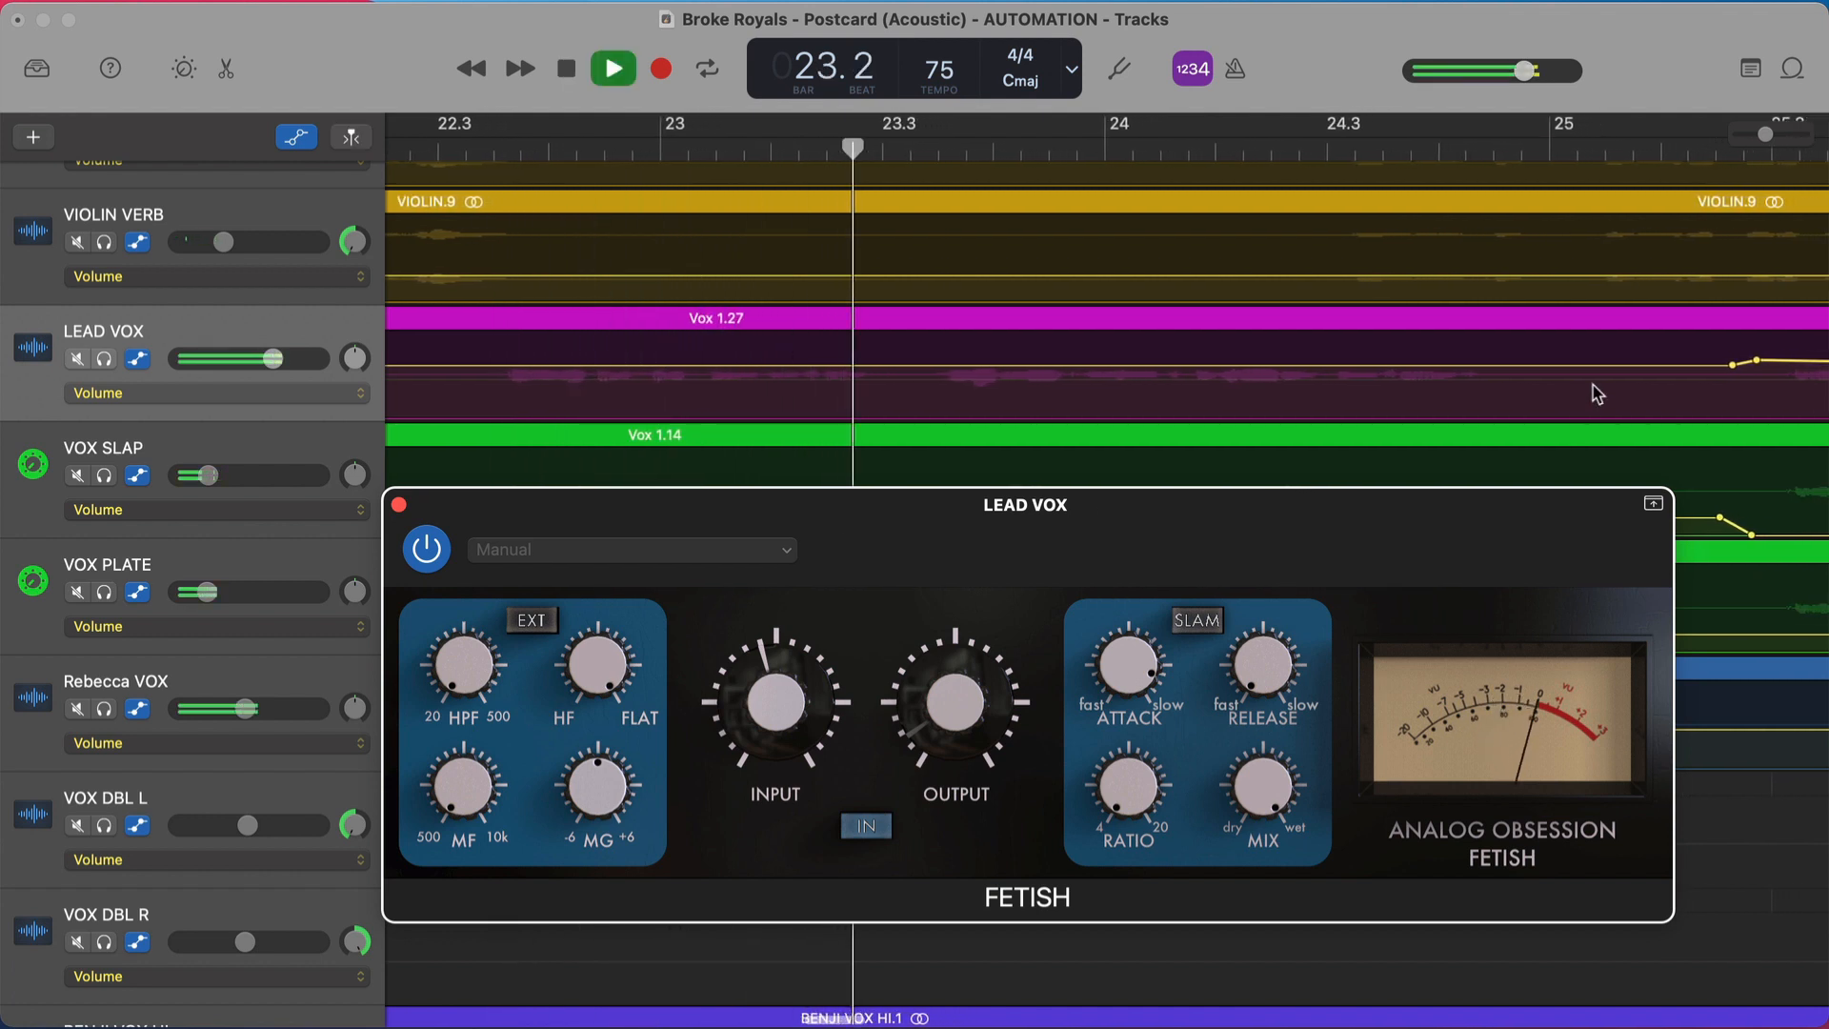
{"action": "scroll", "coordinate": [1596, 393], "scroll_direction": "right", "scroll_amount": 1}
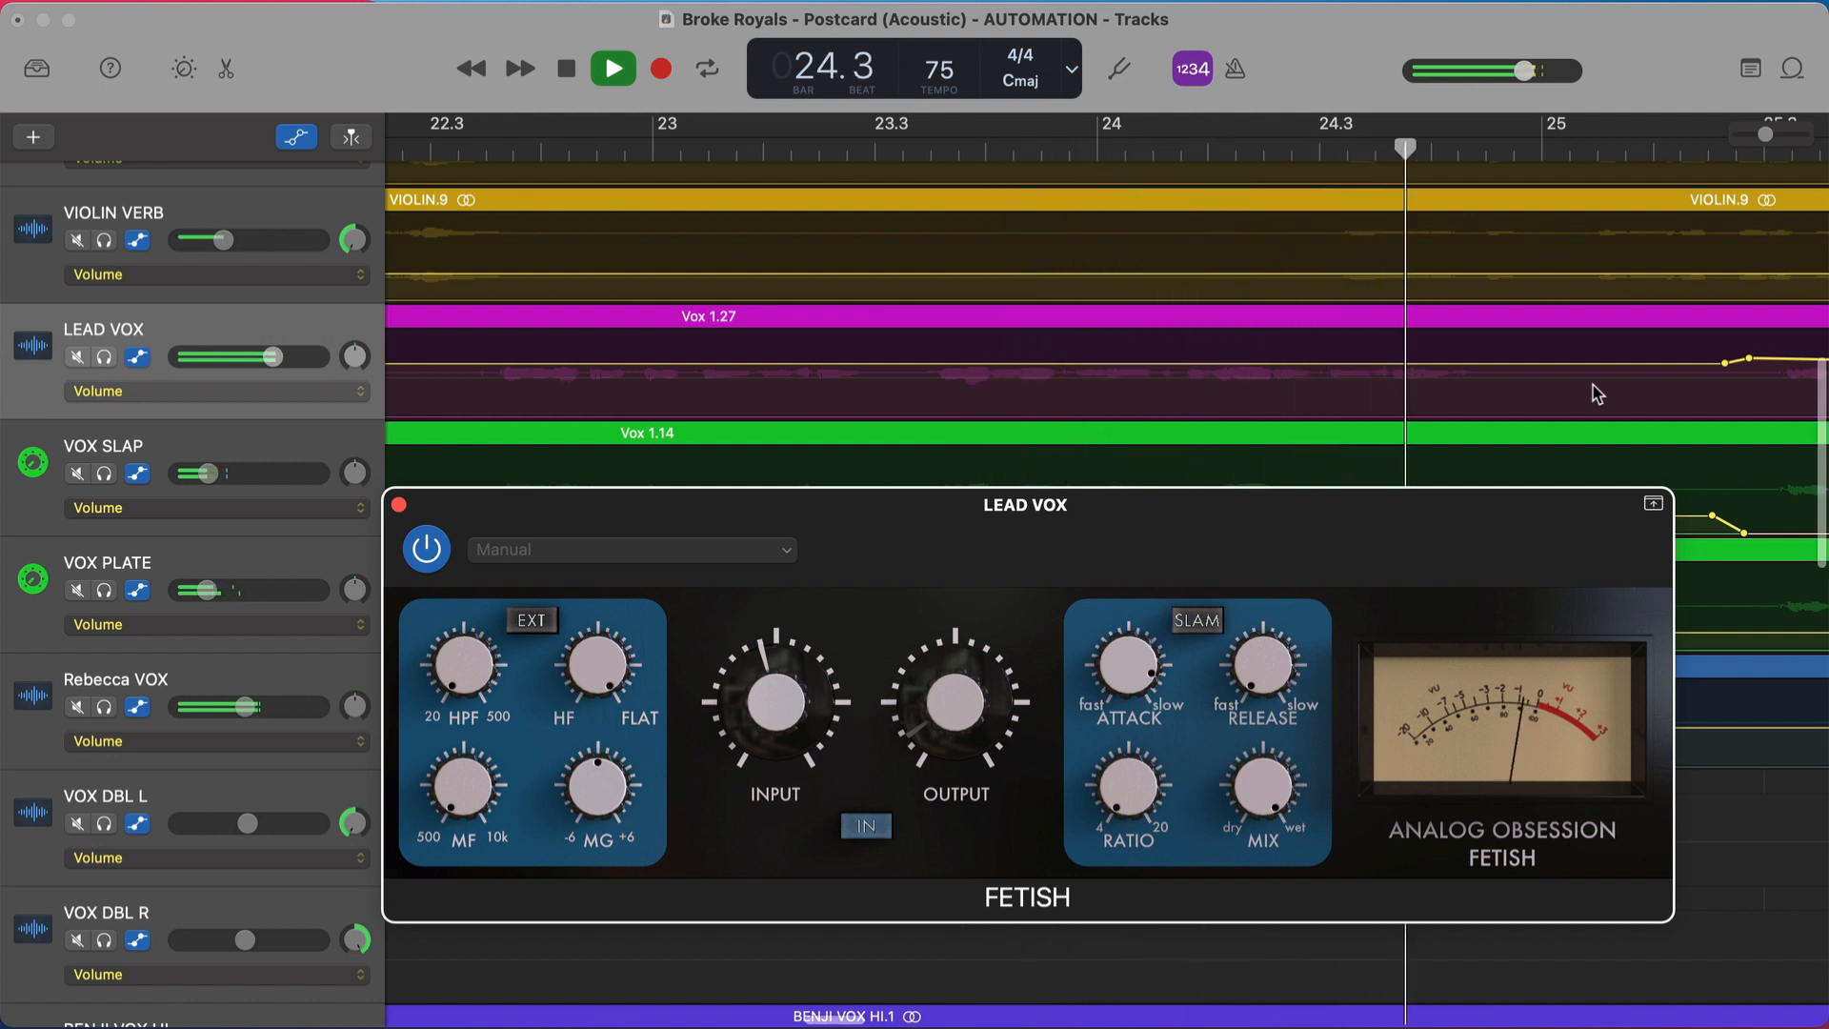
{"action": "key", "text": "space"}
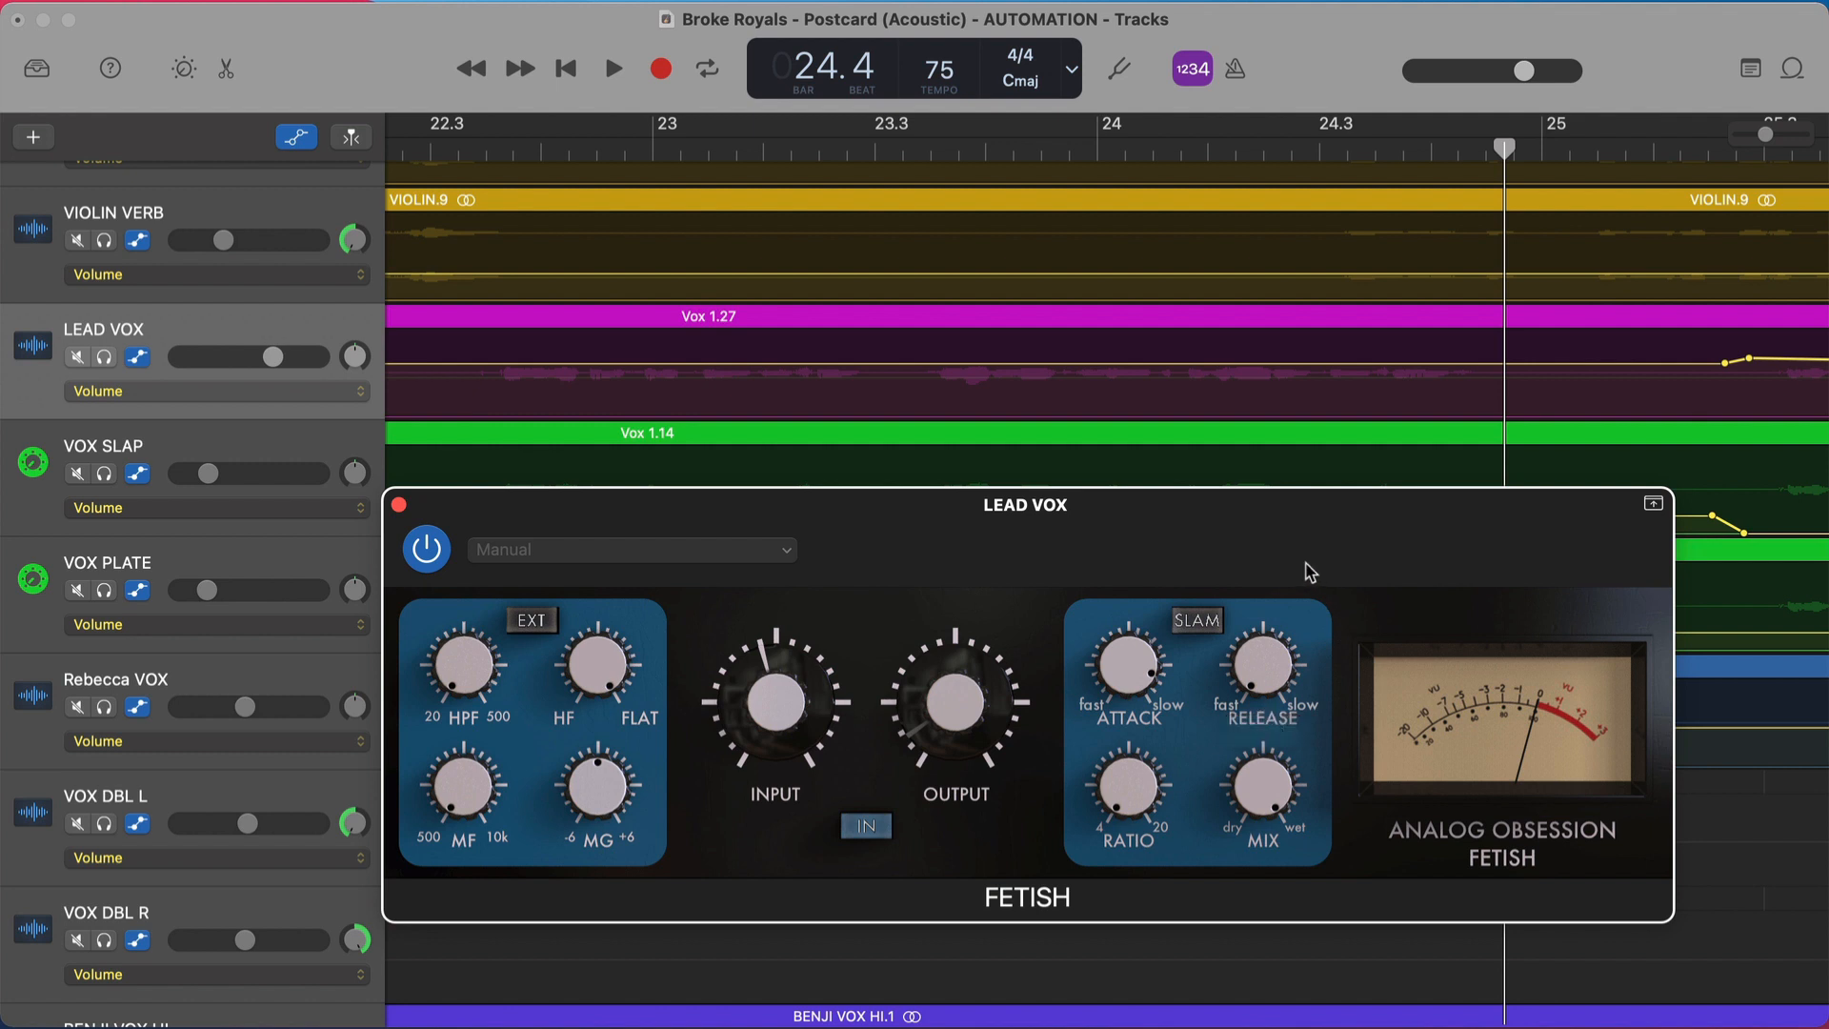
{"action": "left_click", "coordinate": [400, 505]}
Examine the LEAD VOX volume automation from bar 25 to bar 34, including the dip around bar 28.
{"action": "scroll", "coordinate": [1027, 450], "scroll_direction": "right", "scroll_amount": 10}
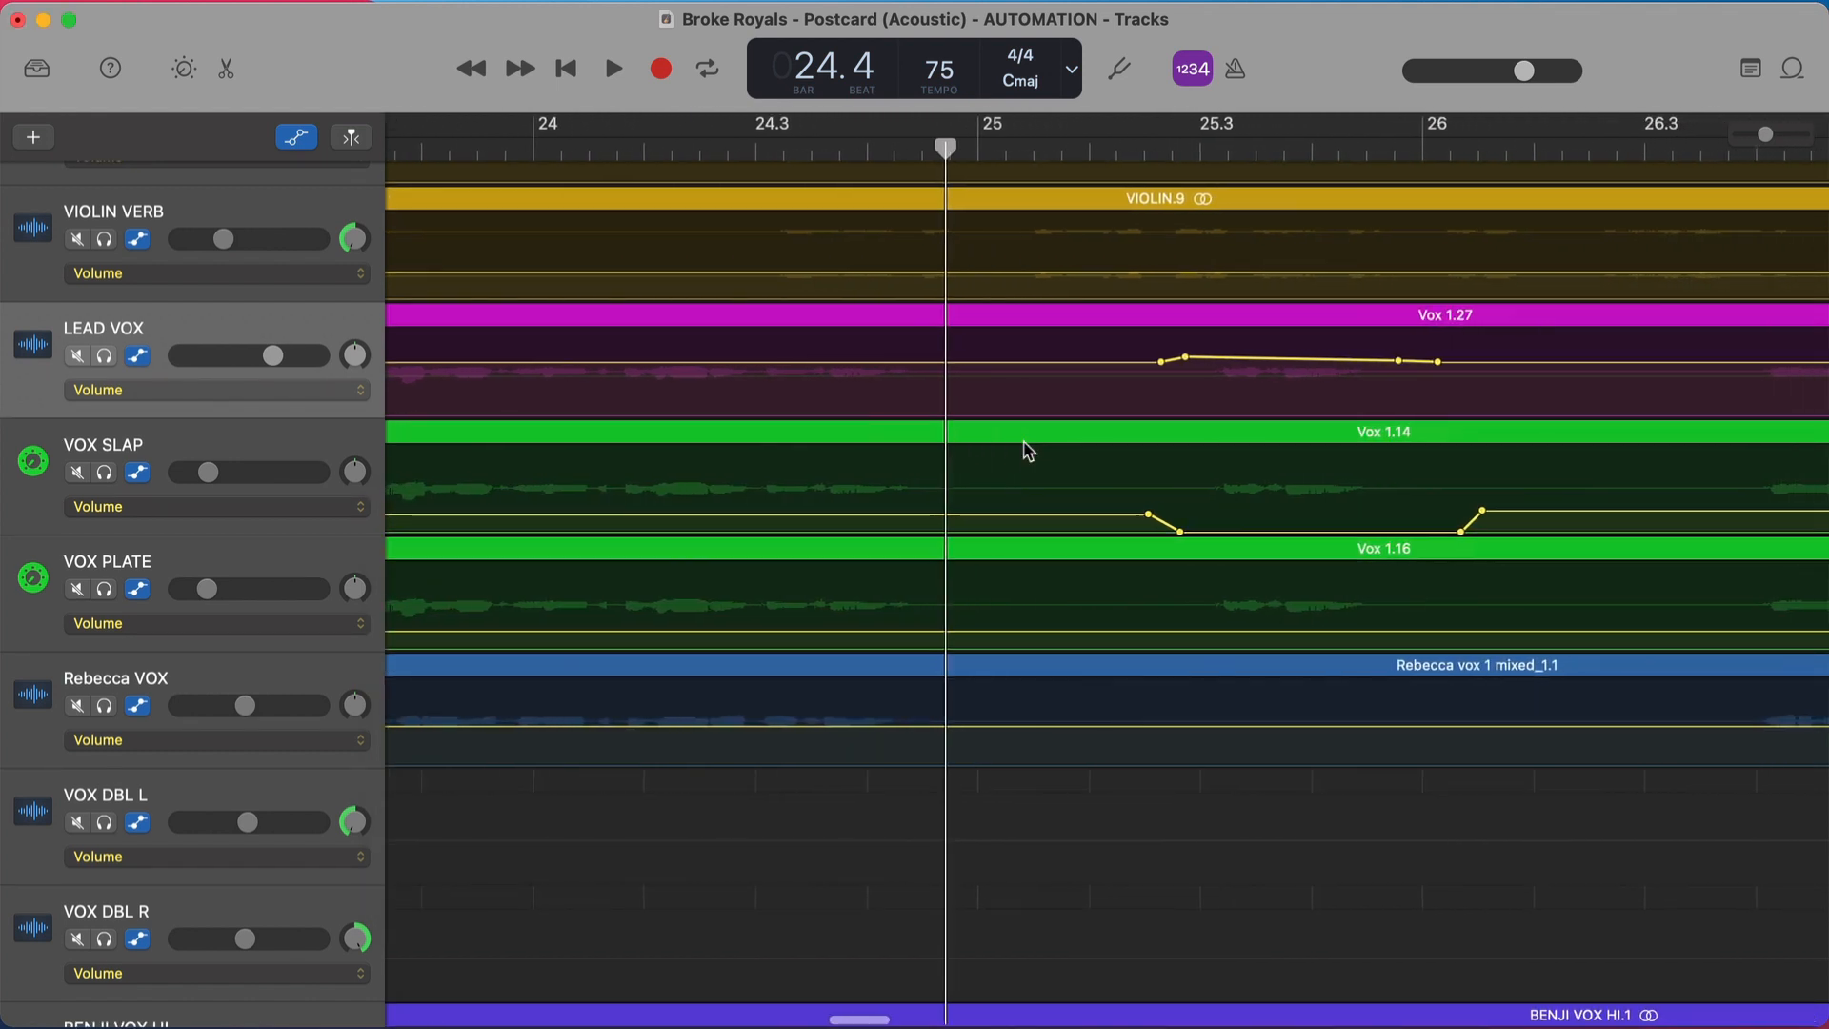
{"action": "scroll", "coordinate": [1171, 402], "scroll_direction": "right", "scroll_amount": 8}
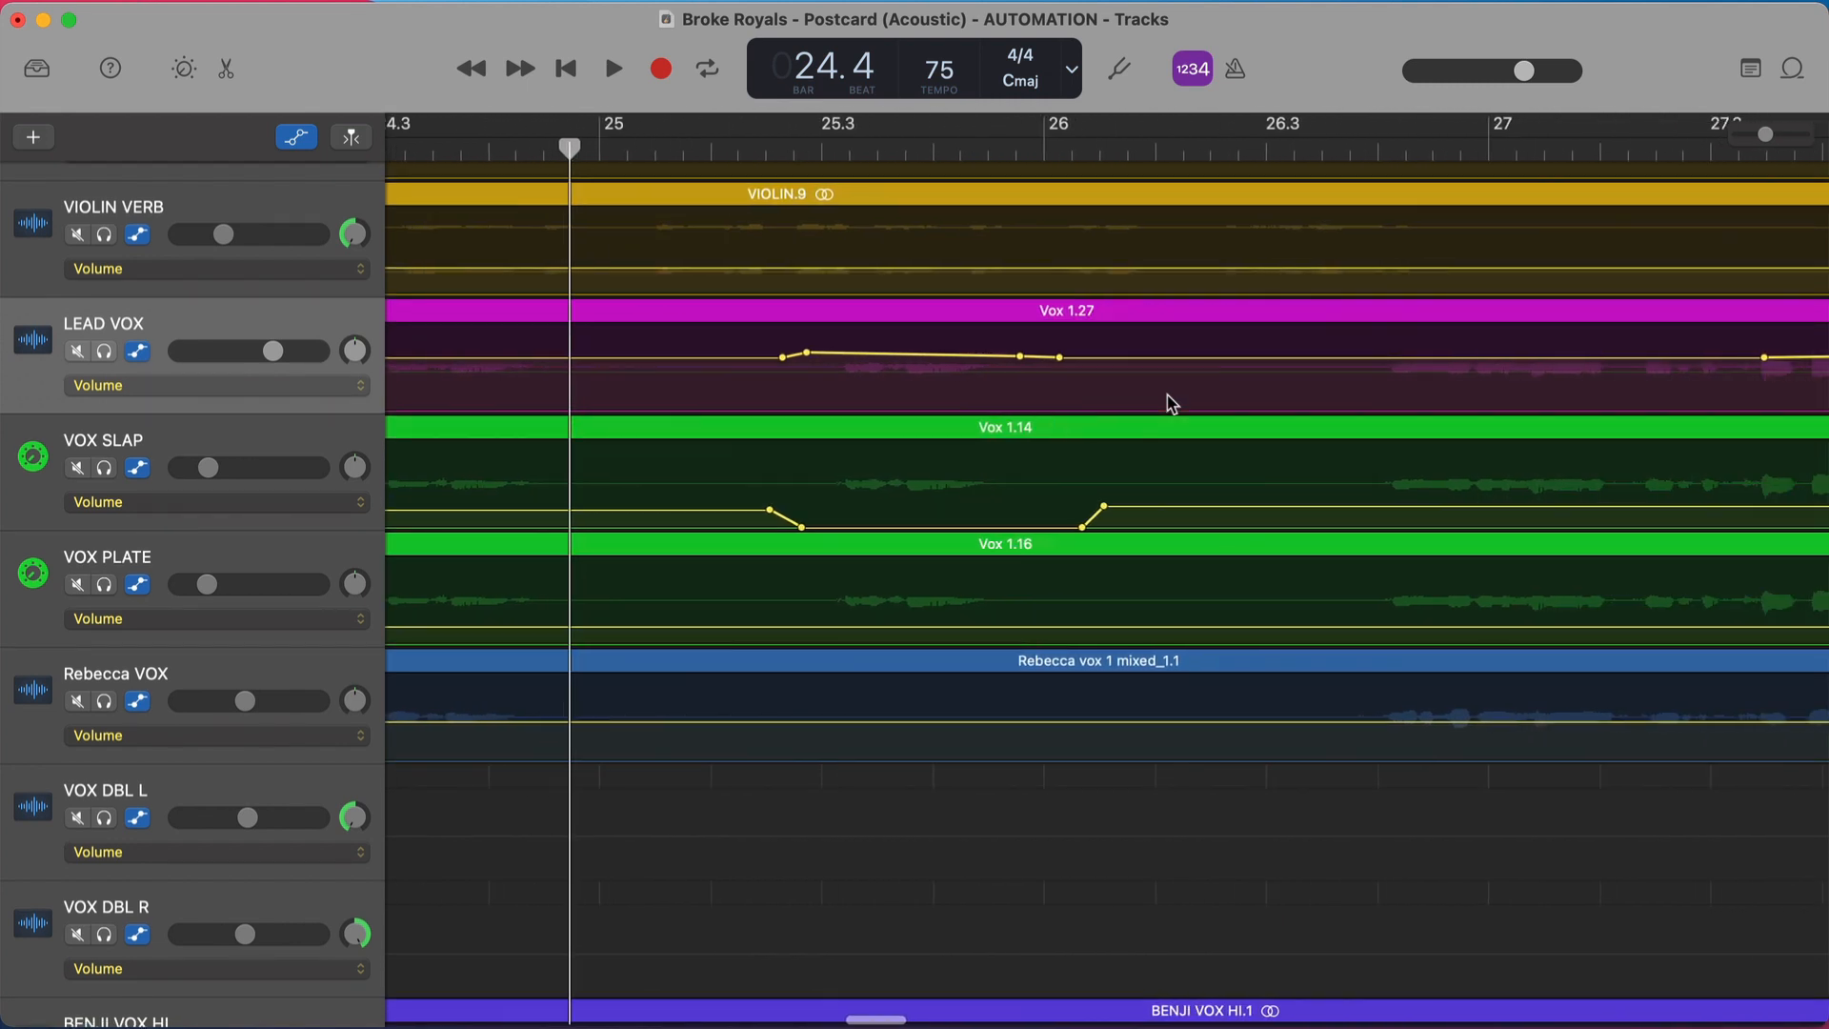
{"action": "scroll", "coordinate": [1172, 402], "scroll_direction": "right", "scroll_amount": 8}
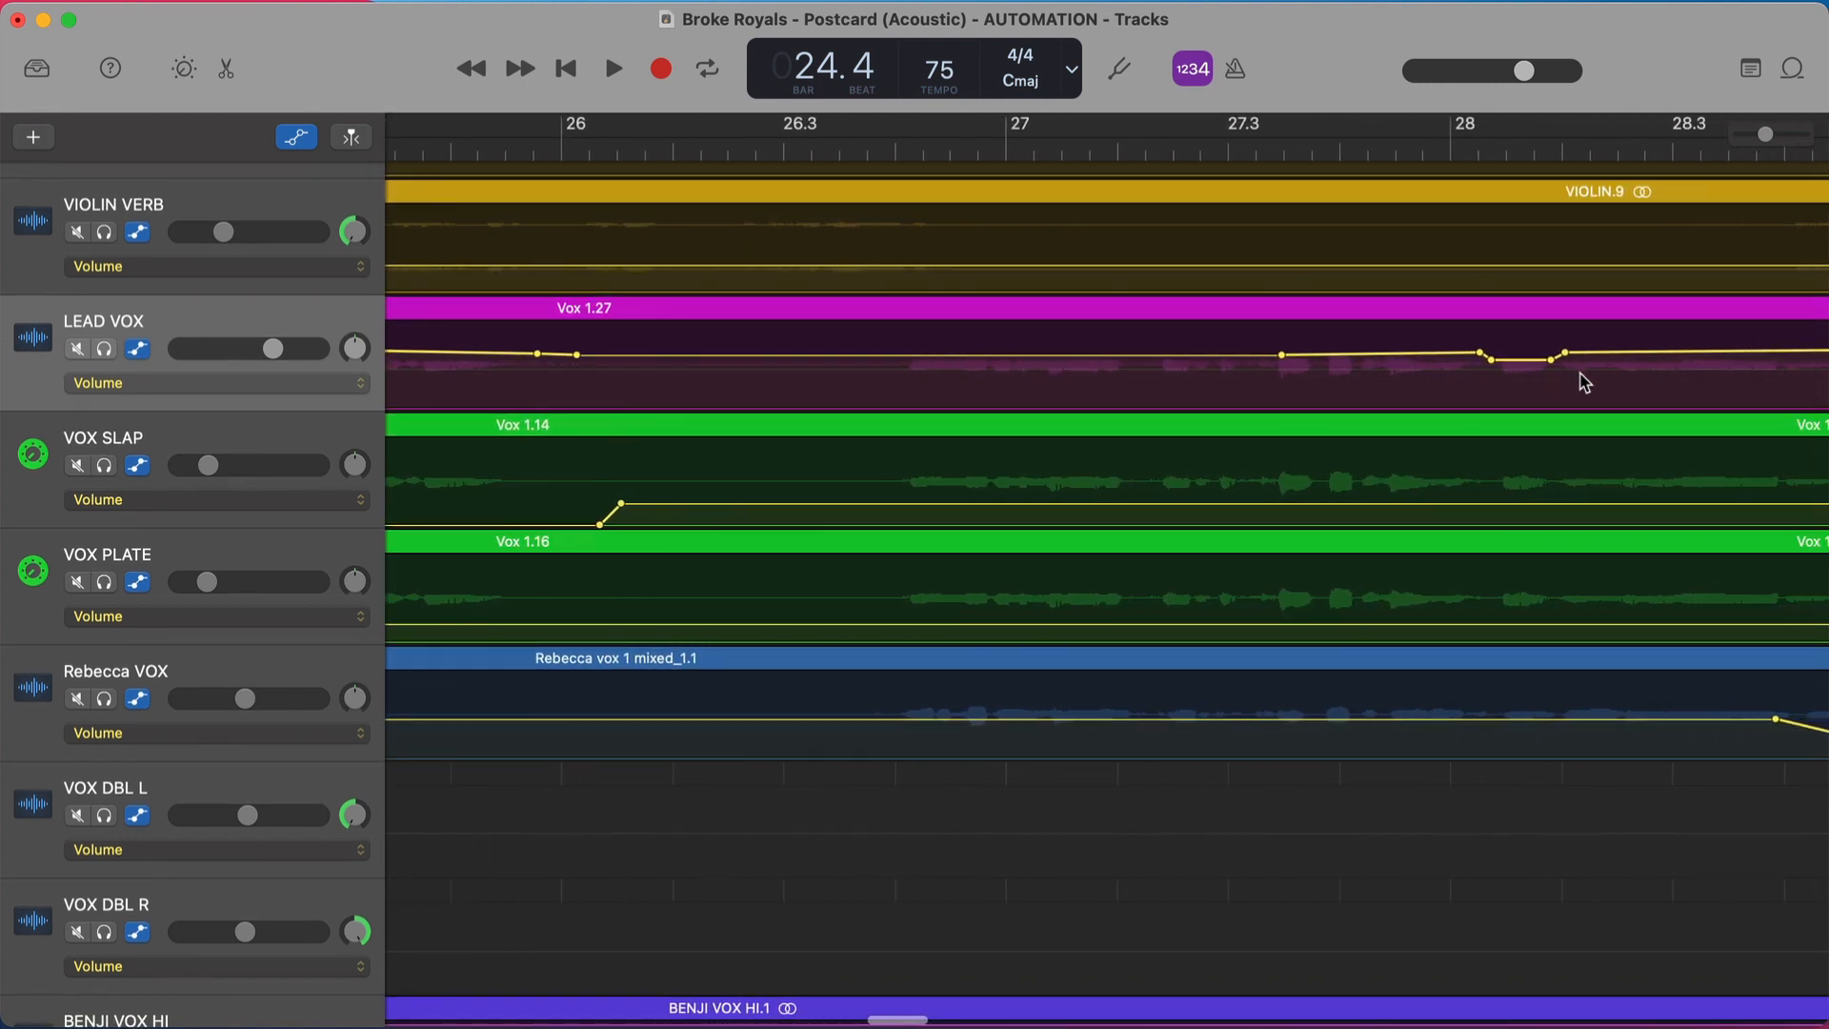
{"action": "scroll", "coordinate": [1523, 376], "scroll_direction": "right", "scroll_amount": 3}
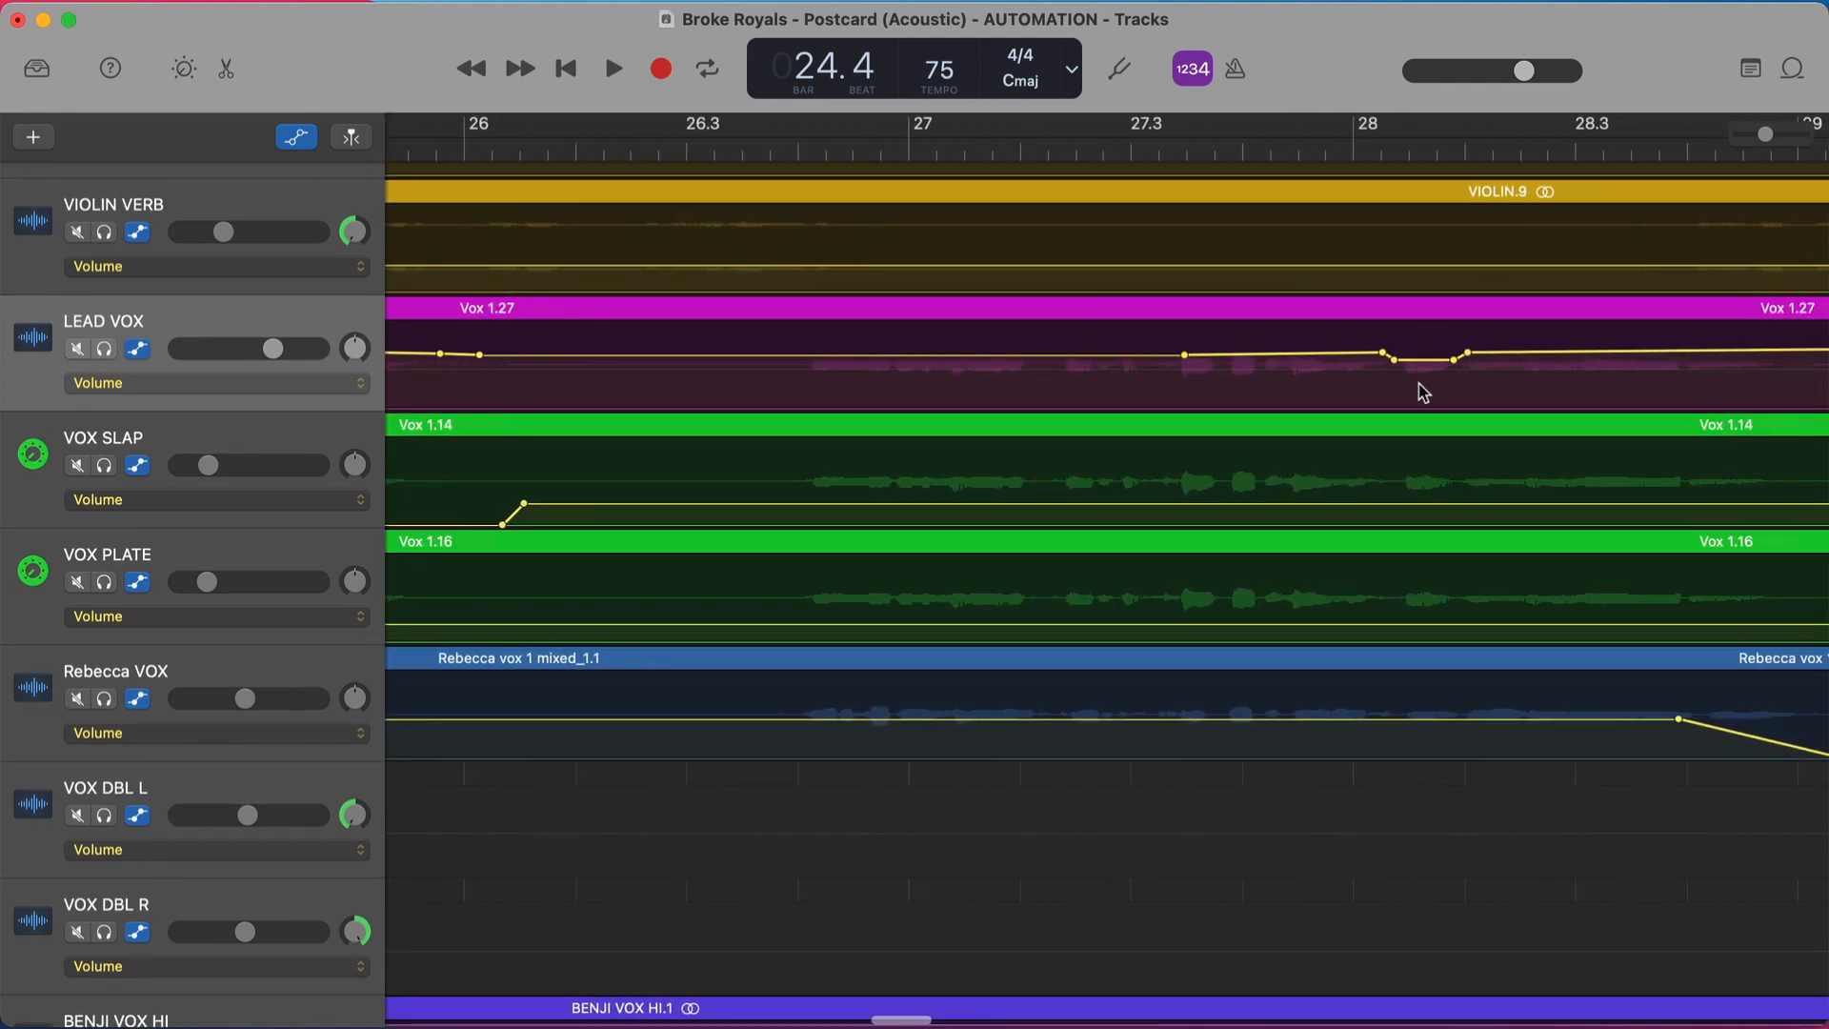
{"action": "scroll", "coordinate": [1413, 366], "scroll_direction": "right", "scroll_amount": 3}
{"action": "scroll", "coordinate": [1414, 366], "scroll_direction": "down", "scroll_amount": 1}
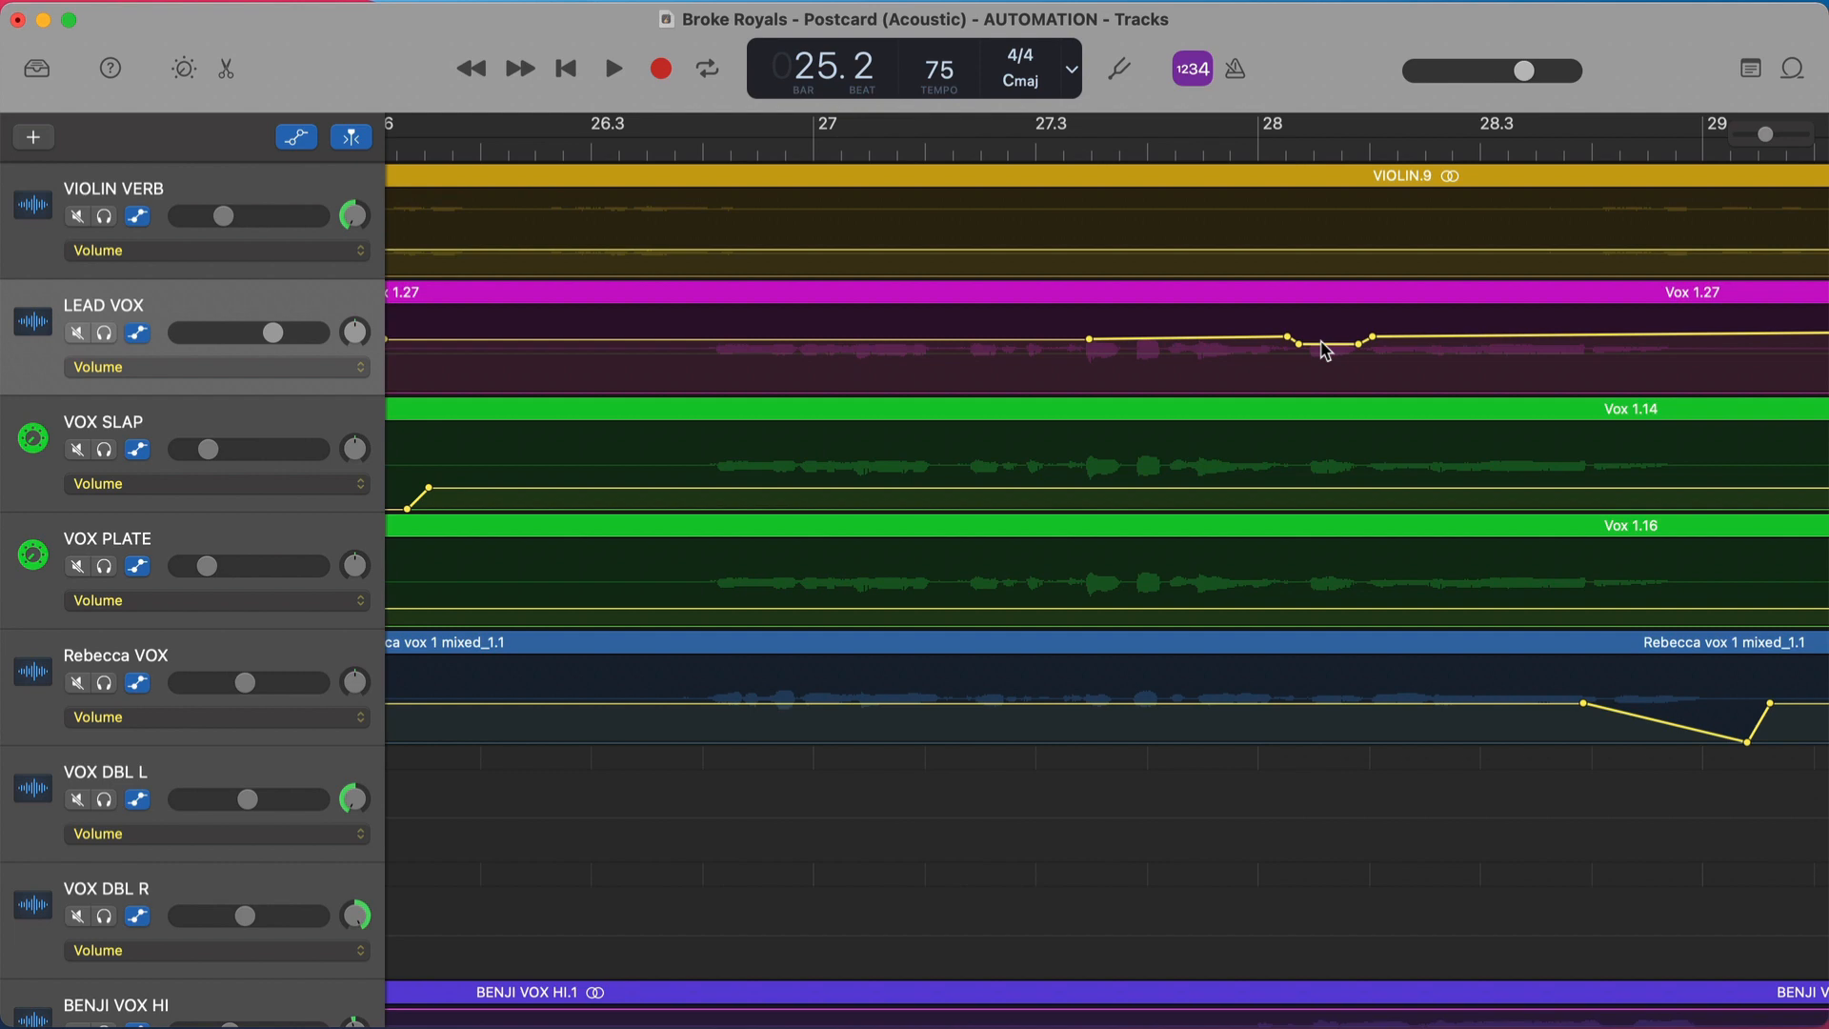
{"action": "scroll", "coordinate": [1325, 351], "scroll_direction": "right", "scroll_amount": 3}
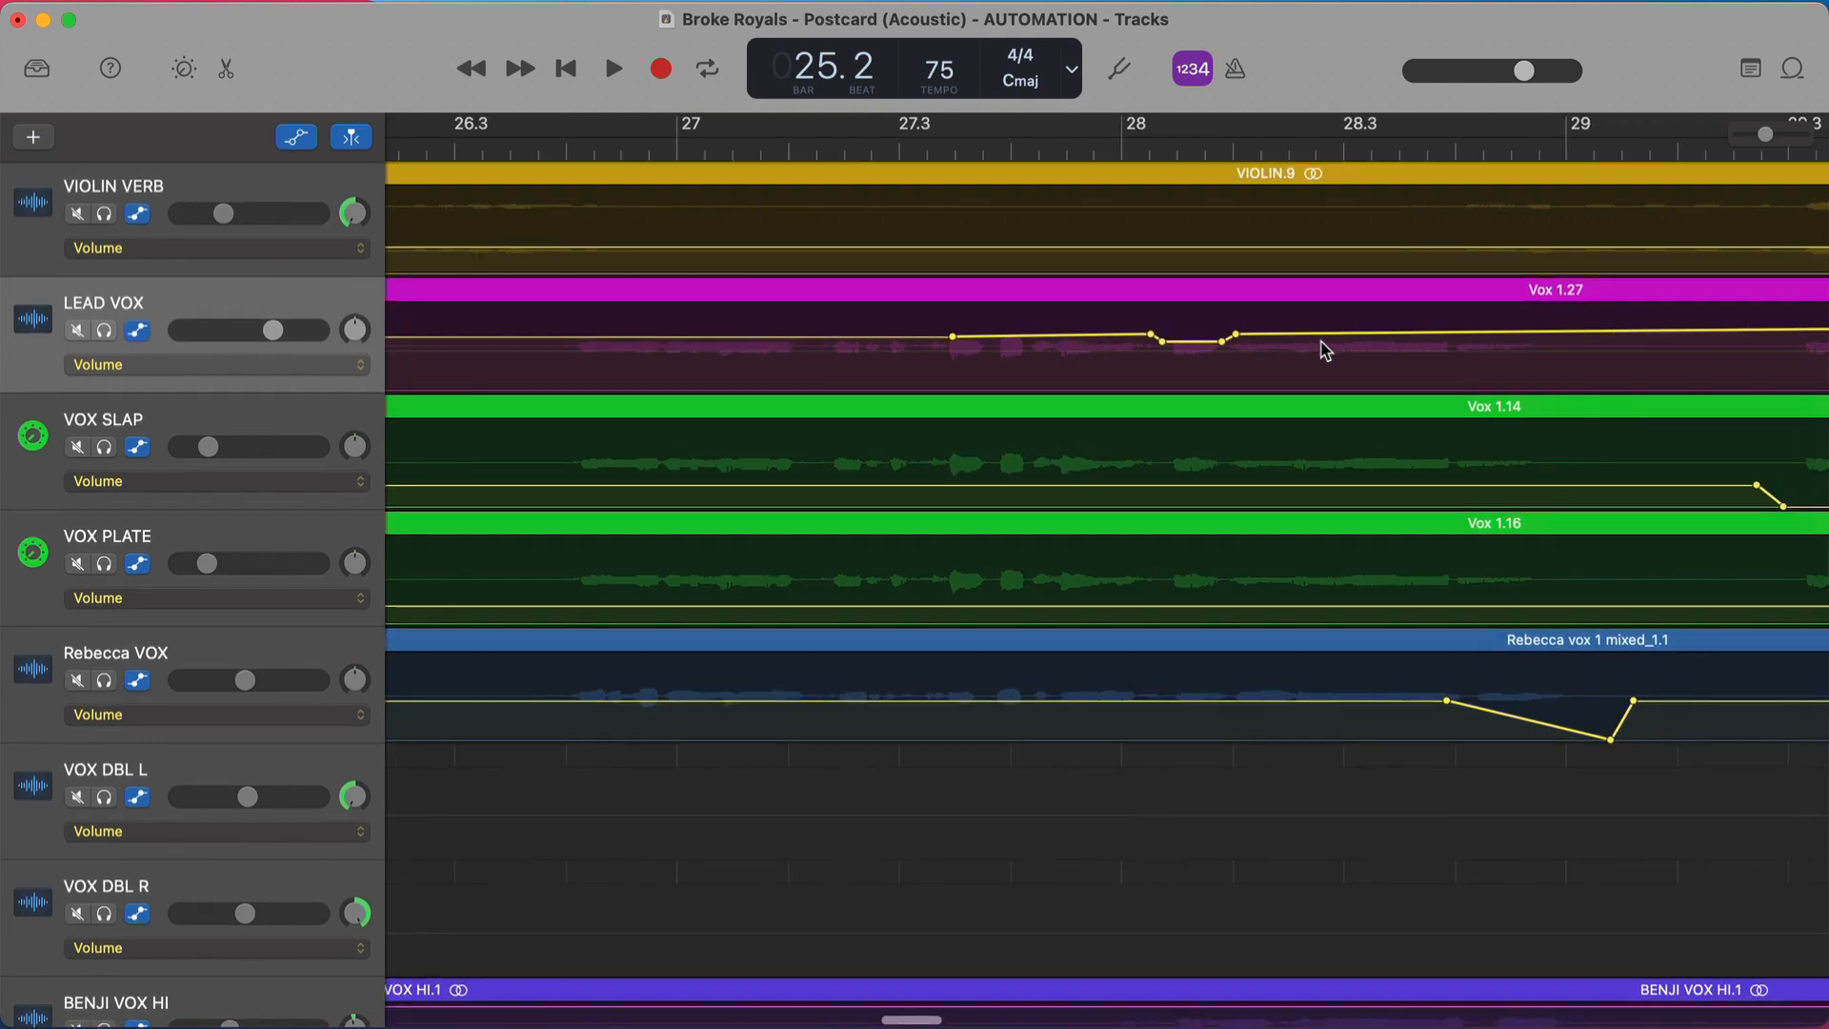
{"action": "scroll", "coordinate": [1325, 351], "scroll_direction": "right", "scroll_amount": 2}
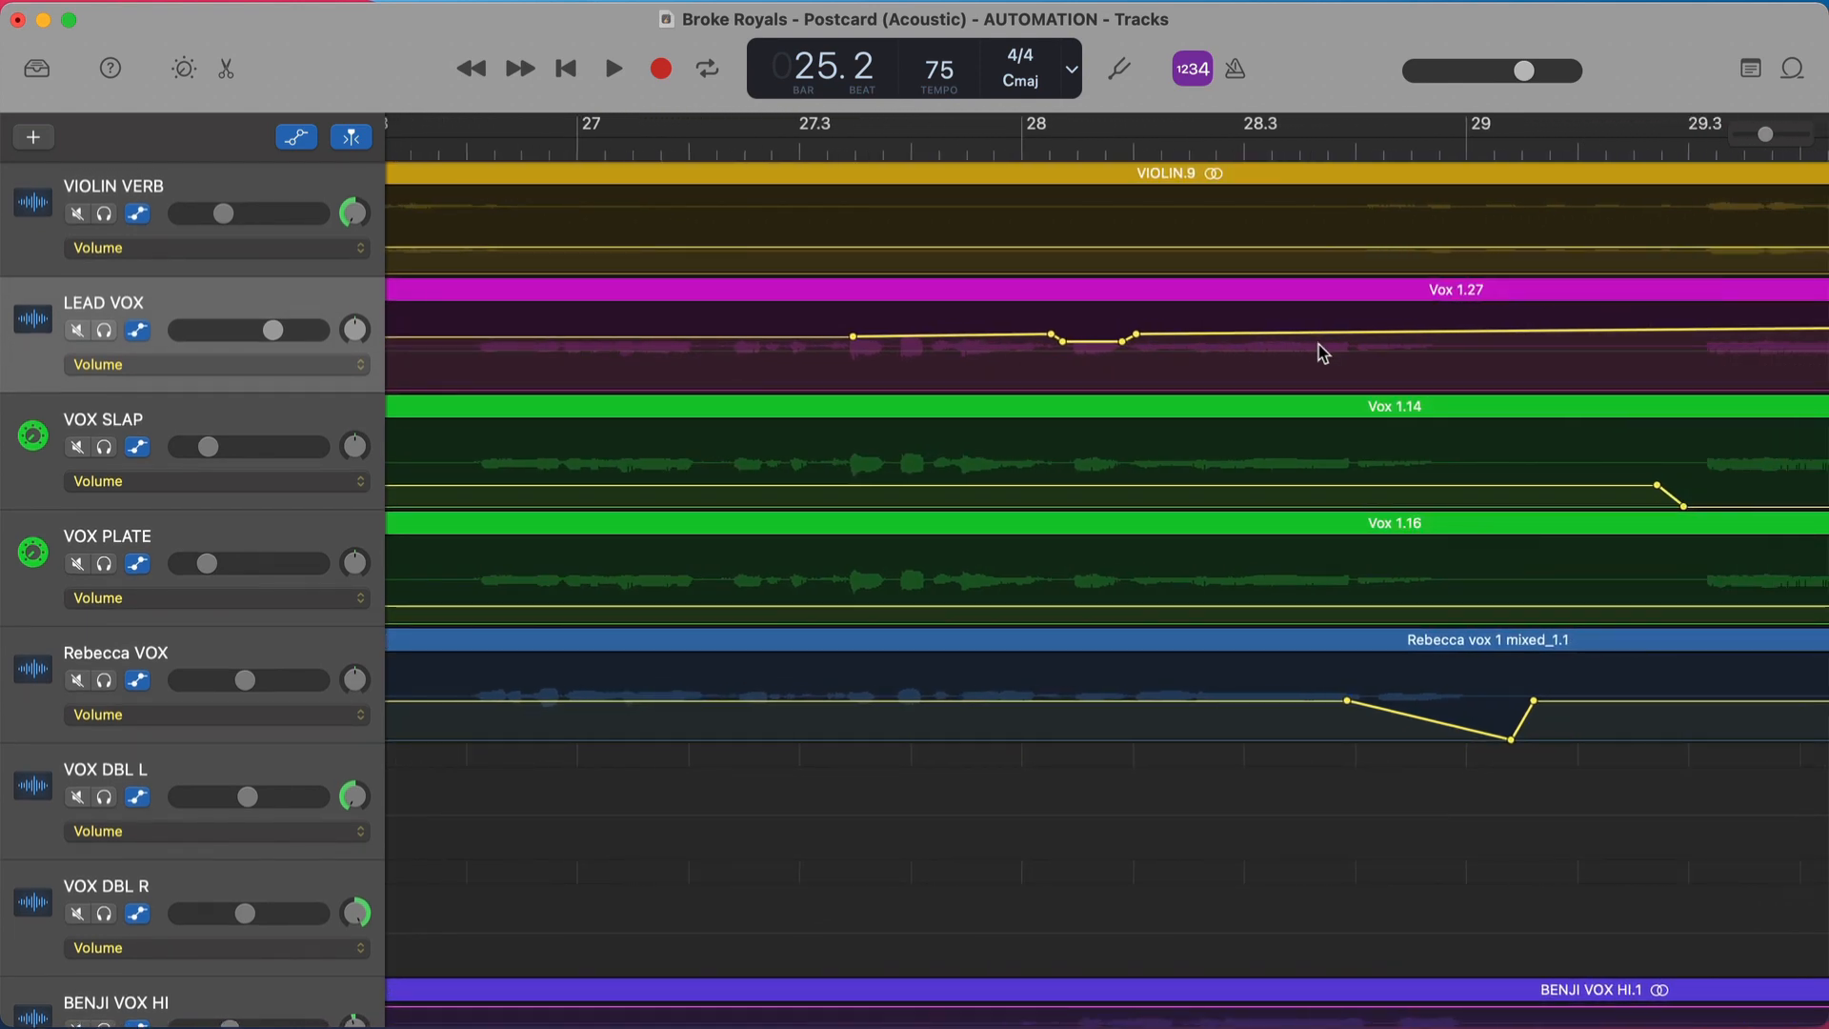
{"action": "scroll", "coordinate": [1323, 354], "scroll_direction": "down", "scroll_amount": 3}
{"action": "scroll", "coordinate": [1323, 353], "scroll_direction": "down", "scroll_amount": 2}
{"action": "scroll", "coordinate": [722, 379], "scroll_direction": "left", "scroll_amount": 2}
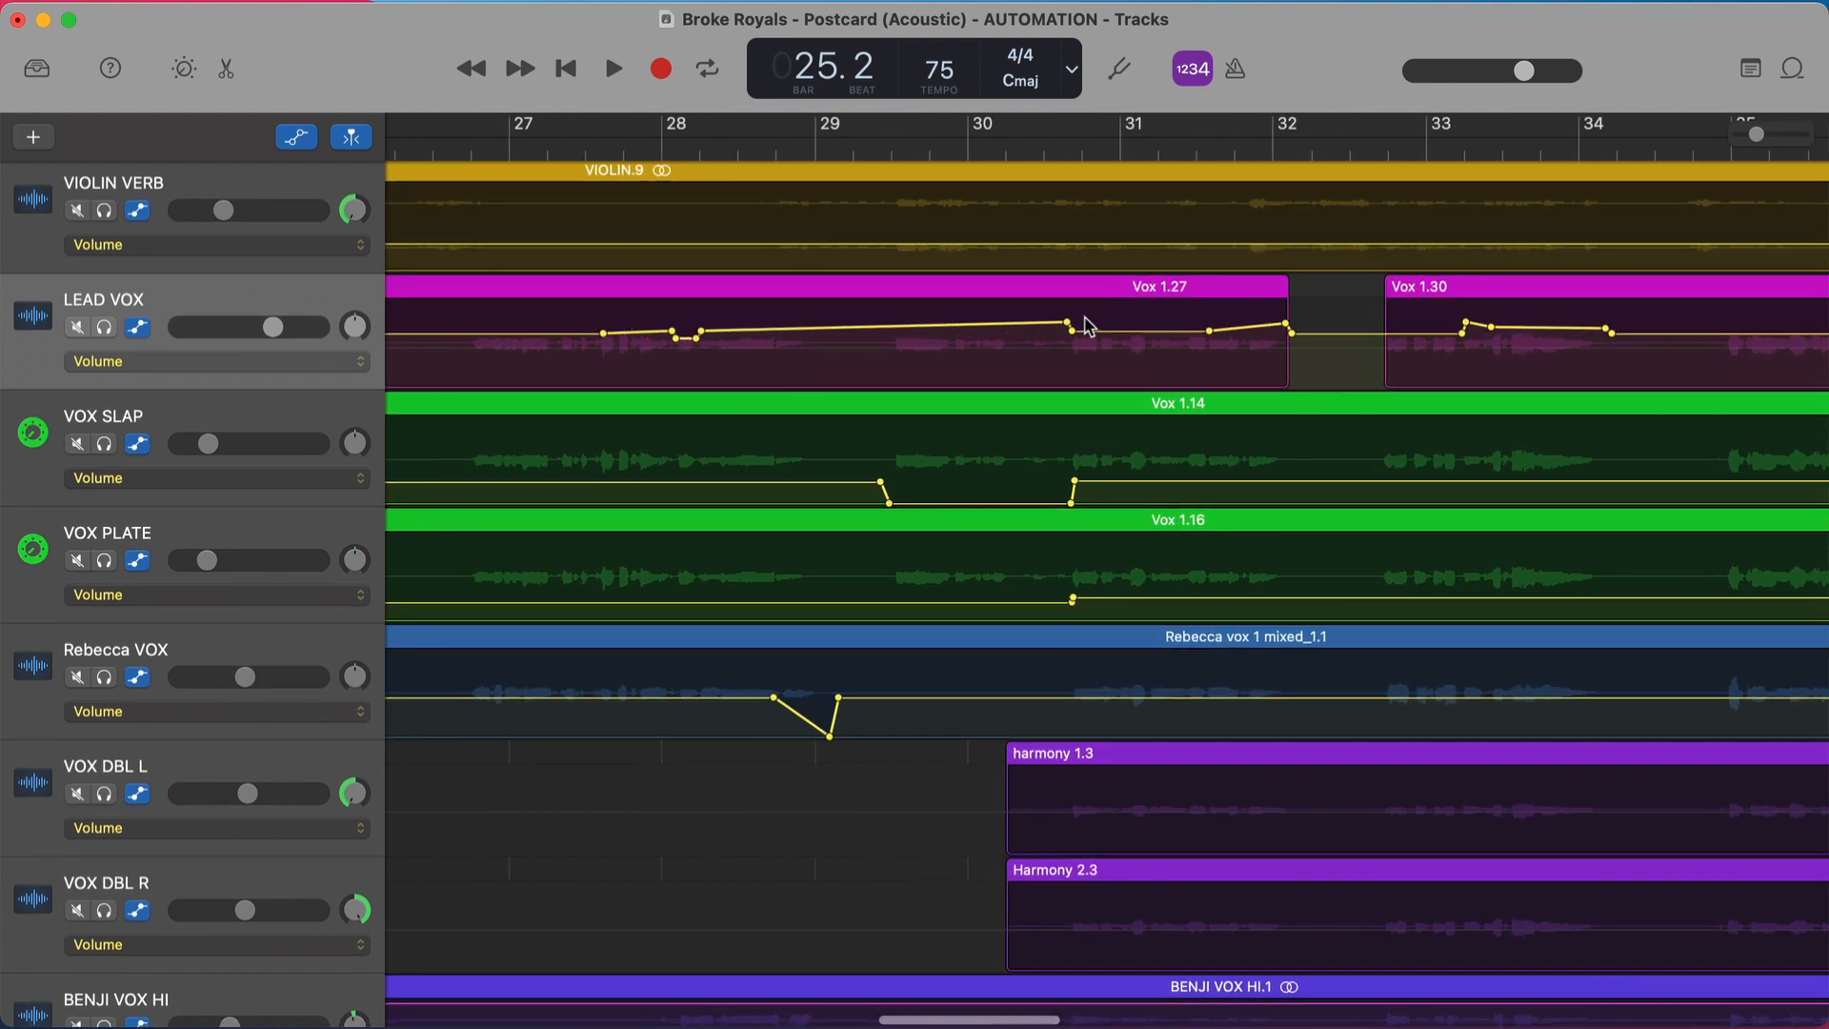
{"action": "left_click", "coordinate": [676, 338]}
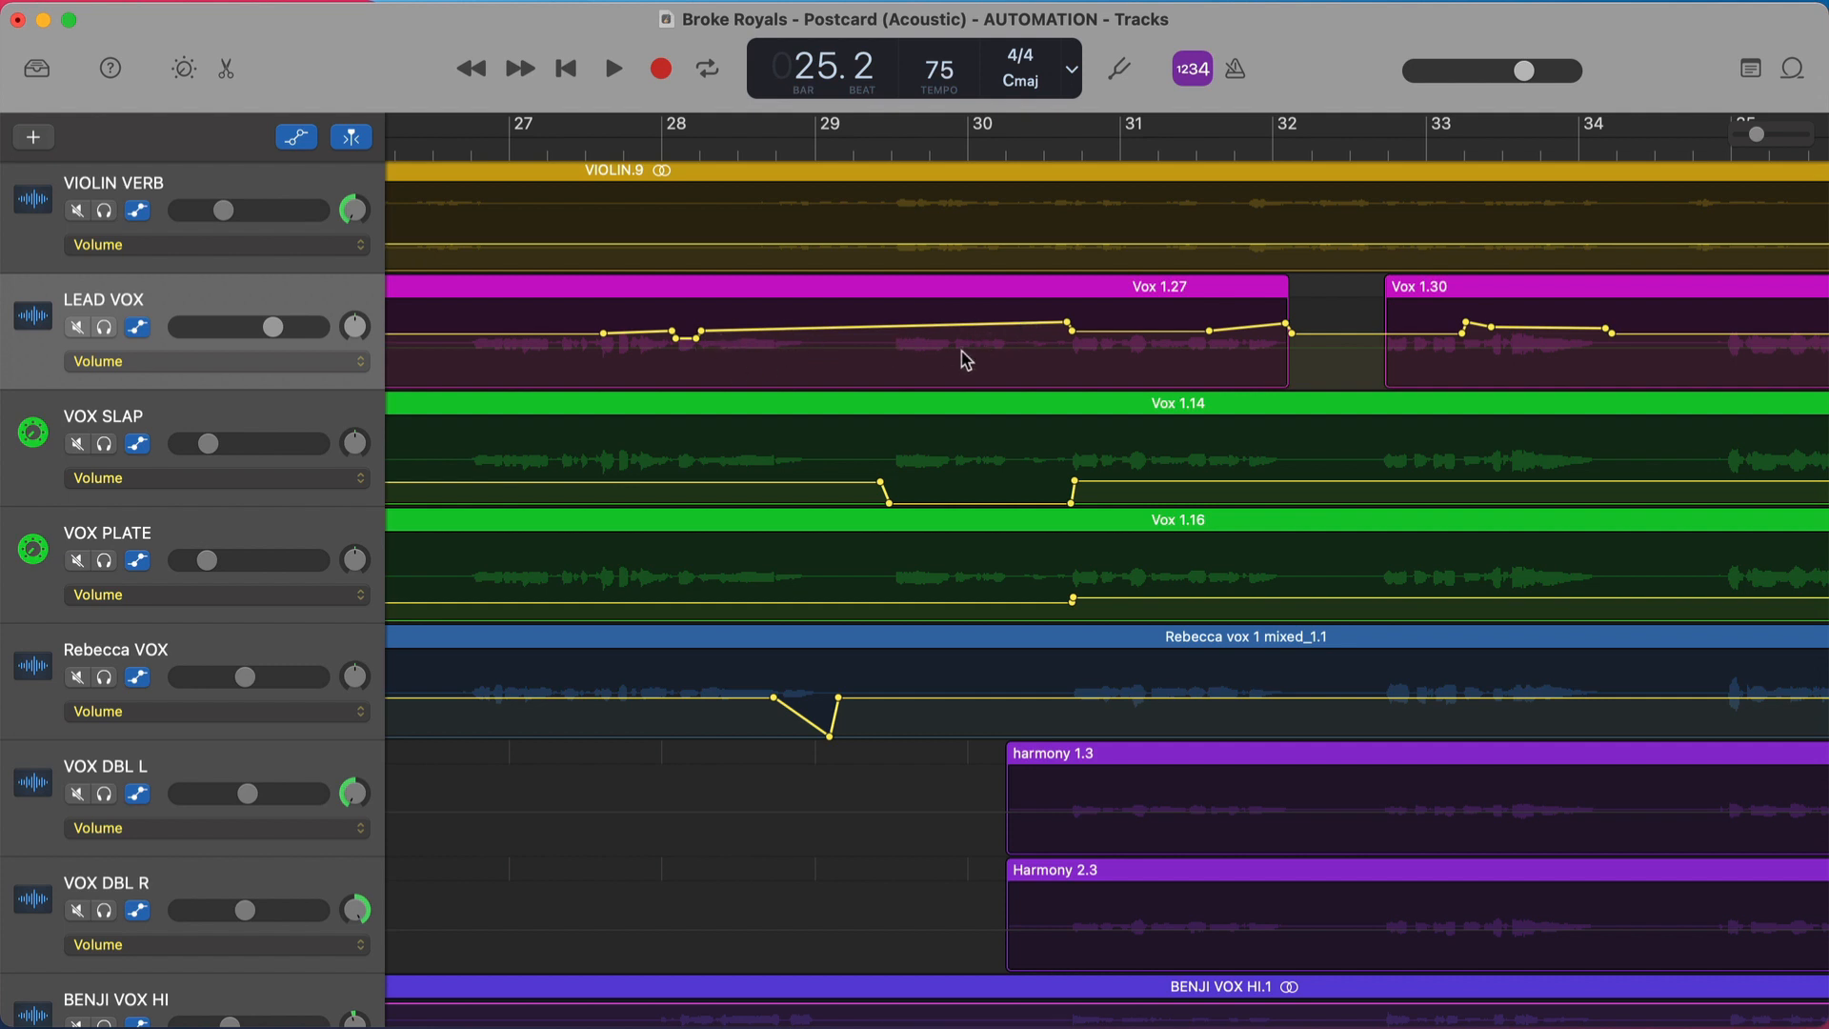
Play the automated vocals from shortly after bar 27 to 30.4 to hear the LEAD VOX volume moves.
{"action": "scroll", "coordinate": [752, 408], "scroll_direction": "left", "scroll_amount": 5}
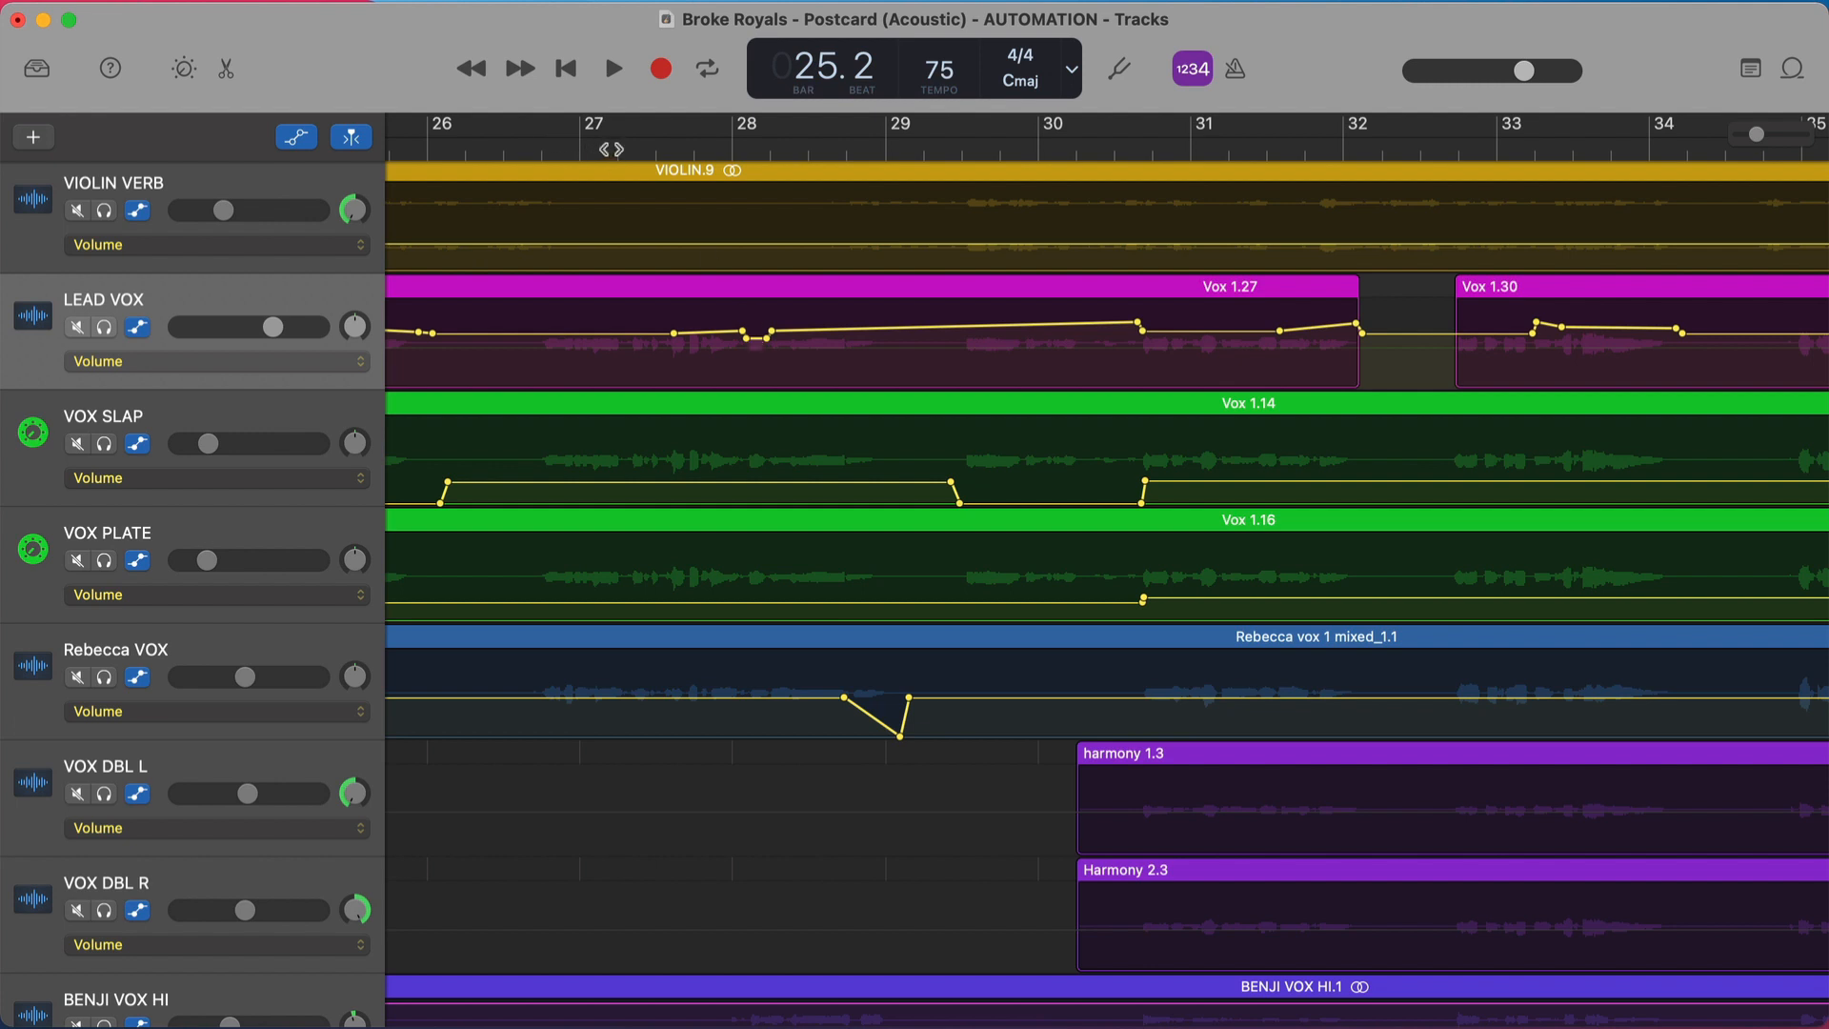
{"action": "left_click", "coordinate": [655, 147]}
{"action": "key", "text": "space"}
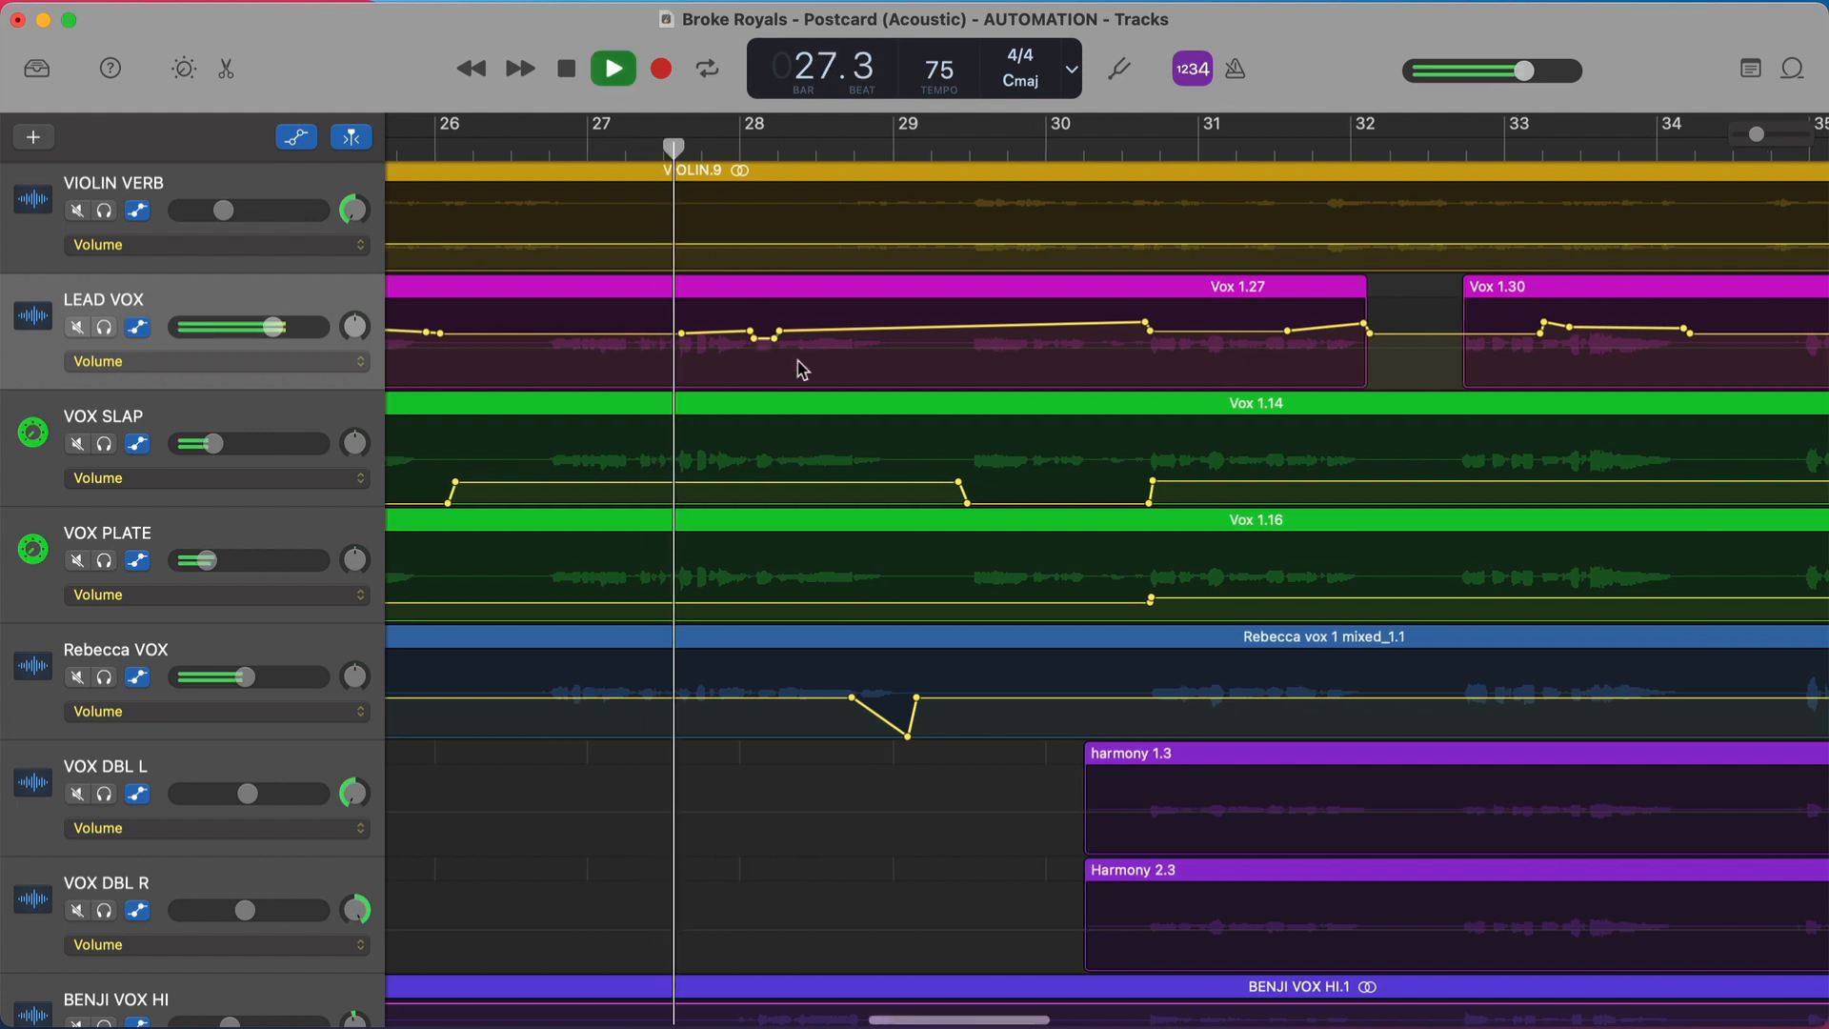
{"action": "scroll", "coordinate": [802, 370], "scroll_direction": "right", "scroll_amount": 2}
{"action": "scroll", "coordinate": [802, 369], "scroll_direction": "up", "scroll_amount": 1}
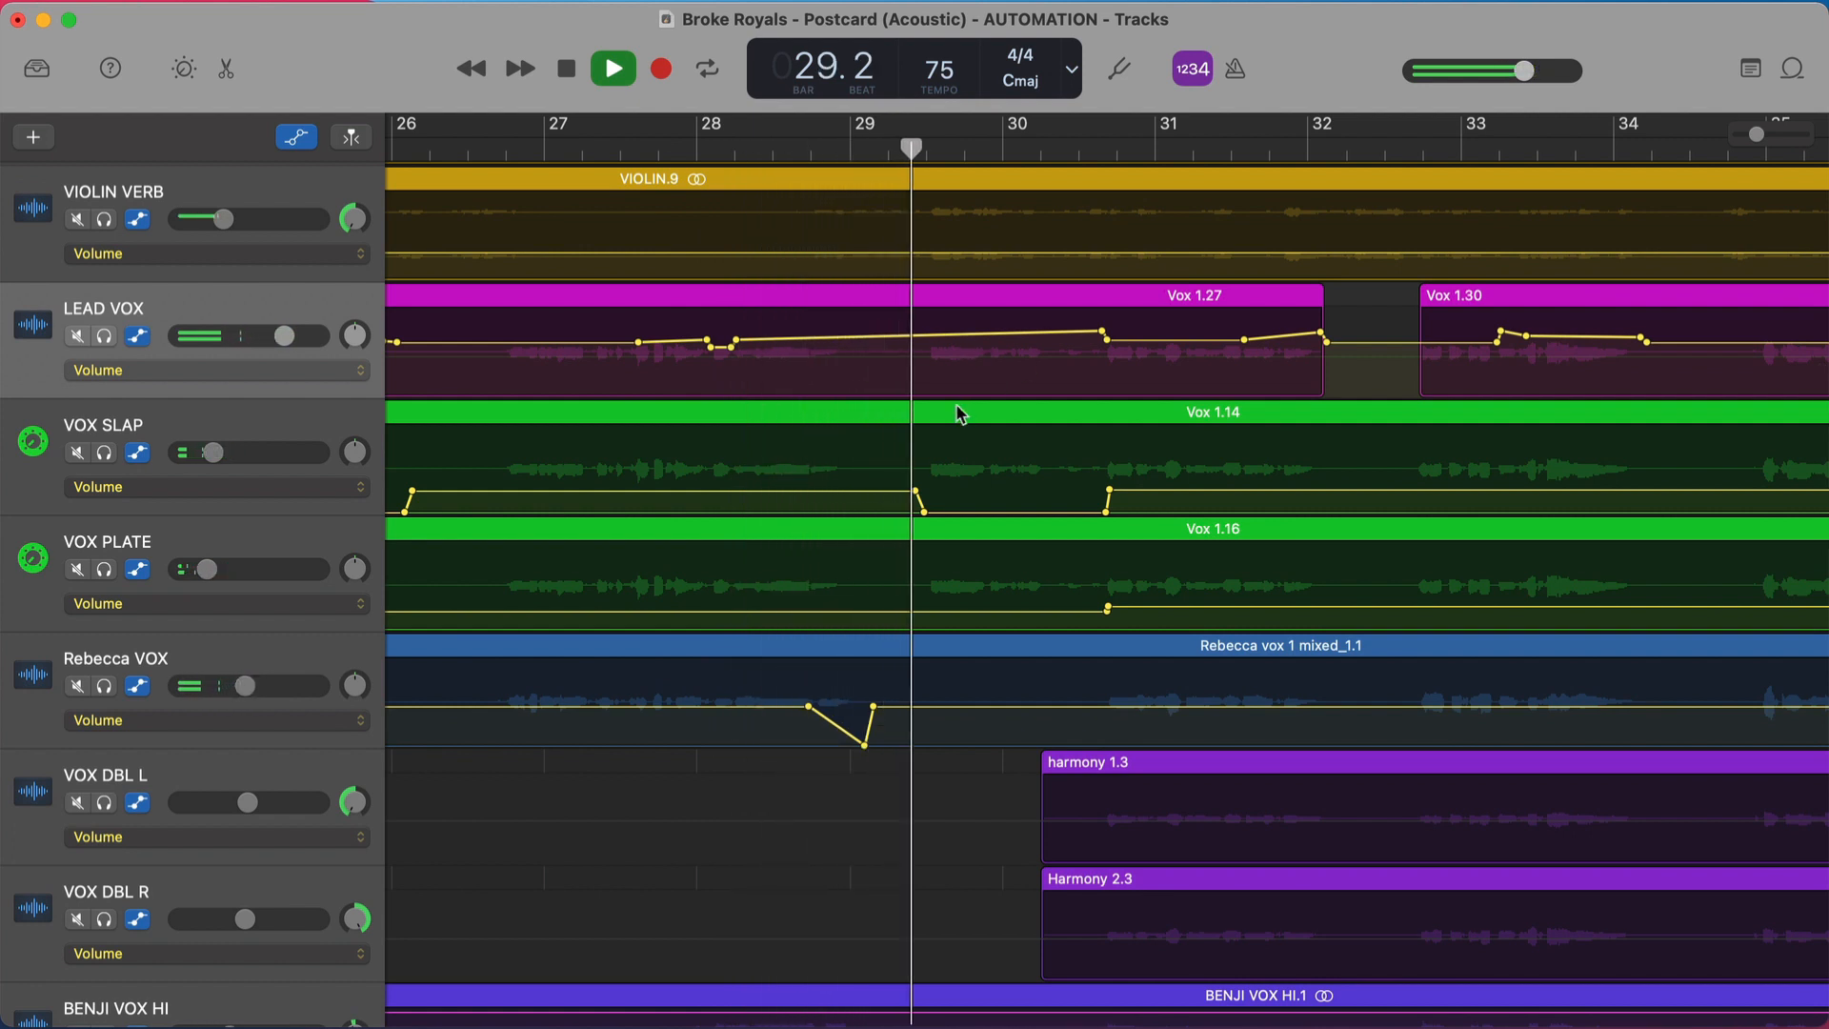
{"action": "scroll", "coordinate": [960, 412], "scroll_direction": "right", "scroll_amount": 1}
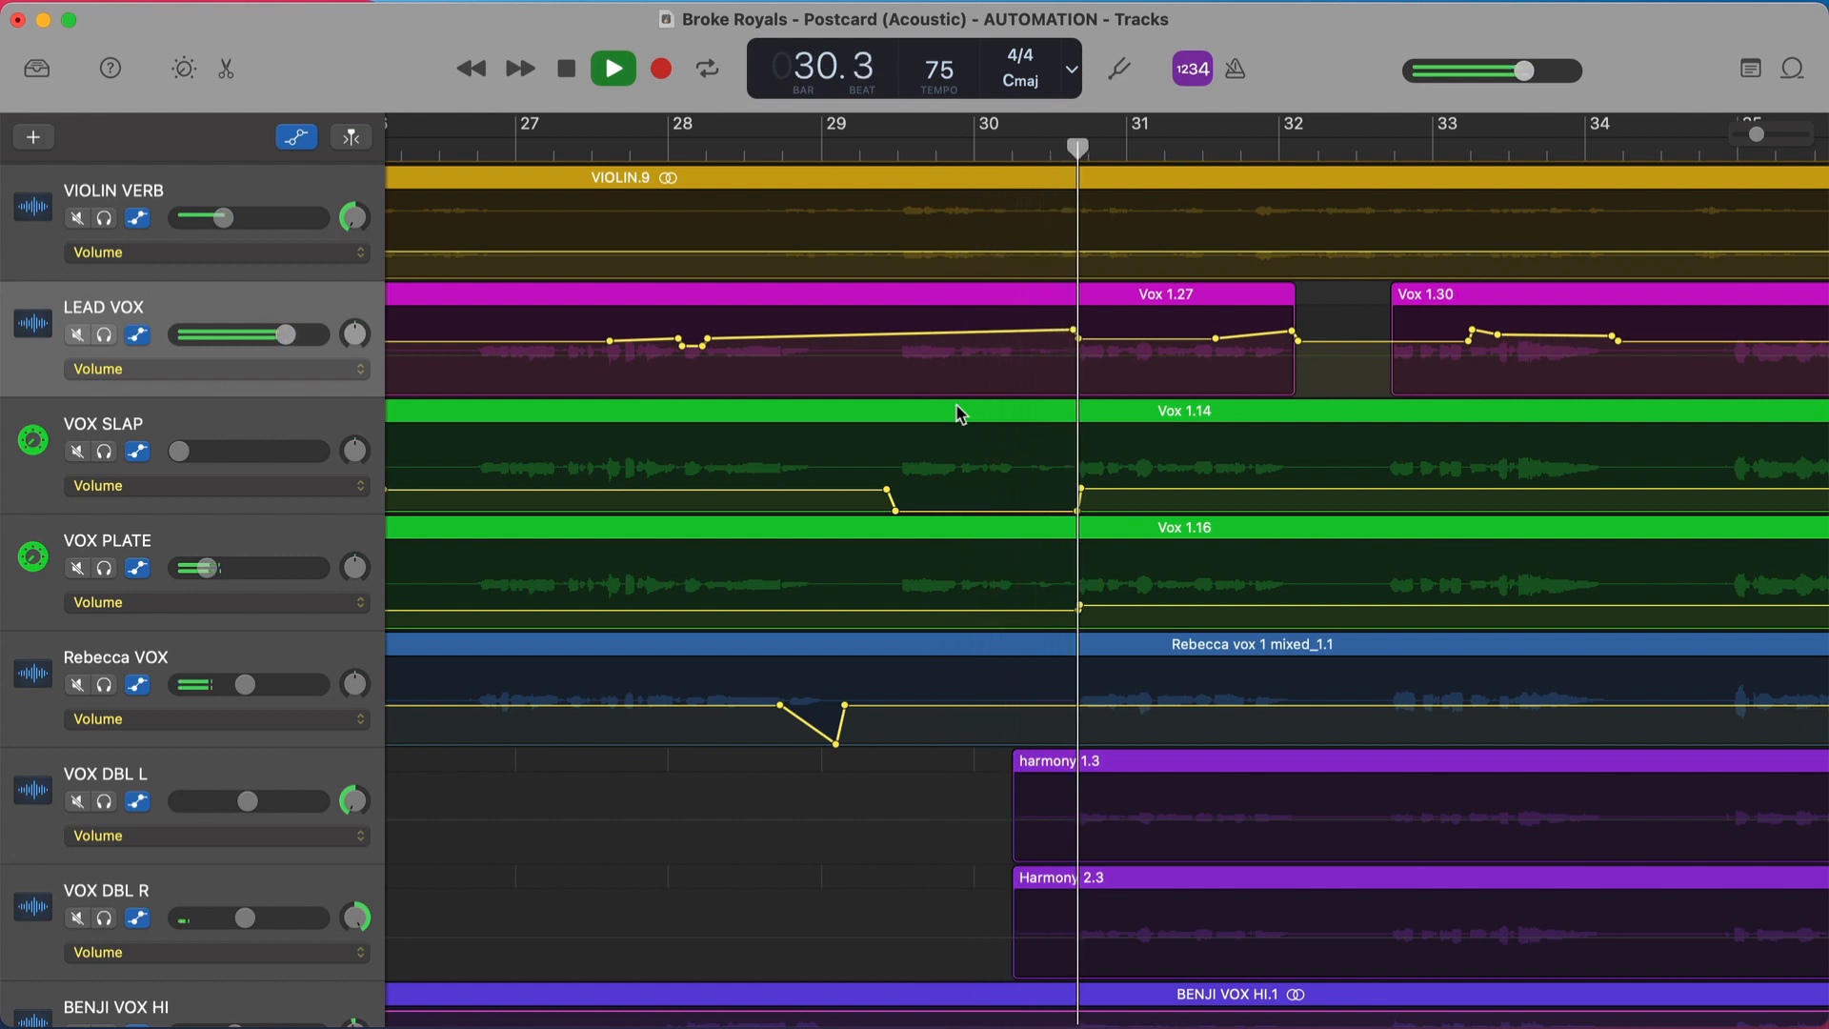
{"action": "key", "text": "space"}
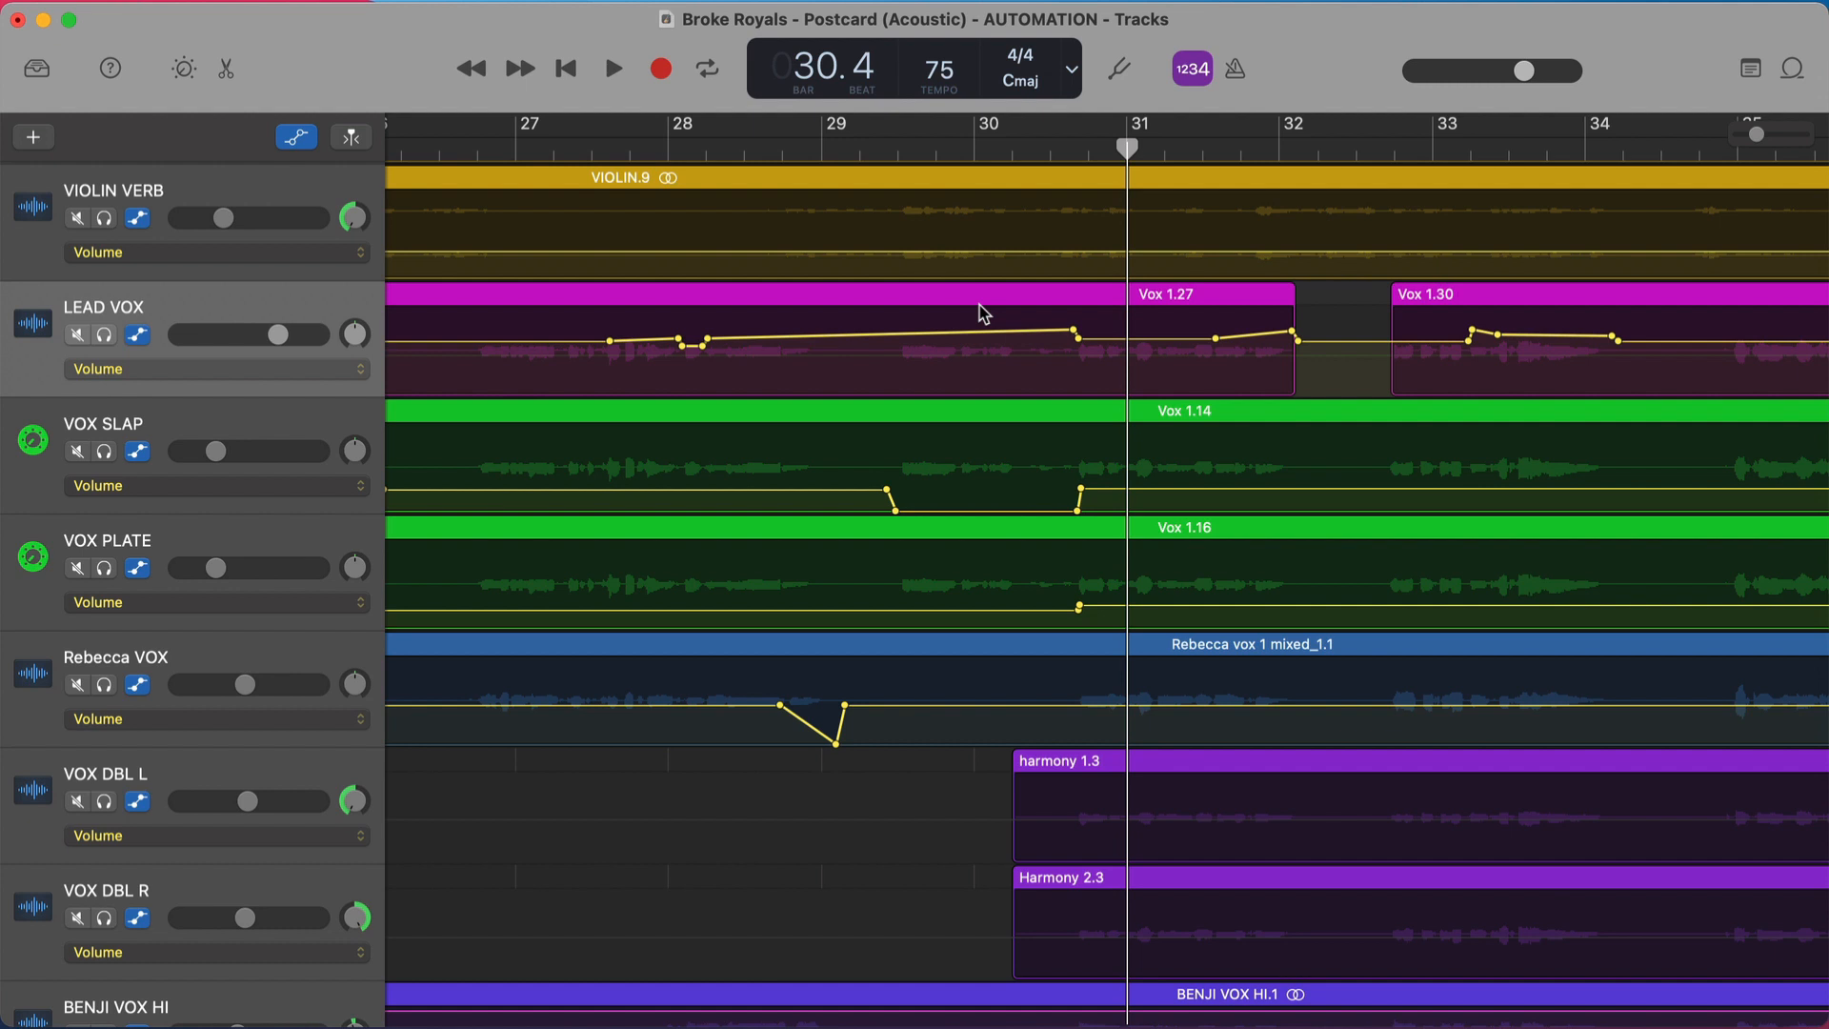
Examine the LEAD VOX volume automation across the whole song.
{"action": "key", "text": "z"}
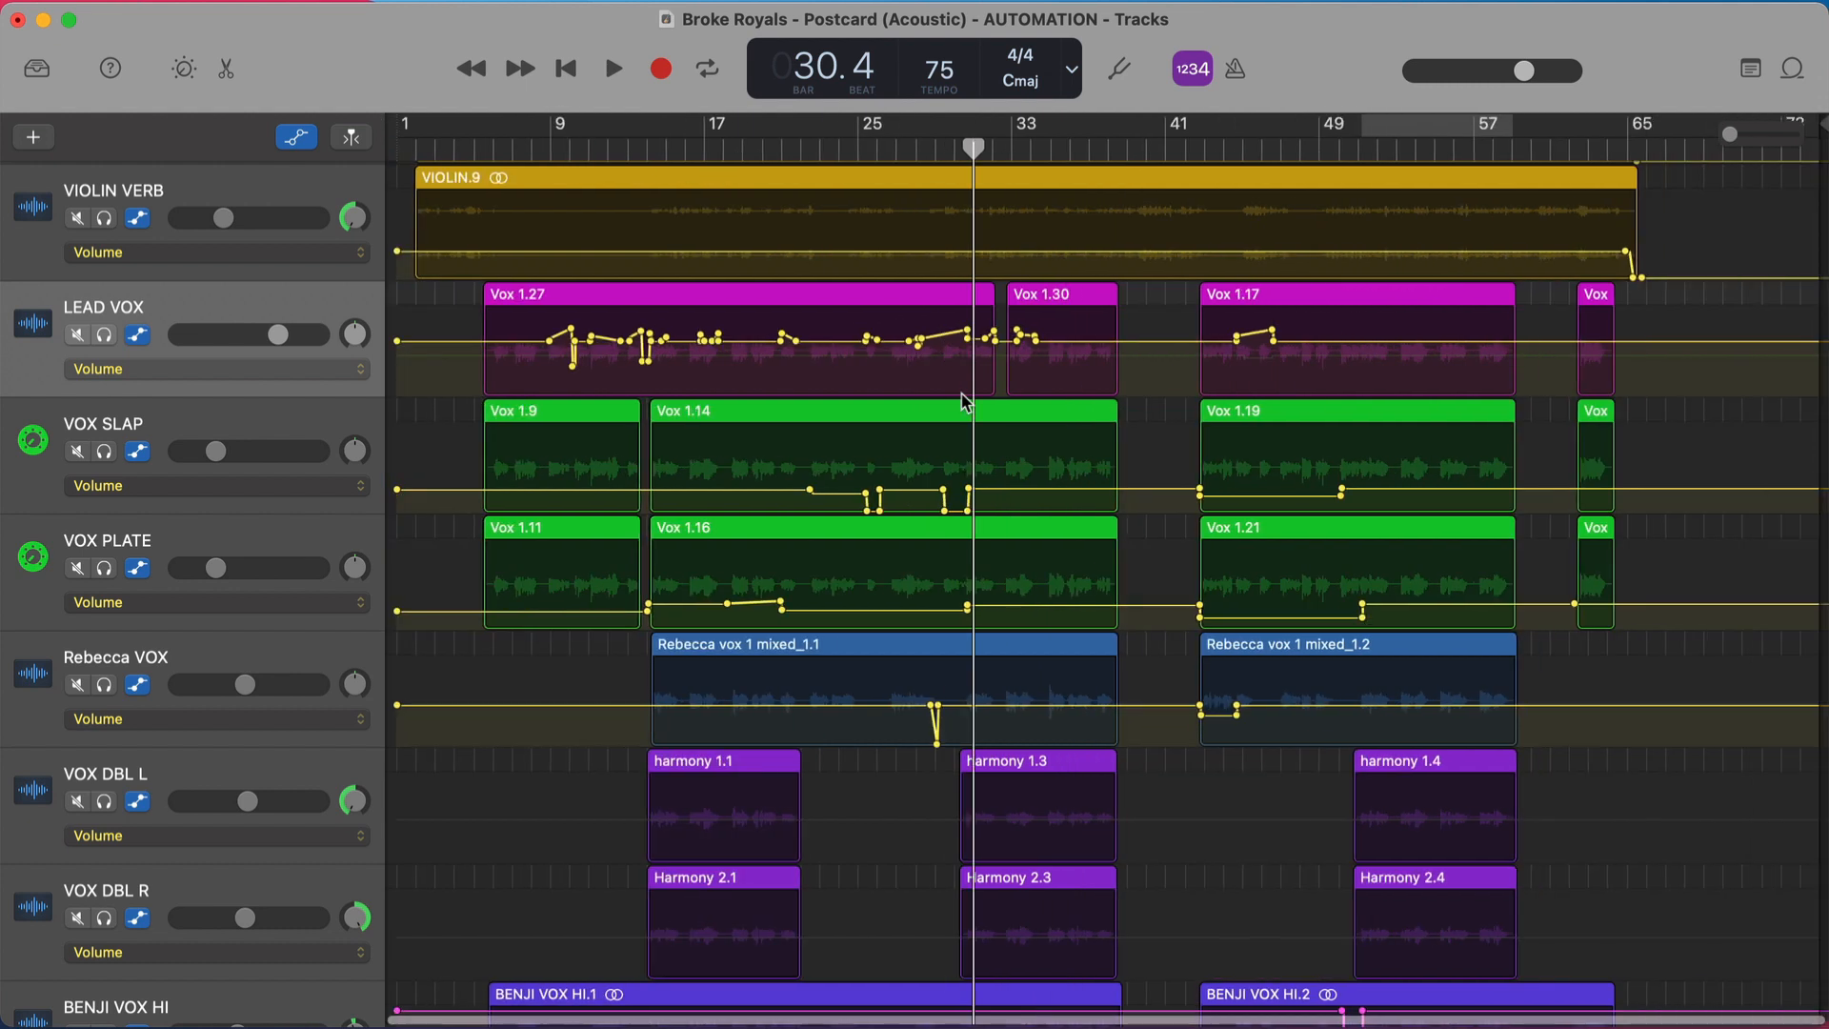
{"action": "left_click", "coordinate": [701, 338]}
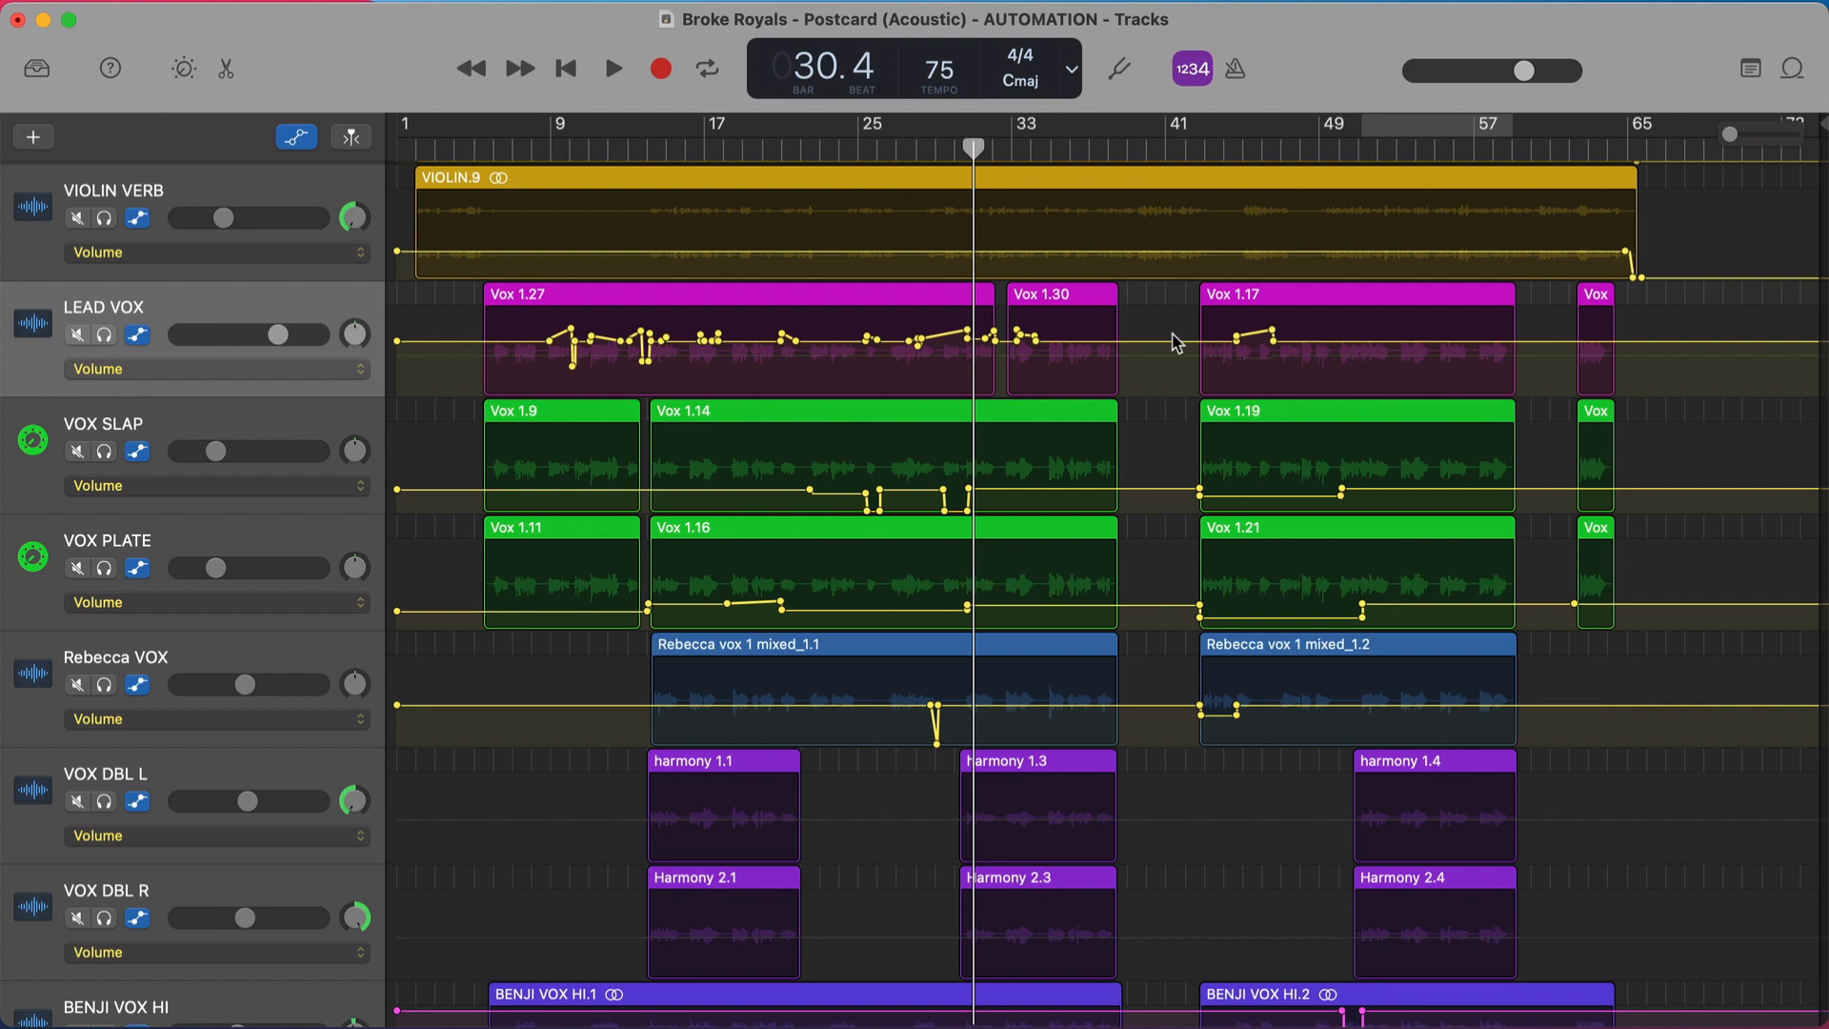
{"action": "scroll", "coordinate": [1174, 342], "scroll_direction": "up", "scroll_amount": 3}
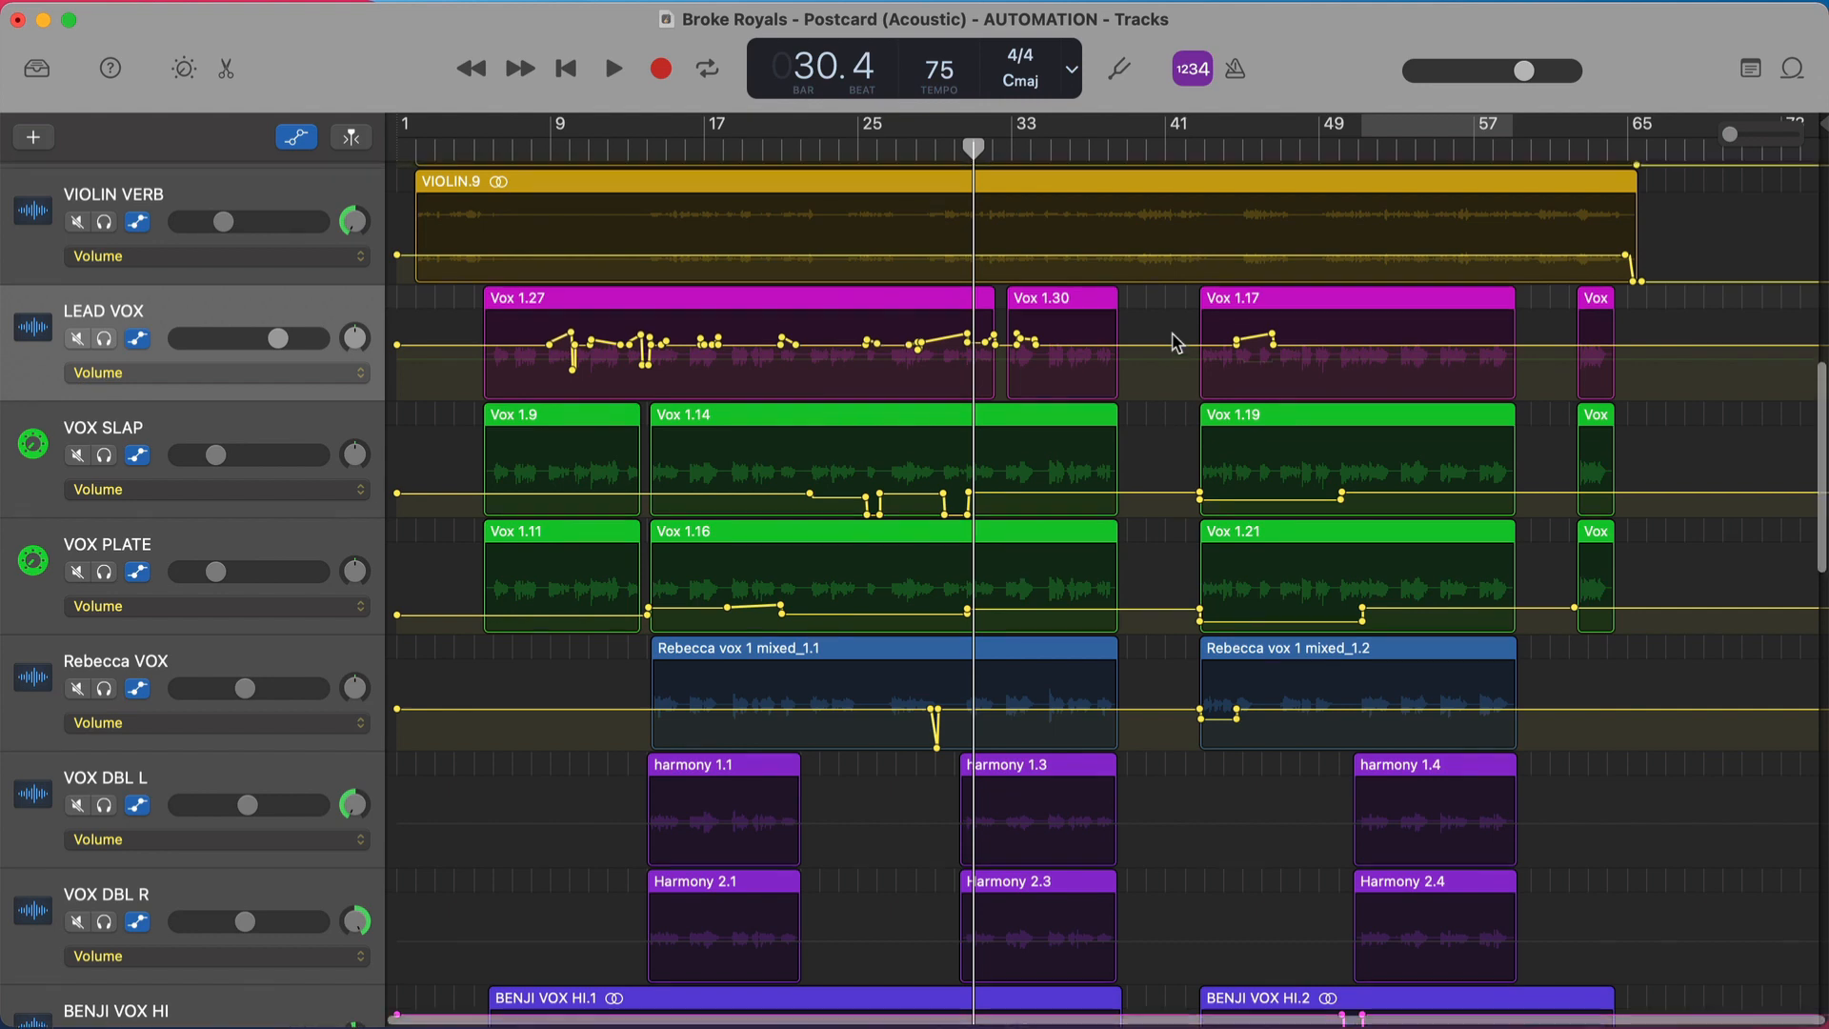
Move the playhead to bar 38 and enlarge the timeline around the VIOLIN volume automation between bars 38 and 44.
{"action": "scroll", "coordinate": [1175, 345], "scroll_direction": "up", "scroll_amount": 4}
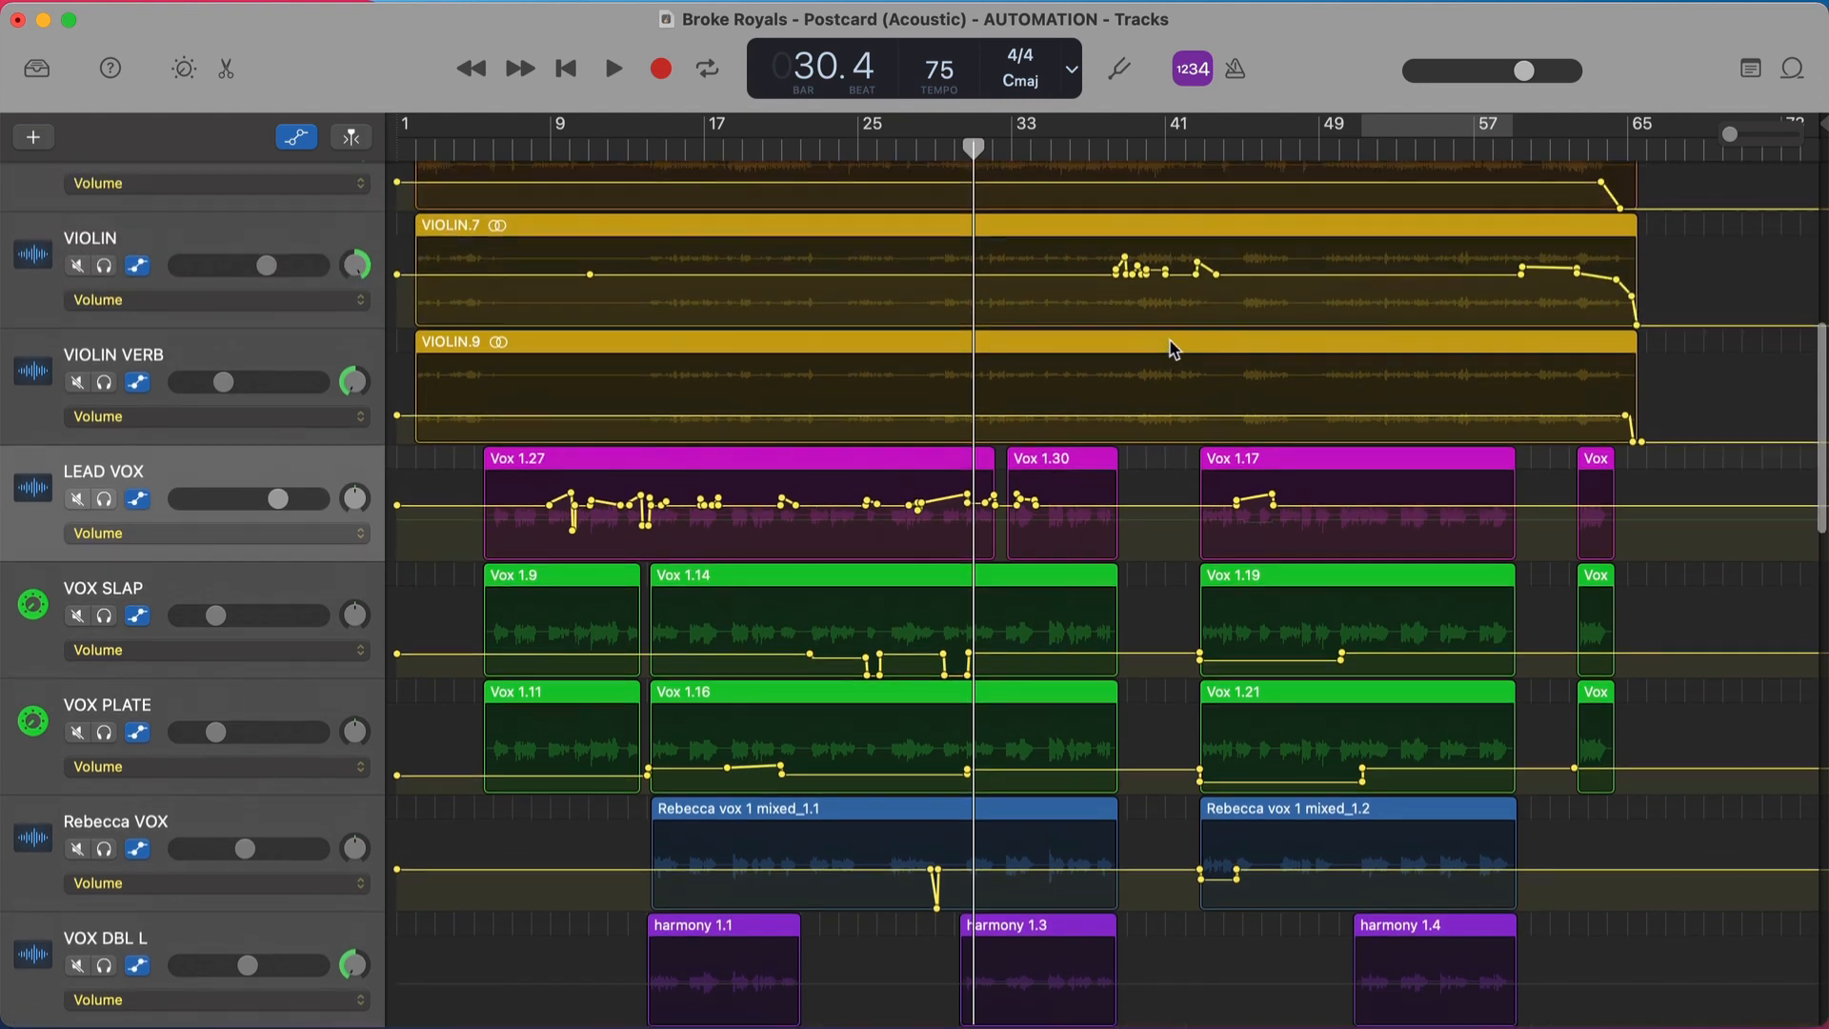
{"action": "left_click", "coordinate": [1106, 145]}
{"action": "key", "text": "super+f"}
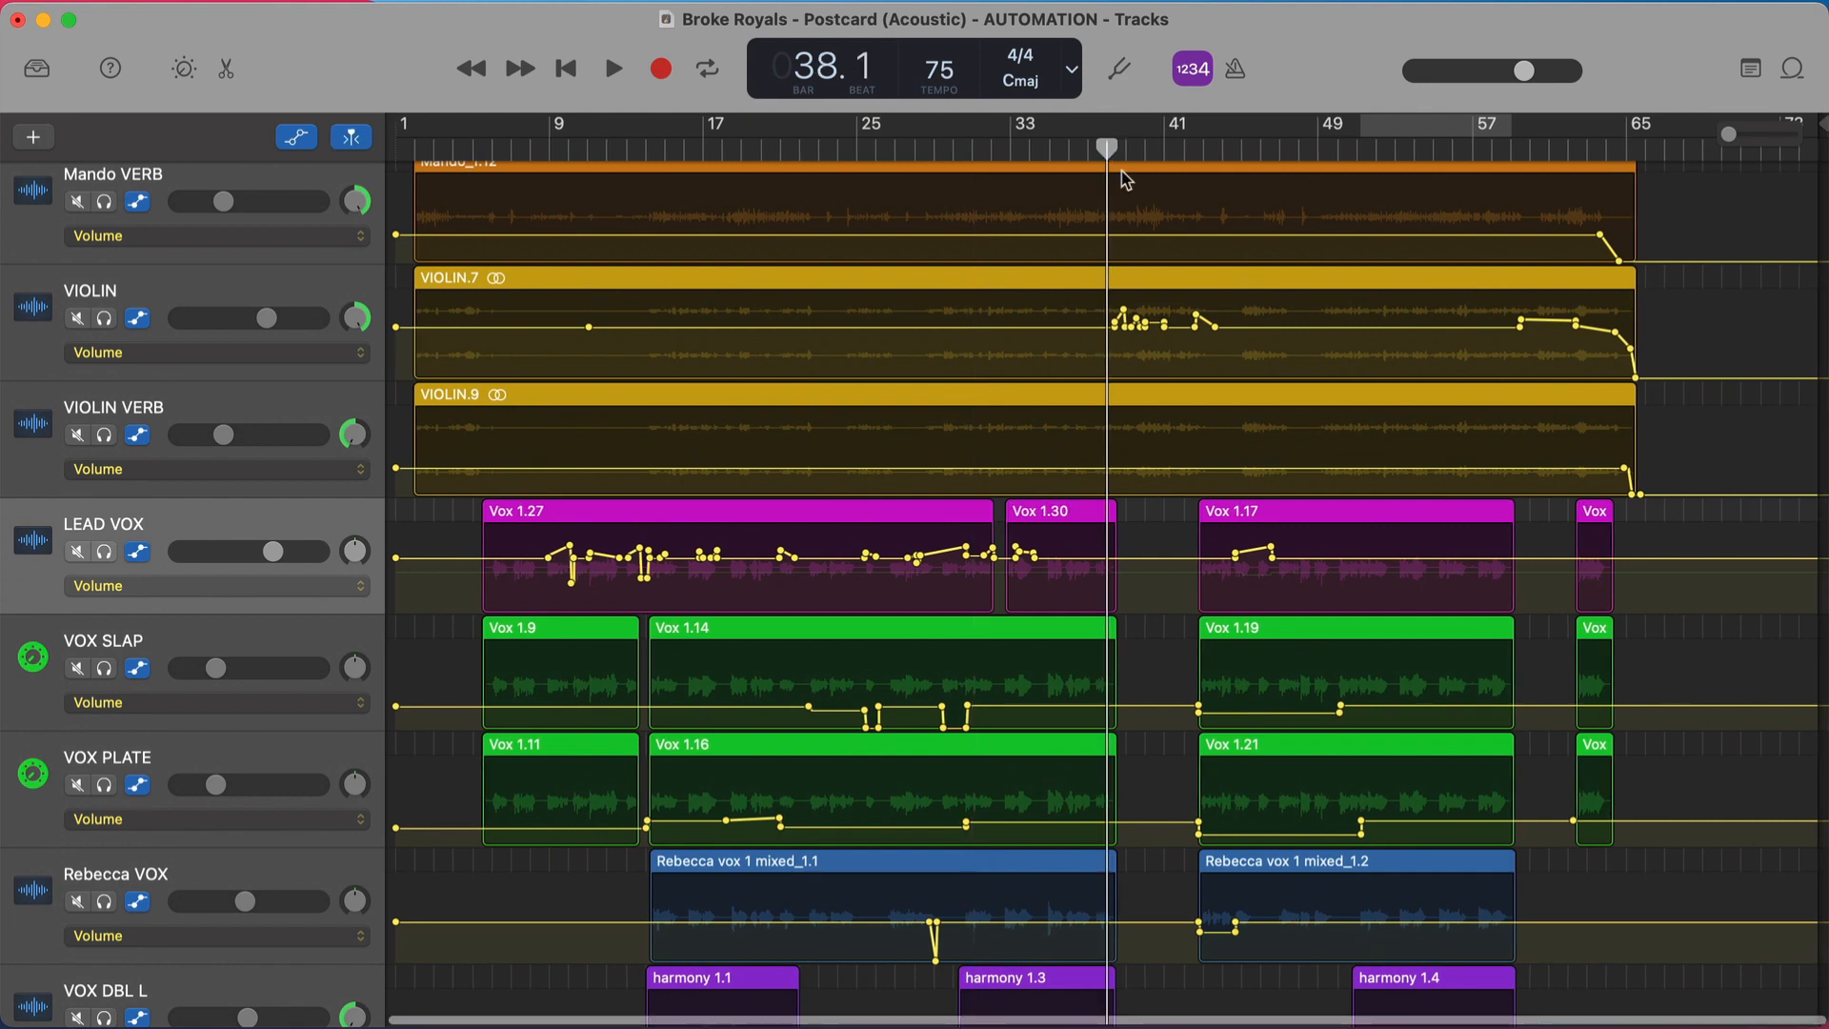
{"action": "scroll", "coordinate": [1148, 229], "scroll_direction": "up", "scroll_amount": 1}
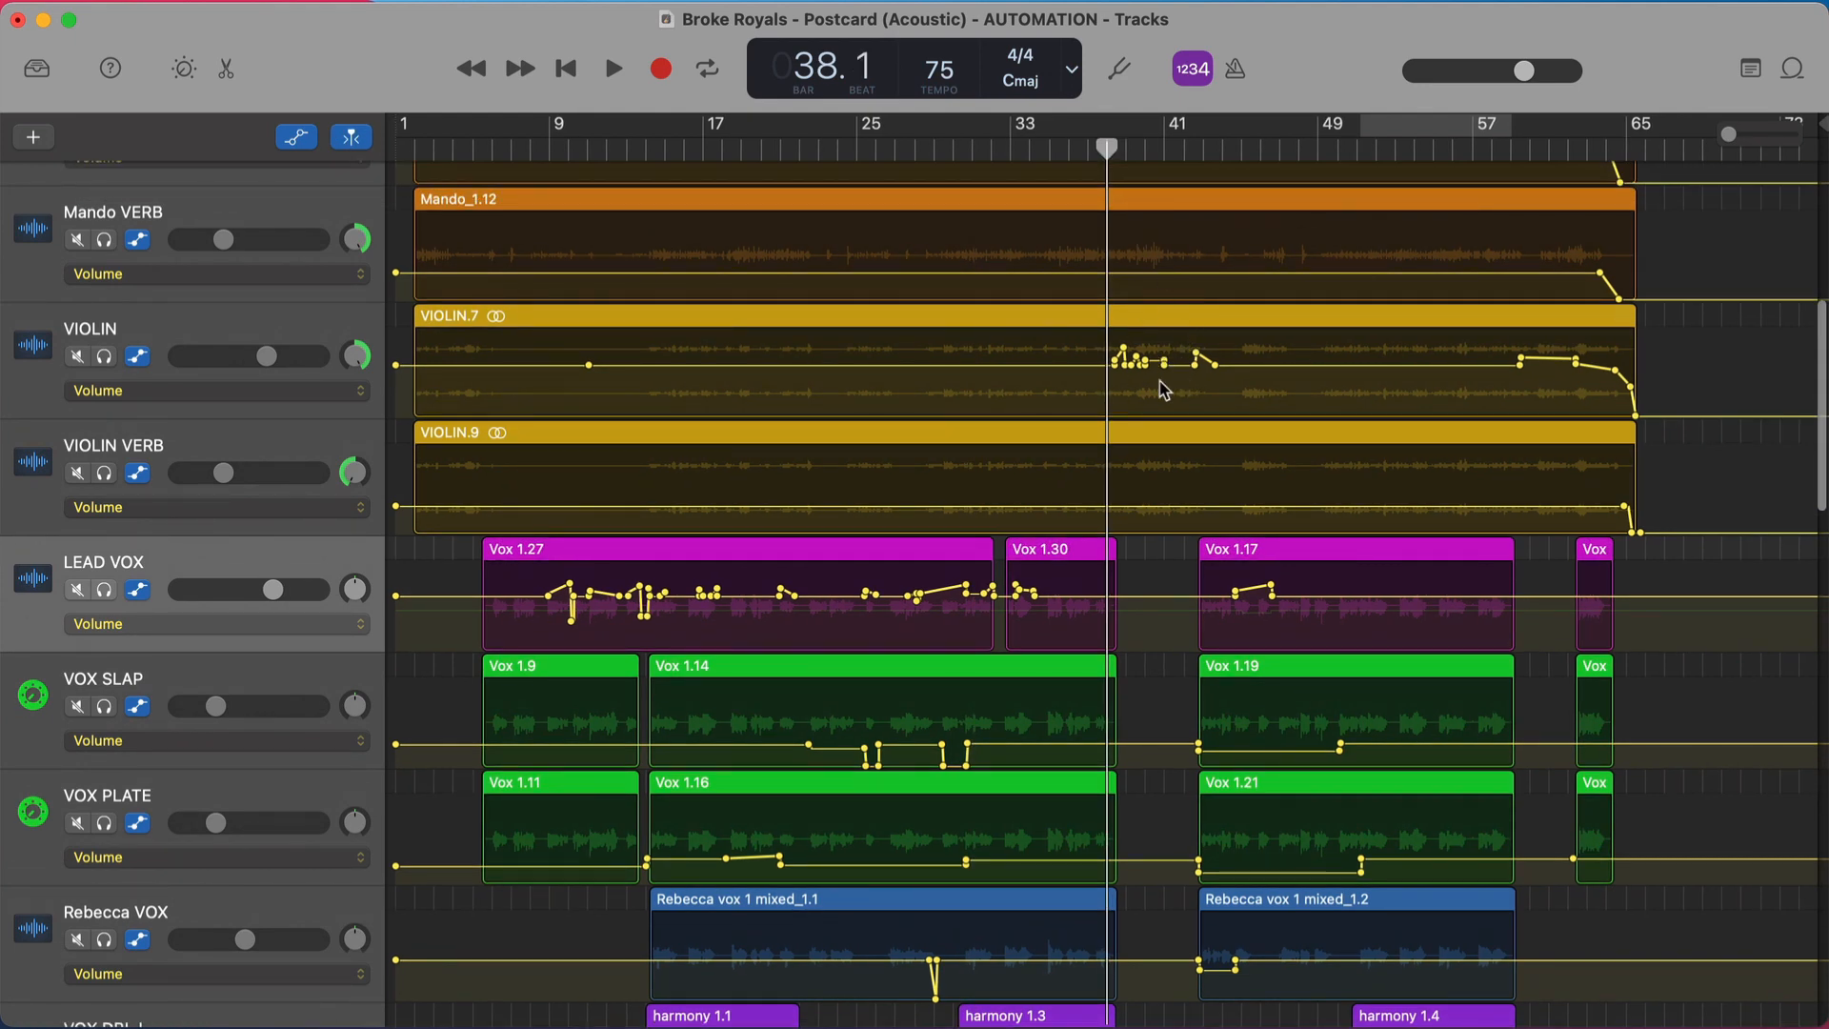
{"action": "key", "text": "super+Right"}
{"action": "key", "text": "super+Right"}
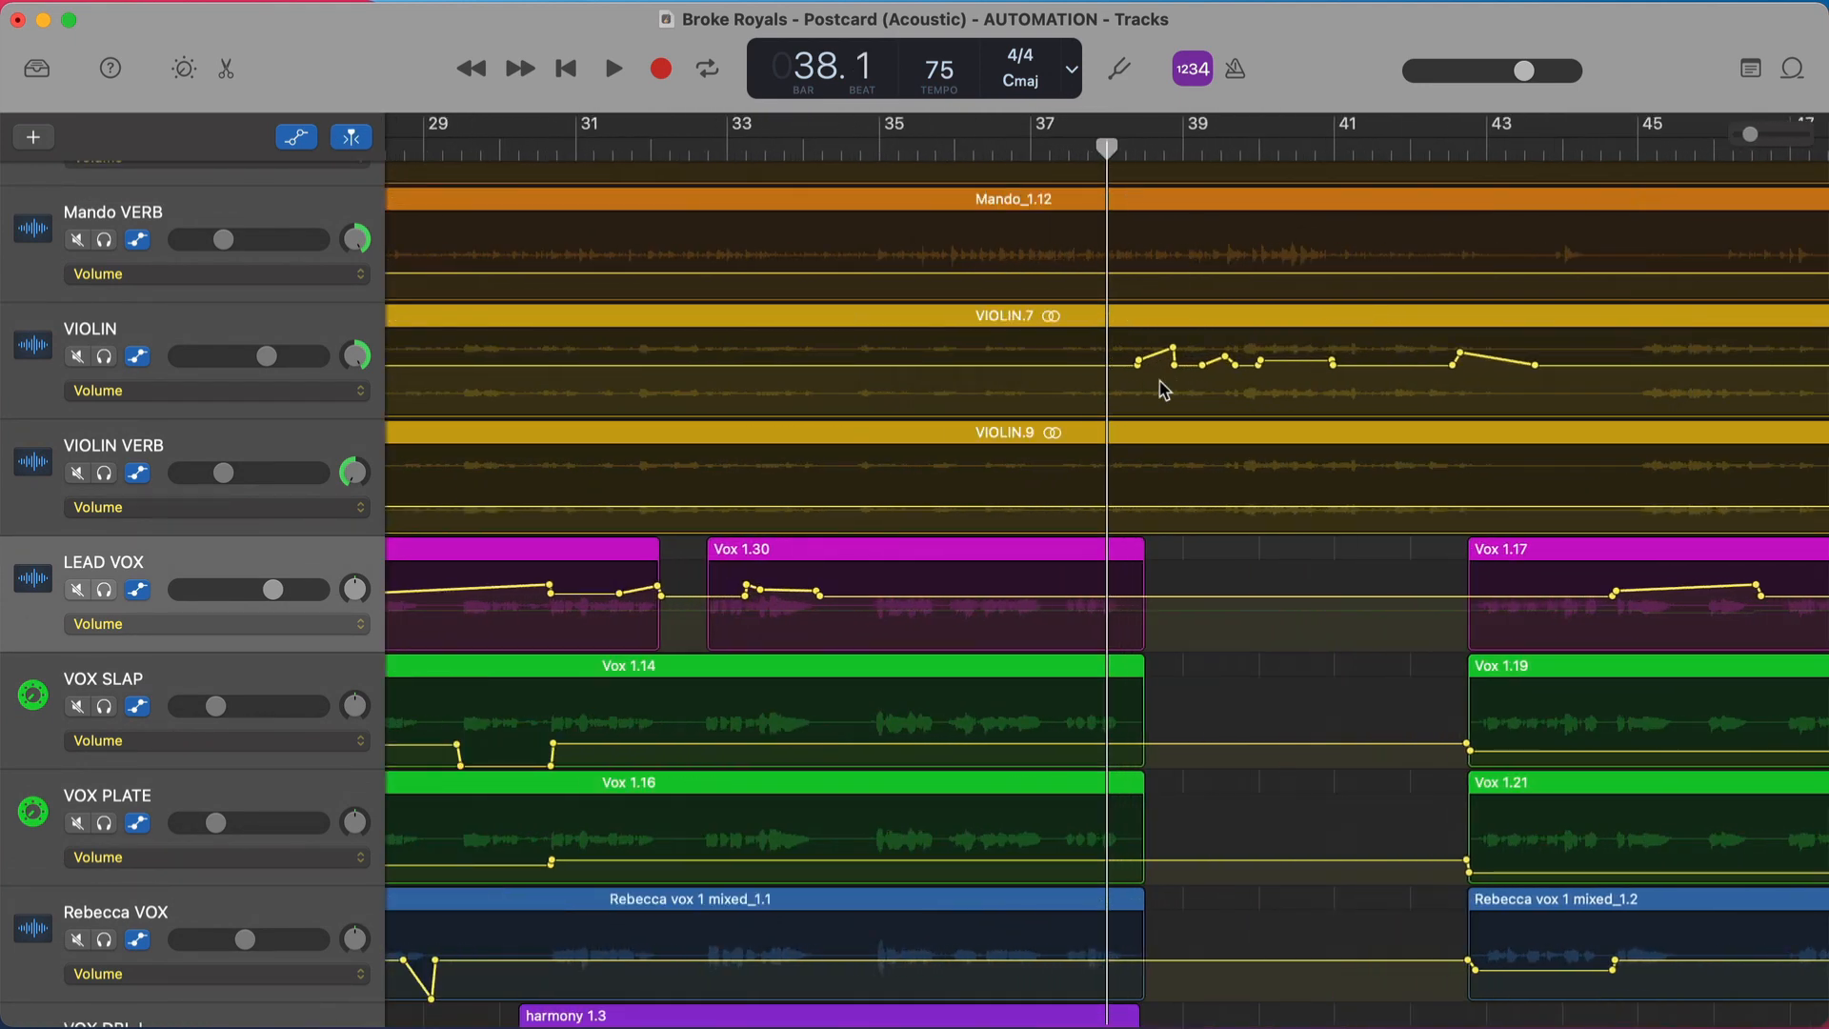
{"action": "scroll", "coordinate": [1194, 409], "scroll_direction": "right", "scroll_amount": 2}
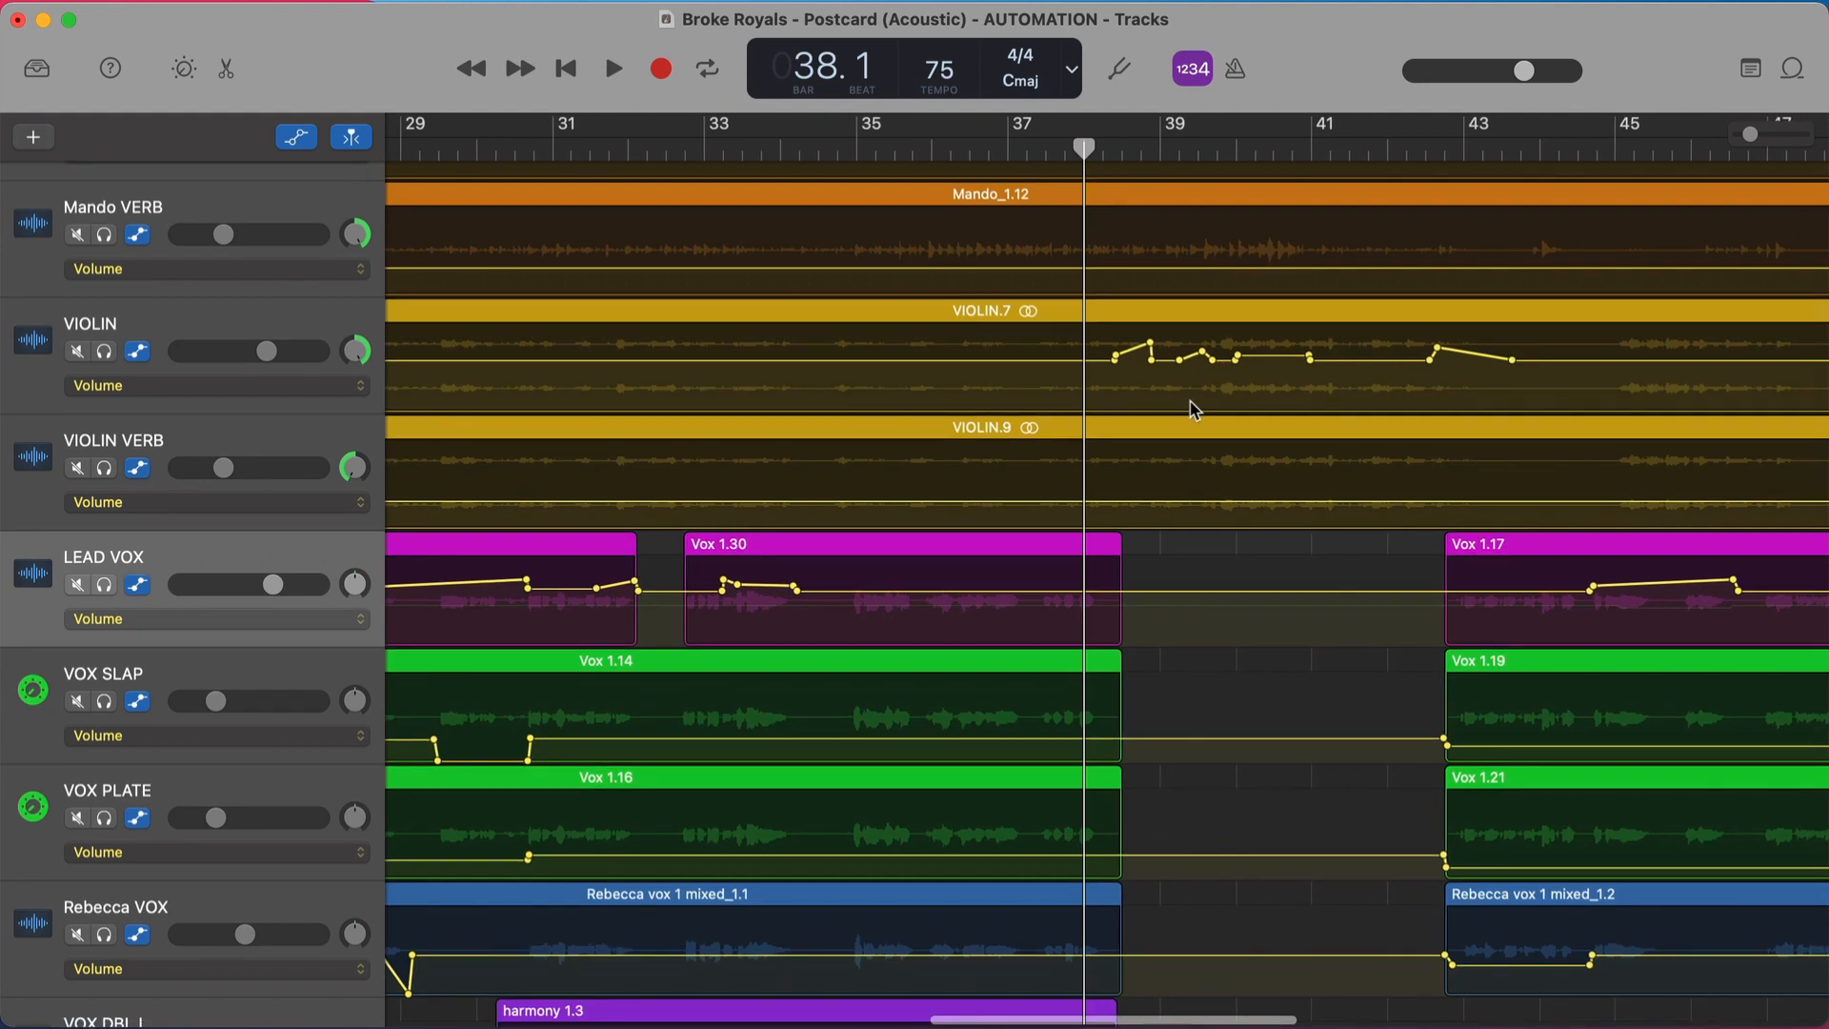
Play the instrumental passage from bar 38 to 43.3 to hear the VIOLIN volume moves.
{"action": "key", "text": "space"}
{"action": "scroll", "coordinate": [1194, 410], "scroll_direction": "right", "scroll_amount": 4}
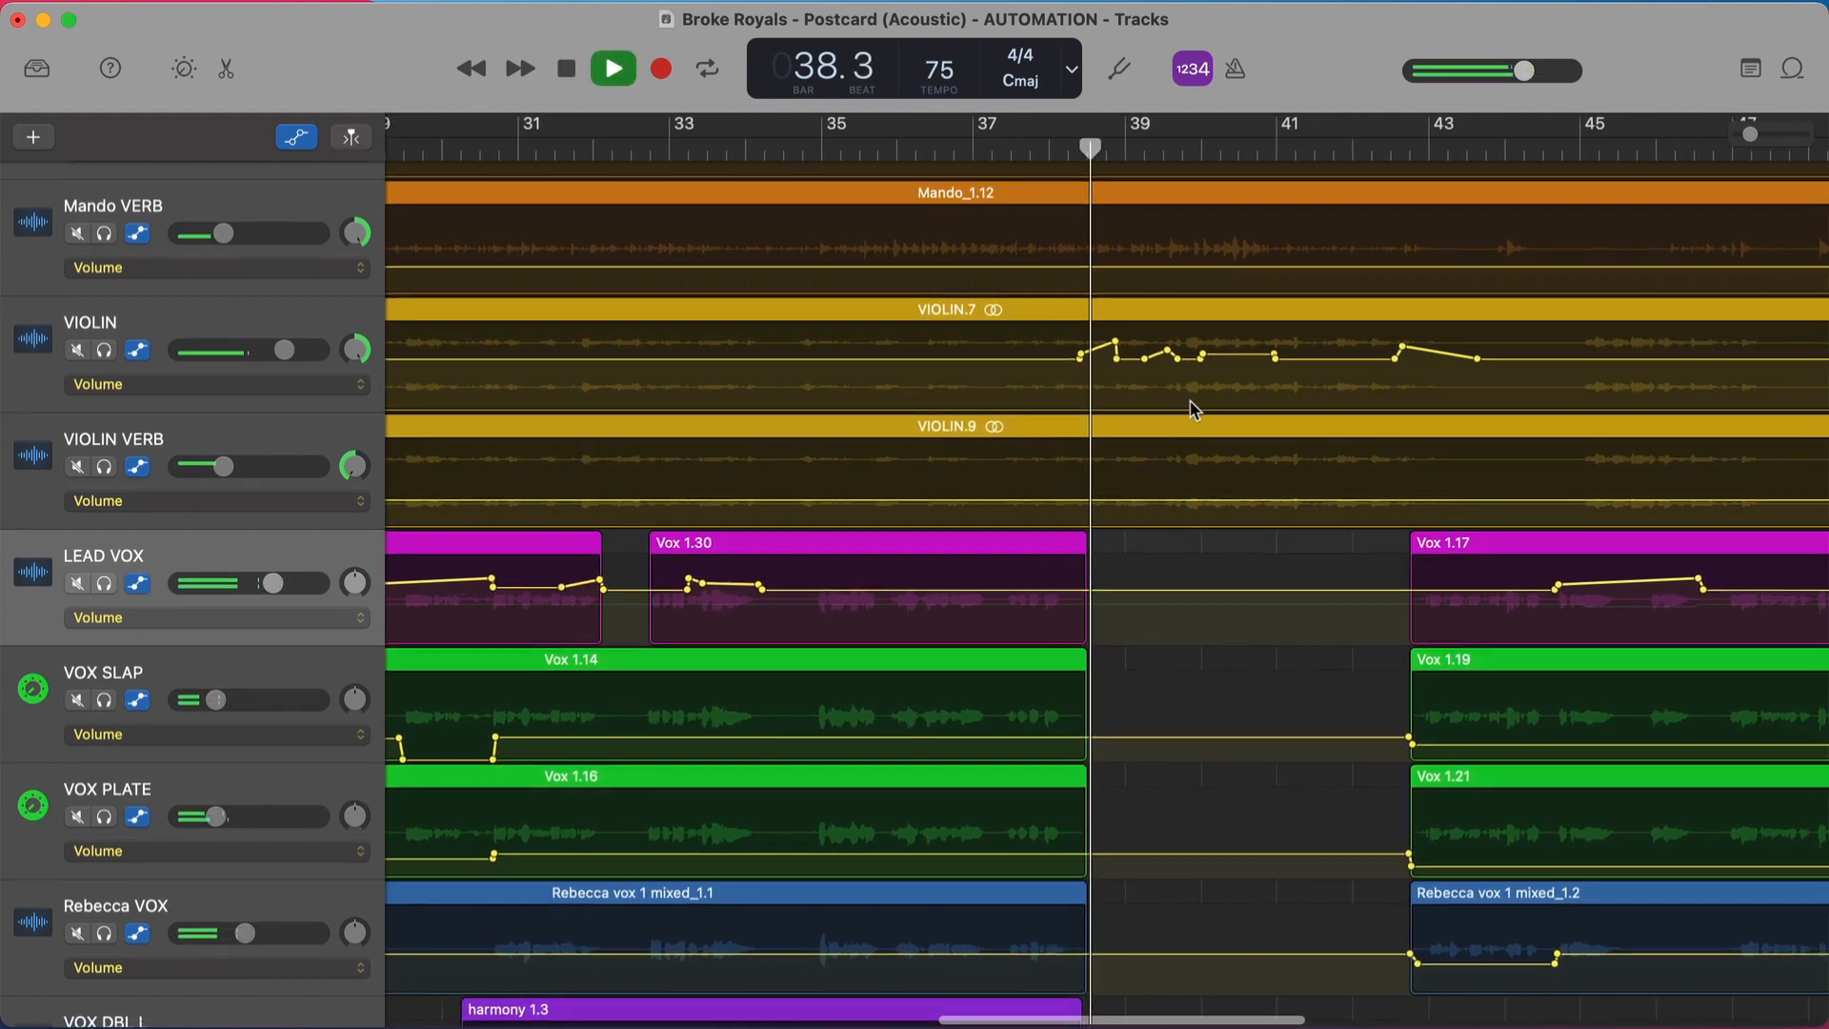
{"action": "scroll", "coordinate": [1190, 408], "scroll_direction": "right", "scroll_amount": 4}
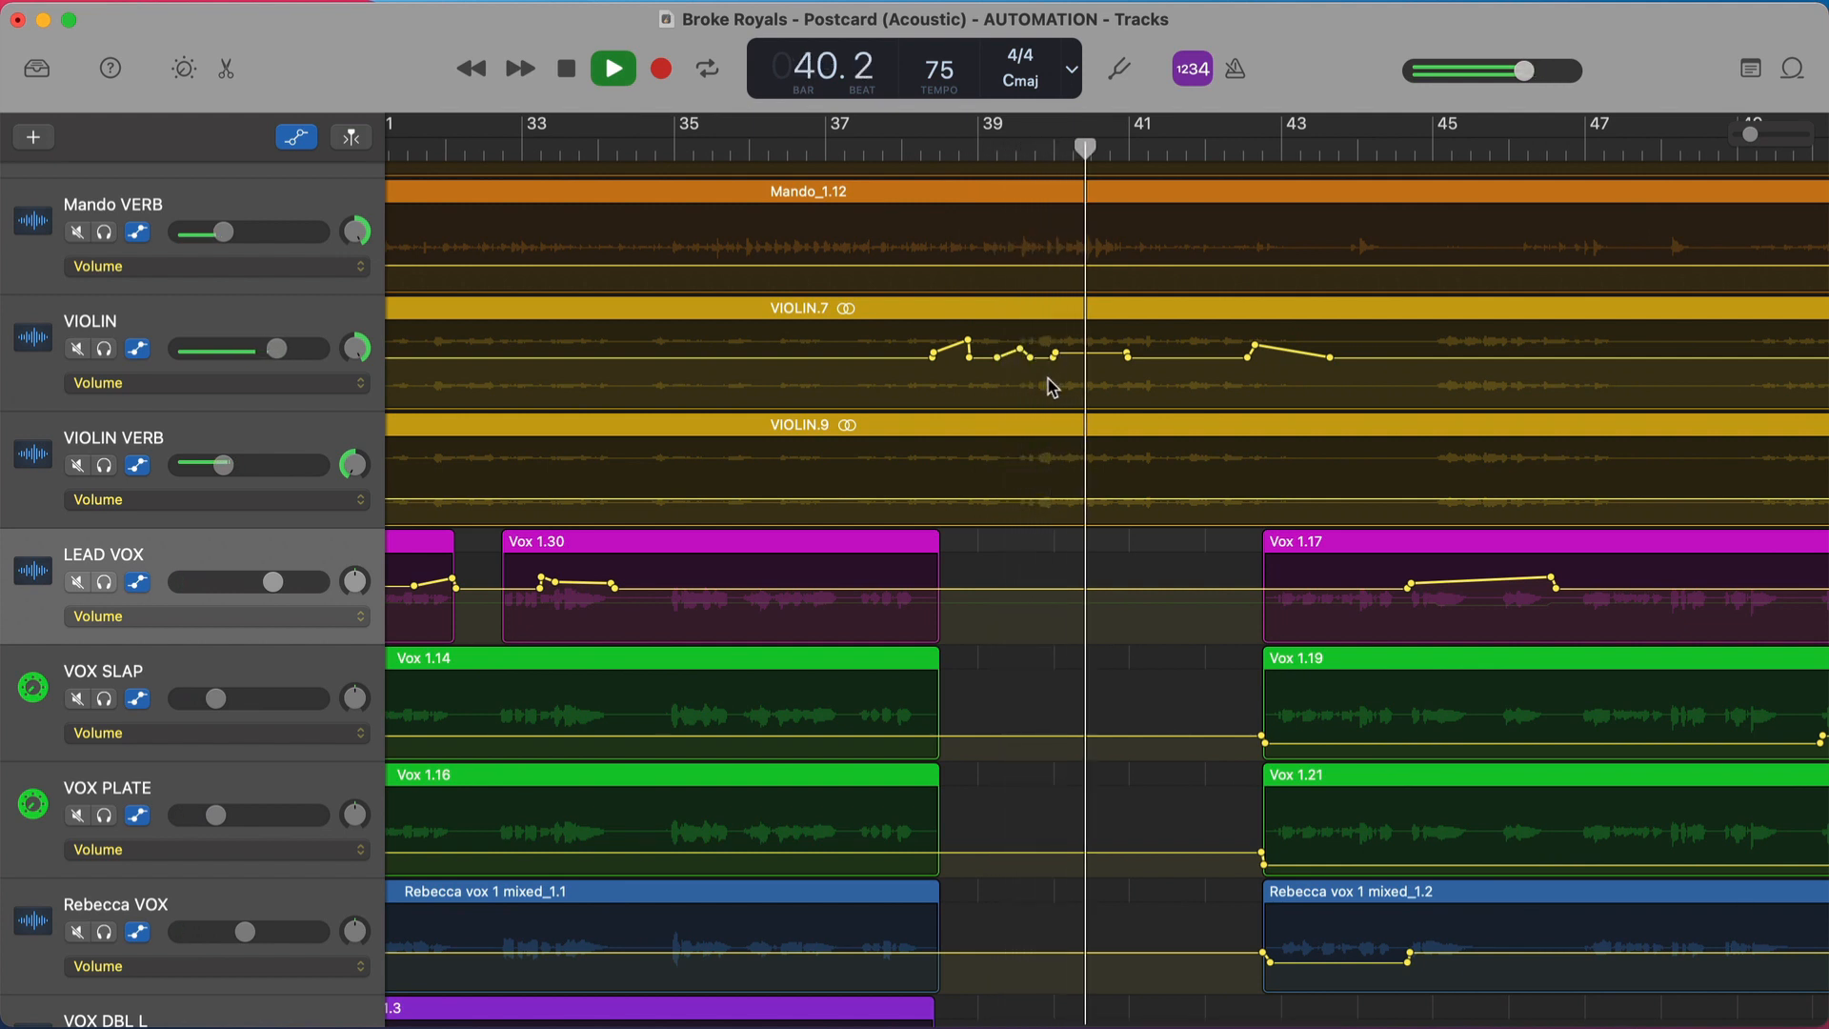
{"action": "scroll", "coordinate": [1051, 387], "scroll_direction": "up", "scroll_amount": 2}
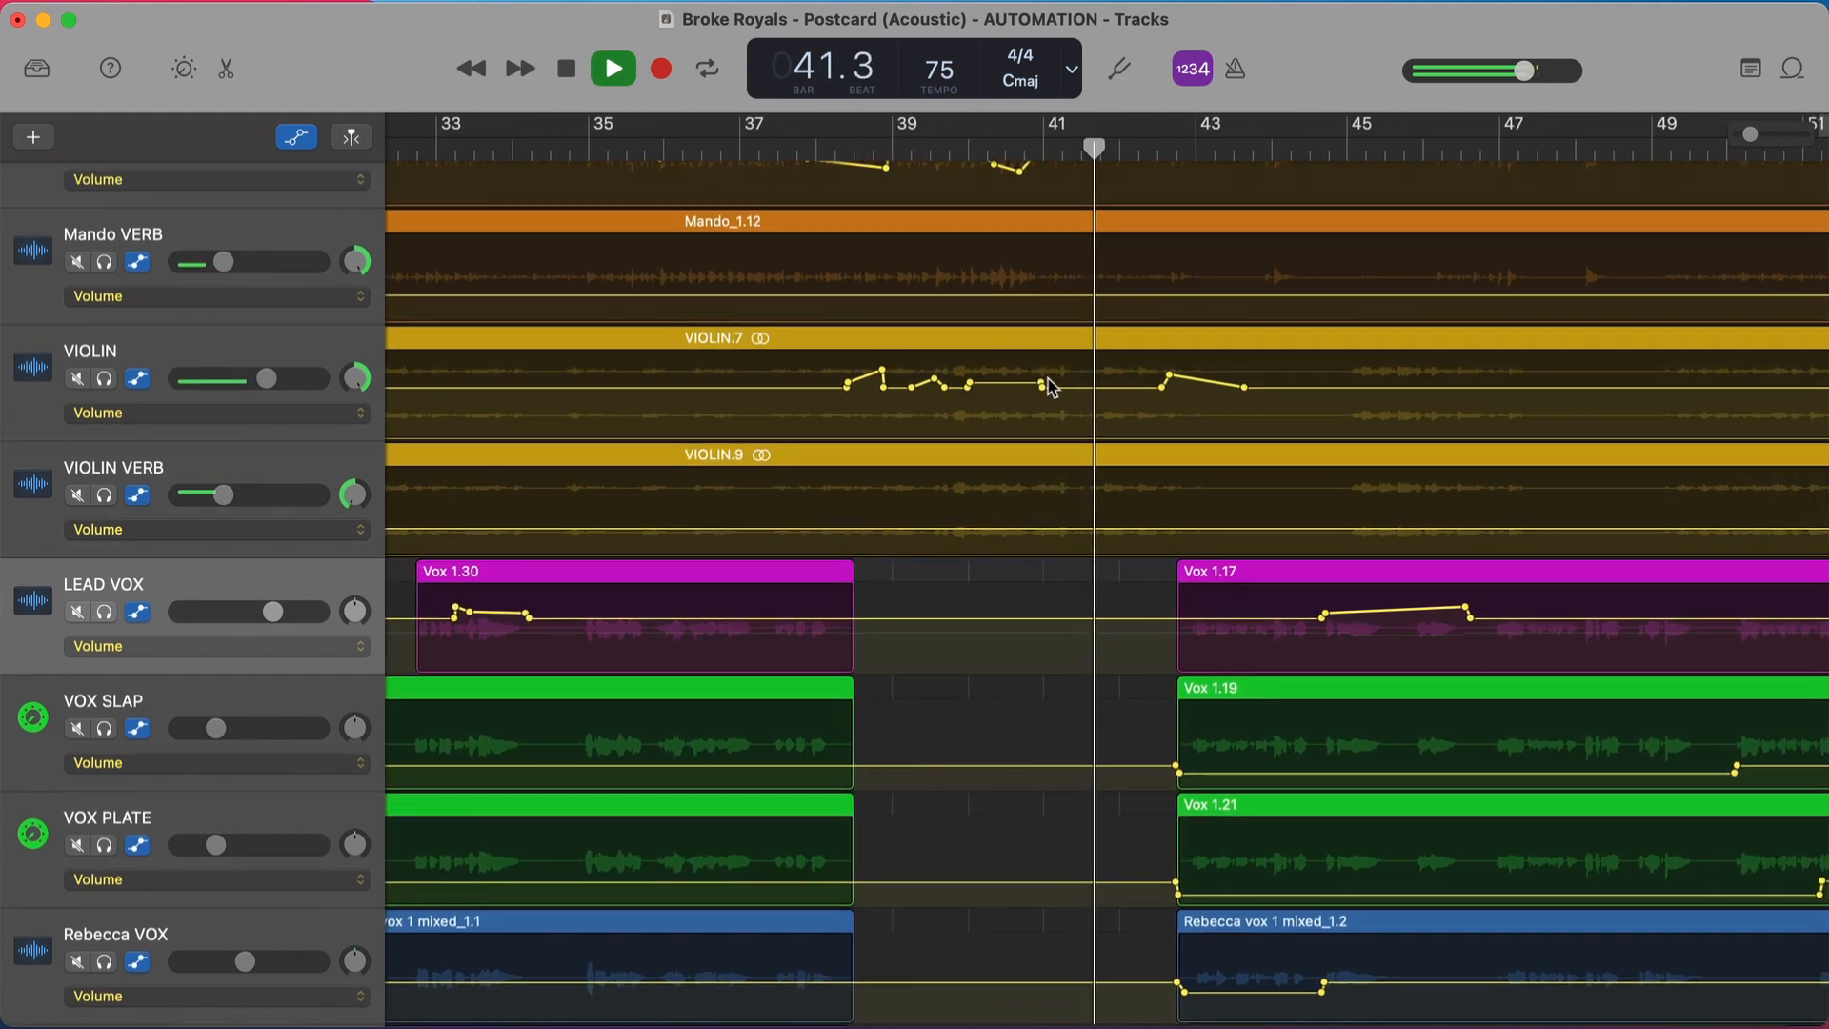
{"action": "scroll", "coordinate": [1051, 387], "scroll_direction": "right", "scroll_amount": 1}
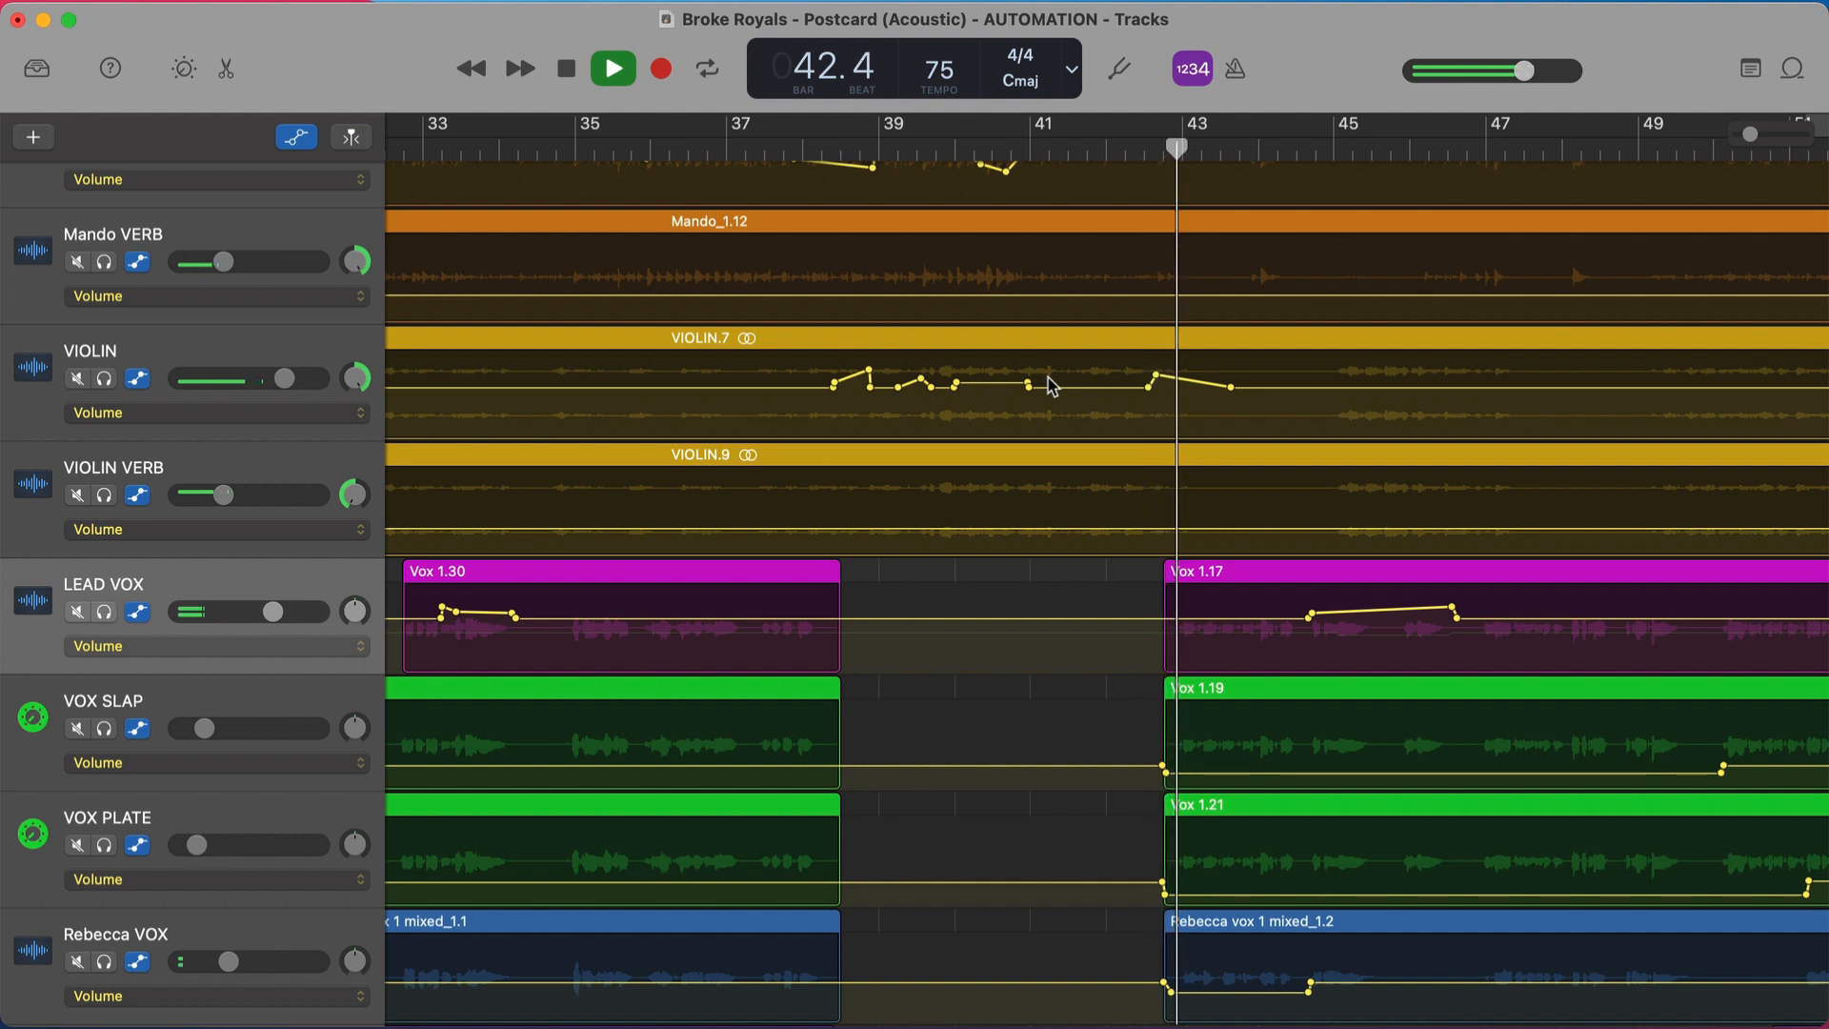
{"action": "scroll", "coordinate": [1051, 387], "scroll_direction": "right", "scroll_amount": 2}
{"action": "key", "text": "space"}
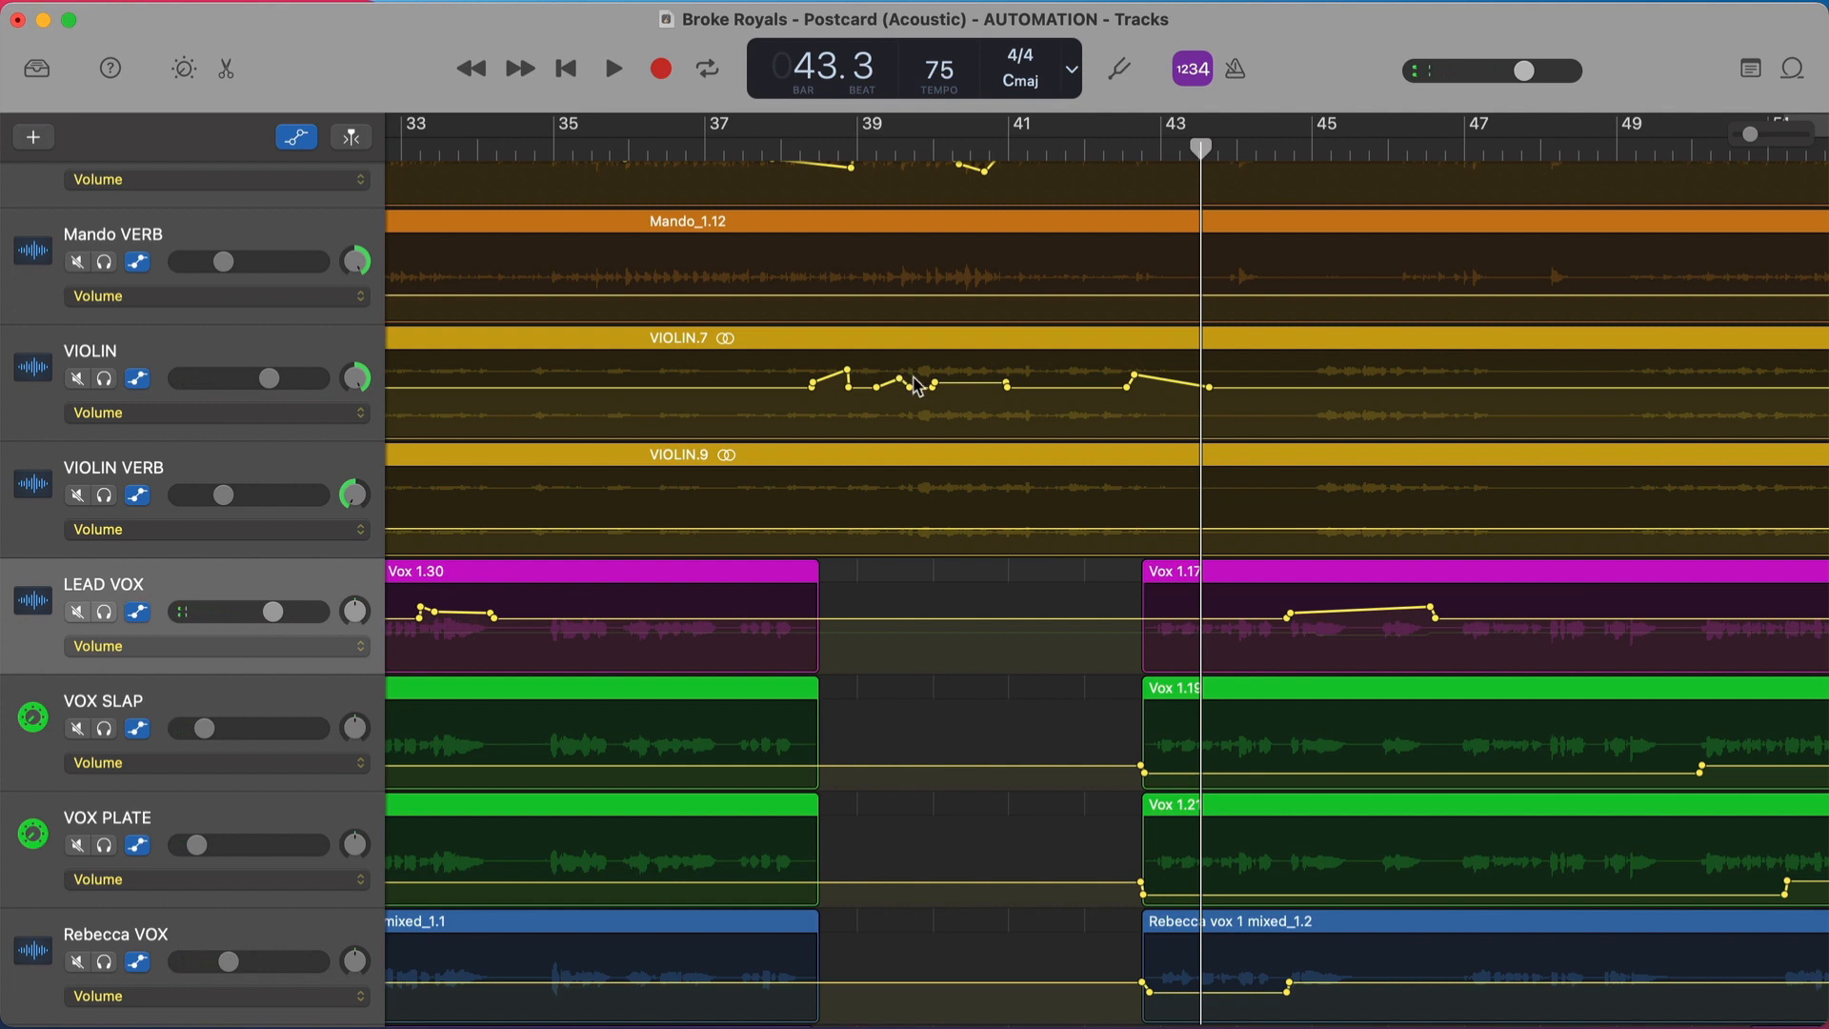
Play the passage from 42.3 to 43.2 to hear the short Mando volume boost just before bar 43.
{"action": "scroll", "coordinate": [909, 391], "scroll_direction": "up", "scroll_amount": 3}
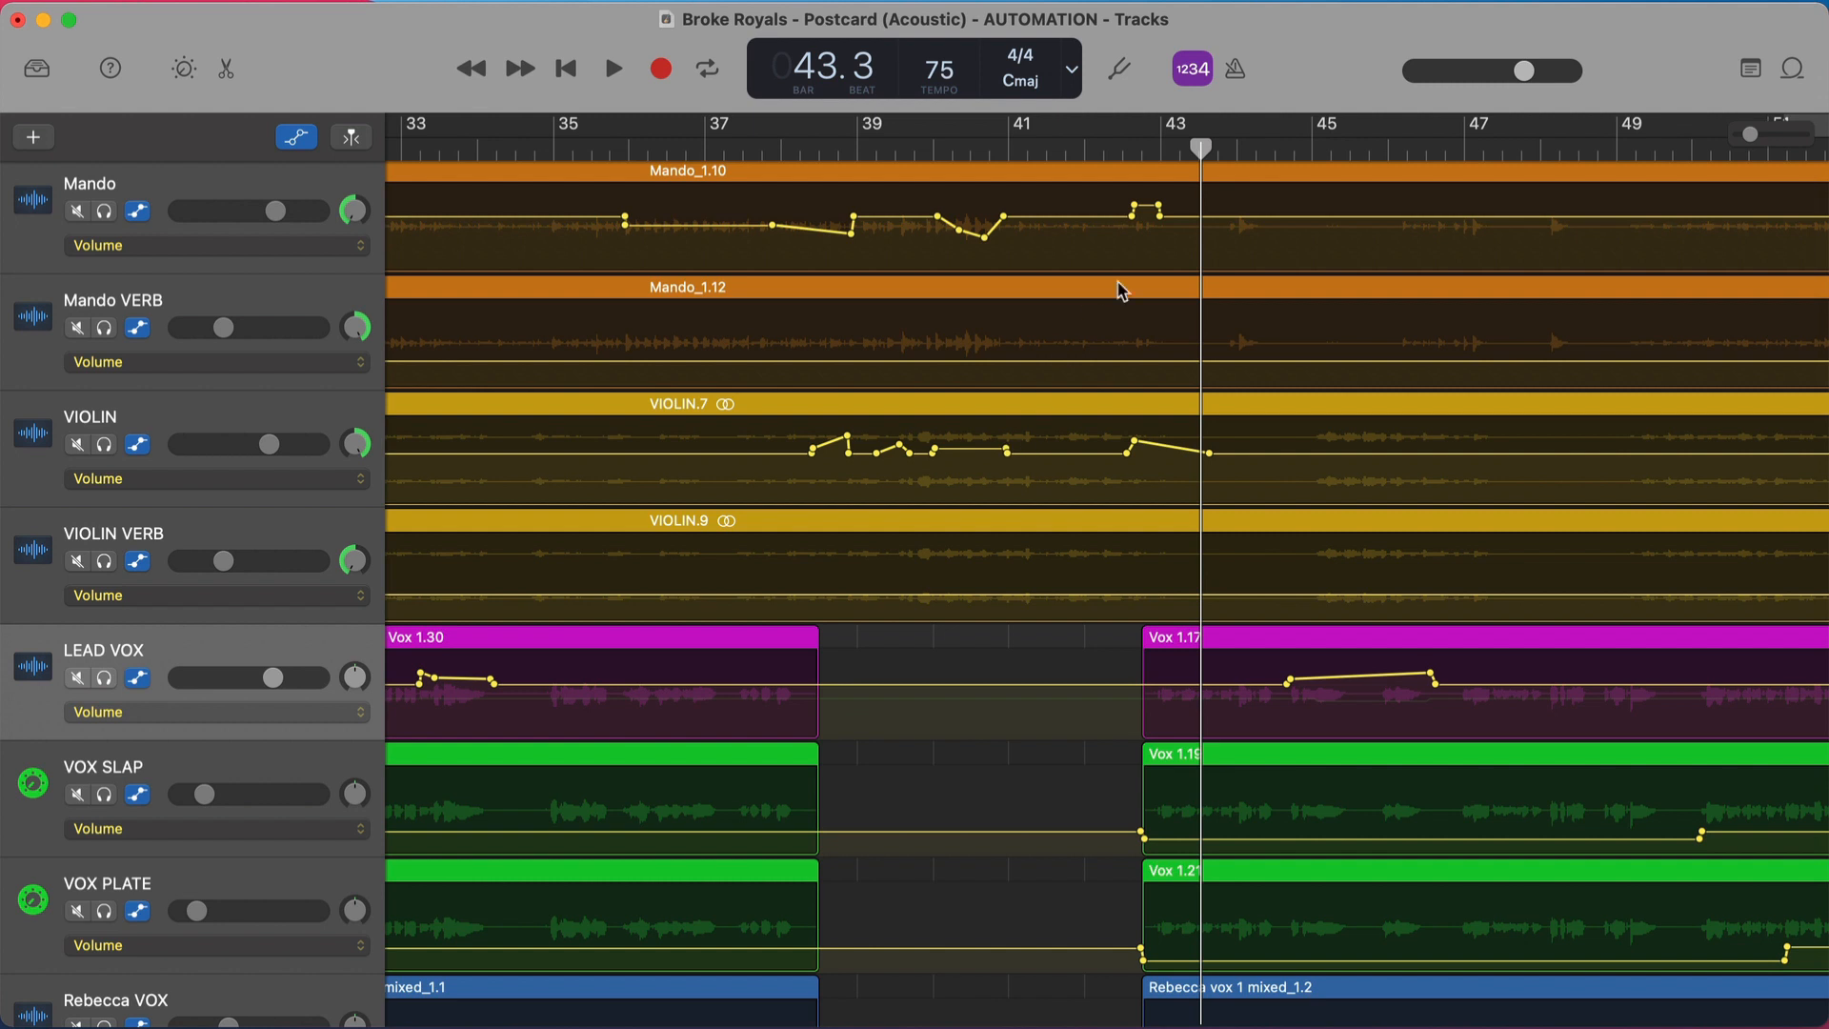
{"action": "left_click", "coordinate": [1124, 145]}
{"action": "key", "text": "super+f"}
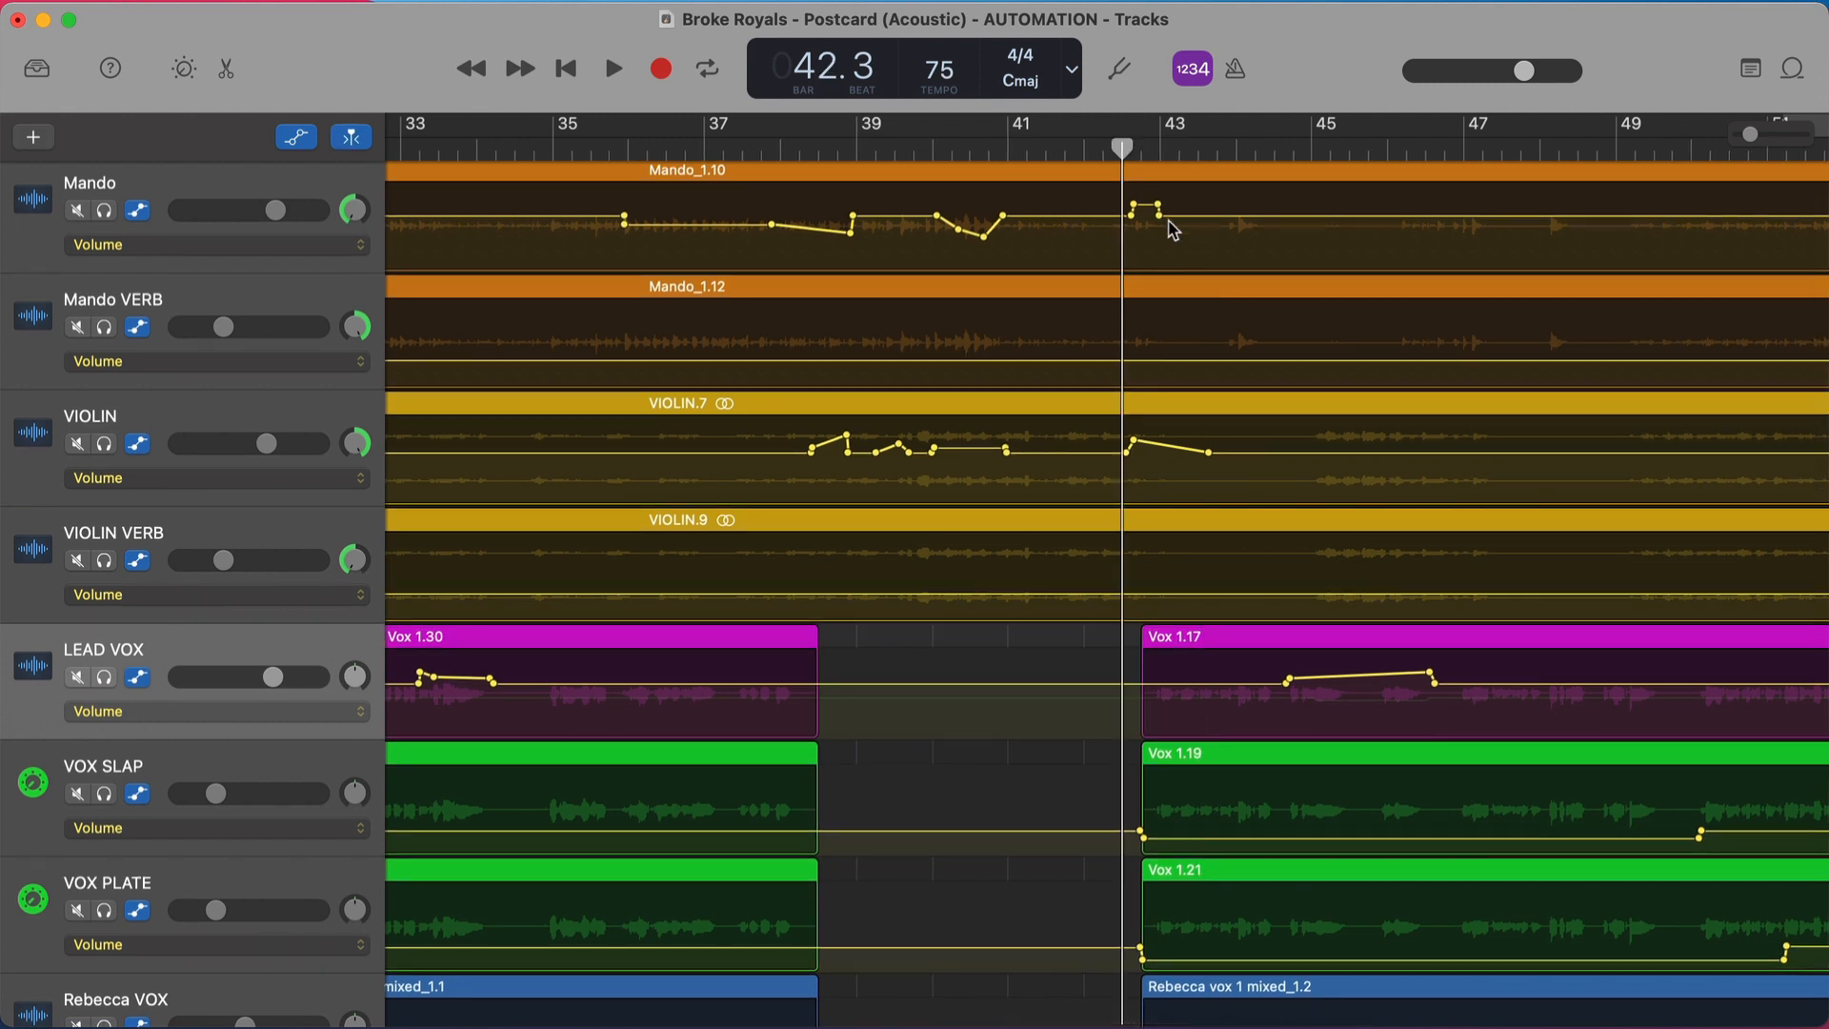
{"action": "key", "text": "space"}
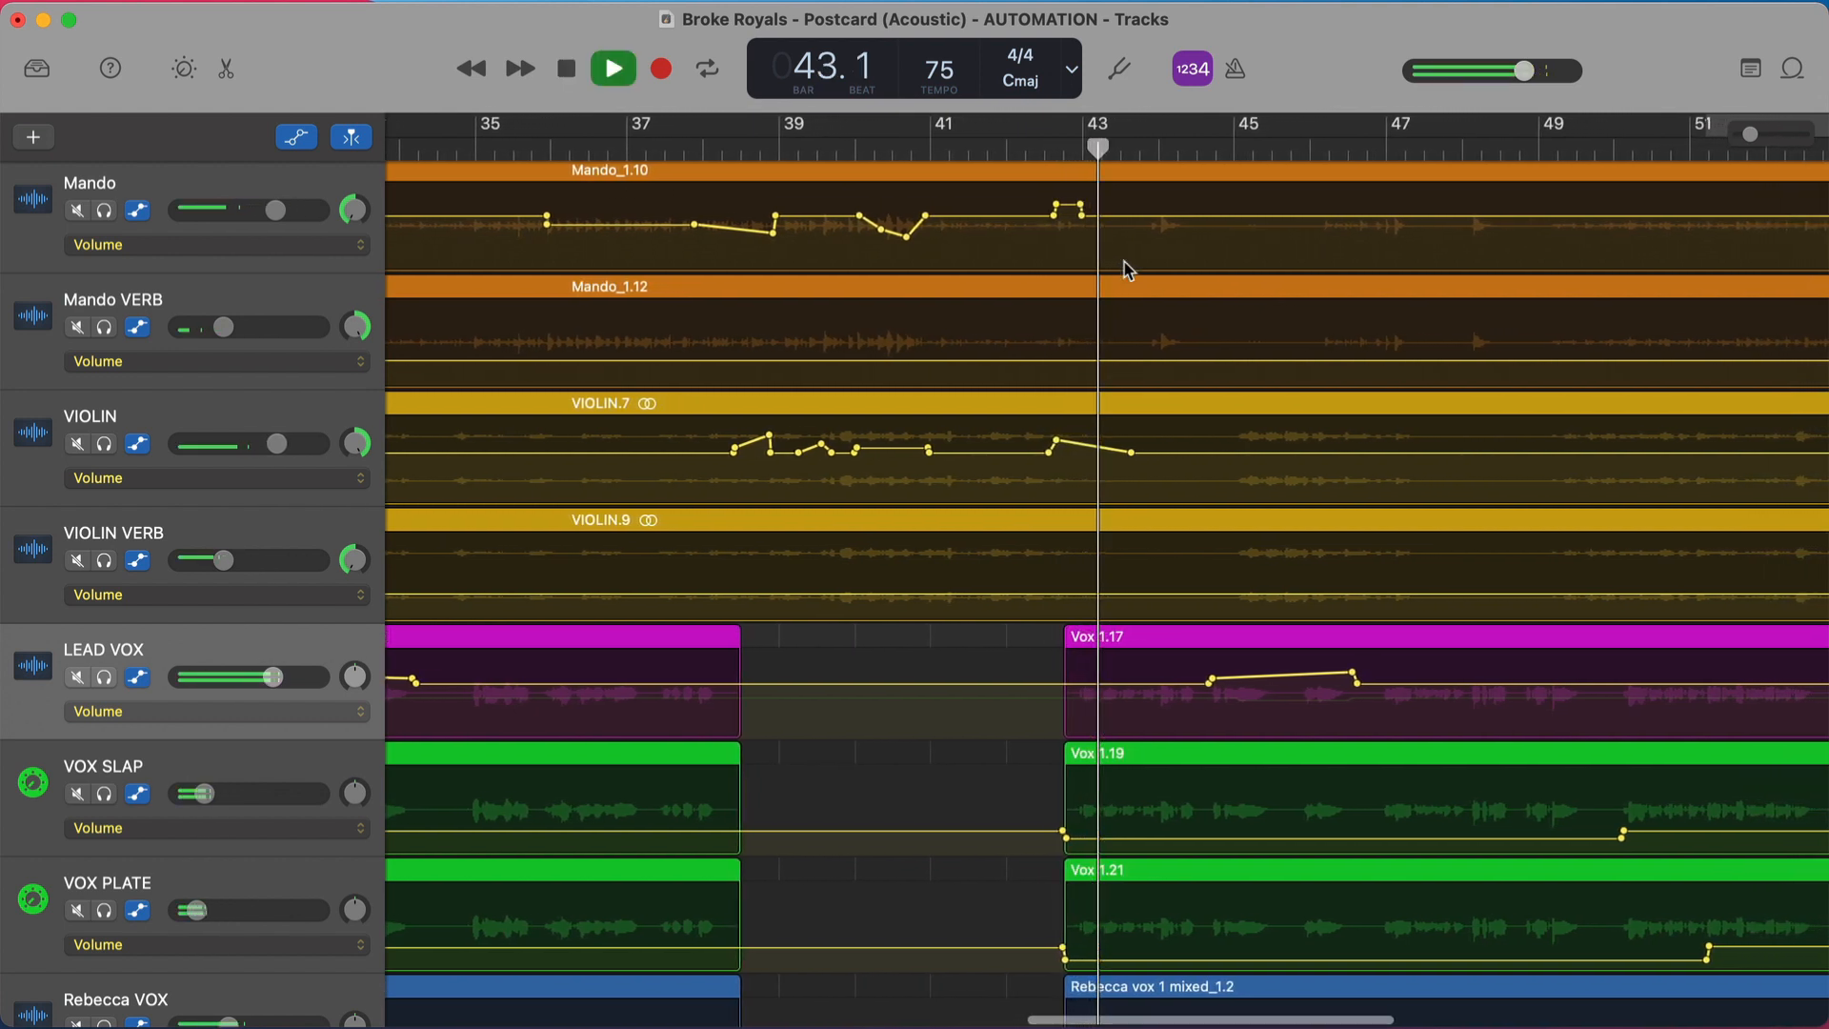
{"action": "key", "text": "space"}
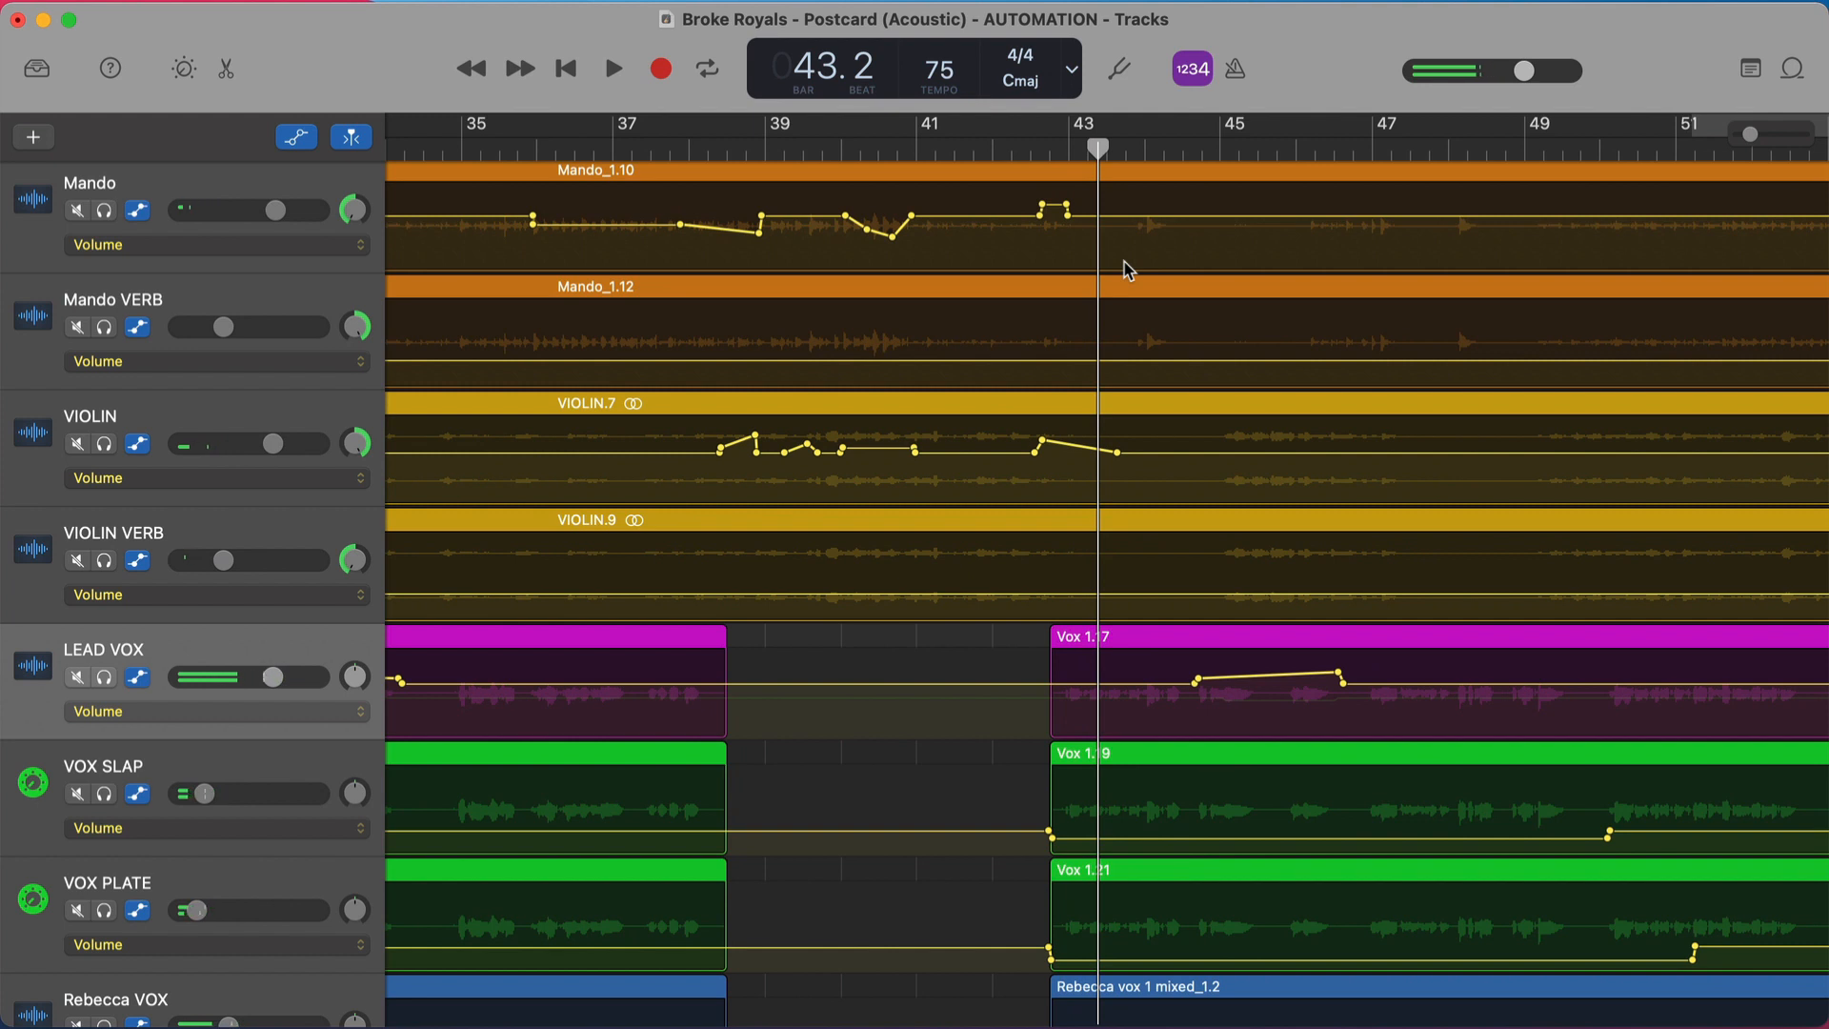
Play from bar 40 to 41.2 to hear the Mando volume dip beneath the violin.
{"action": "left_click", "coordinate": [844, 149]}
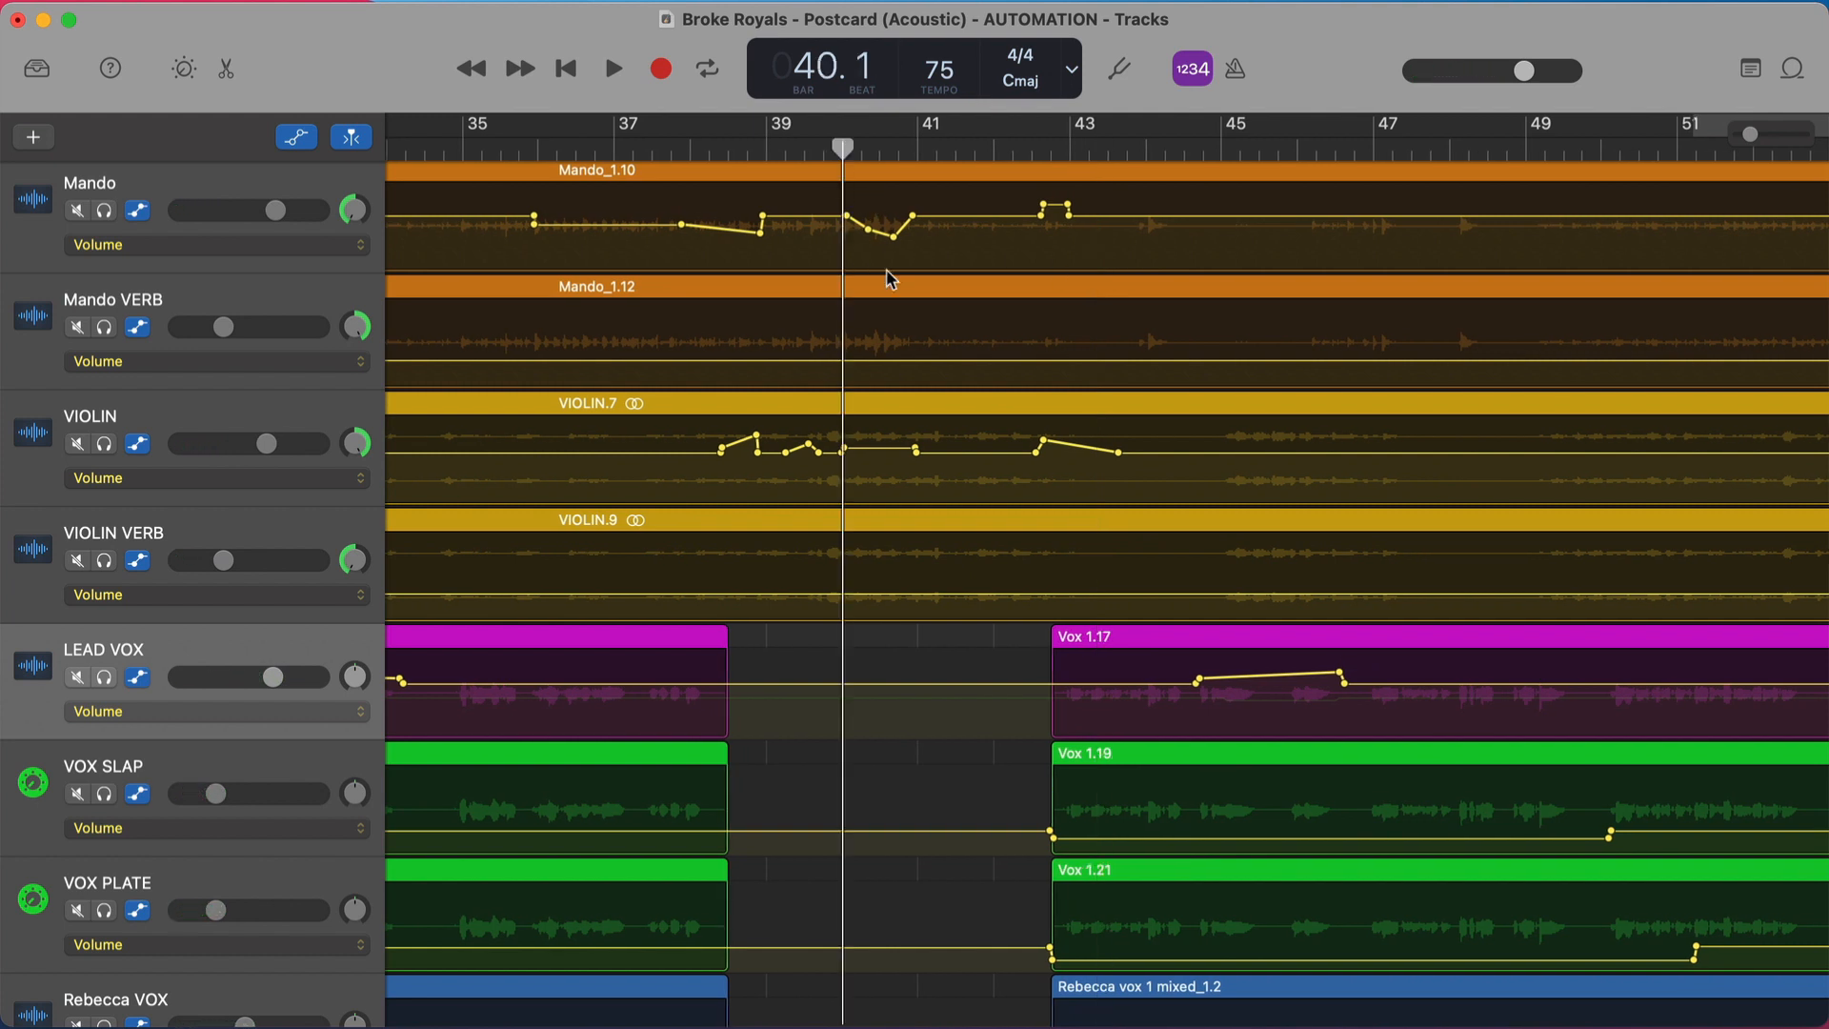
{"action": "key", "text": "space"}
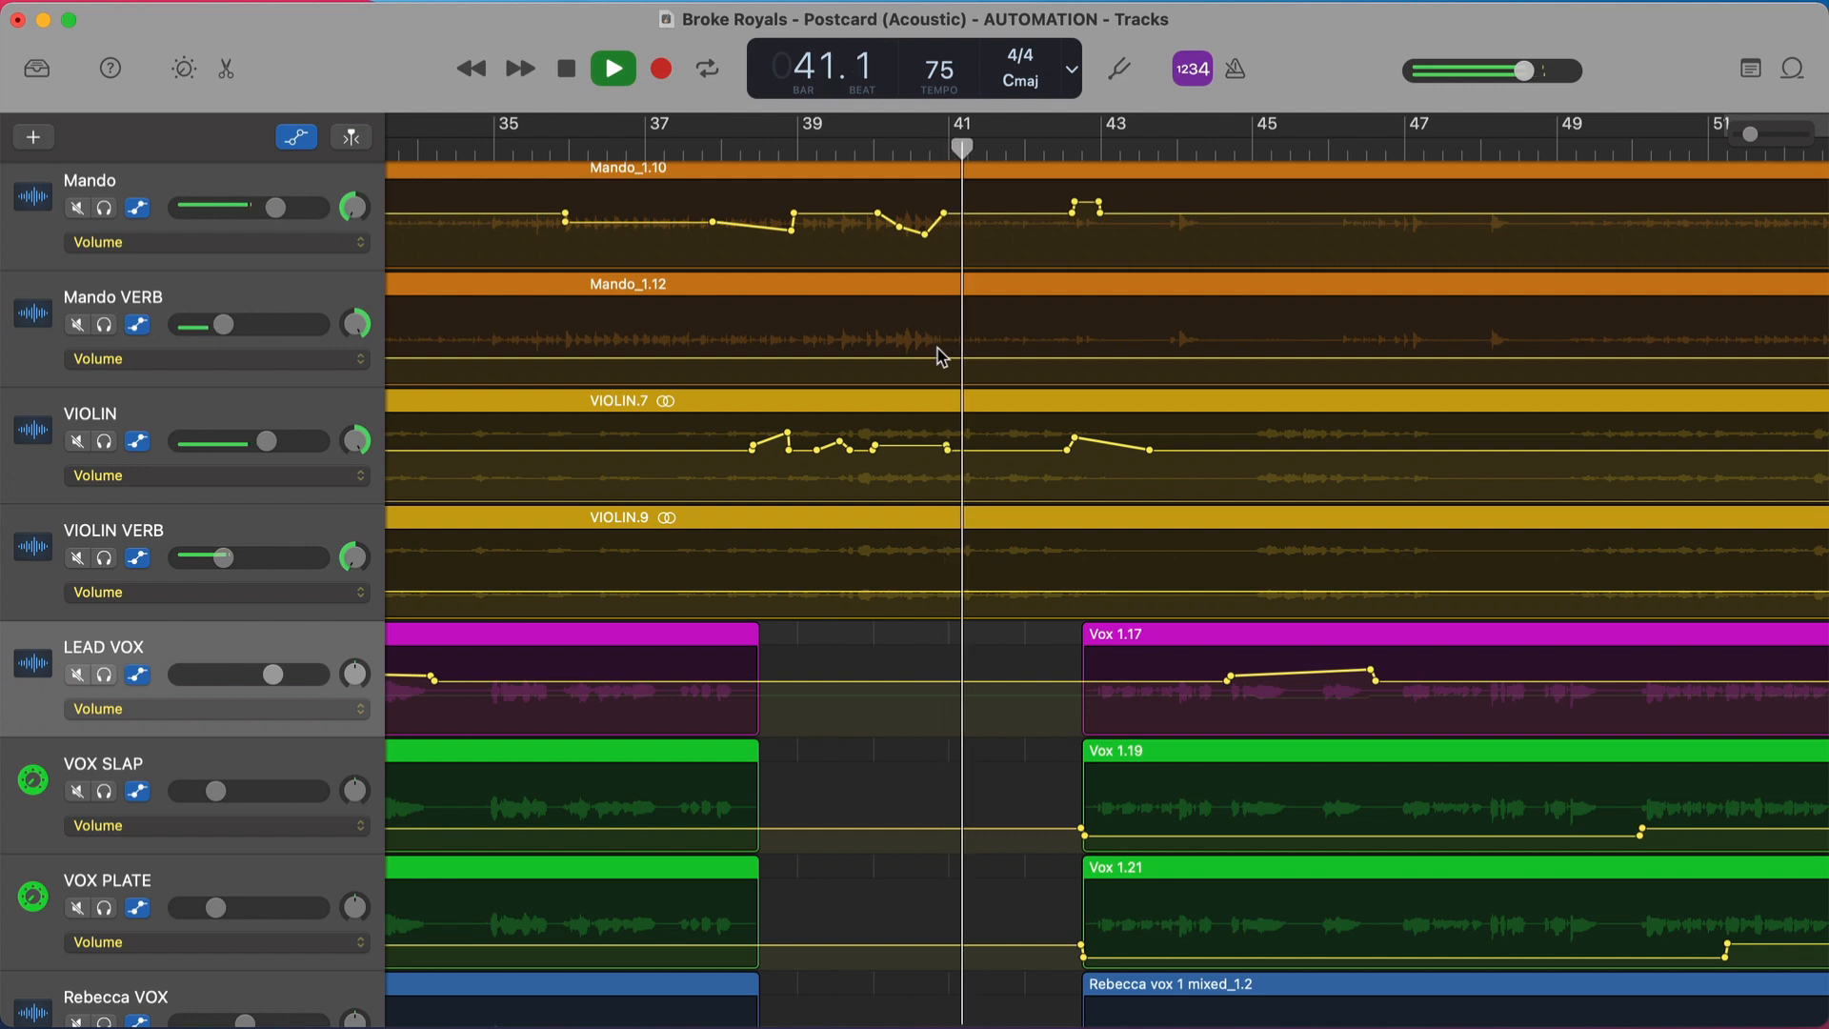
{"action": "key", "text": "space"}
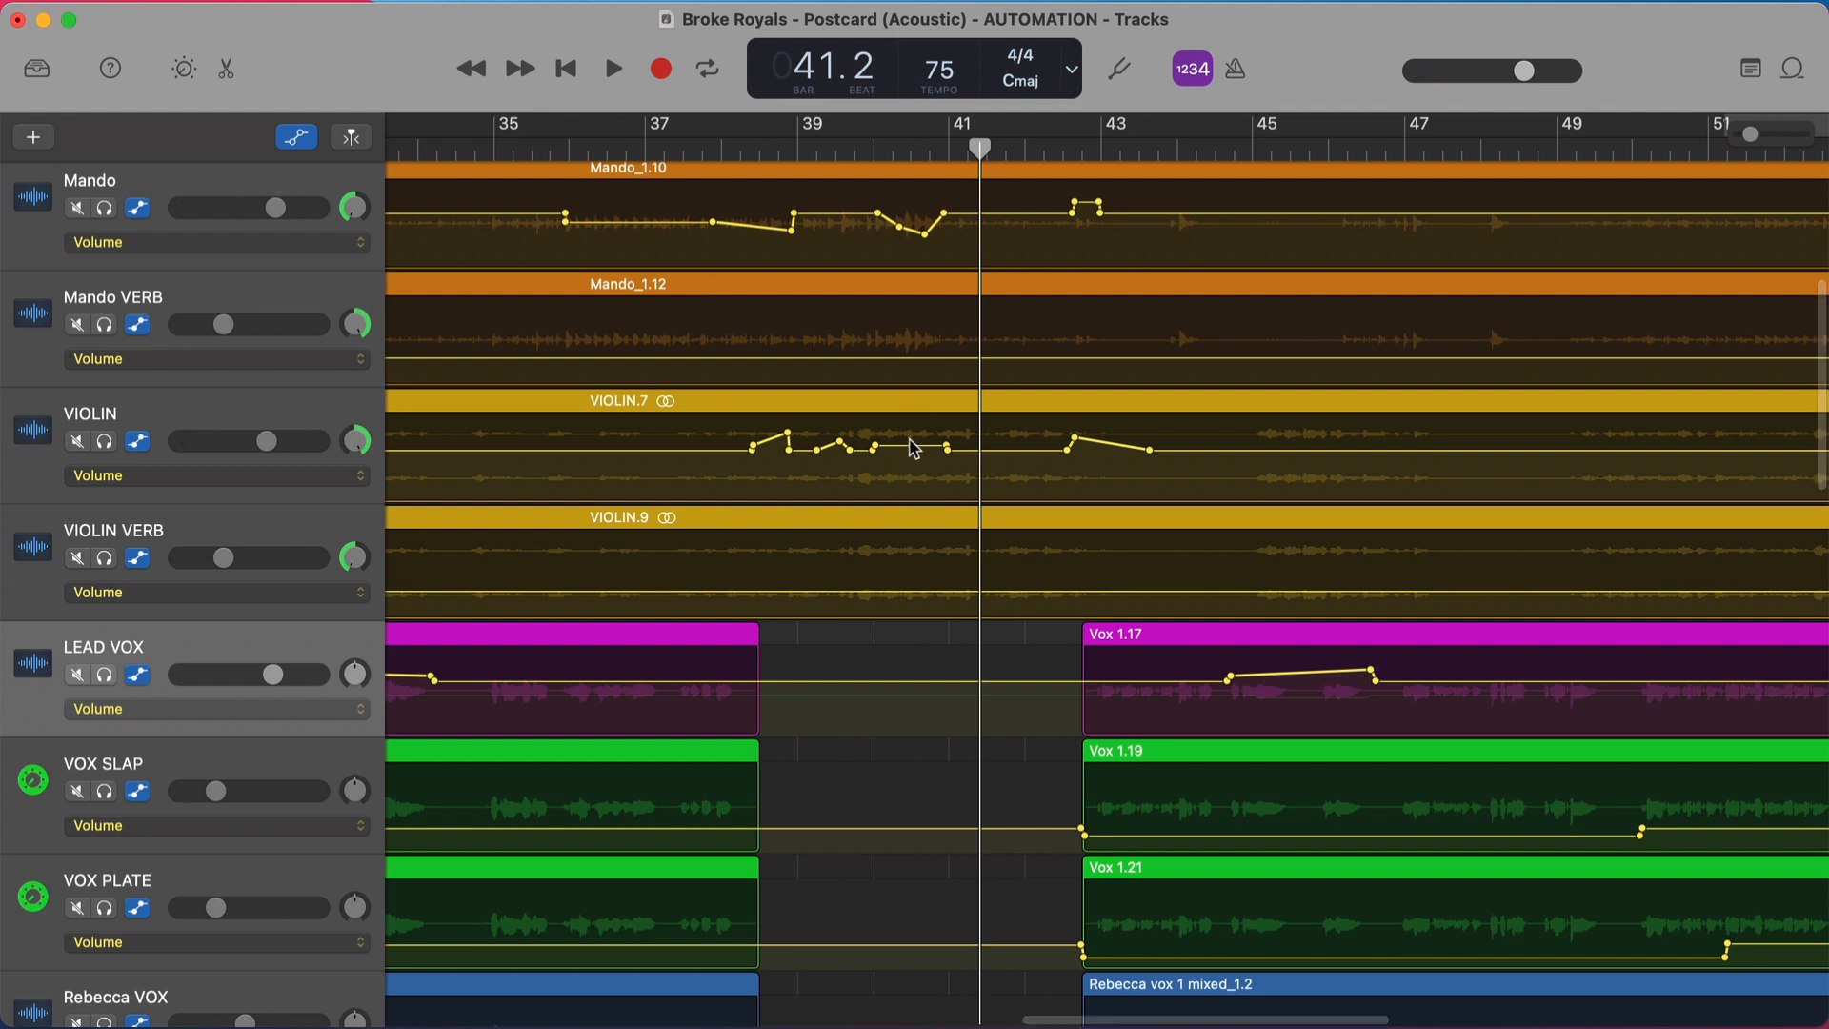
Play the vocal section from bar 43 to 45.2 to hear the lowered VOX SLAP, VOX PLATE and Rebecca VOX volumes.
{"action": "scroll", "coordinate": [912, 450], "scroll_direction": "down", "scroll_amount": 5}
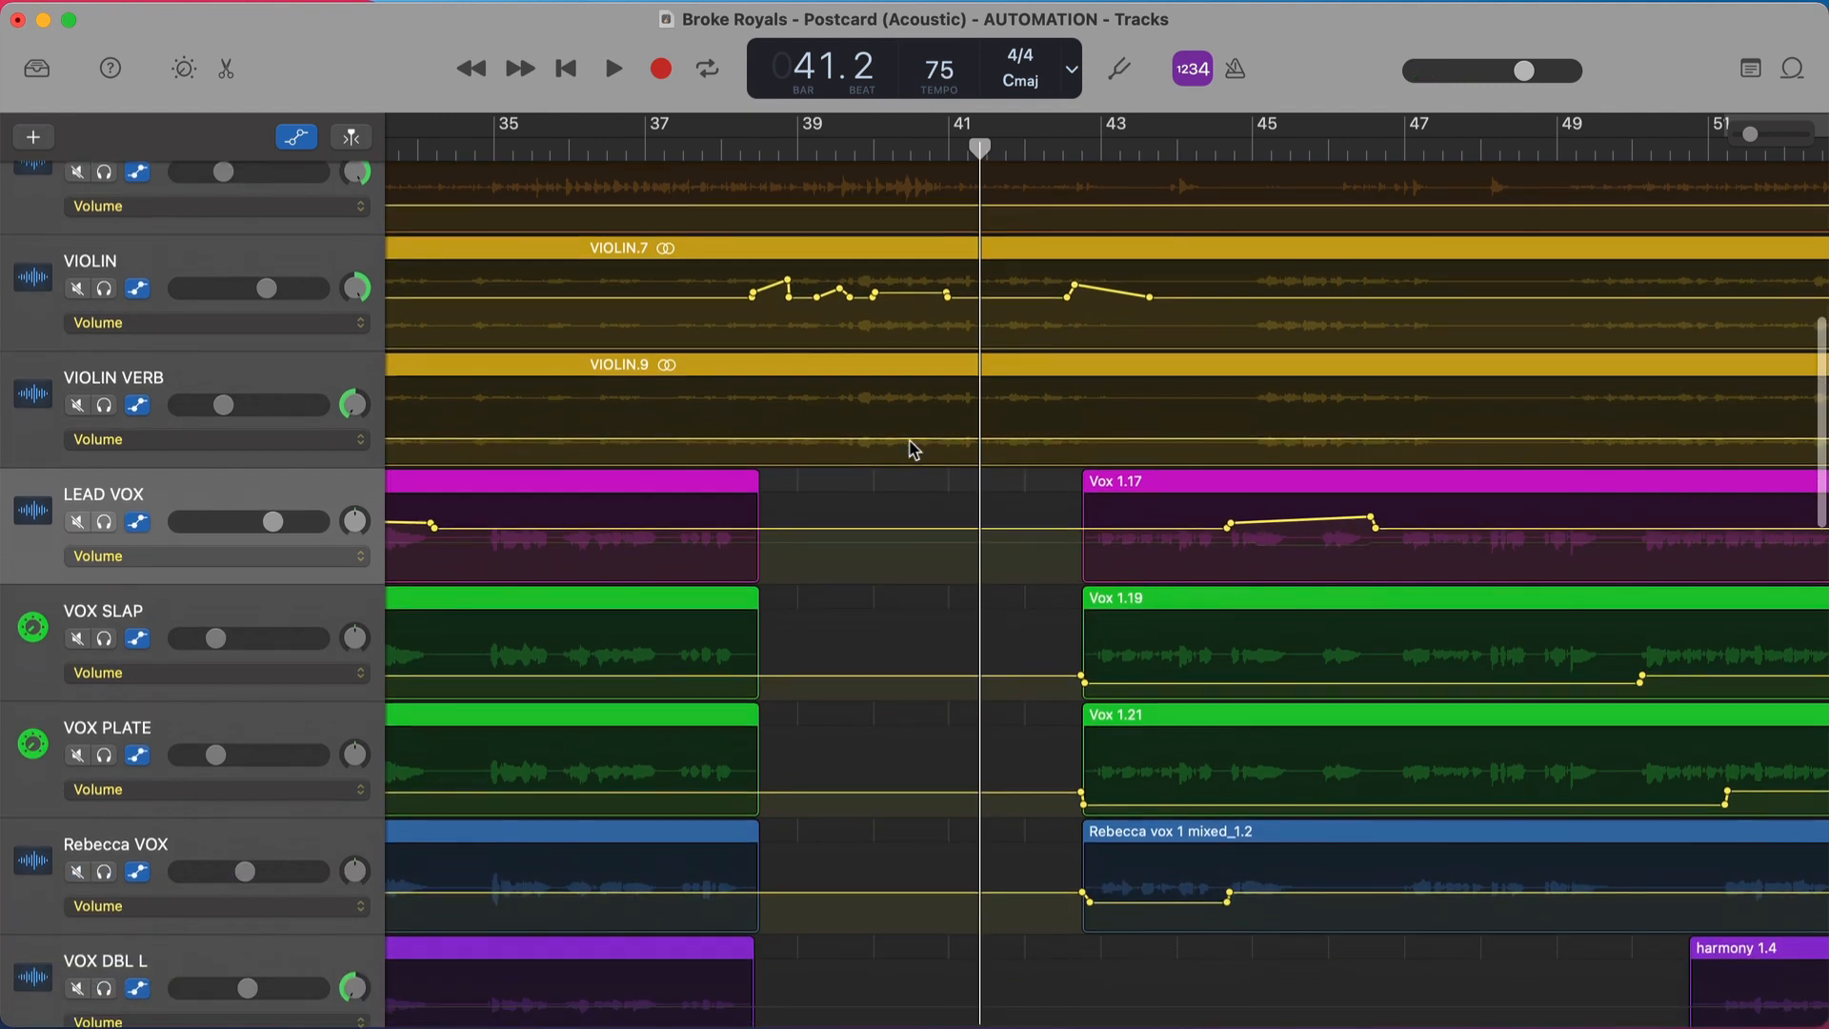
{"action": "scroll", "coordinate": [913, 450], "scroll_direction": "down", "scroll_amount": 3}
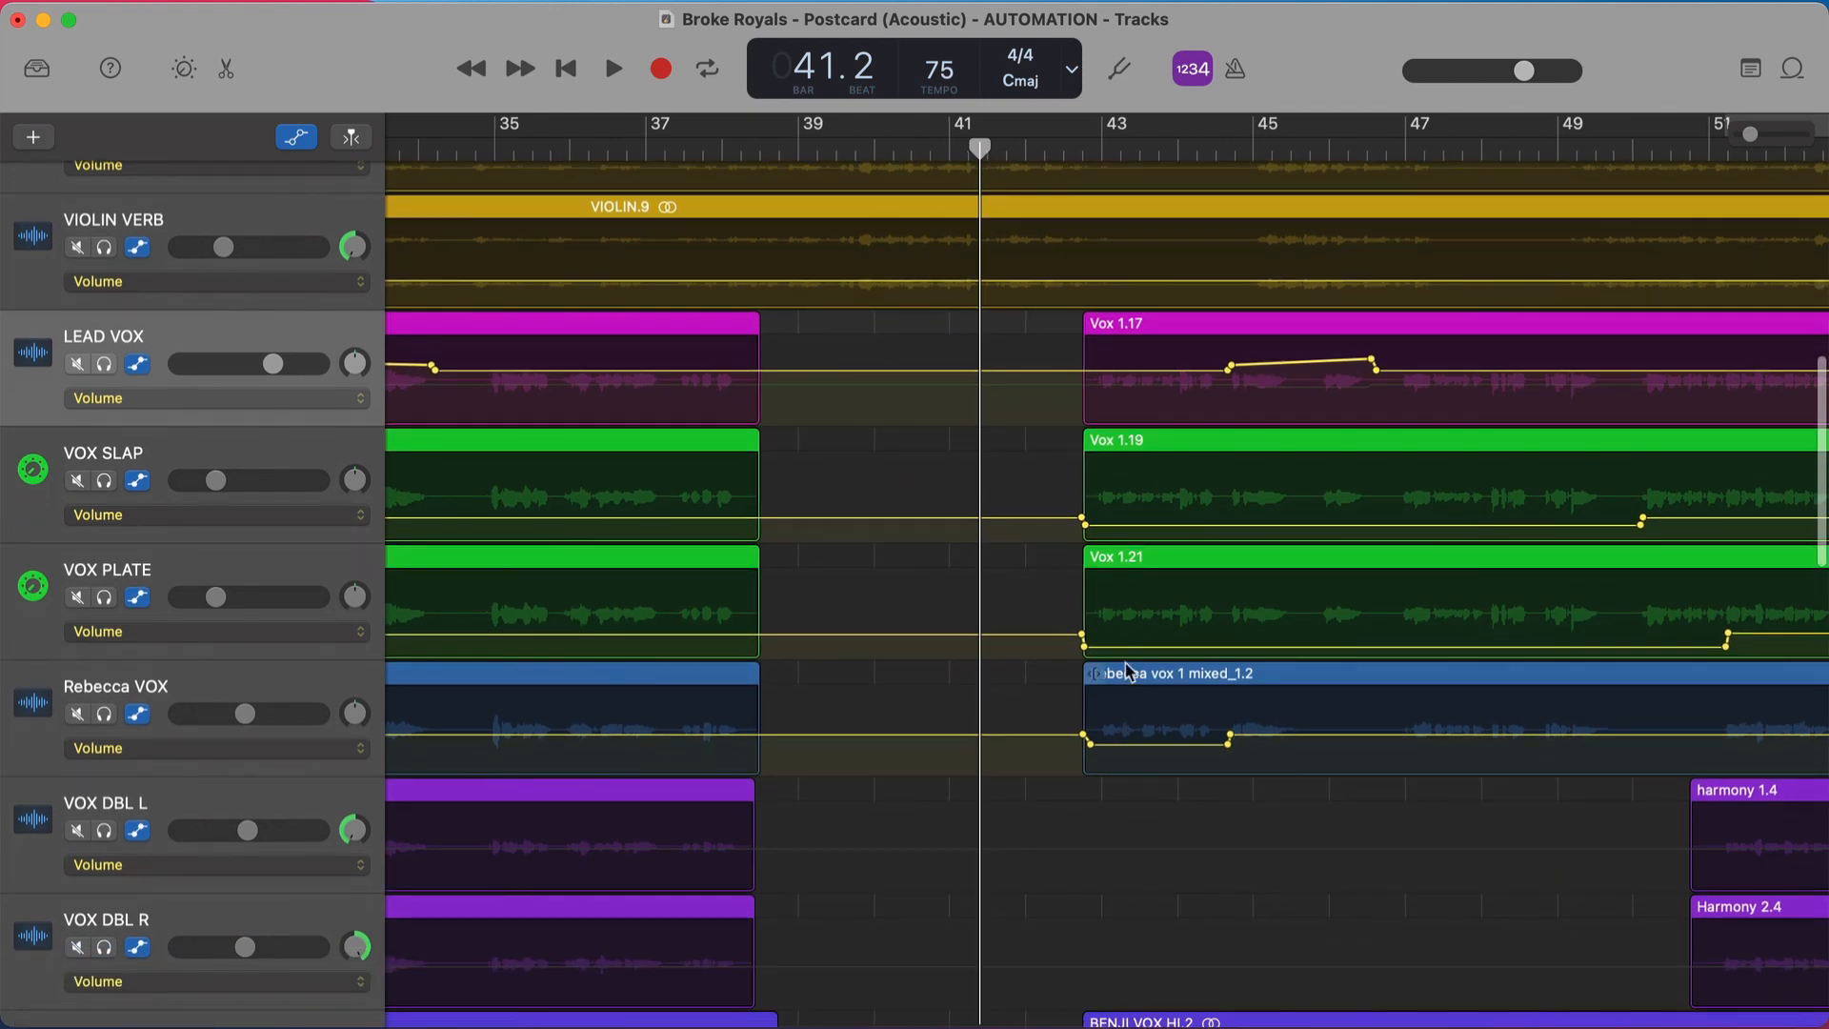
{"action": "left_click", "coordinate": [1084, 150]}
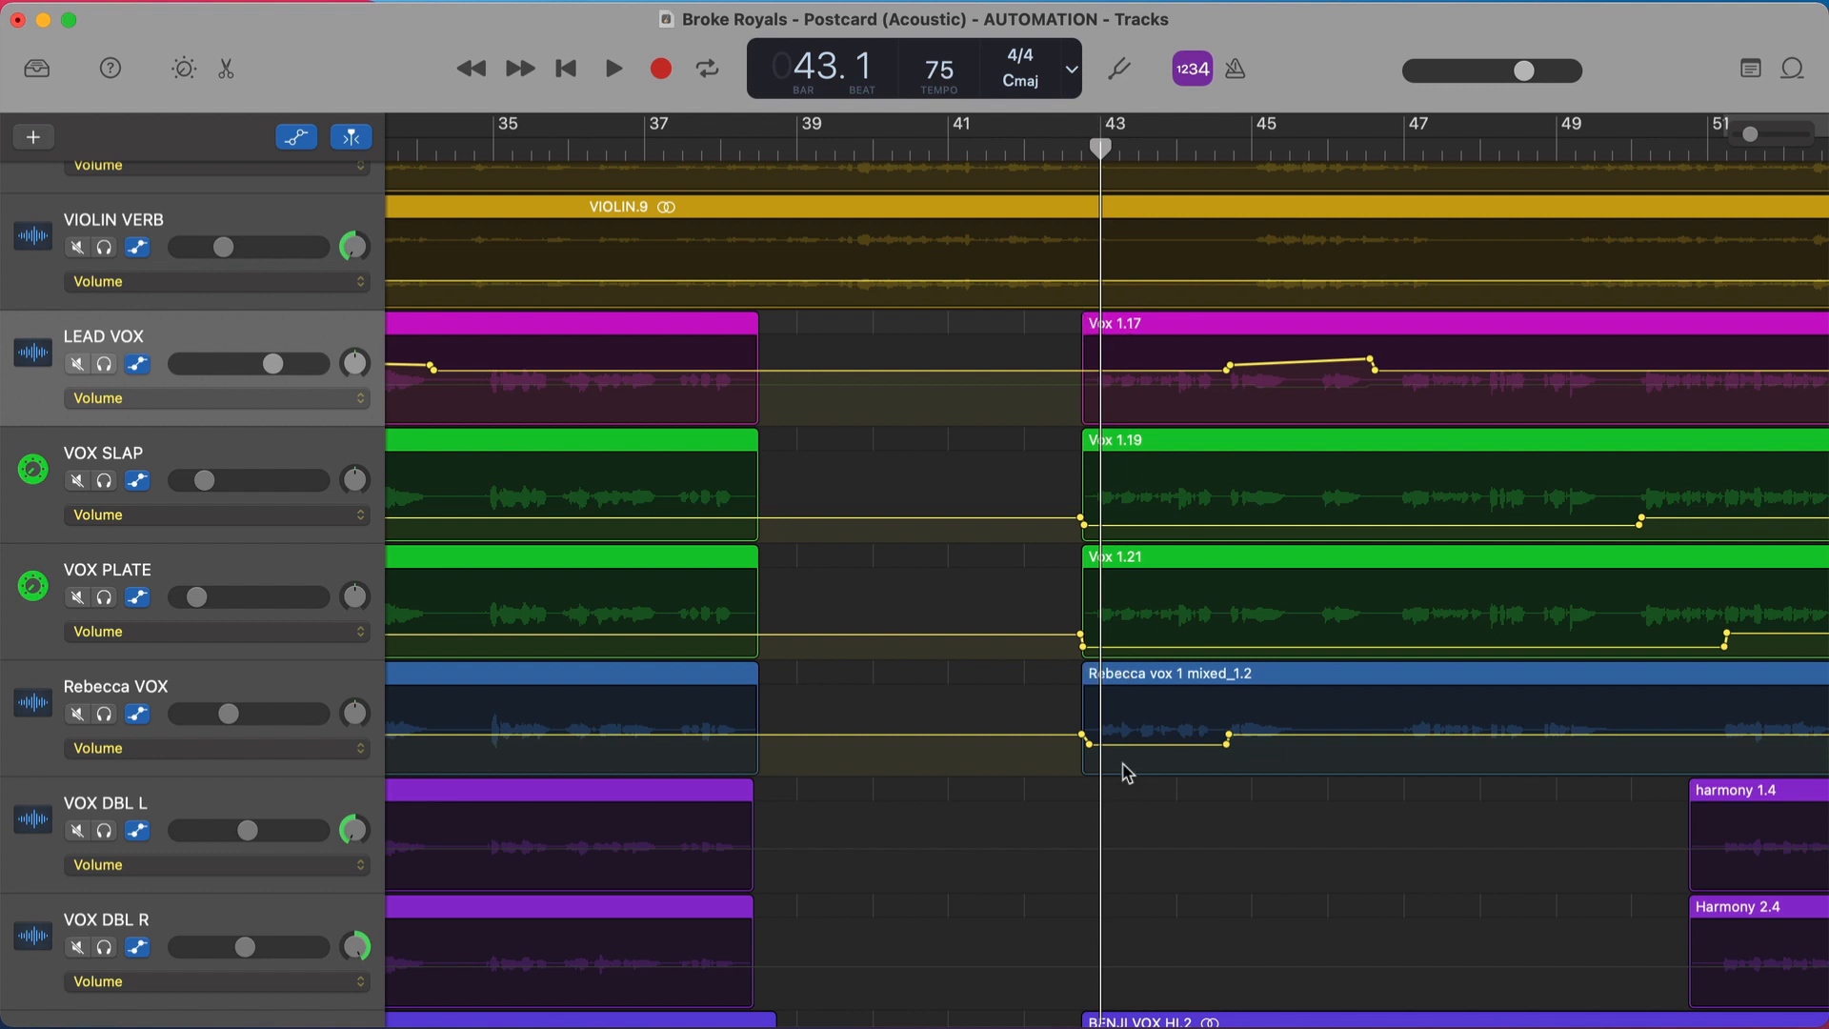
{"action": "key", "text": "space"}
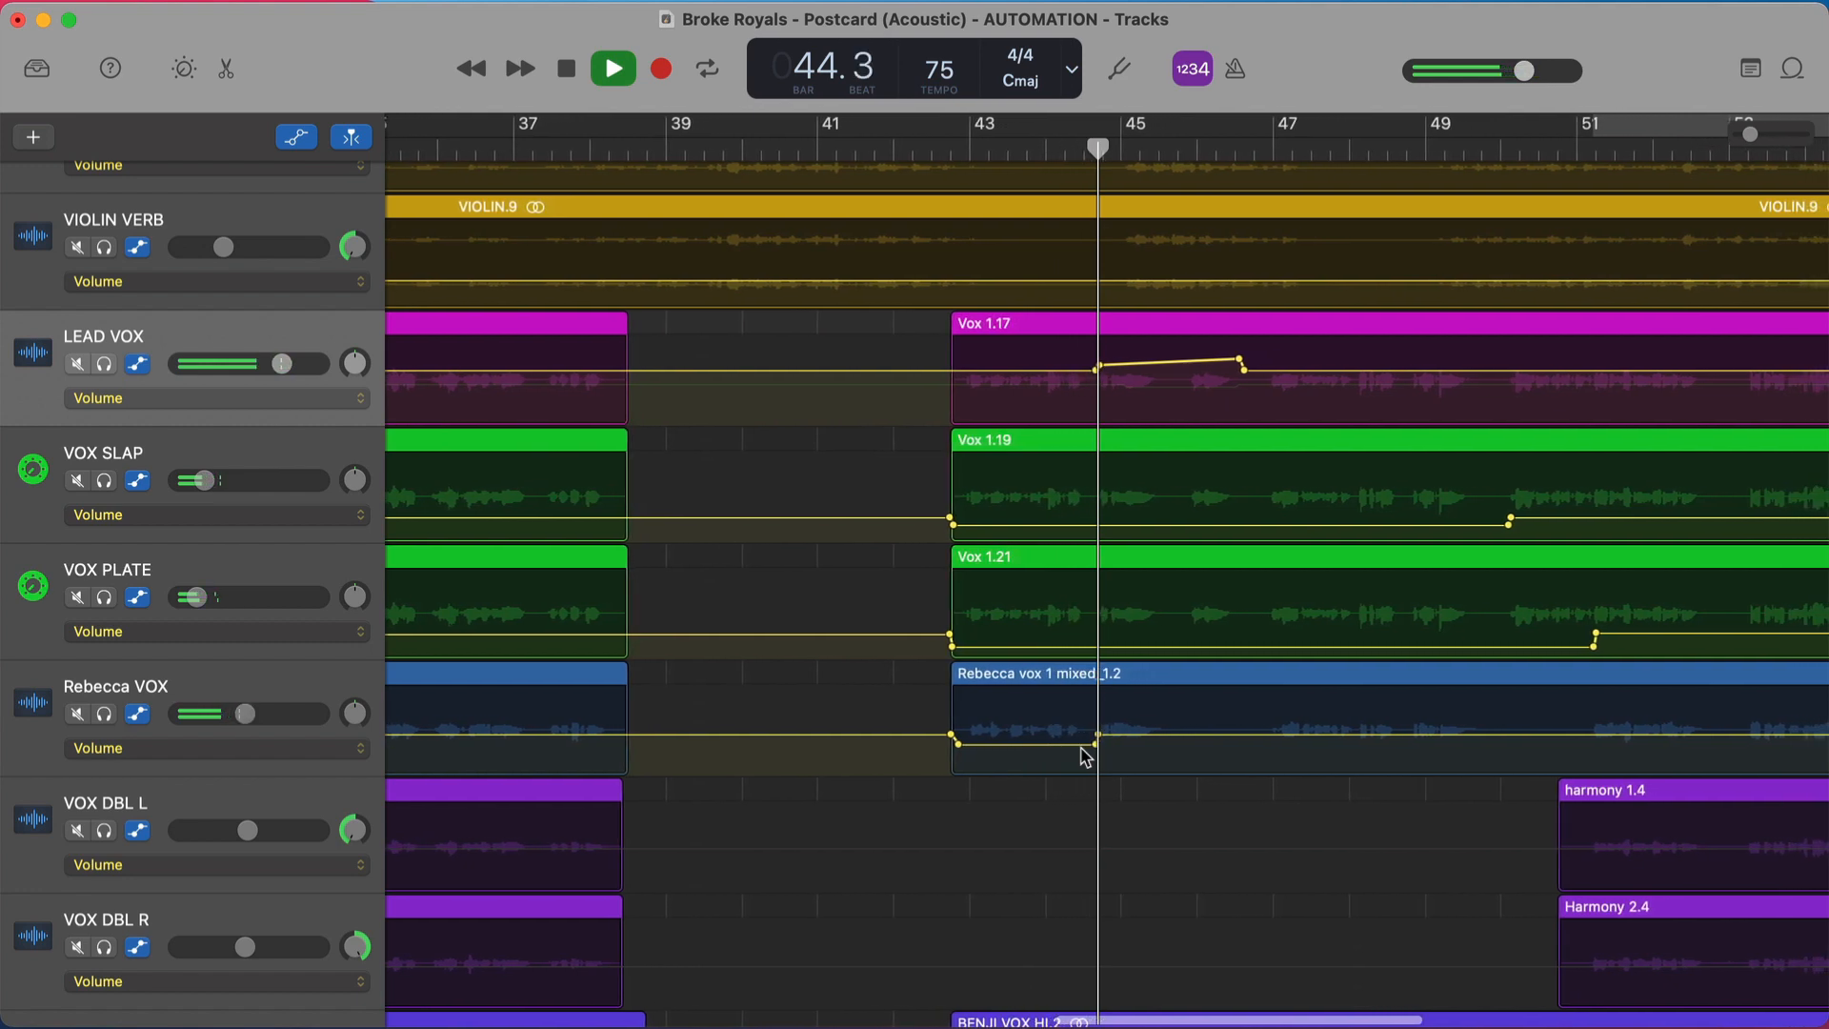
{"action": "scroll", "coordinate": [1085, 758], "scroll_direction": "down", "scroll_amount": 1}
{"action": "scroll", "coordinate": [1085, 757], "scroll_direction": "down", "scroll_amount": 2}
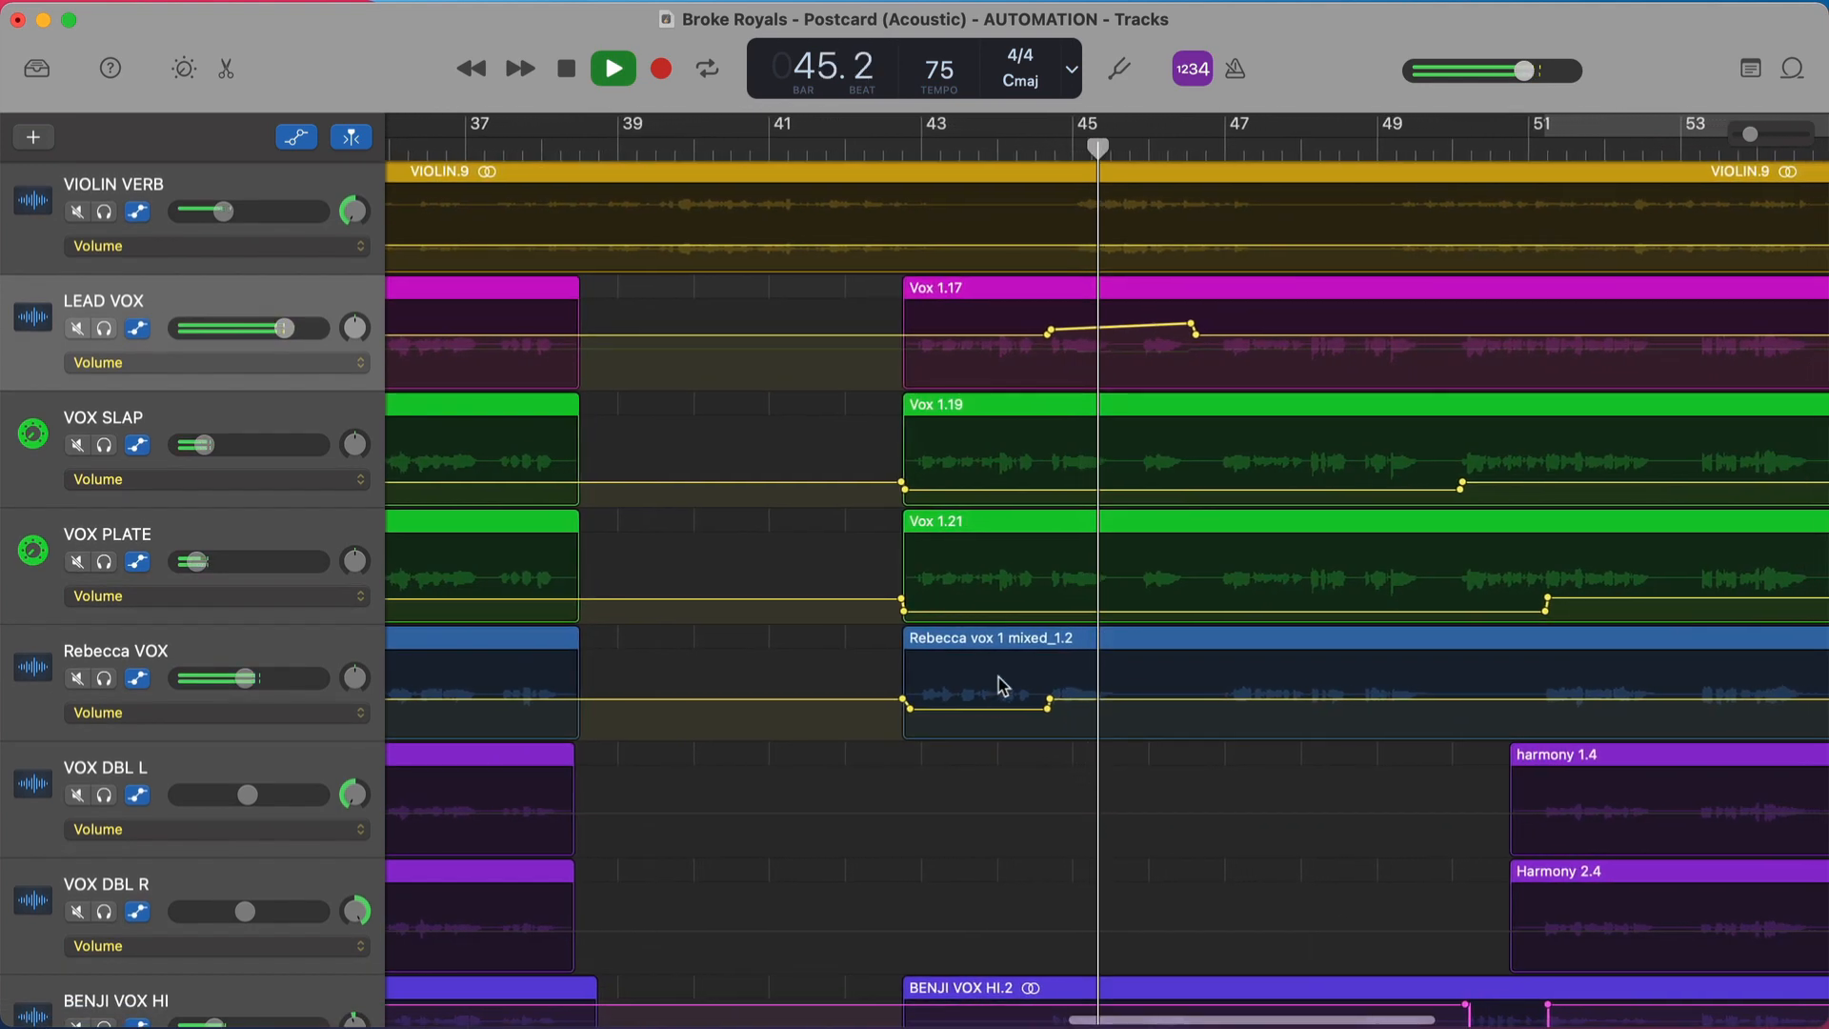
{"action": "key", "text": "space"}
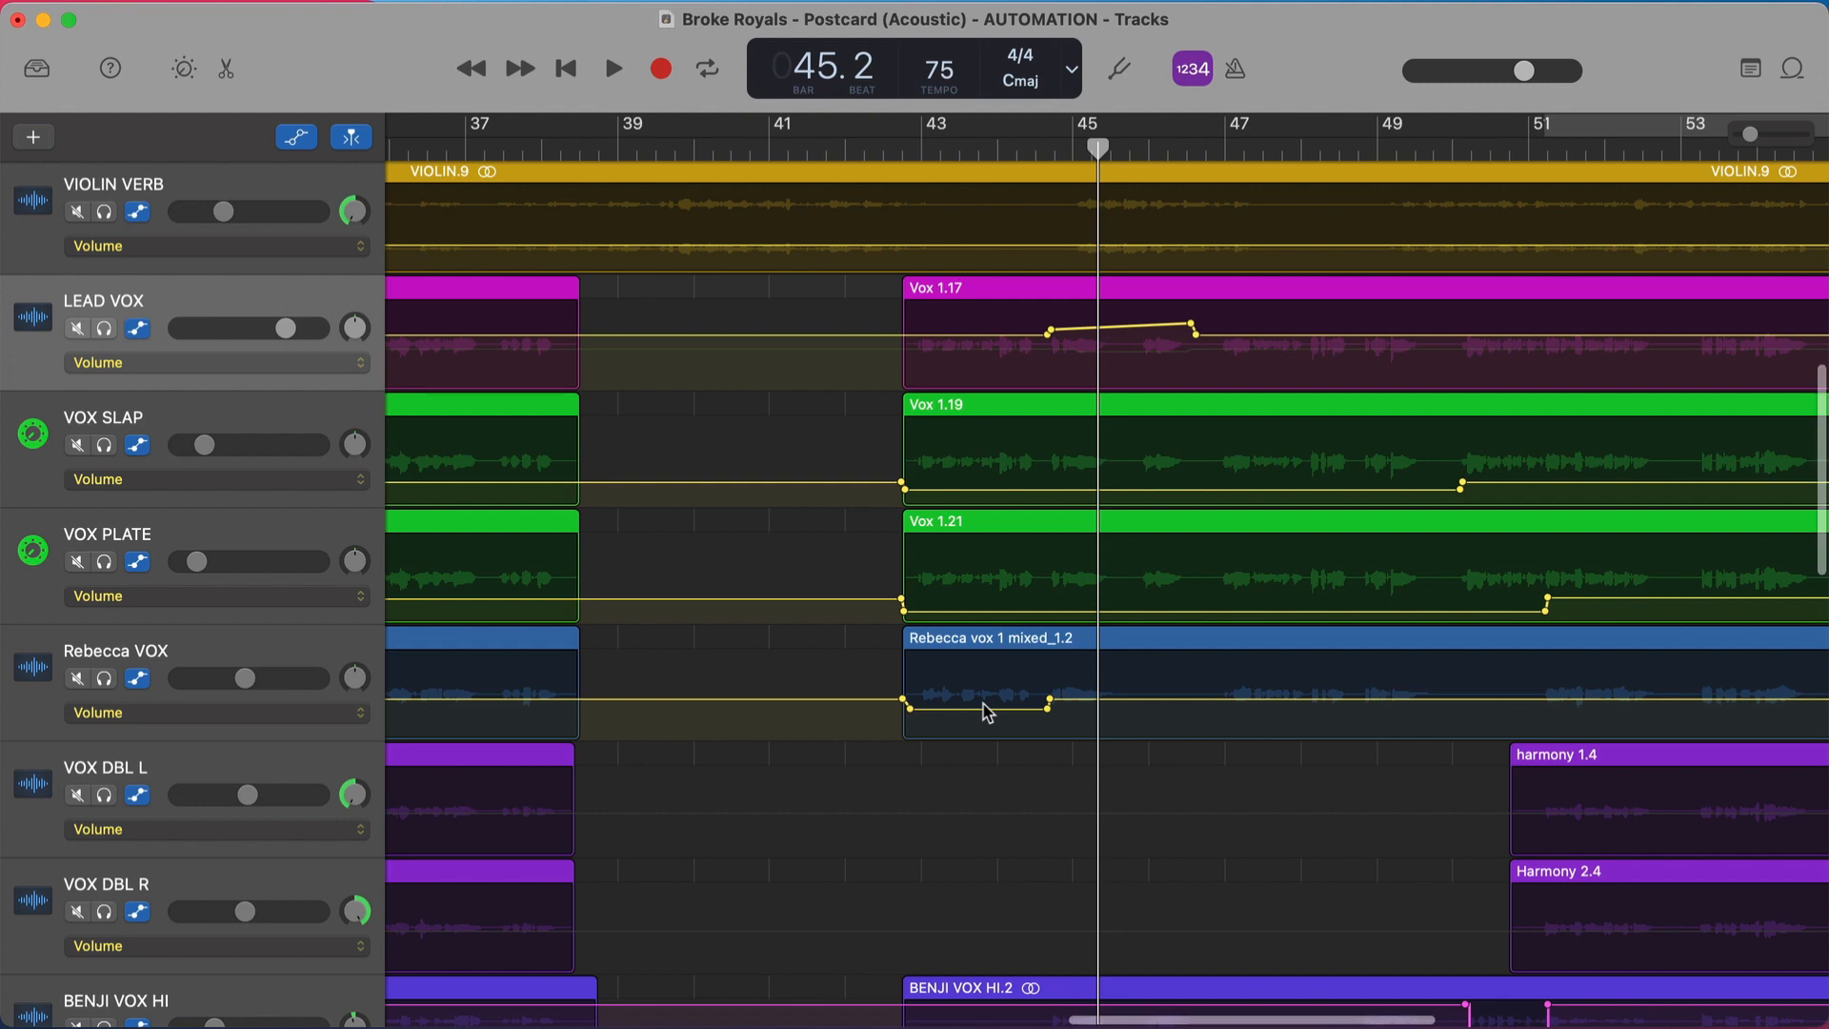
Examine the vocal tracks' automation around bar 43, selecting VOX SLAP and VOX PLATE in turn and ending on VOX SLAP.
{"action": "scroll", "coordinate": [986, 713], "scroll_direction": "down", "scroll_amount": 10}
{"action": "scroll", "coordinate": [986, 712], "scroll_direction": "up", "scroll_amount": 6}
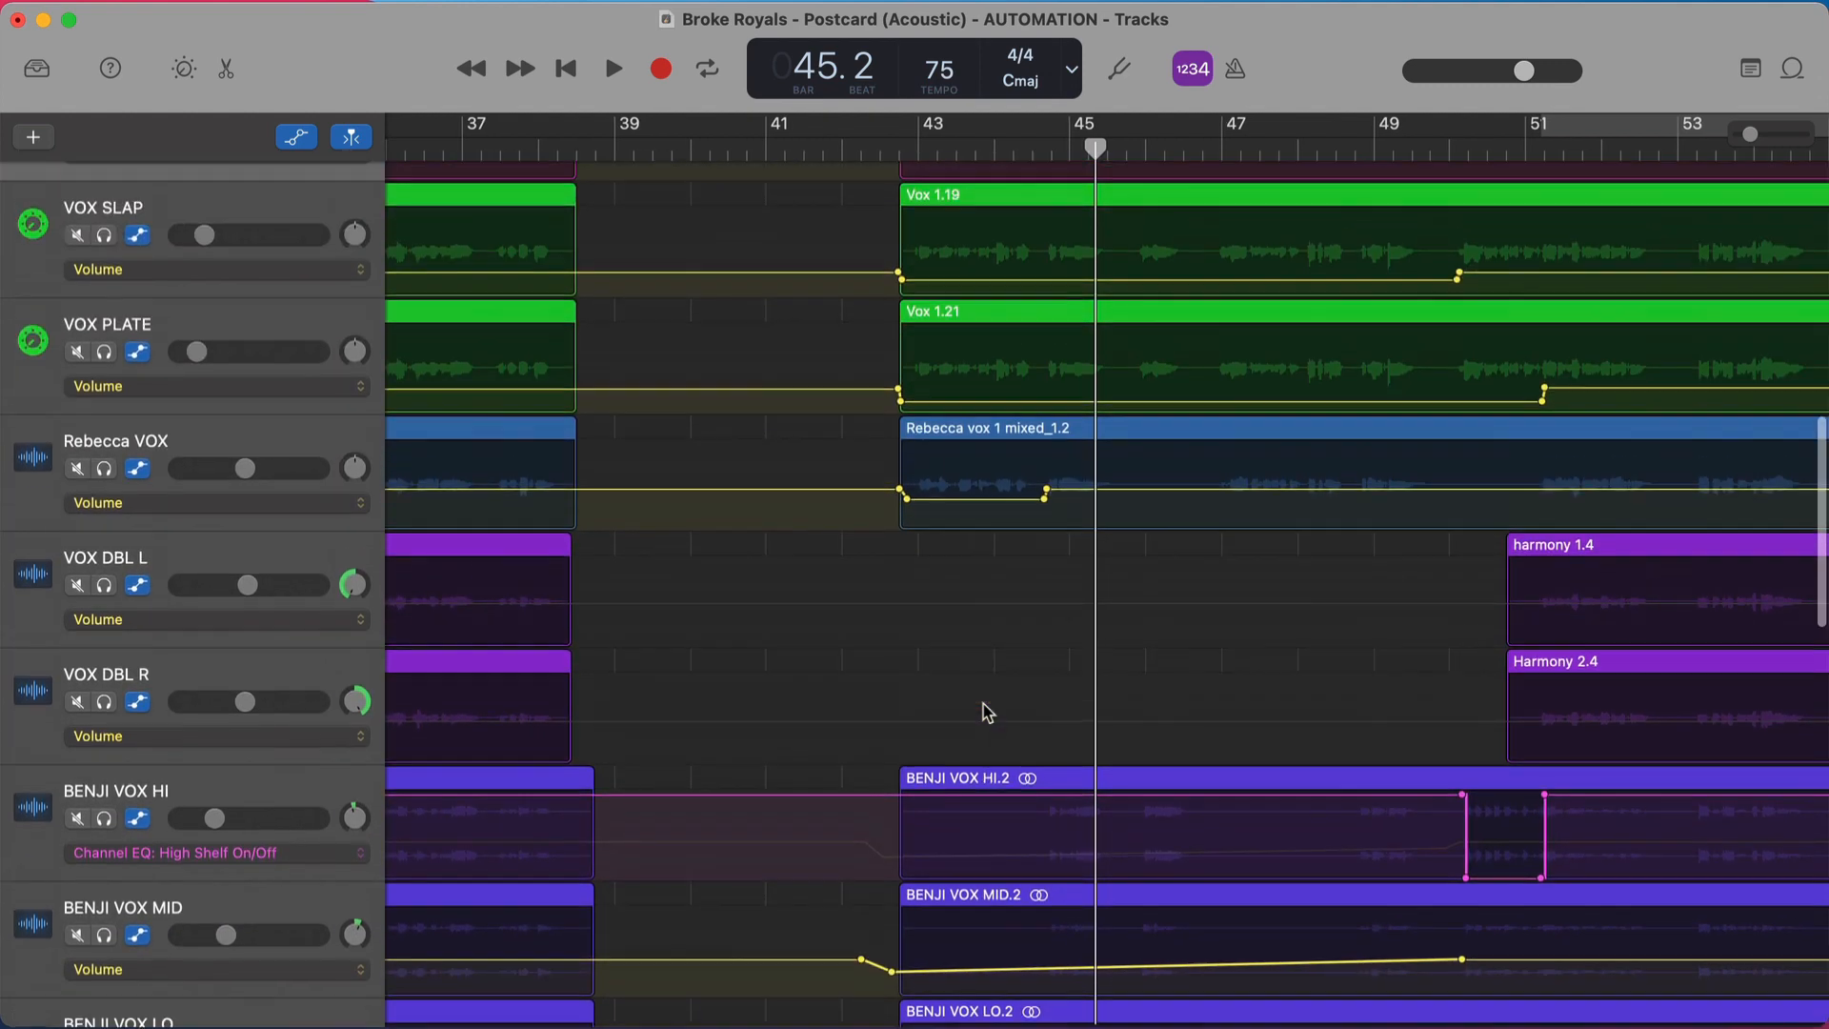
{"action": "scroll", "coordinate": [985, 712], "scroll_direction": "up", "scroll_amount": 2}
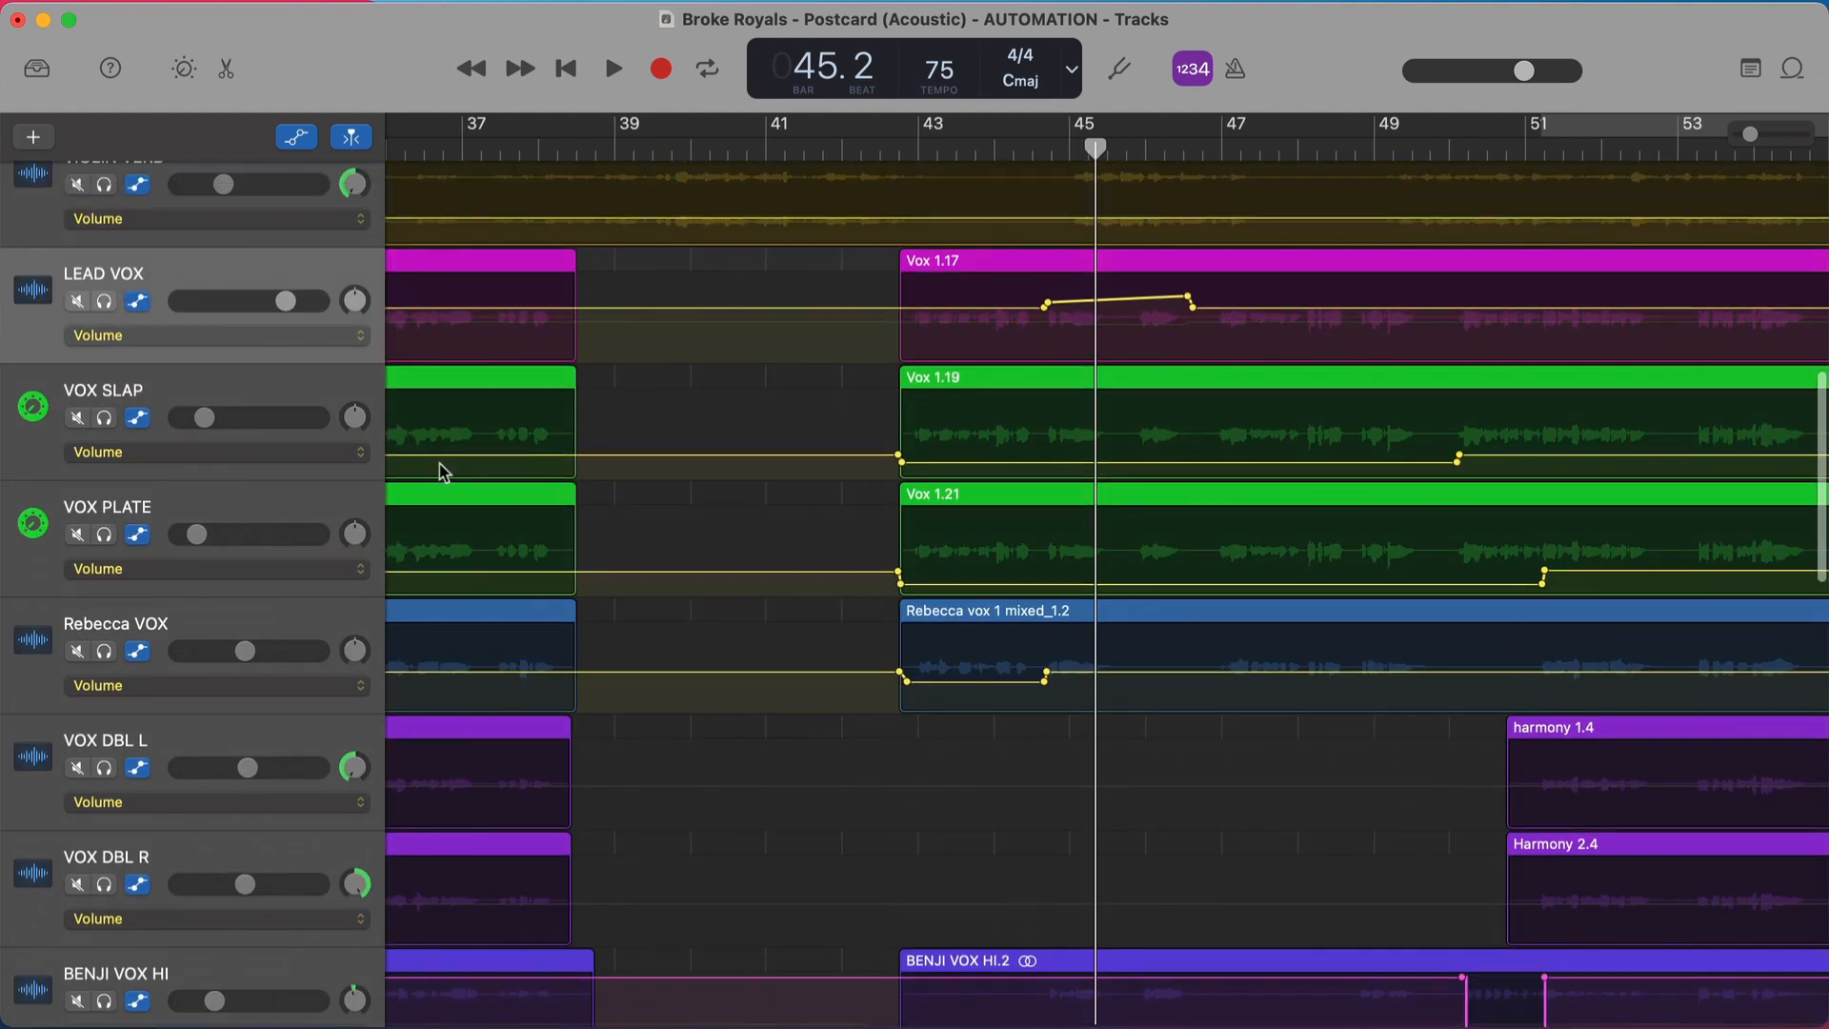
{"action": "left_click", "coordinate": [178, 394]}
{"action": "left_click", "coordinate": [181, 516]}
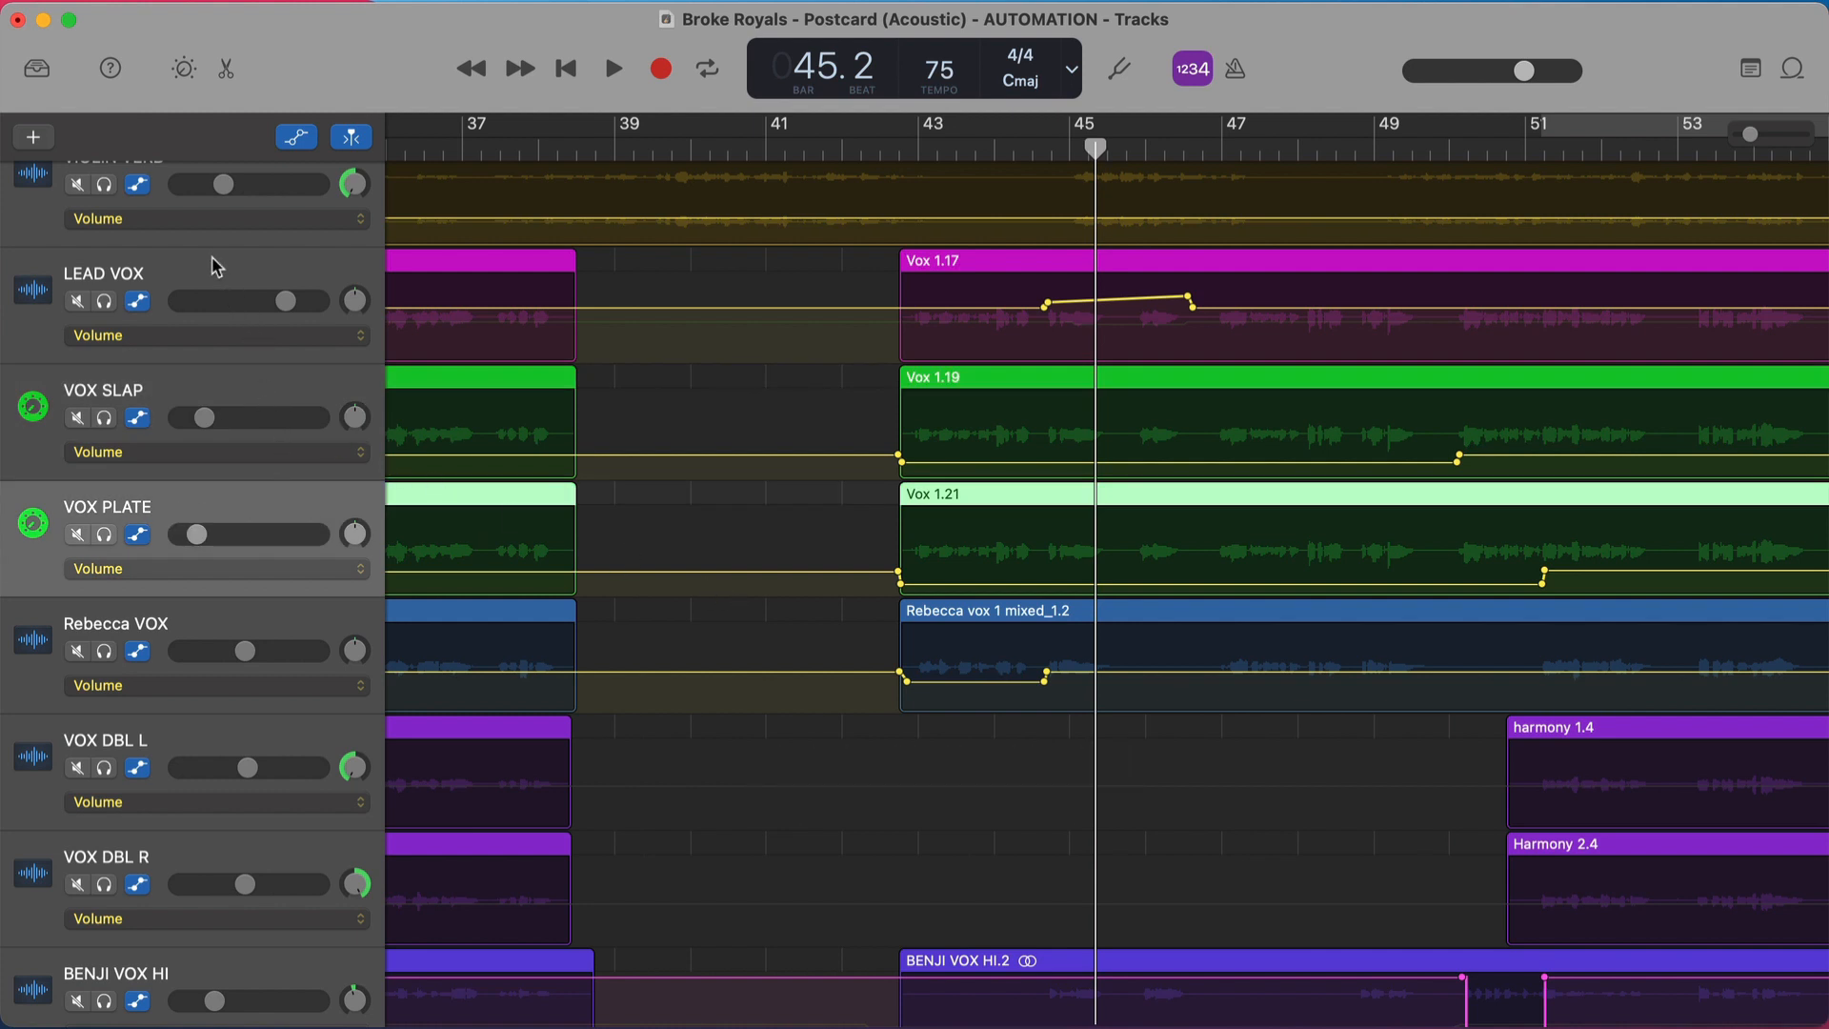
{"action": "left_click", "coordinate": [221, 380]}
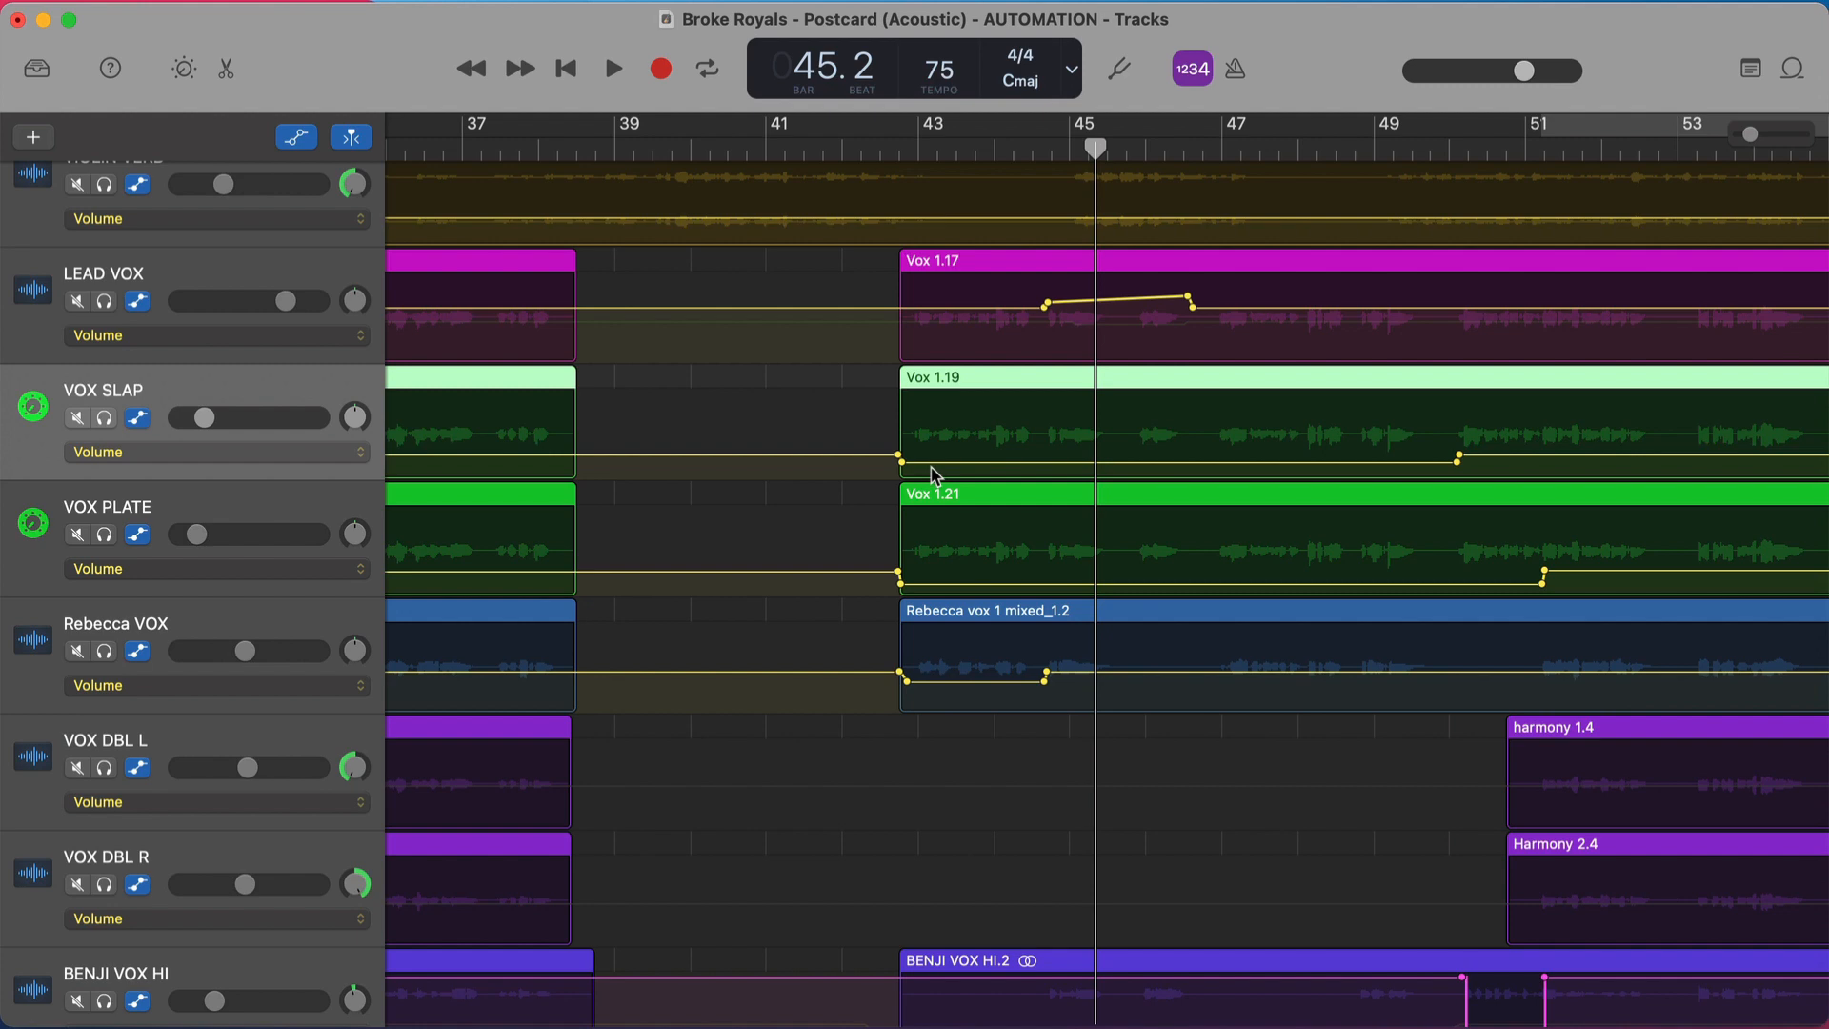
Examine the VOX SLAP and VOX PLATE volume automation across the whole song, and select the VOX PLATE track.
{"action": "scroll", "coordinate": [914, 461], "scroll_direction": "down", "scroll_amount": 5}
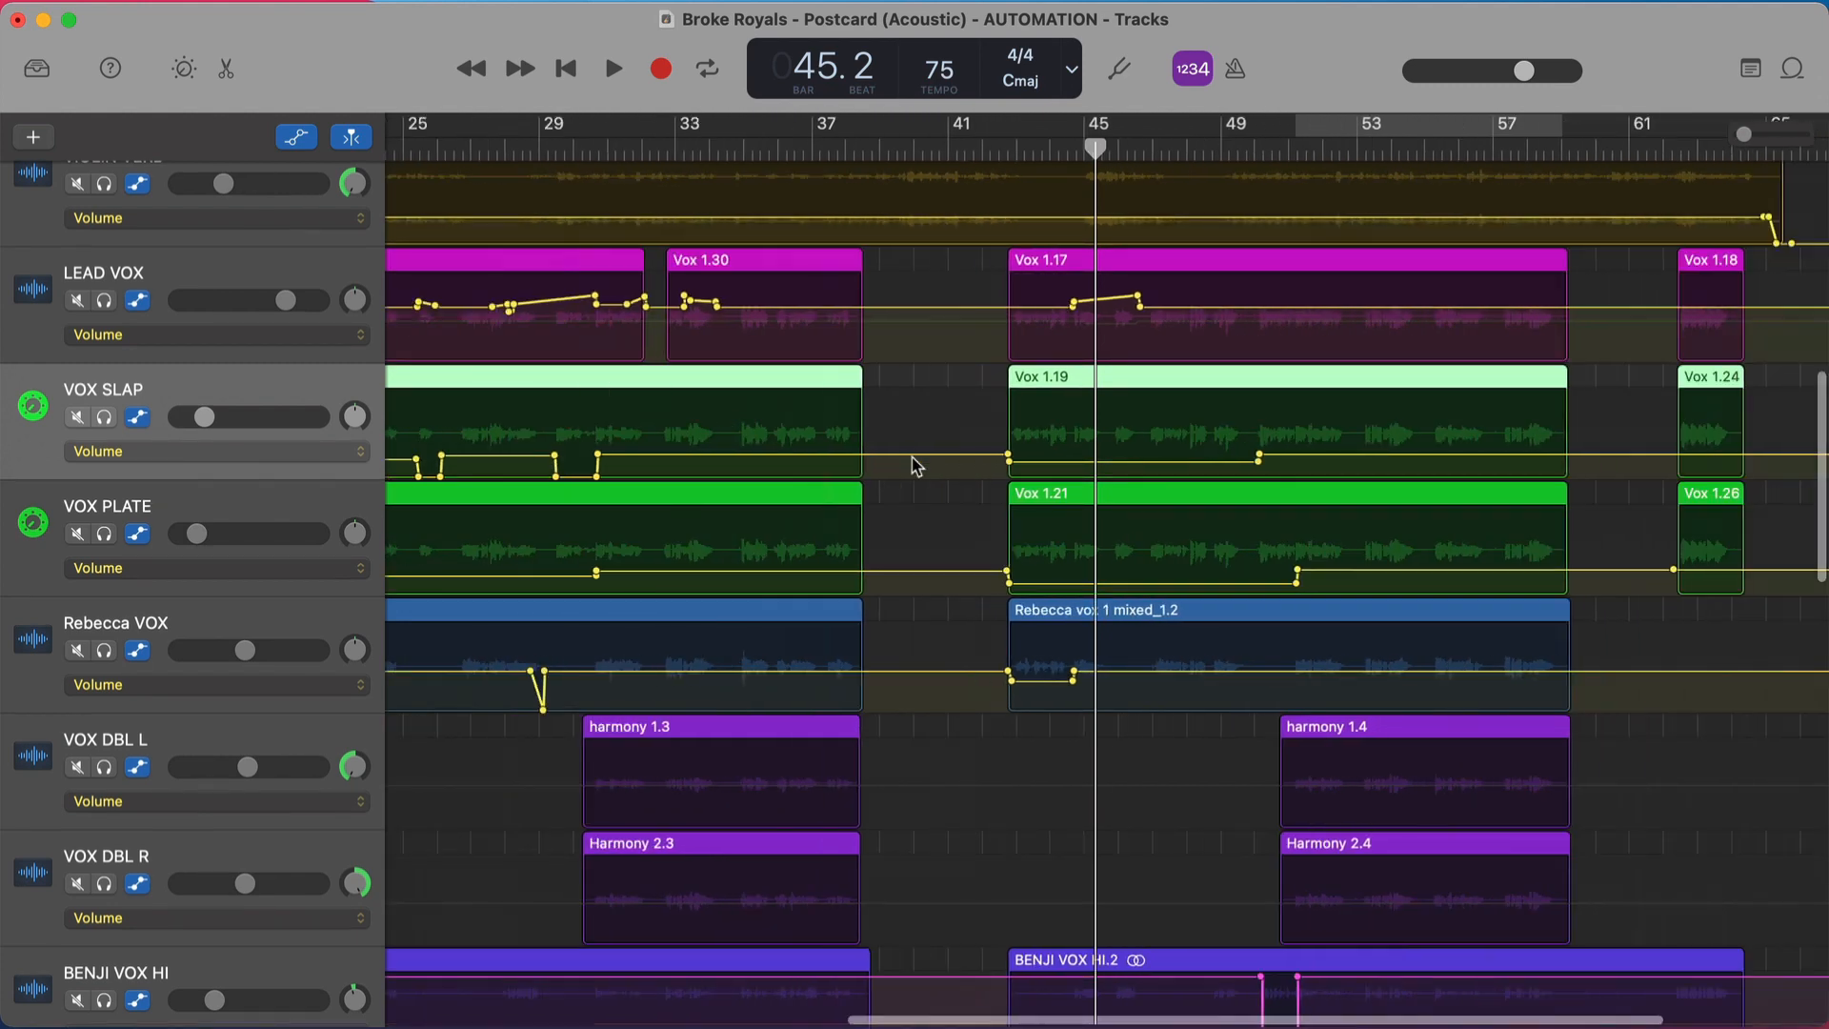
{"action": "scroll", "coordinate": [914, 461], "scroll_direction": "left", "scroll_amount": 2}
{"action": "scroll", "coordinate": [915, 464], "scroll_direction": "left", "scroll_amount": 3}
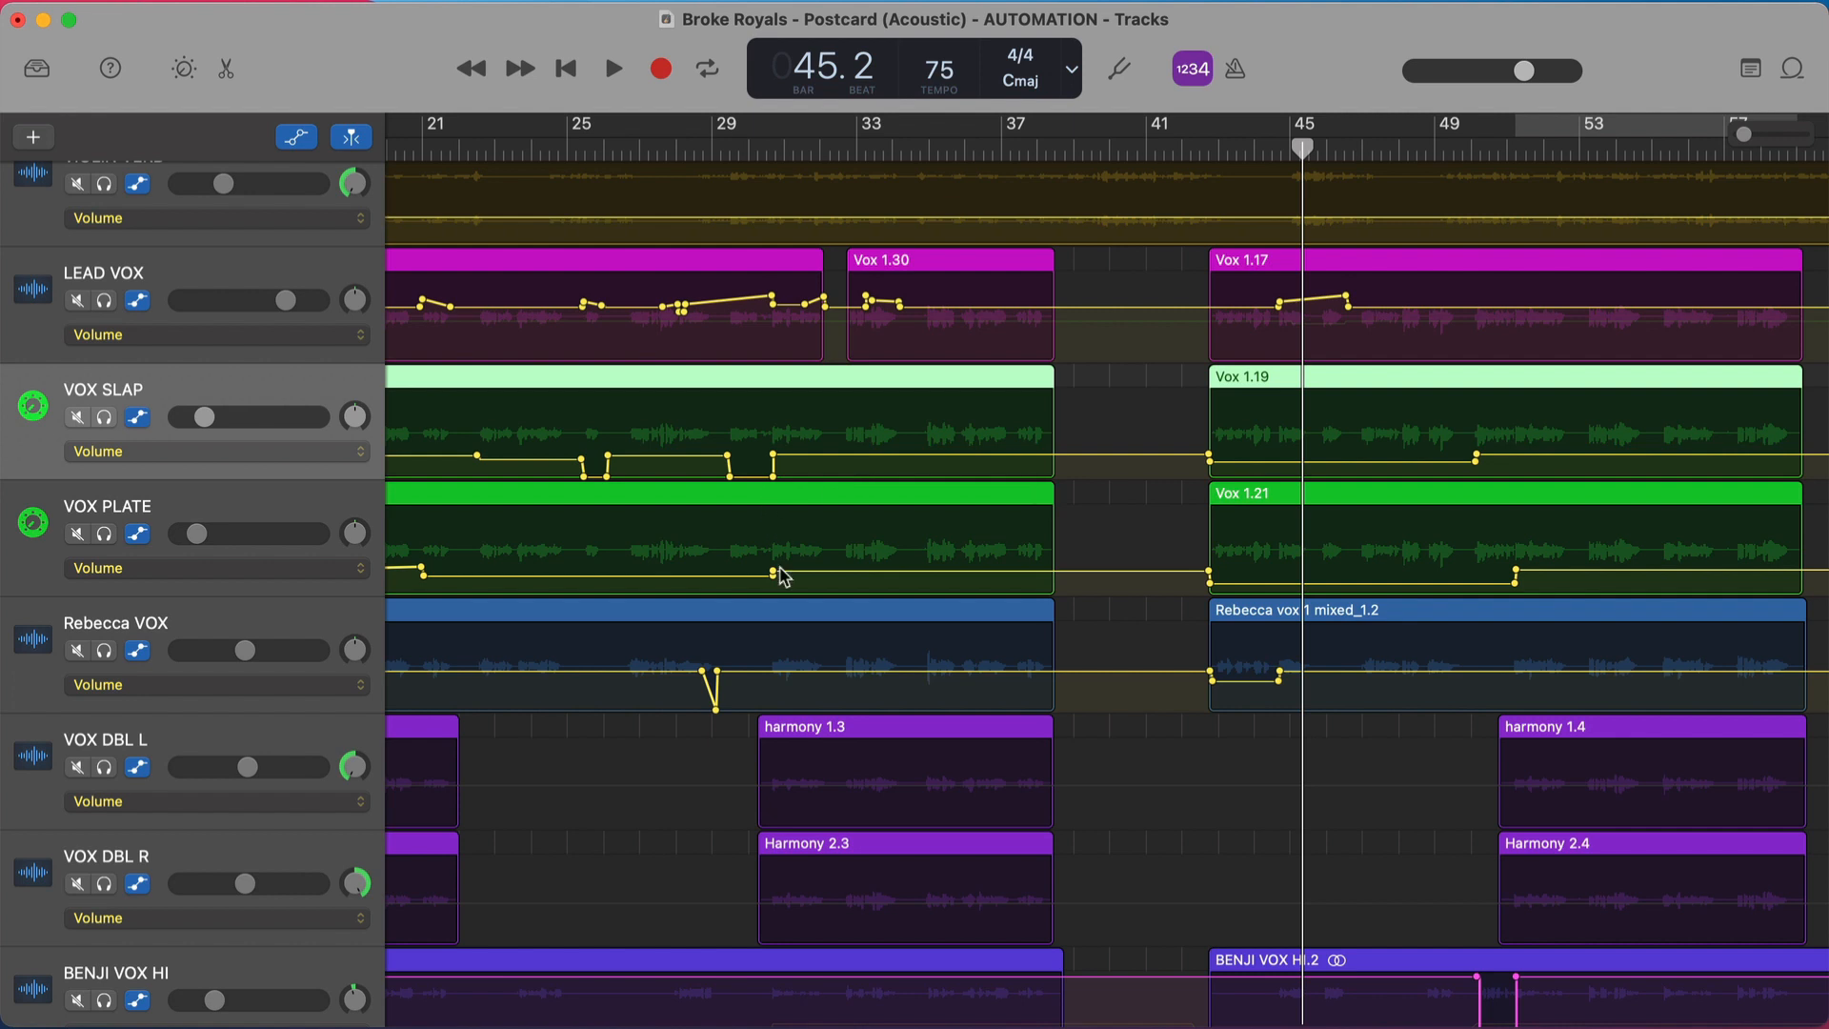
{"action": "left_click", "coordinate": [1143, 408]}
{"action": "key", "text": "z"}
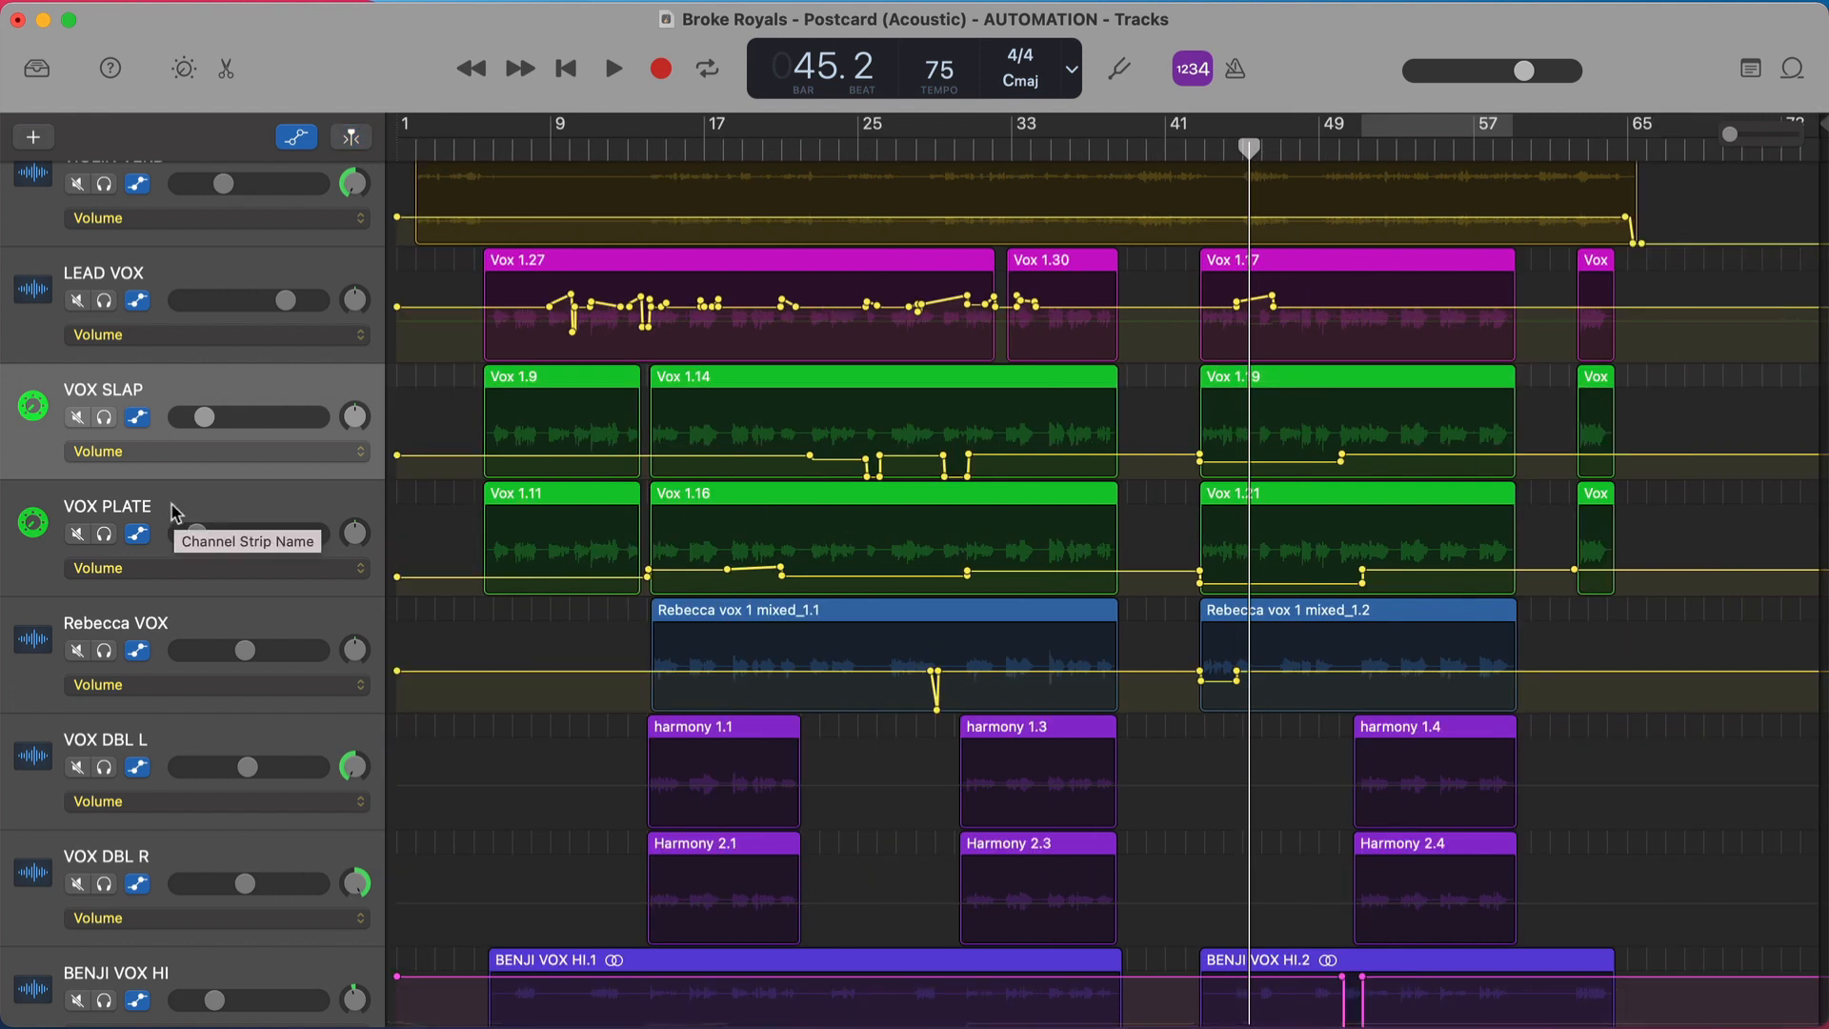
{"action": "left_click", "coordinate": [358, 560]}
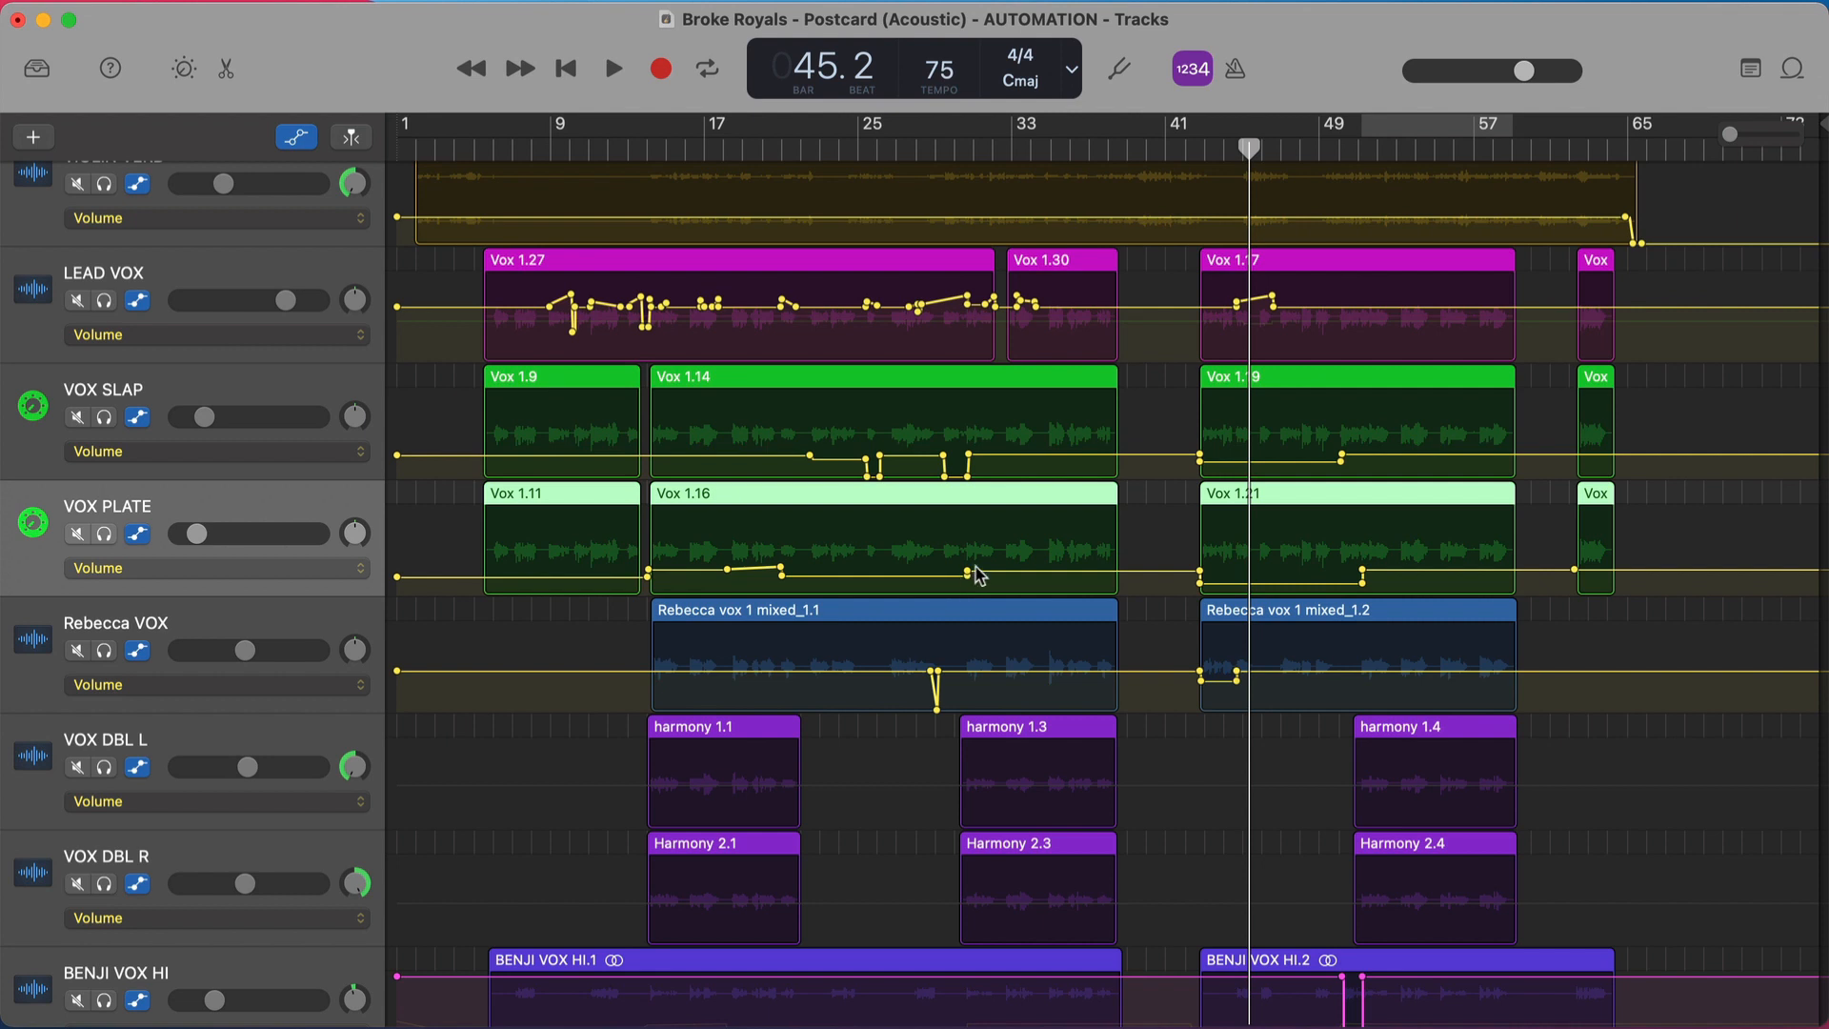
Move the playhead to bar 28 and solo the LEAD VOX, VOX SLAP and VOX PLATE tracks.
{"action": "left_click", "coordinate": [917, 148]}
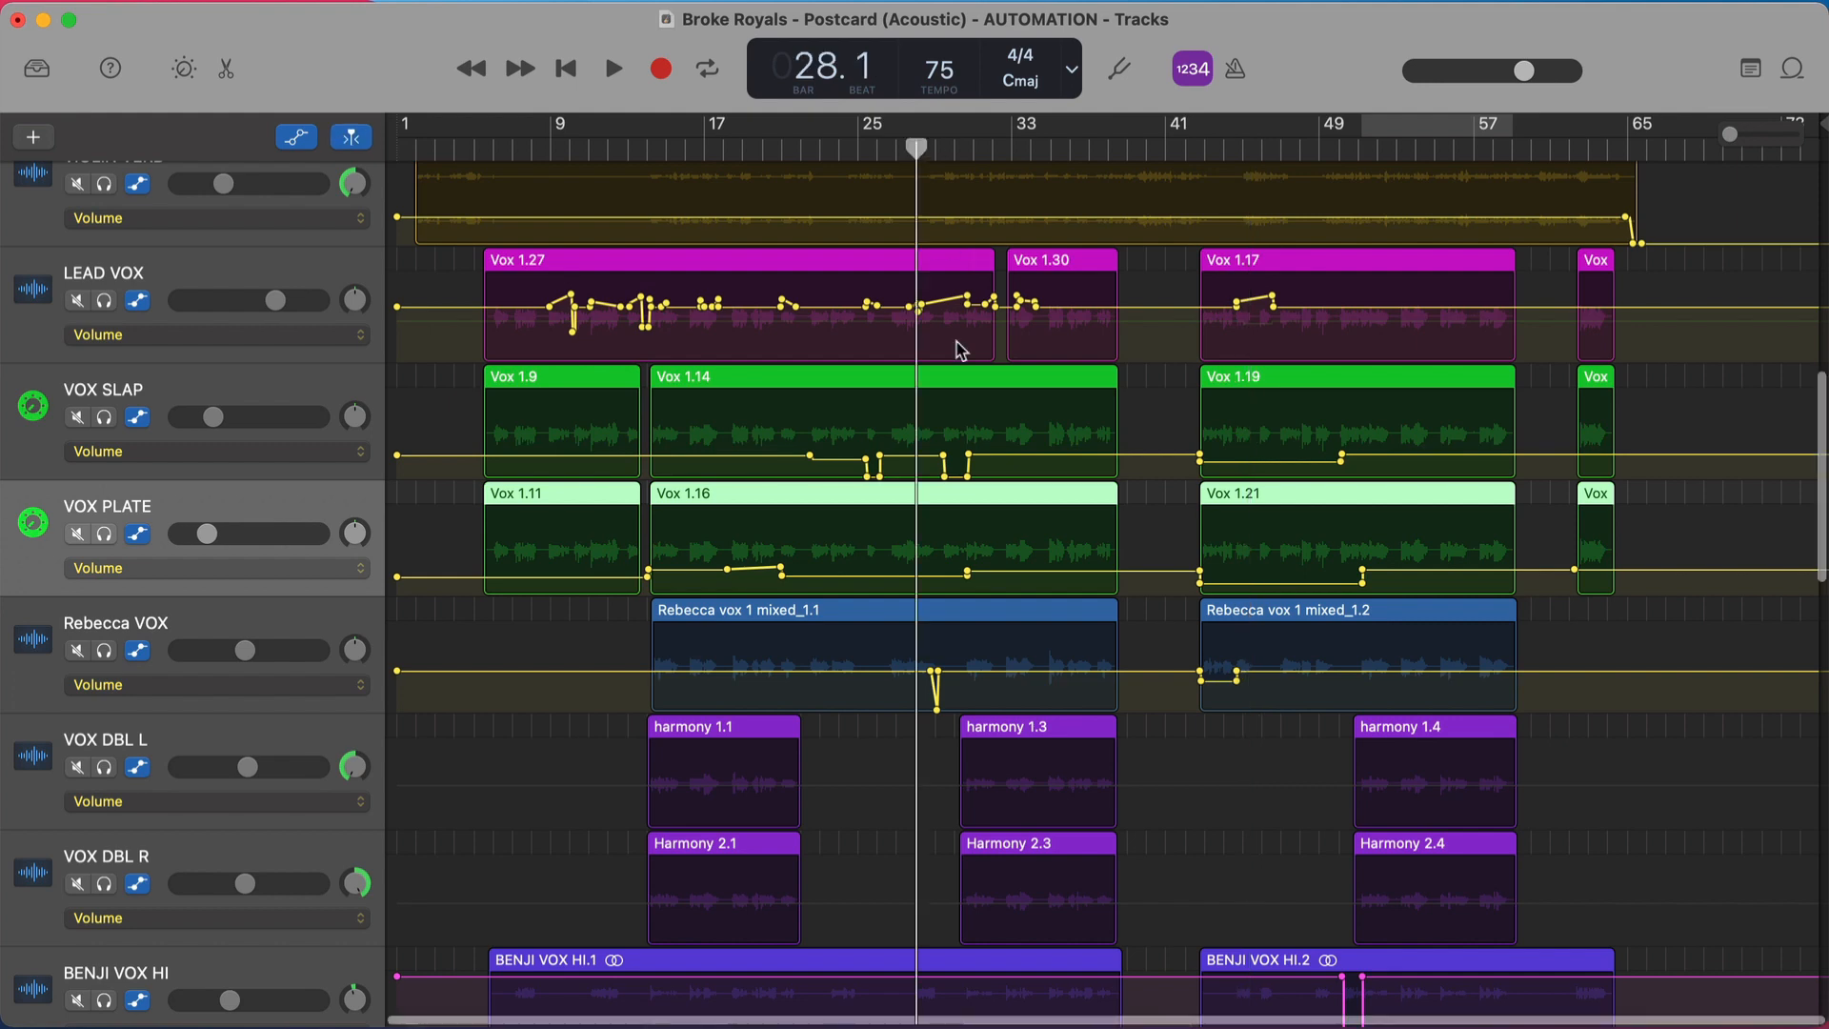
{"action": "scroll", "coordinate": [960, 351], "scroll_direction": "up", "scroll_amount": 3}
{"action": "scroll", "coordinate": [961, 351], "scroll_direction": "up", "scroll_amount": 5}
{"action": "scroll", "coordinate": [960, 350], "scroll_direction": "right", "scroll_amount": 3}
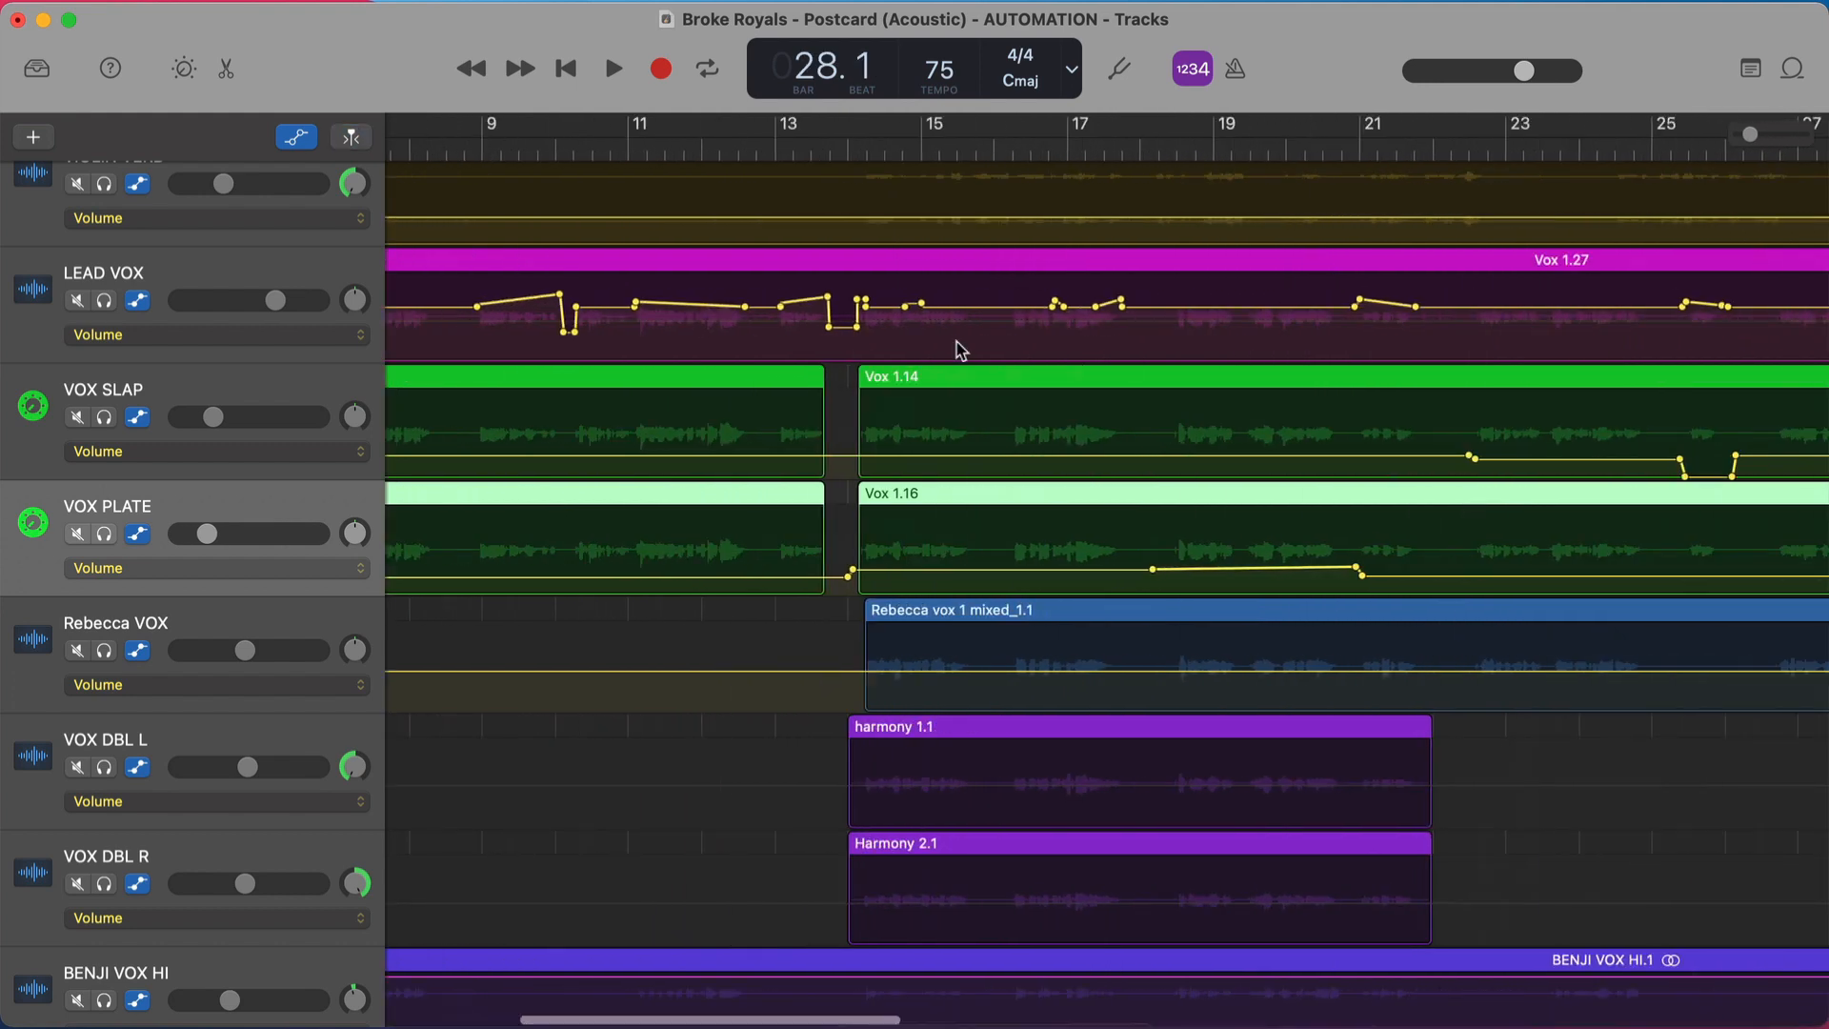
{"action": "scroll", "coordinate": [960, 351], "scroll_direction": "right", "scroll_amount": 5}
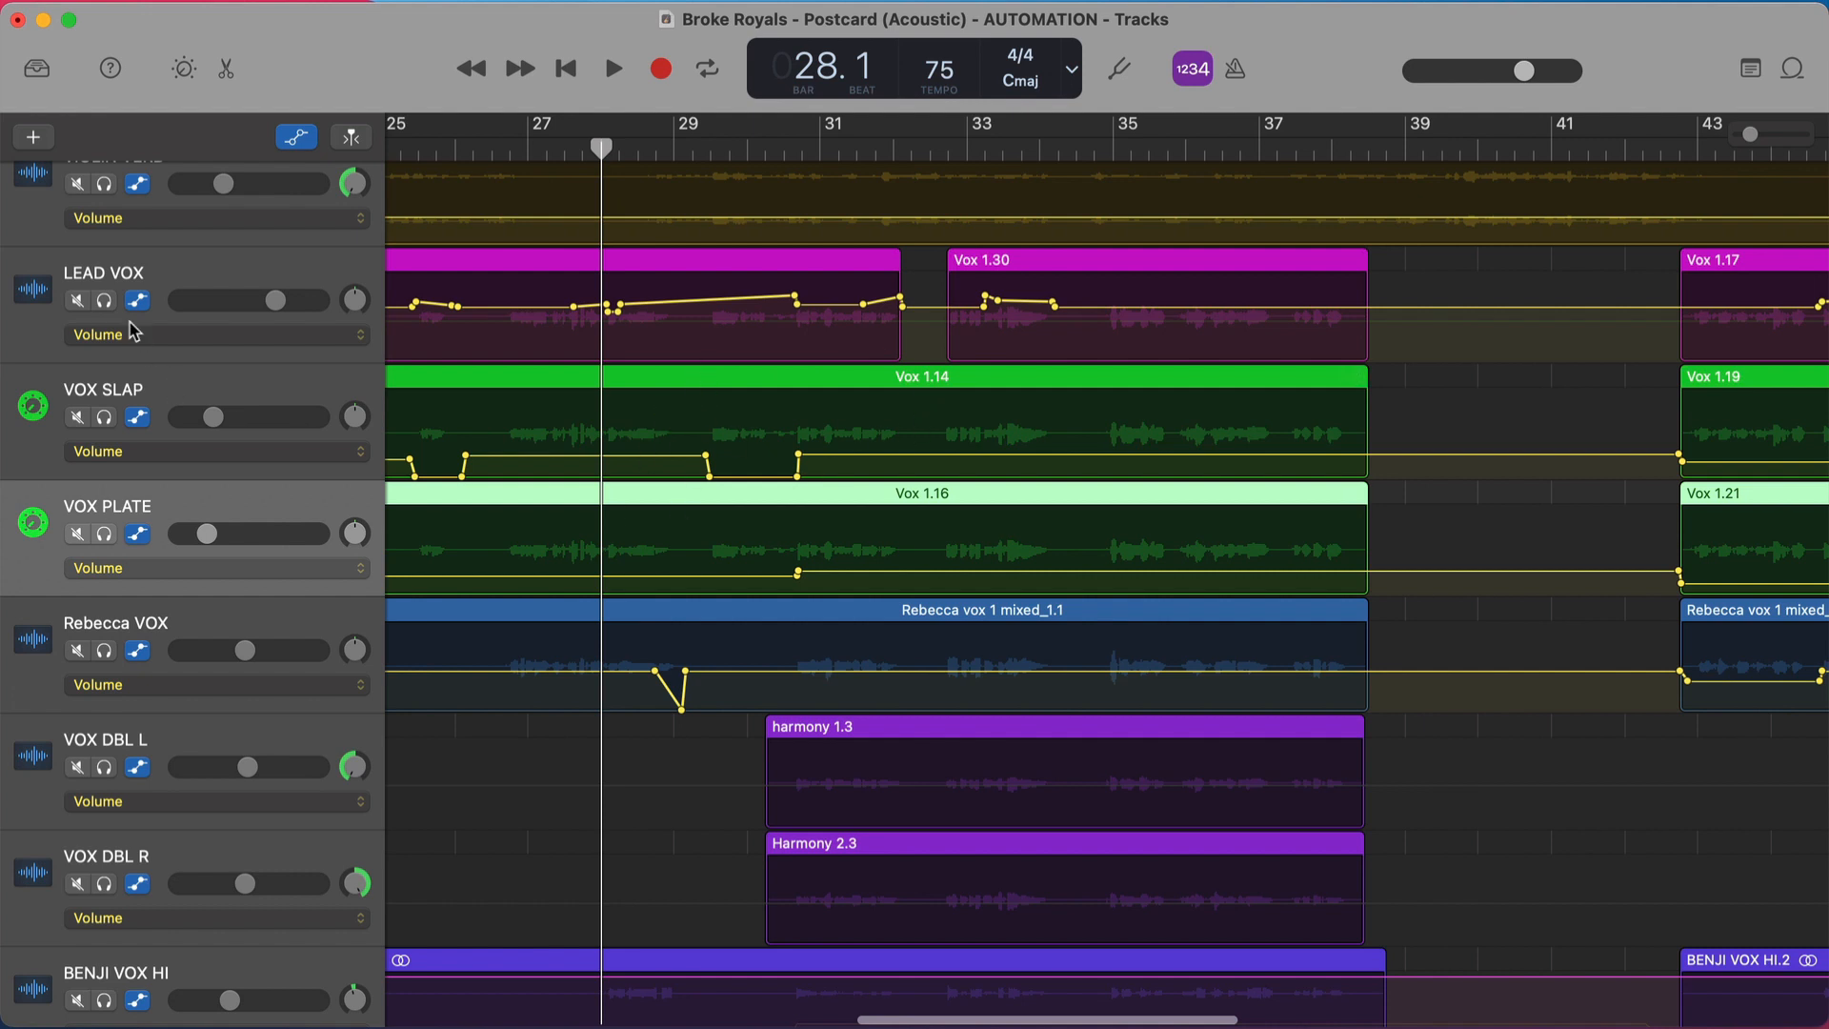
{"action": "left_click", "coordinate": [105, 302]}
{"action": "left_click", "coordinate": [105, 418]}
{"action": "left_click", "coordinate": [104, 536]}
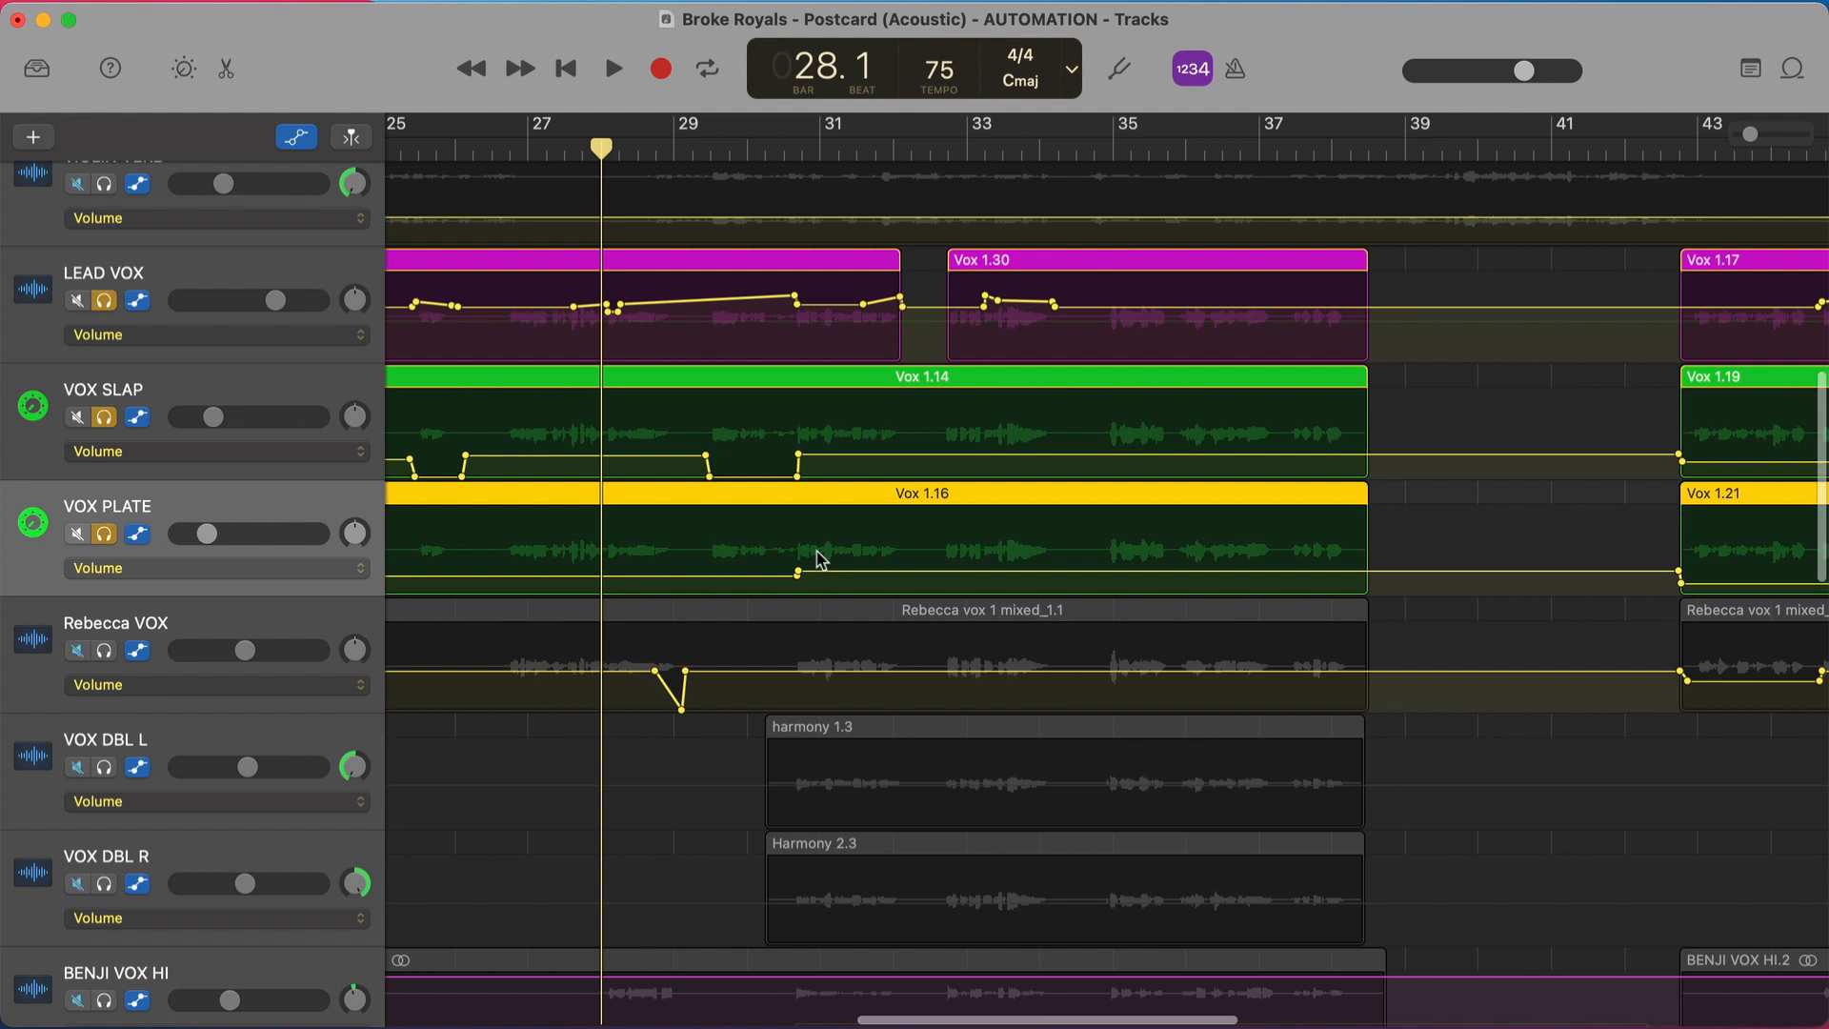
Play the soloed LEAD VOX, VOX SLAP and VOX PLATE from bar 28 to 32.1, and return the playhead to bar 29.2.
{"action": "key", "text": "space"}
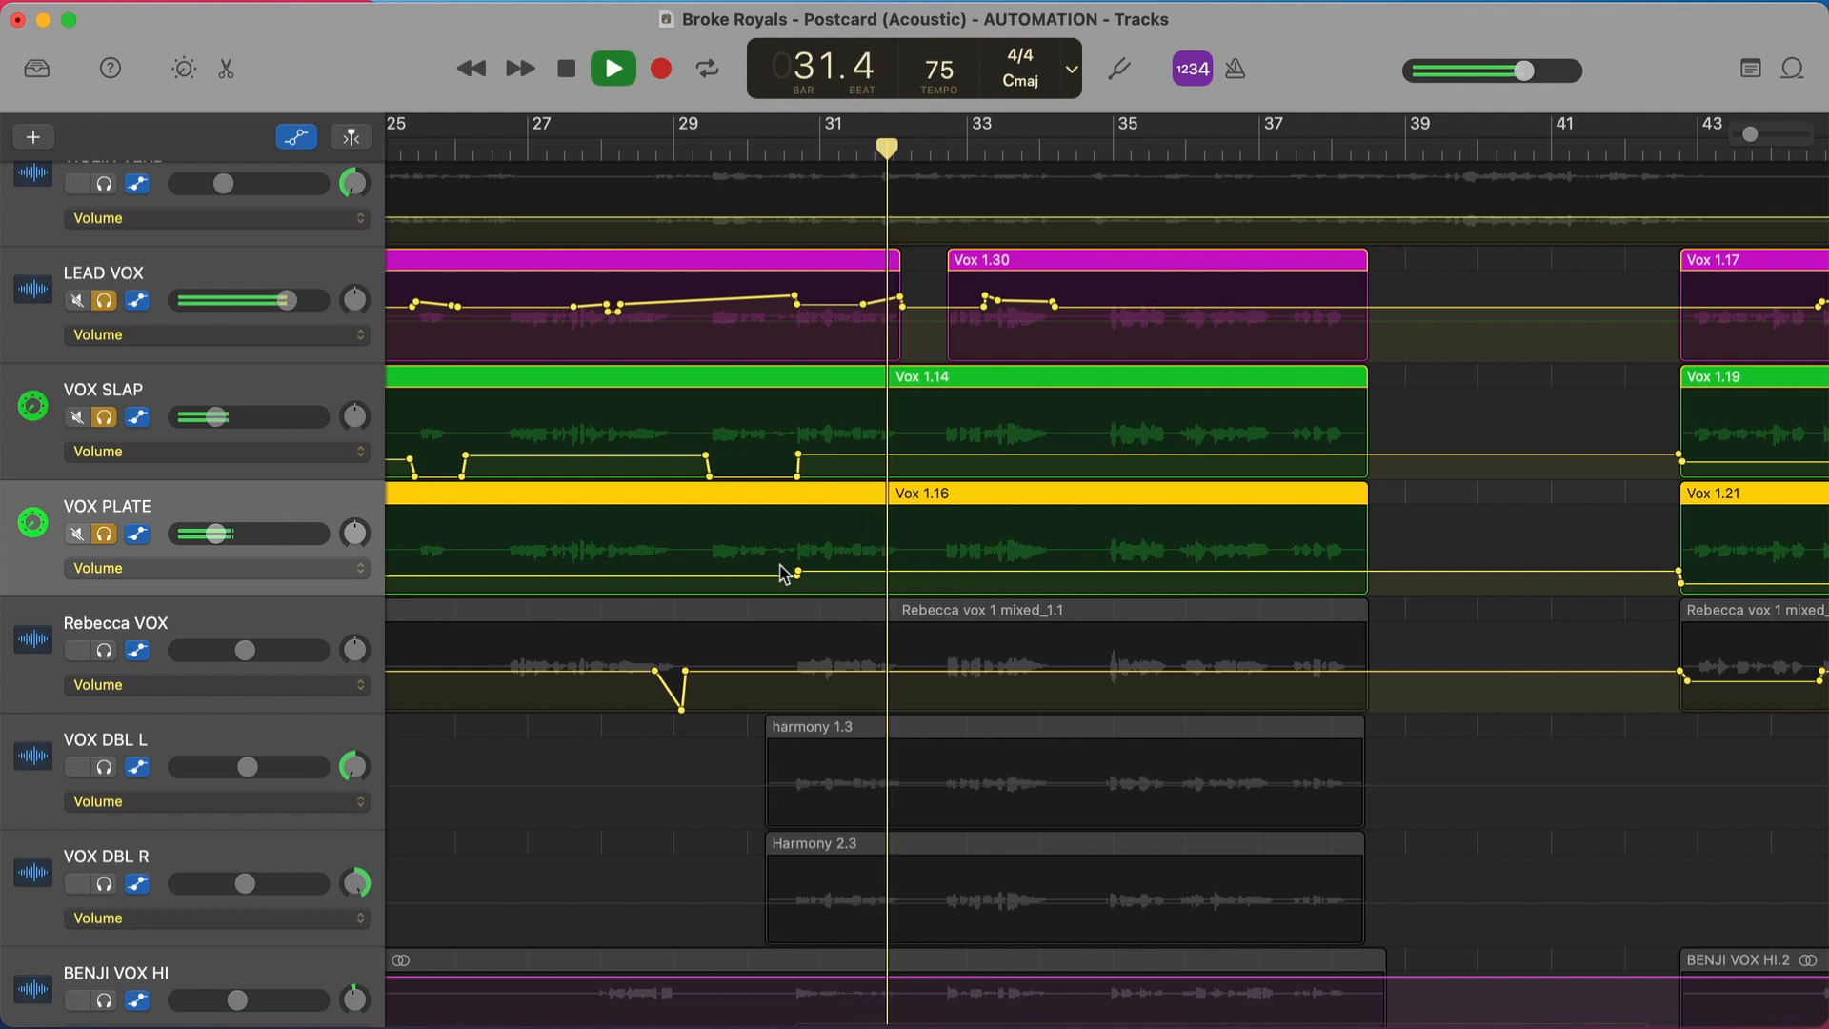
{"action": "key", "text": "space"}
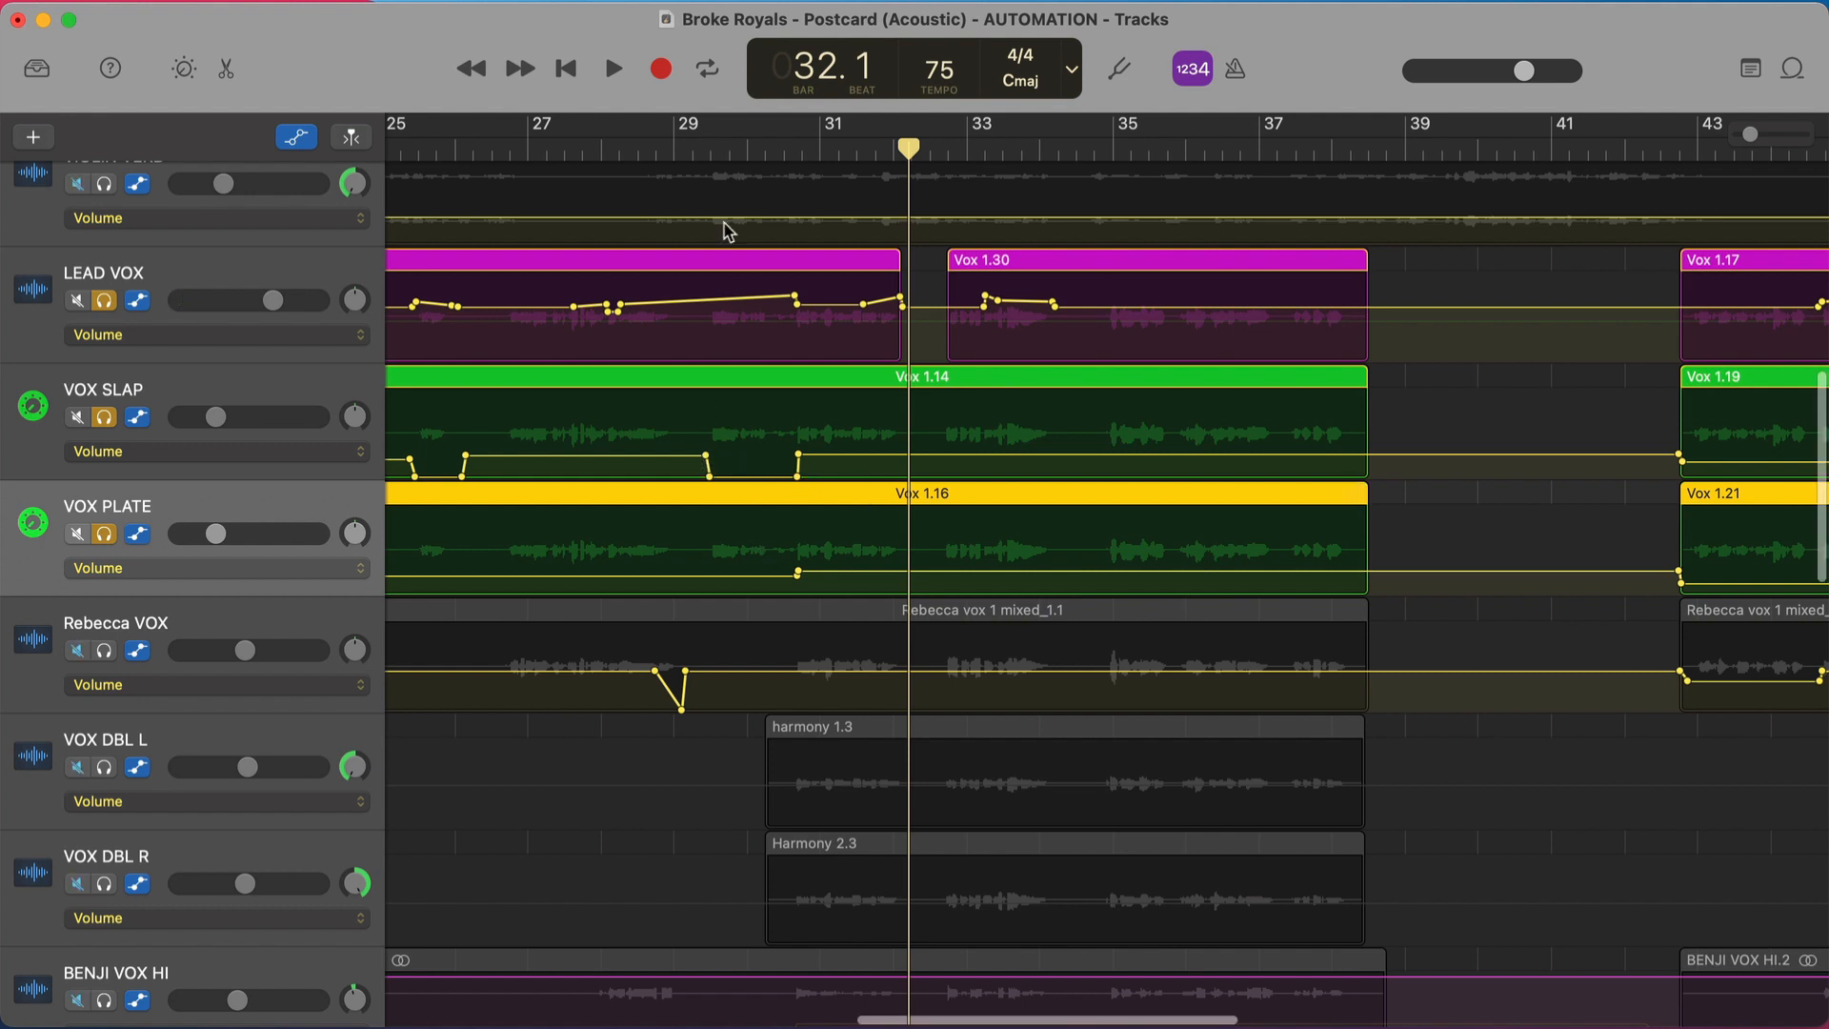
{"action": "left_click", "coordinate": [712, 148]}
{"action": "scroll", "coordinate": [757, 423], "scroll_direction": "down", "scroll_amount": 1}
{"action": "scroll", "coordinate": [757, 424], "scroll_direction": "right", "scroll_amount": 1}
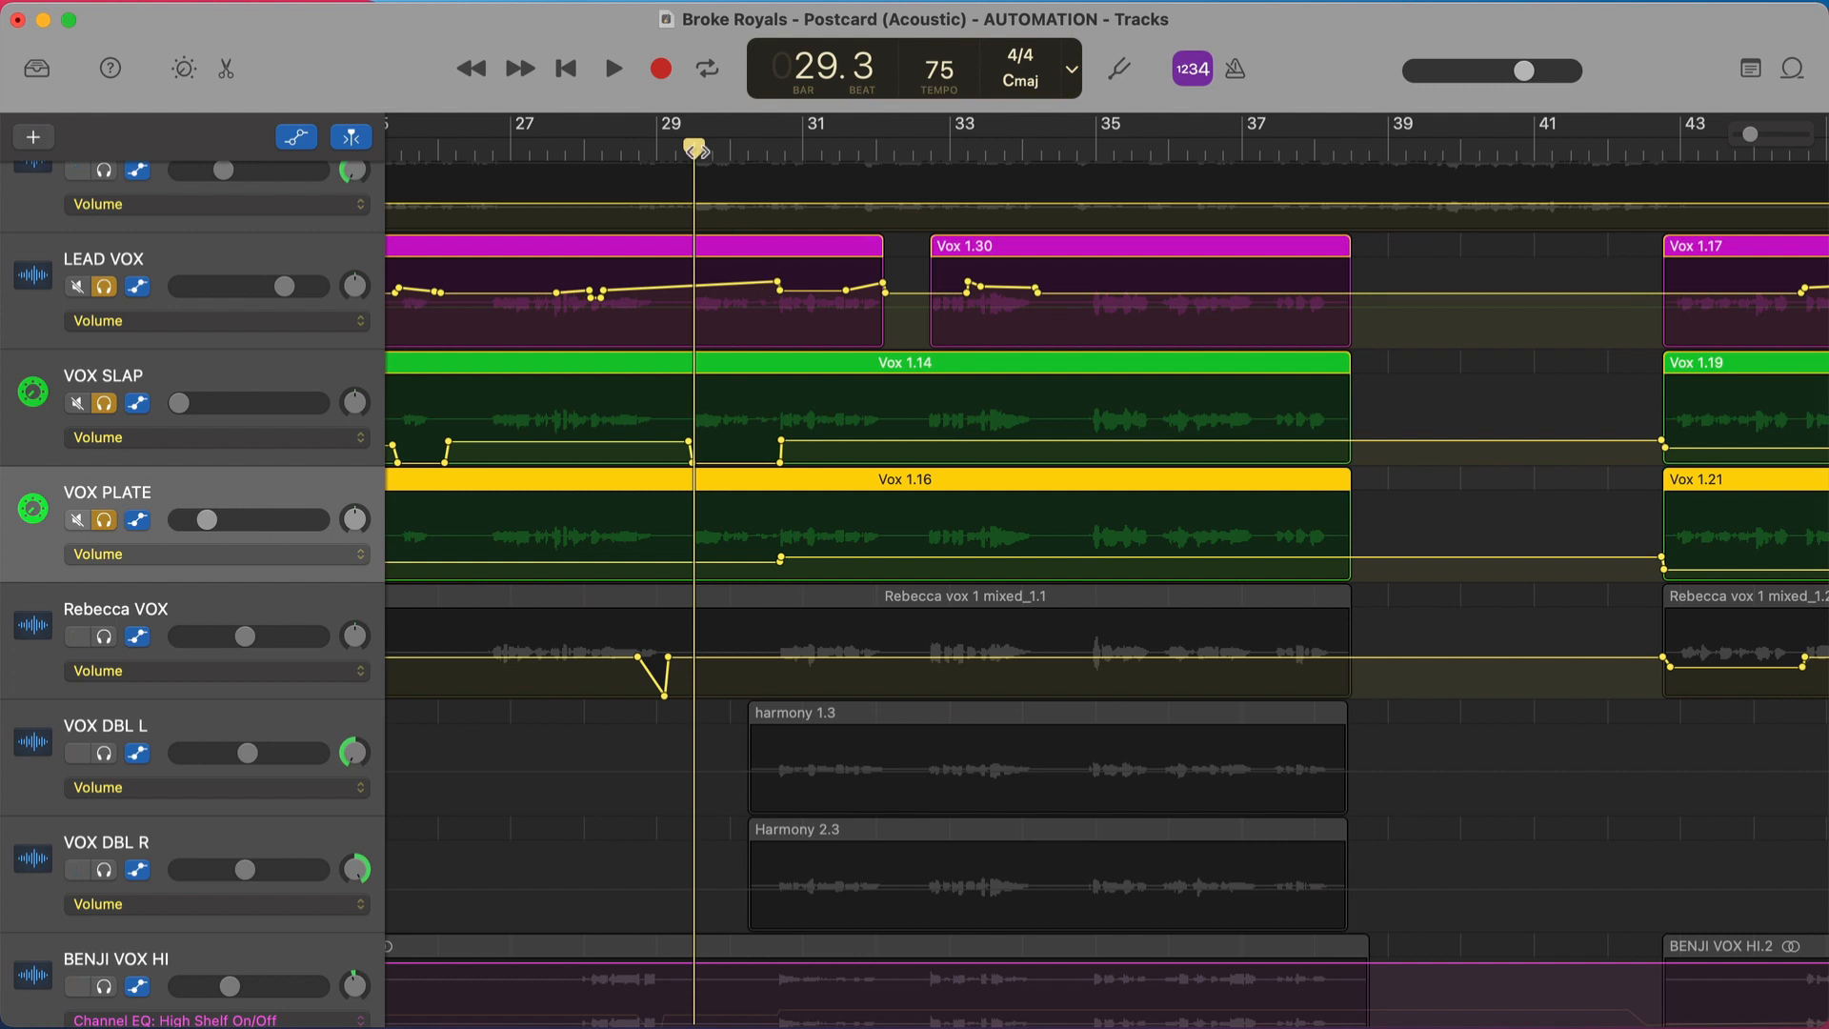
{"action": "left_click_drag", "start_coordinate": [694, 149], "coordinate": [676, 152]}
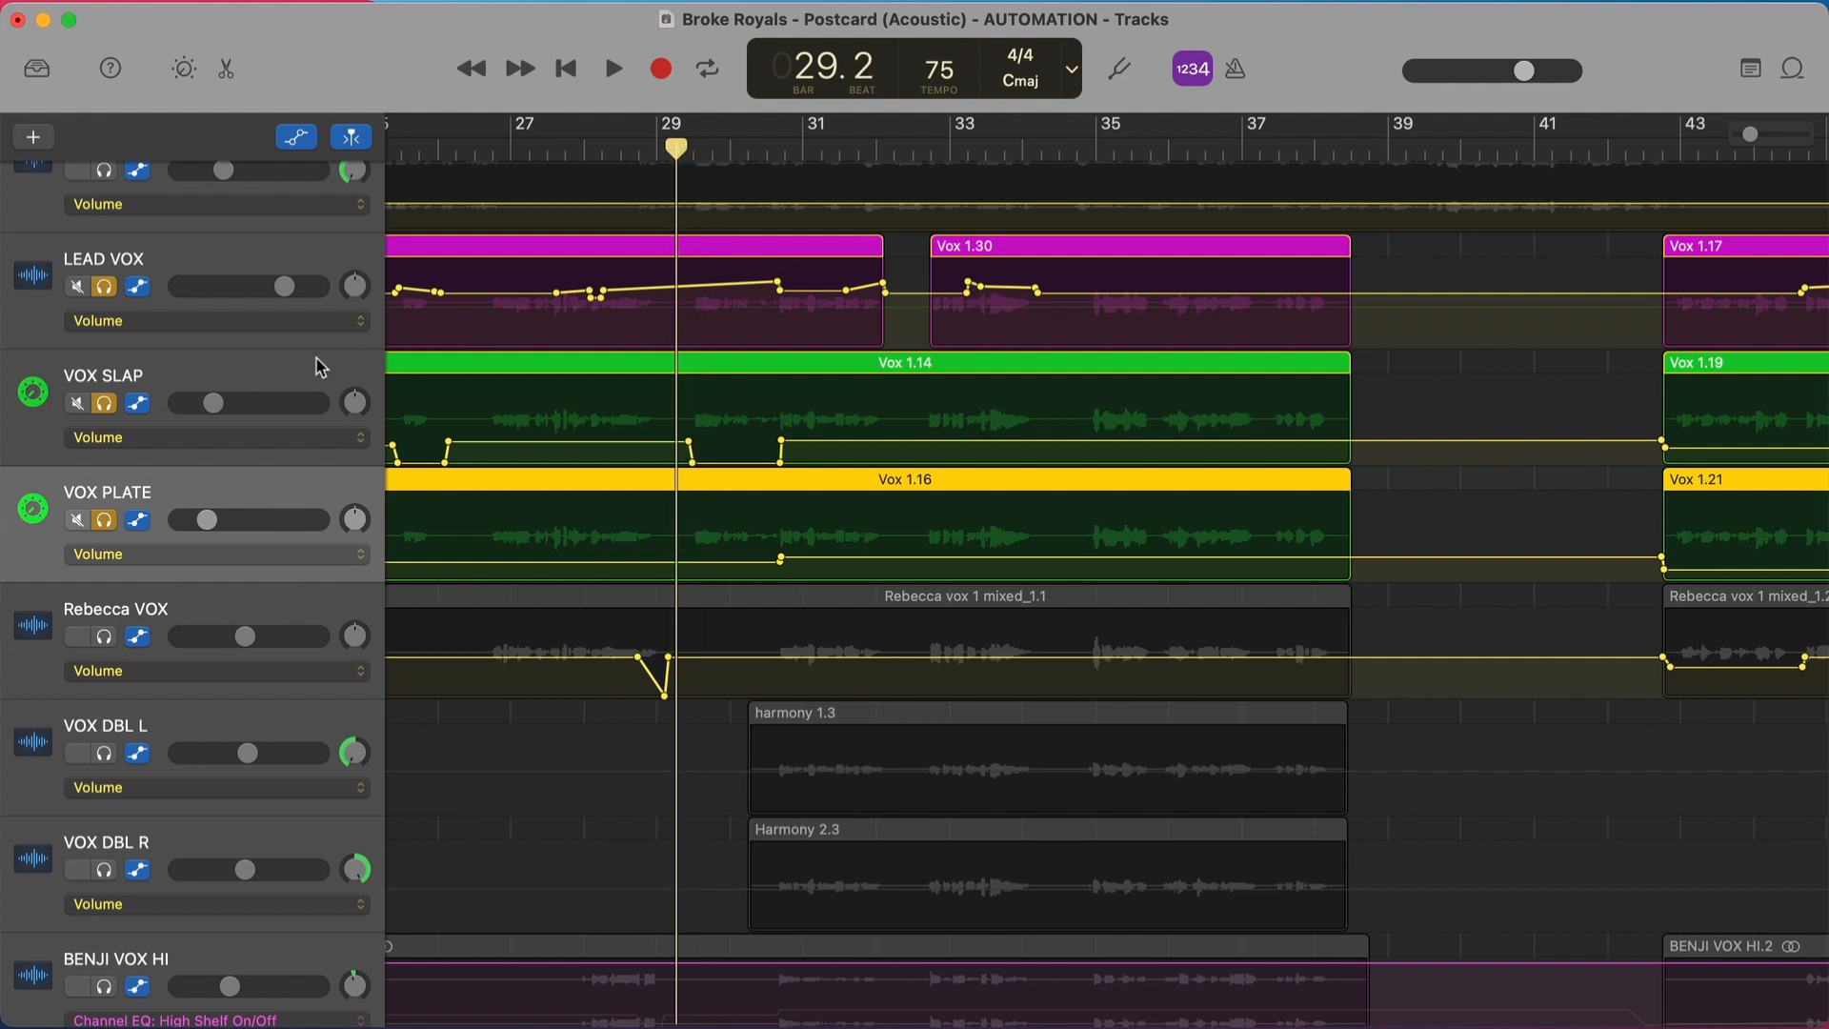
Unsolo LEAD VOX, VOX SLAP and VOX PLATE, and play the full mix from bar 29.2 to 31.2.
{"action": "left_click", "coordinate": [107, 502]}
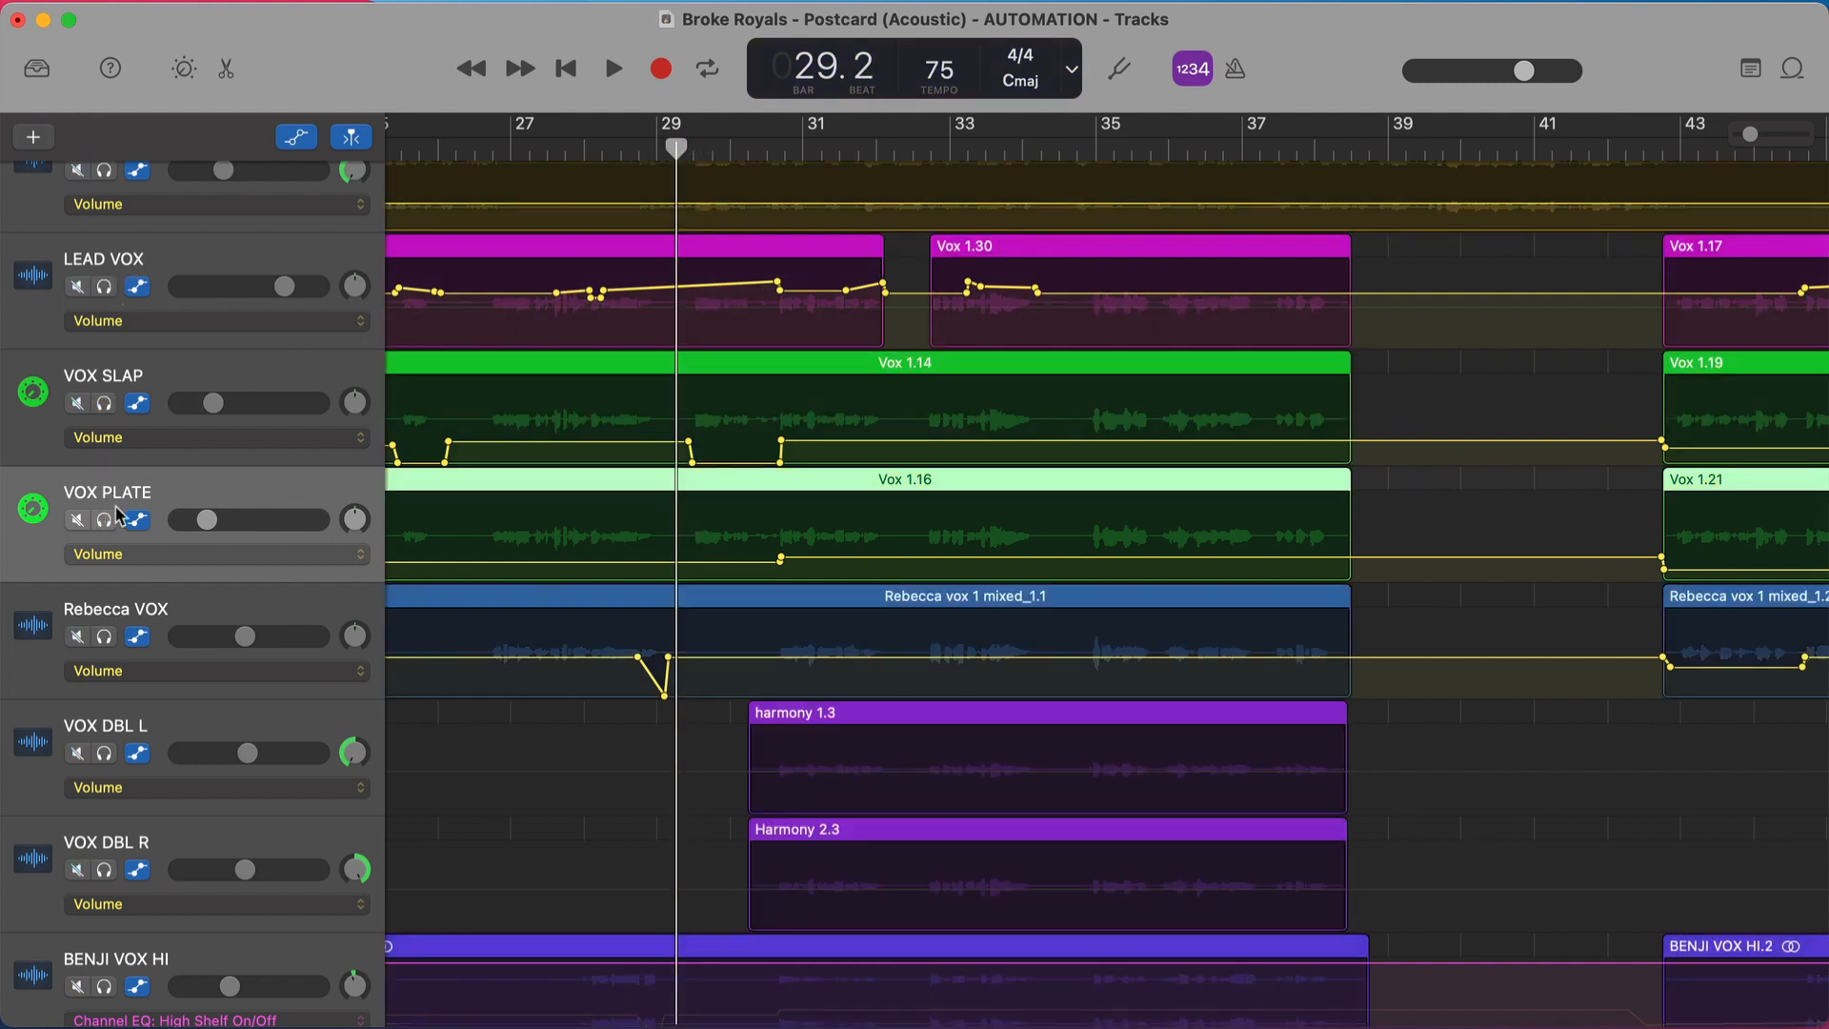
{"action": "key", "text": "space"}
{"action": "scroll", "coordinate": [674, 467], "scroll_direction": "left", "scroll_amount": 2}
{"action": "scroll", "coordinate": [674, 467], "scroll_direction": "left", "scroll_amount": 2}
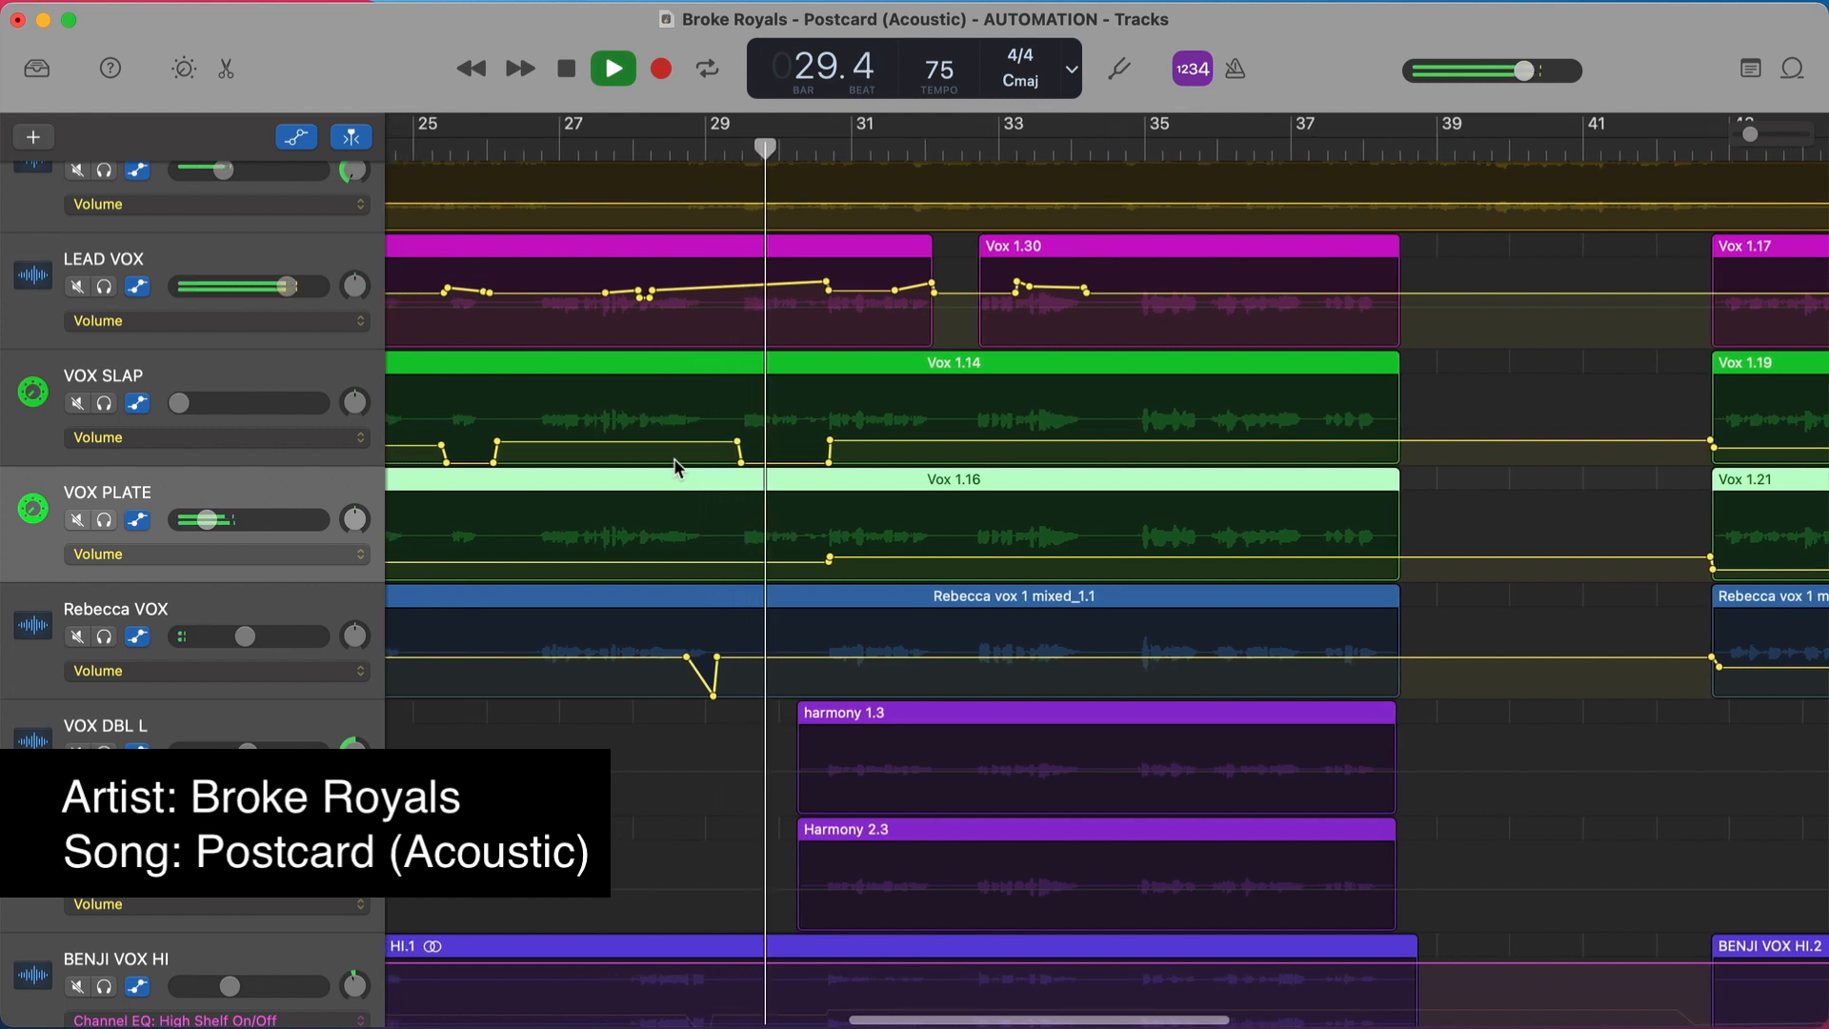
{"action": "scroll", "coordinate": [675, 467], "scroll_direction": "left", "scroll_amount": 3}
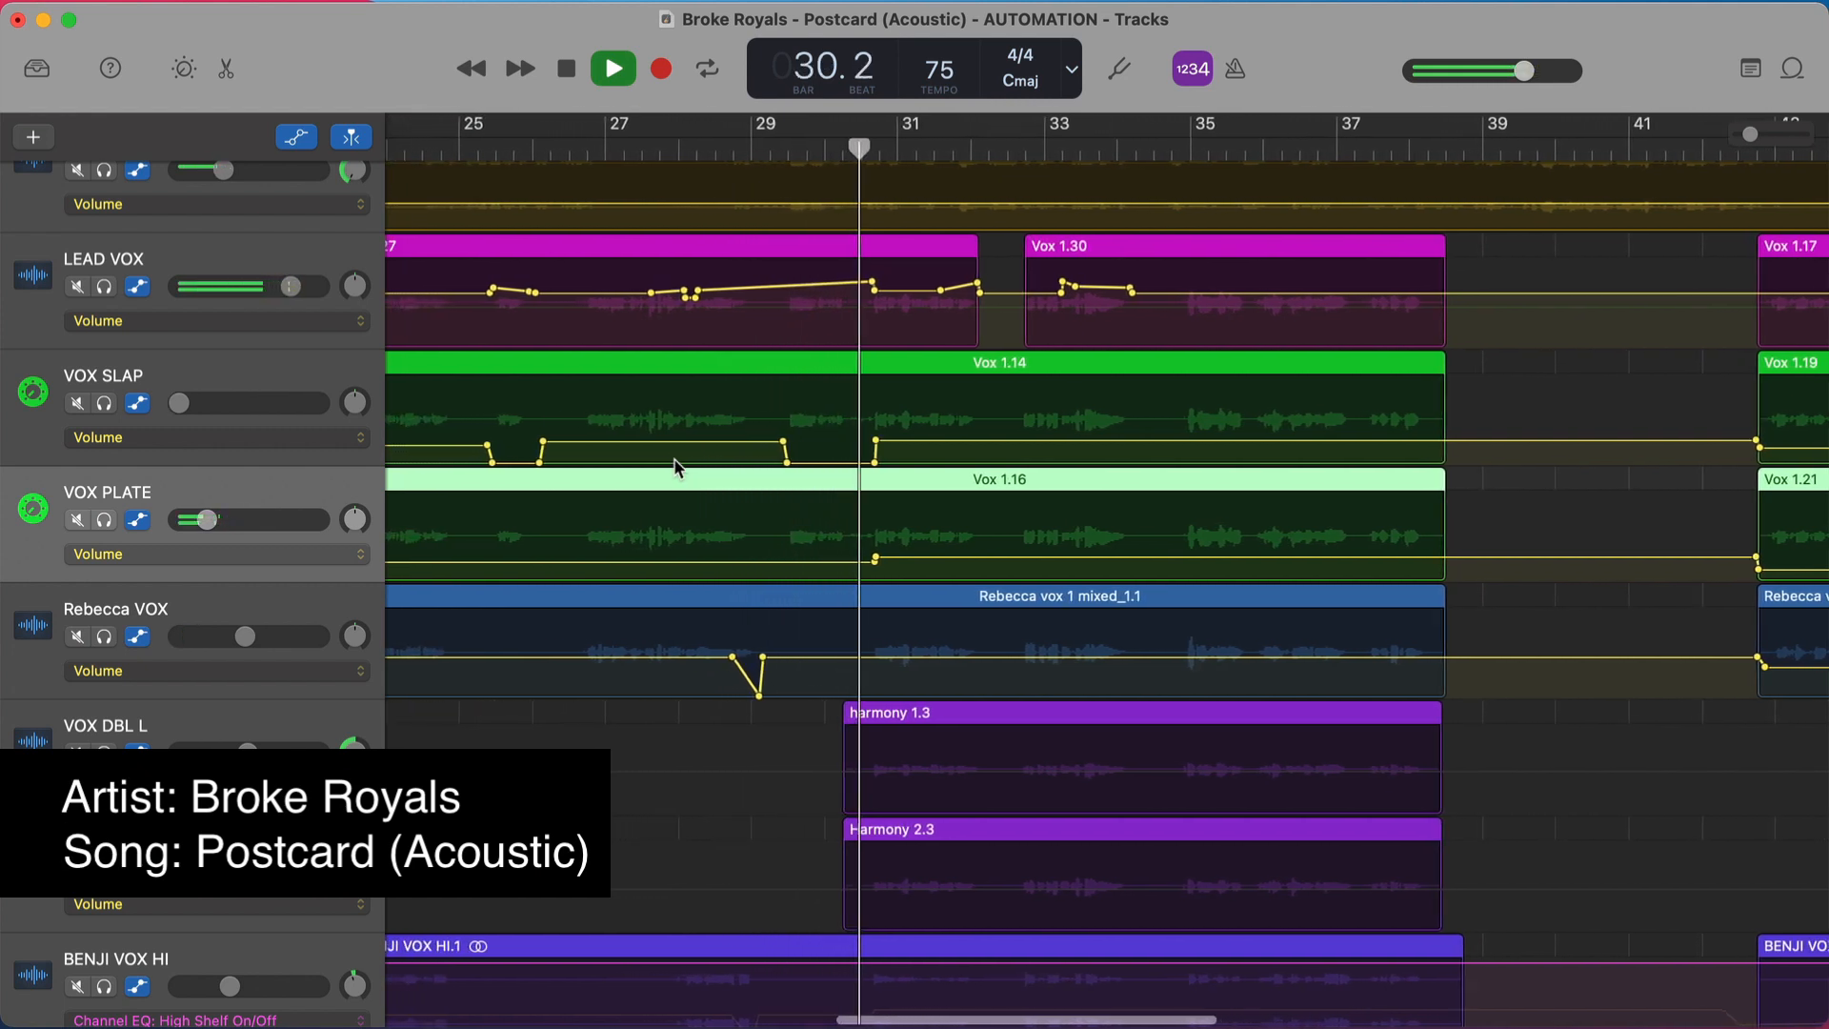
{"action": "scroll", "coordinate": [674, 467], "scroll_direction": "left", "scroll_amount": 5}
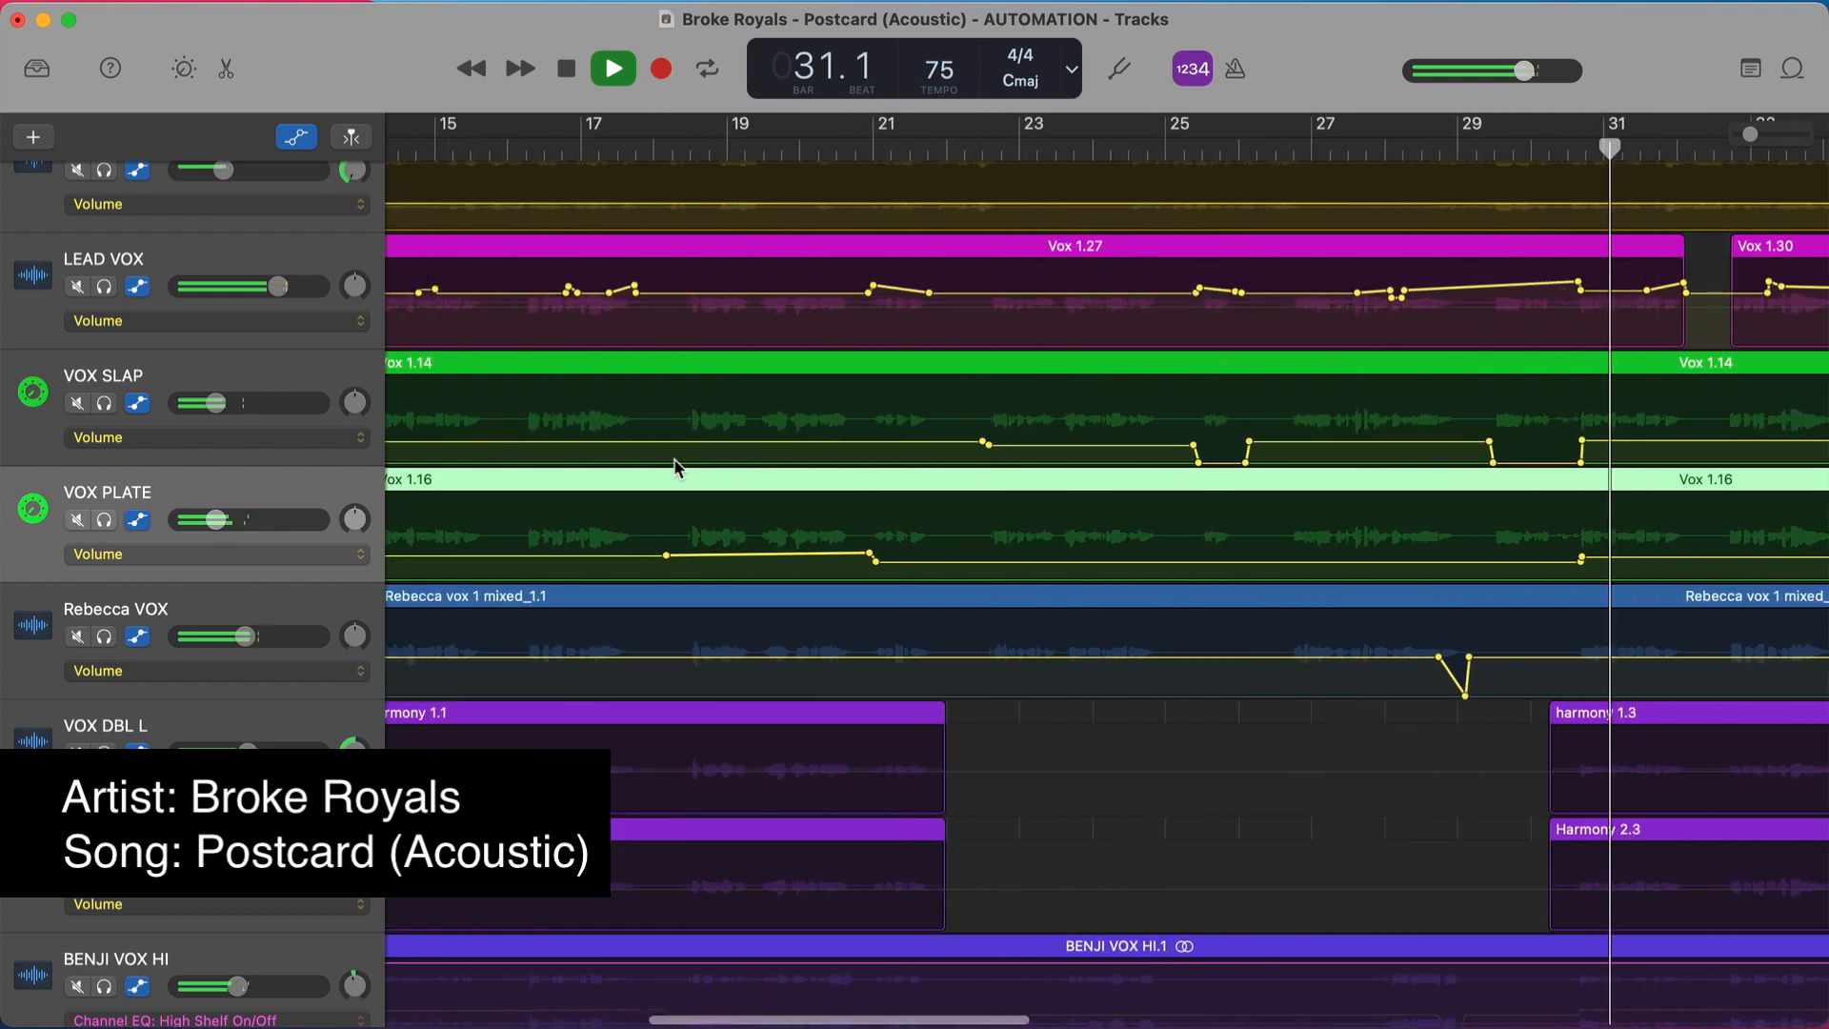
{"action": "key", "text": "space"}
Move the playhead to bar 15.3 and turn off the automation on the VOX SLAP and VOX PLATE tracks.
{"action": "scroll", "coordinate": [675, 466], "scroll_direction": "right", "scroll_amount": 1}
{"action": "scroll", "coordinate": [674, 467], "scroll_direction": "right", "scroll_amount": 2}
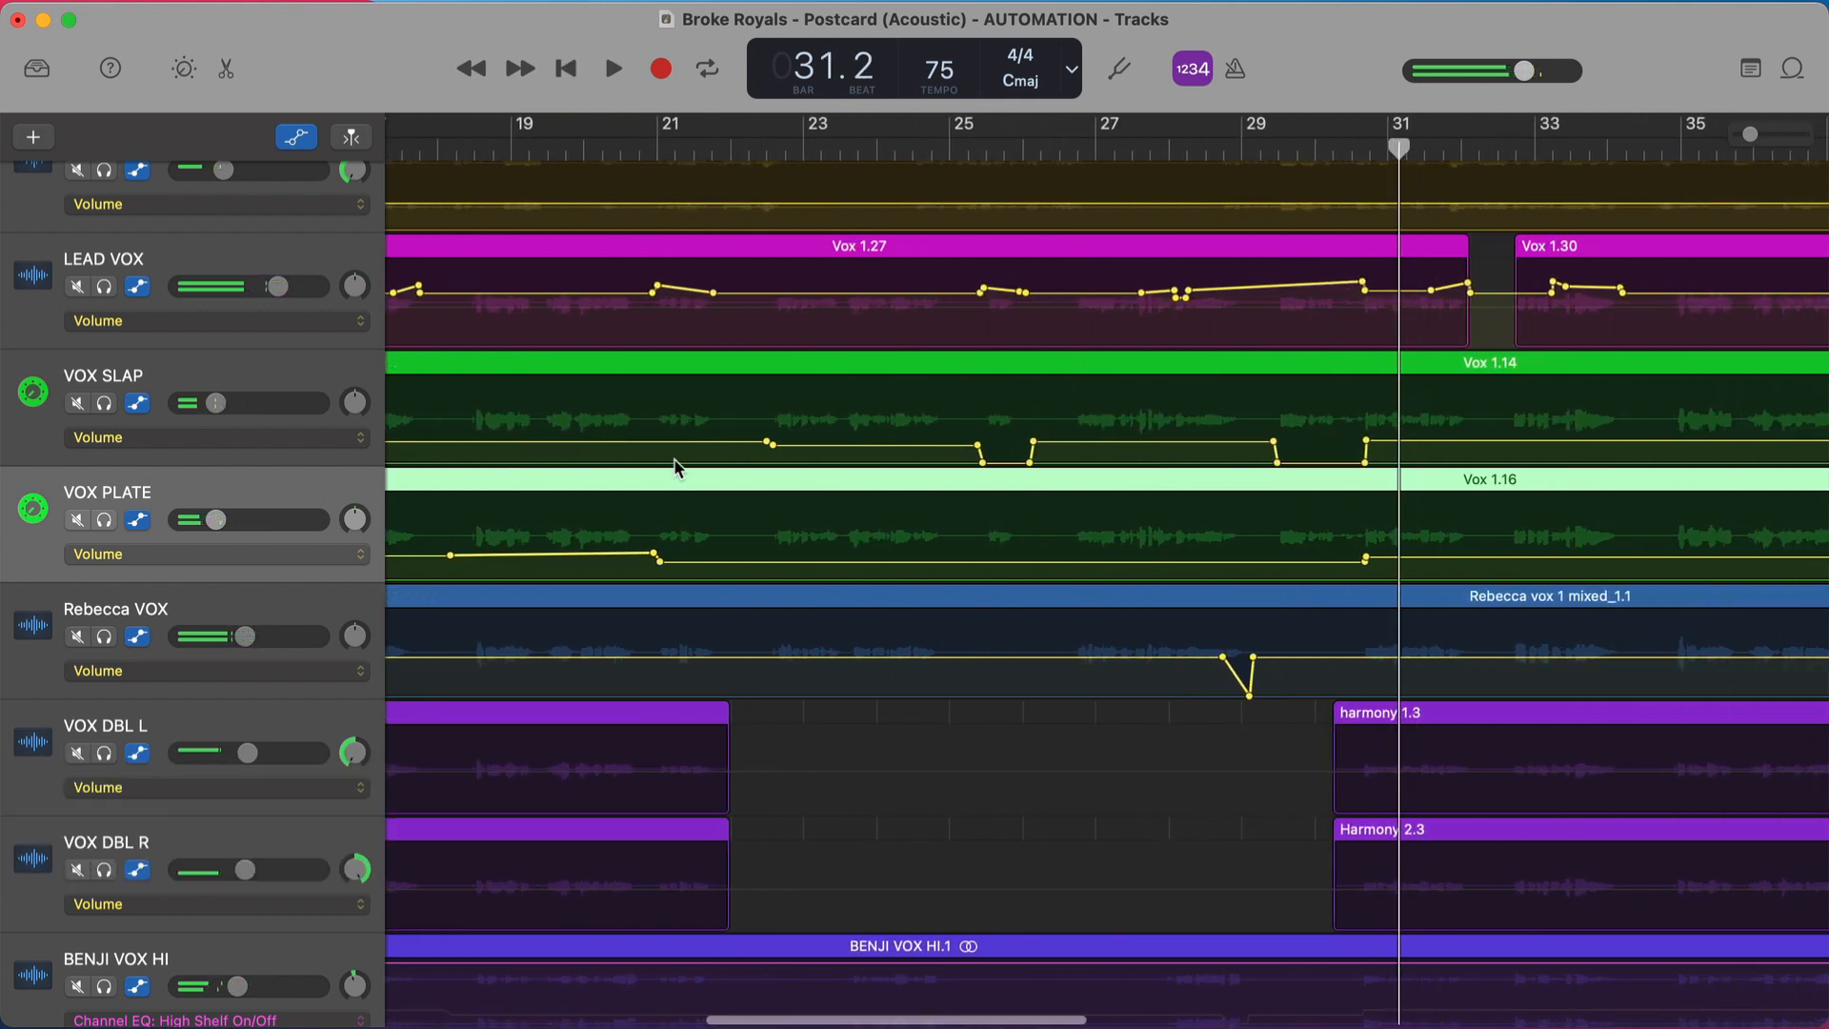
{"action": "scroll", "coordinate": [1317, 503], "scroll_direction": "left", "scroll_amount": 13}
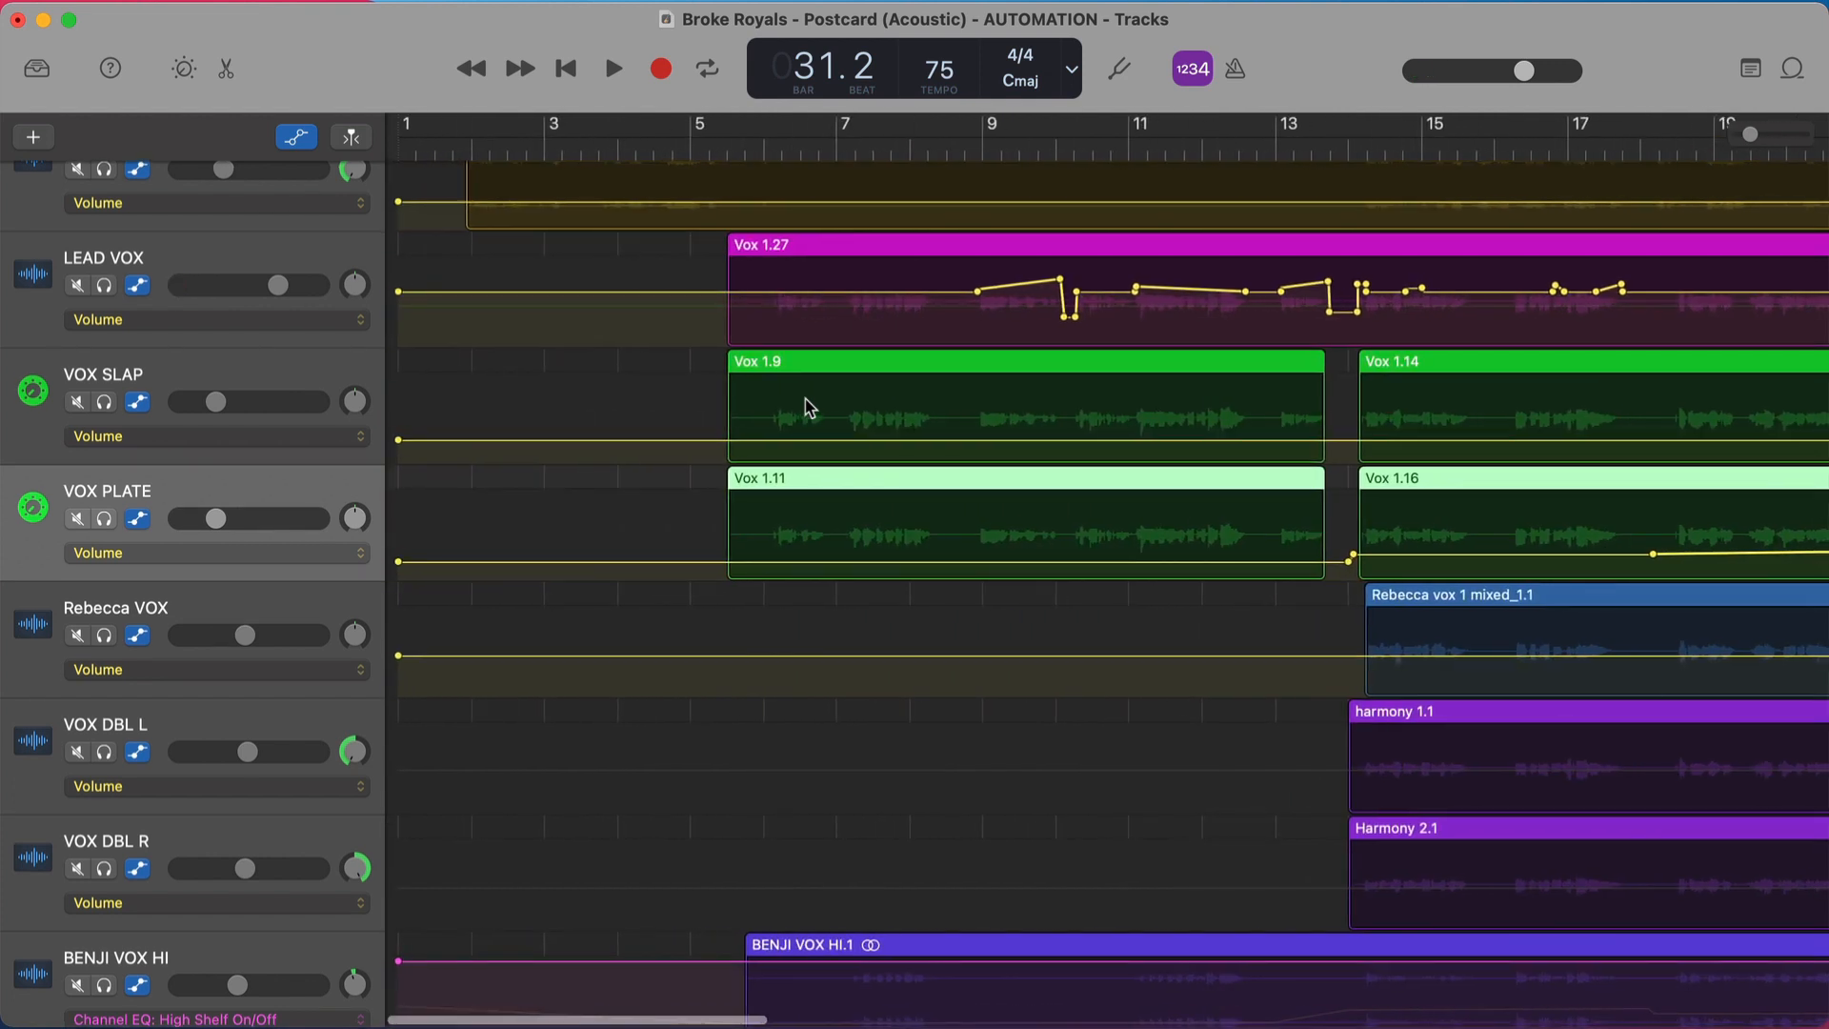
{"action": "scroll", "coordinate": [809, 408], "scroll_direction": "right", "scroll_amount": 2}
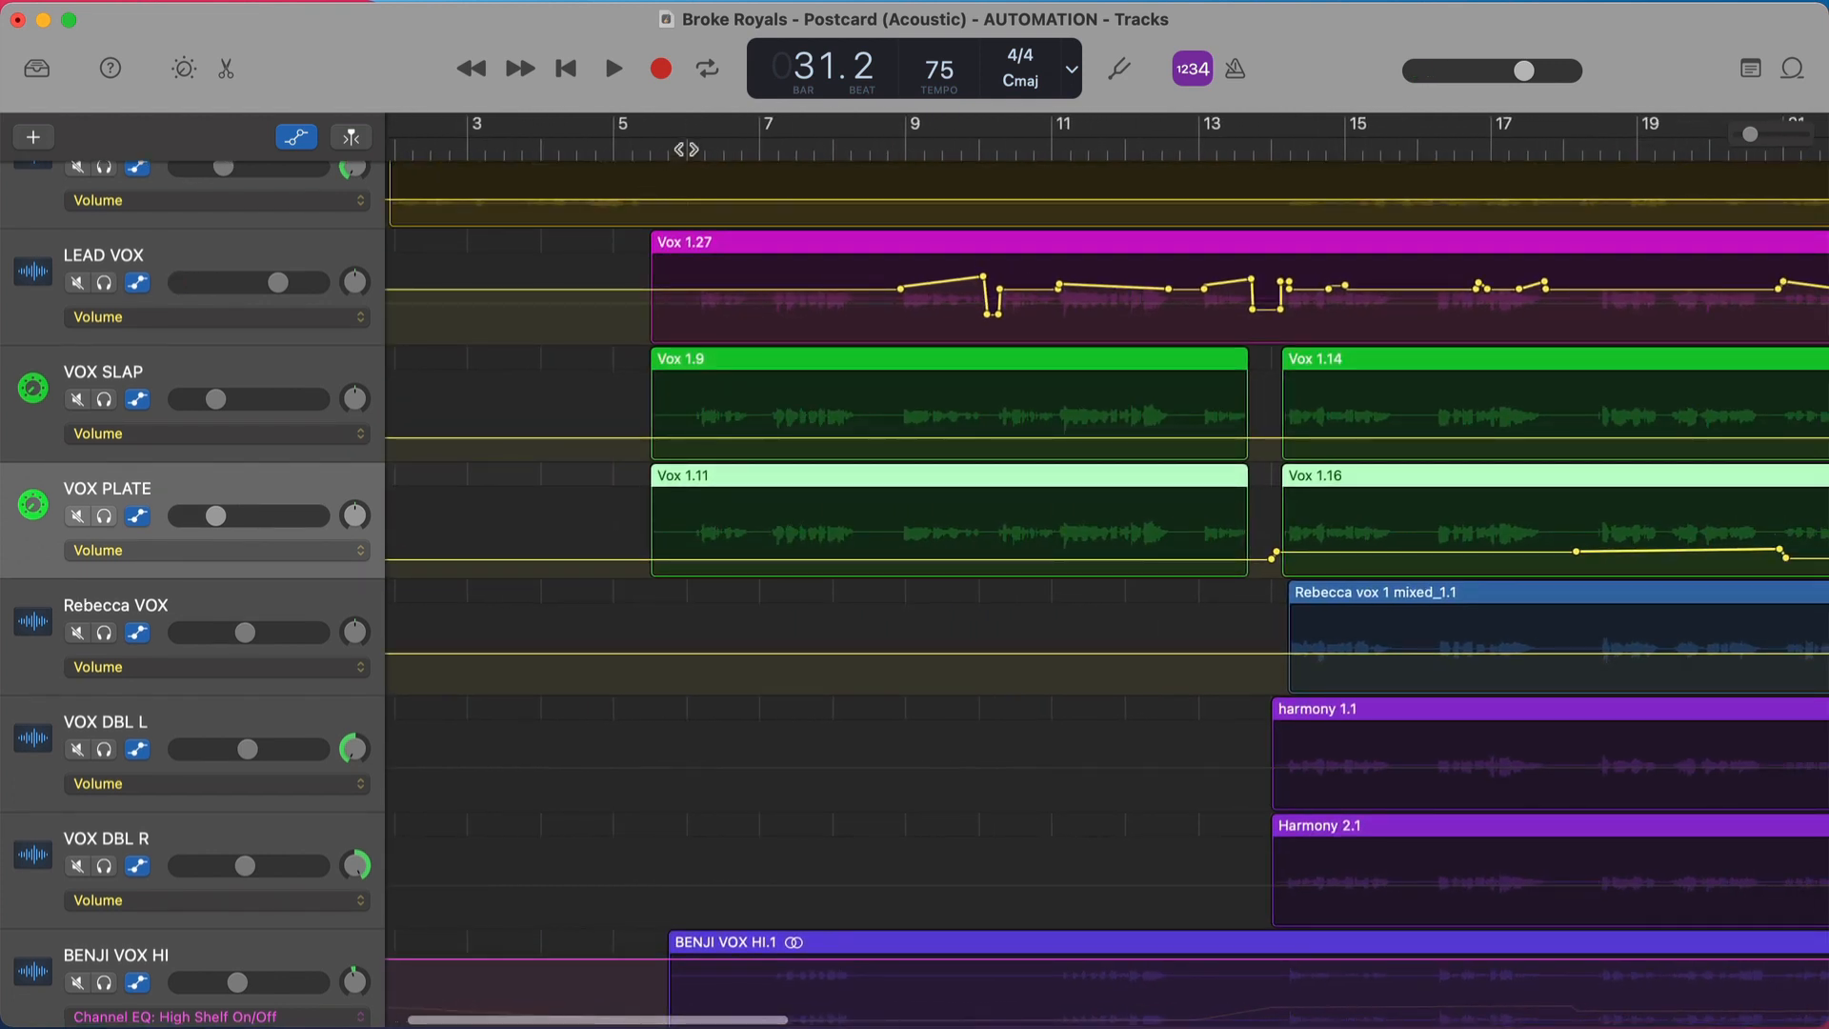
{"action": "left_click", "coordinate": [688, 145]}
{"action": "left_click", "coordinate": [1375, 145]}
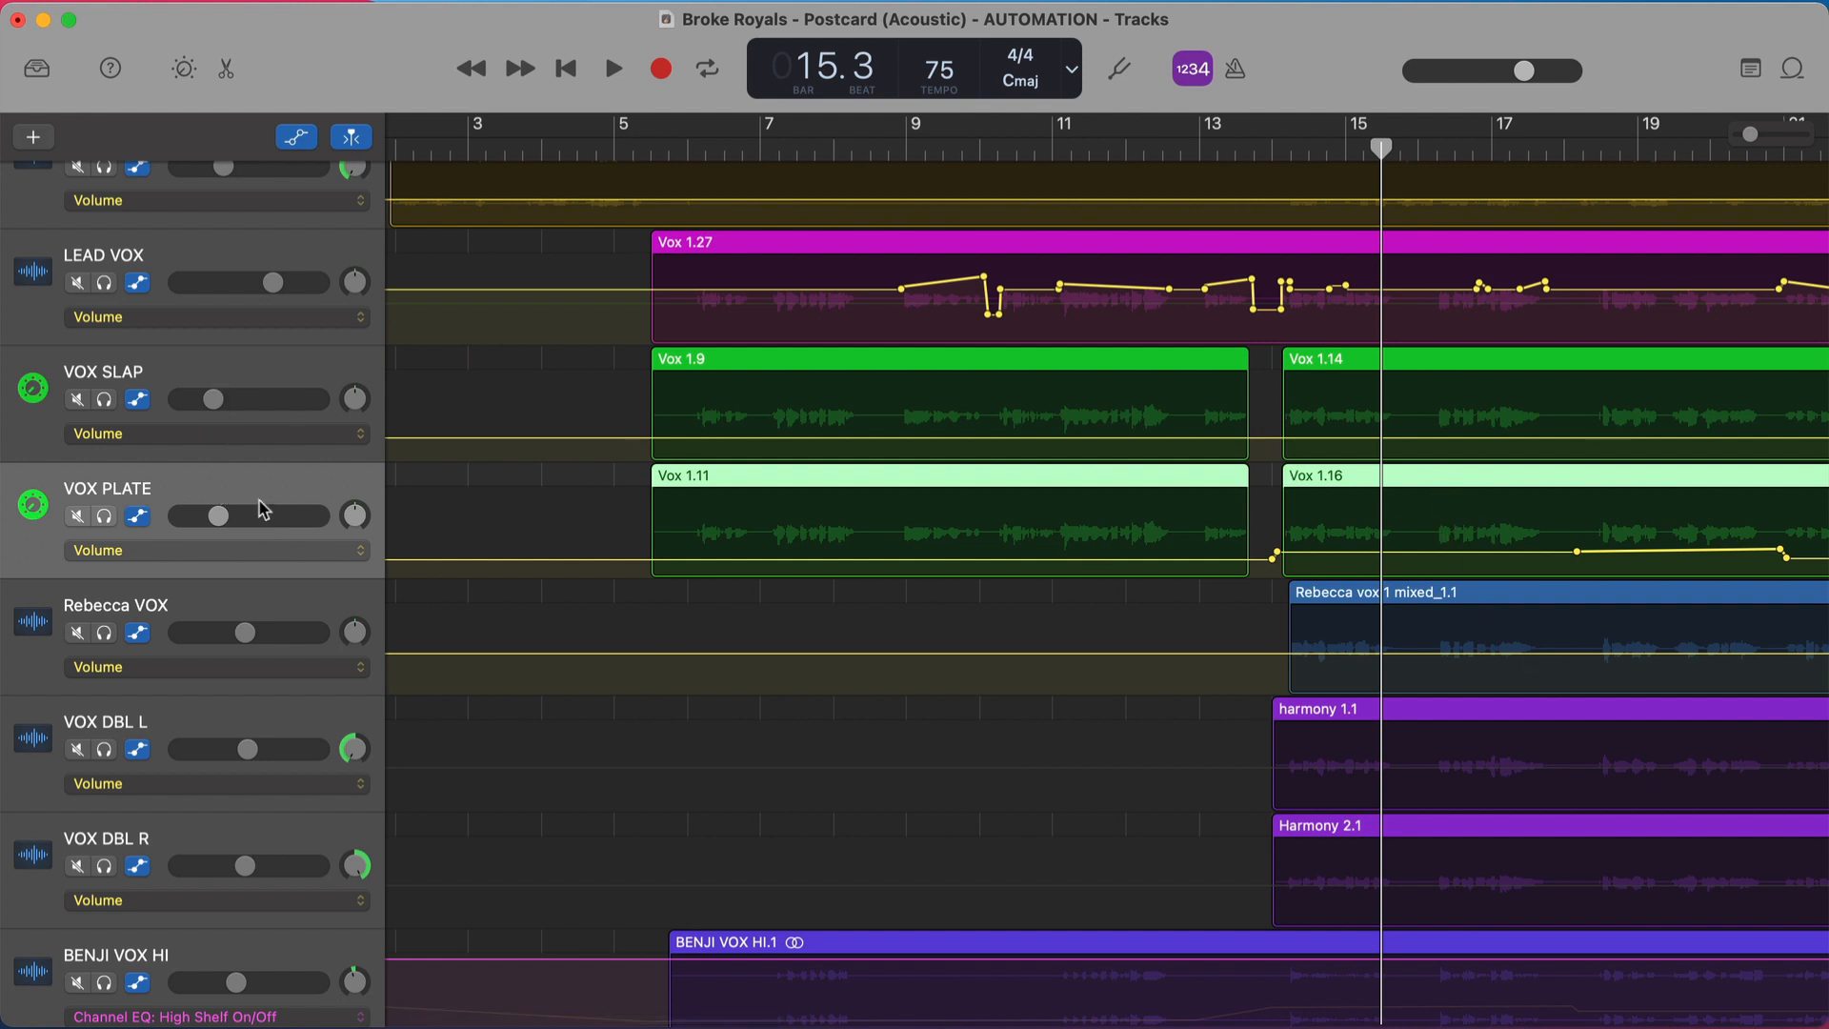
{"action": "left_click", "coordinate": [137, 399]}
{"action": "left_click", "coordinate": [138, 517]}
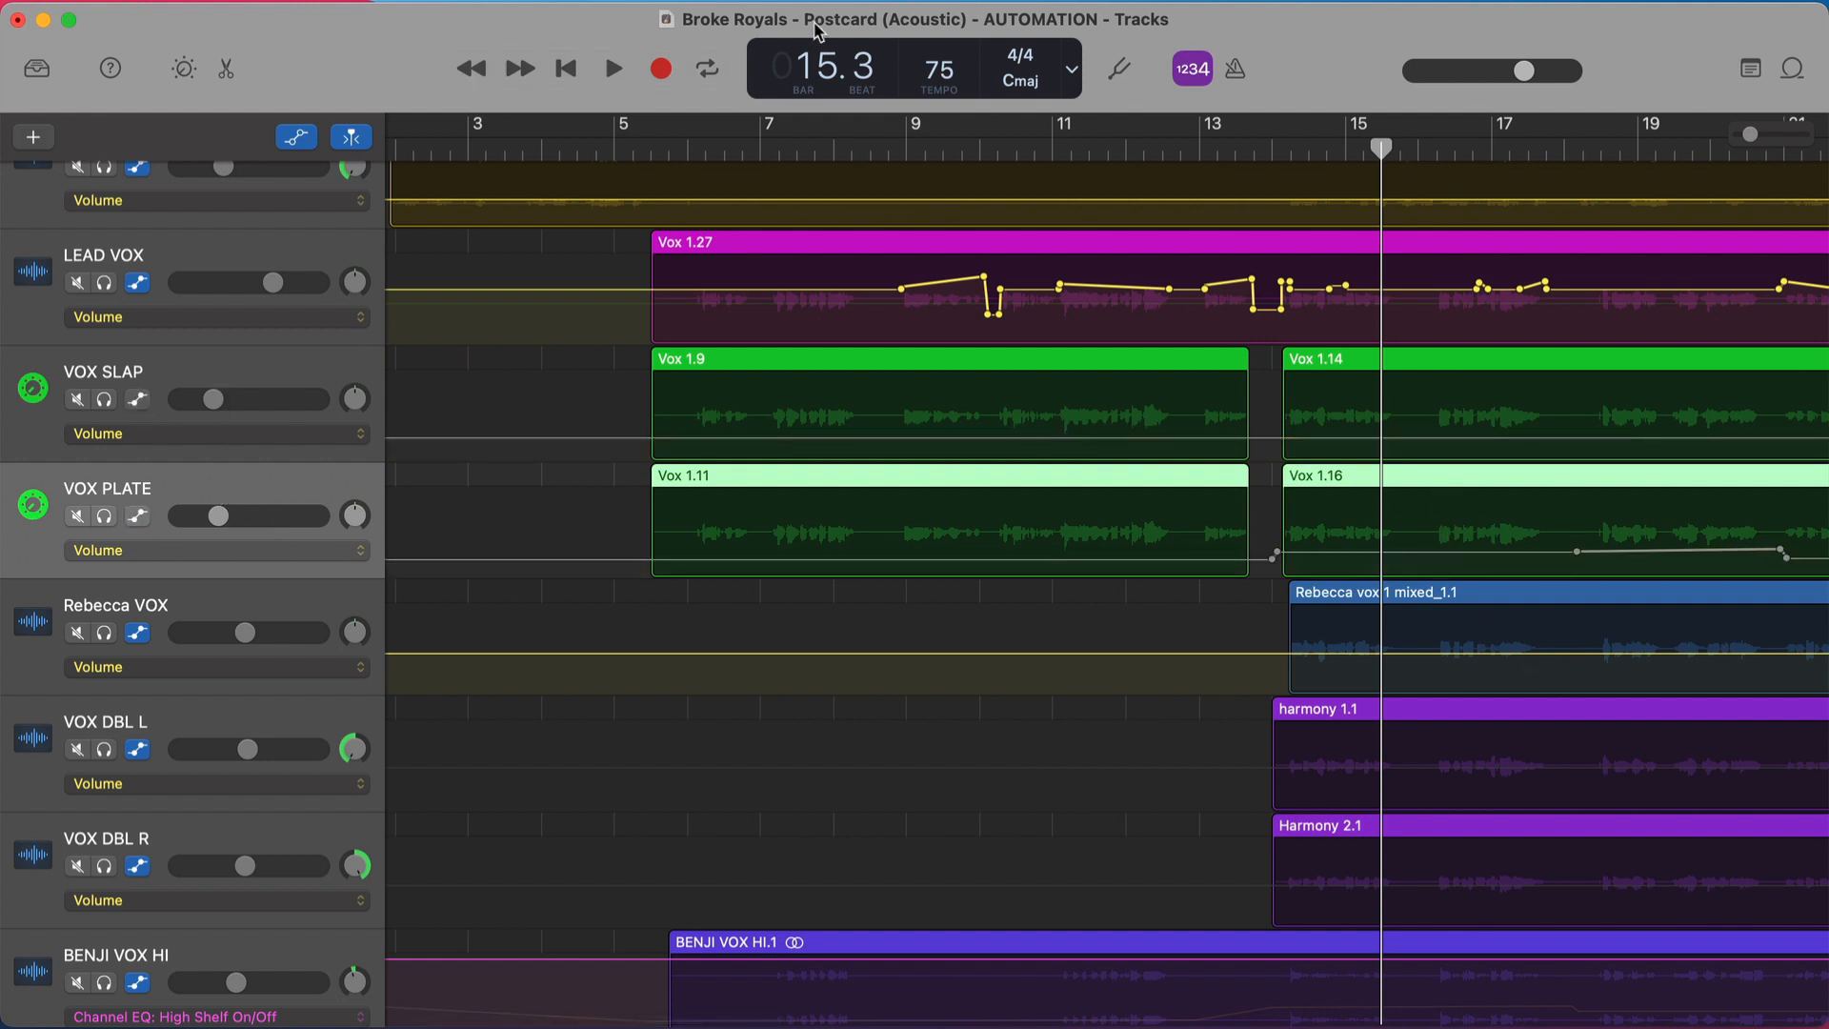
Play the mix from bar 5.3, and turn the VOX PLATE and VOX SLAP automation back on before stopping at bar 8.2.
{"action": "left_click", "coordinate": [648, 143]}
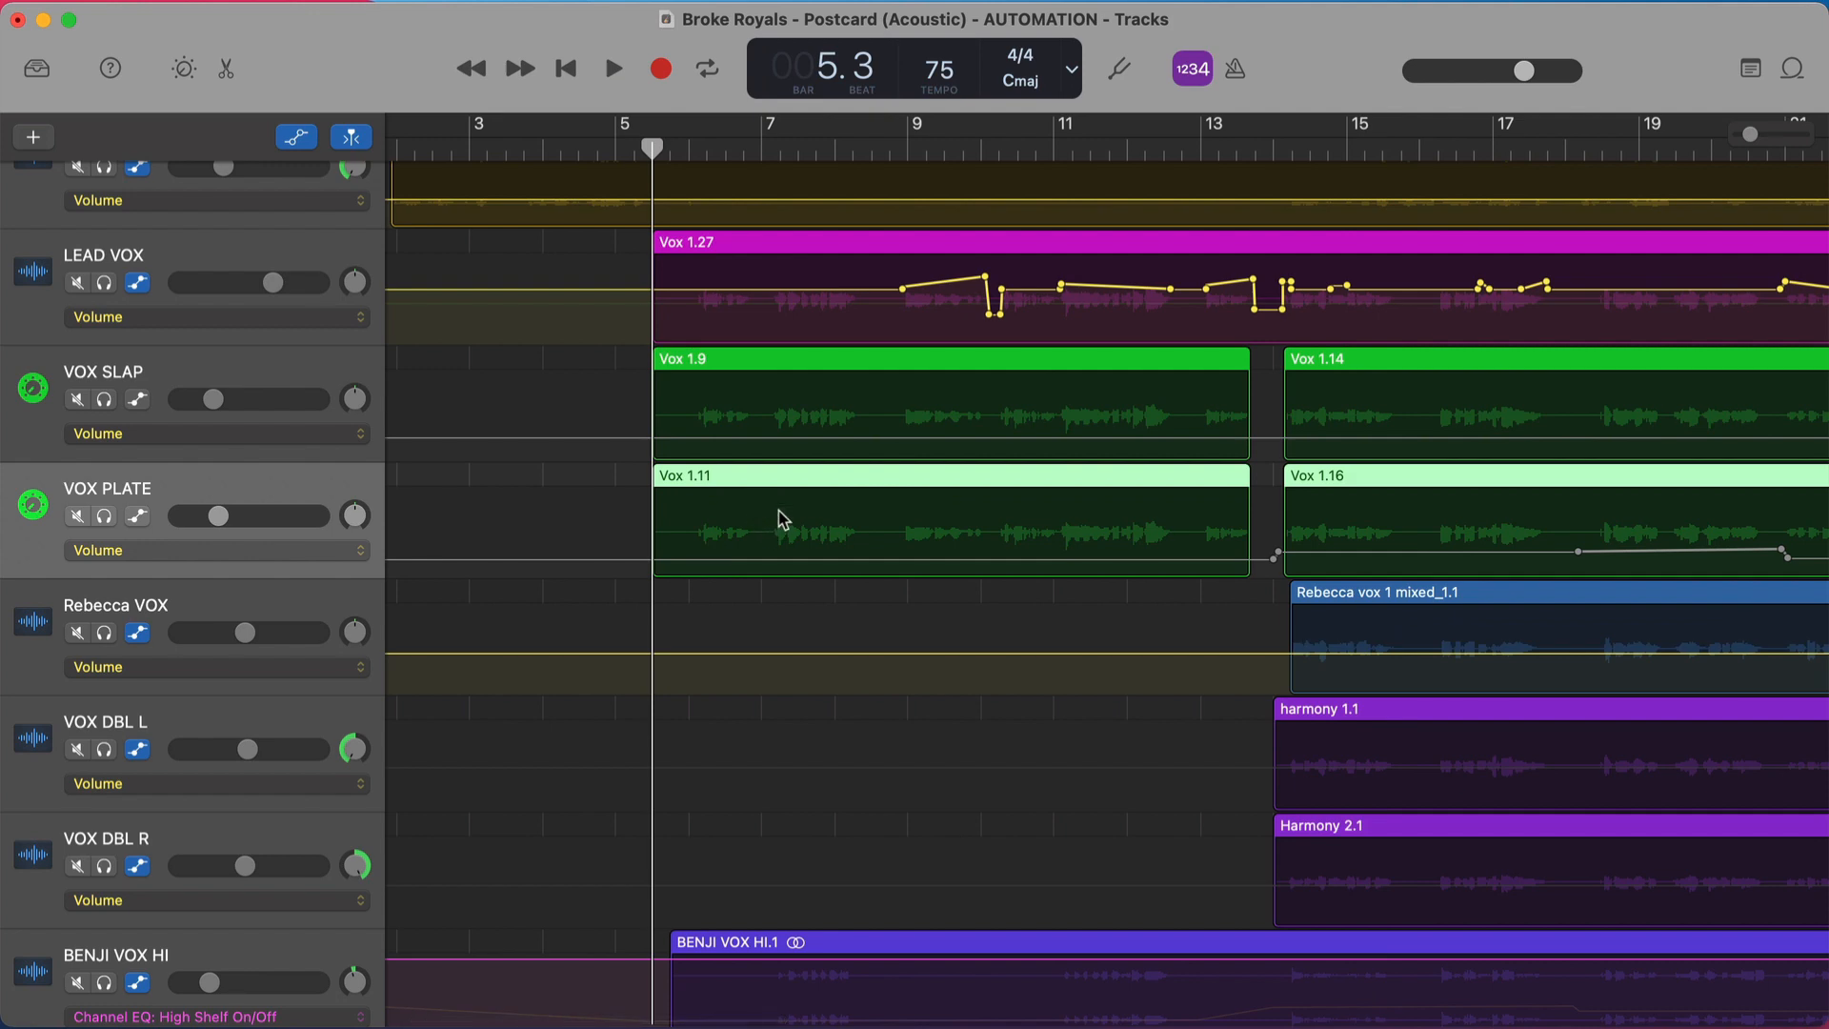
{"action": "key", "text": "space"}
{"action": "scroll", "coordinate": [781, 522], "scroll_direction": "right", "scroll_amount": 2}
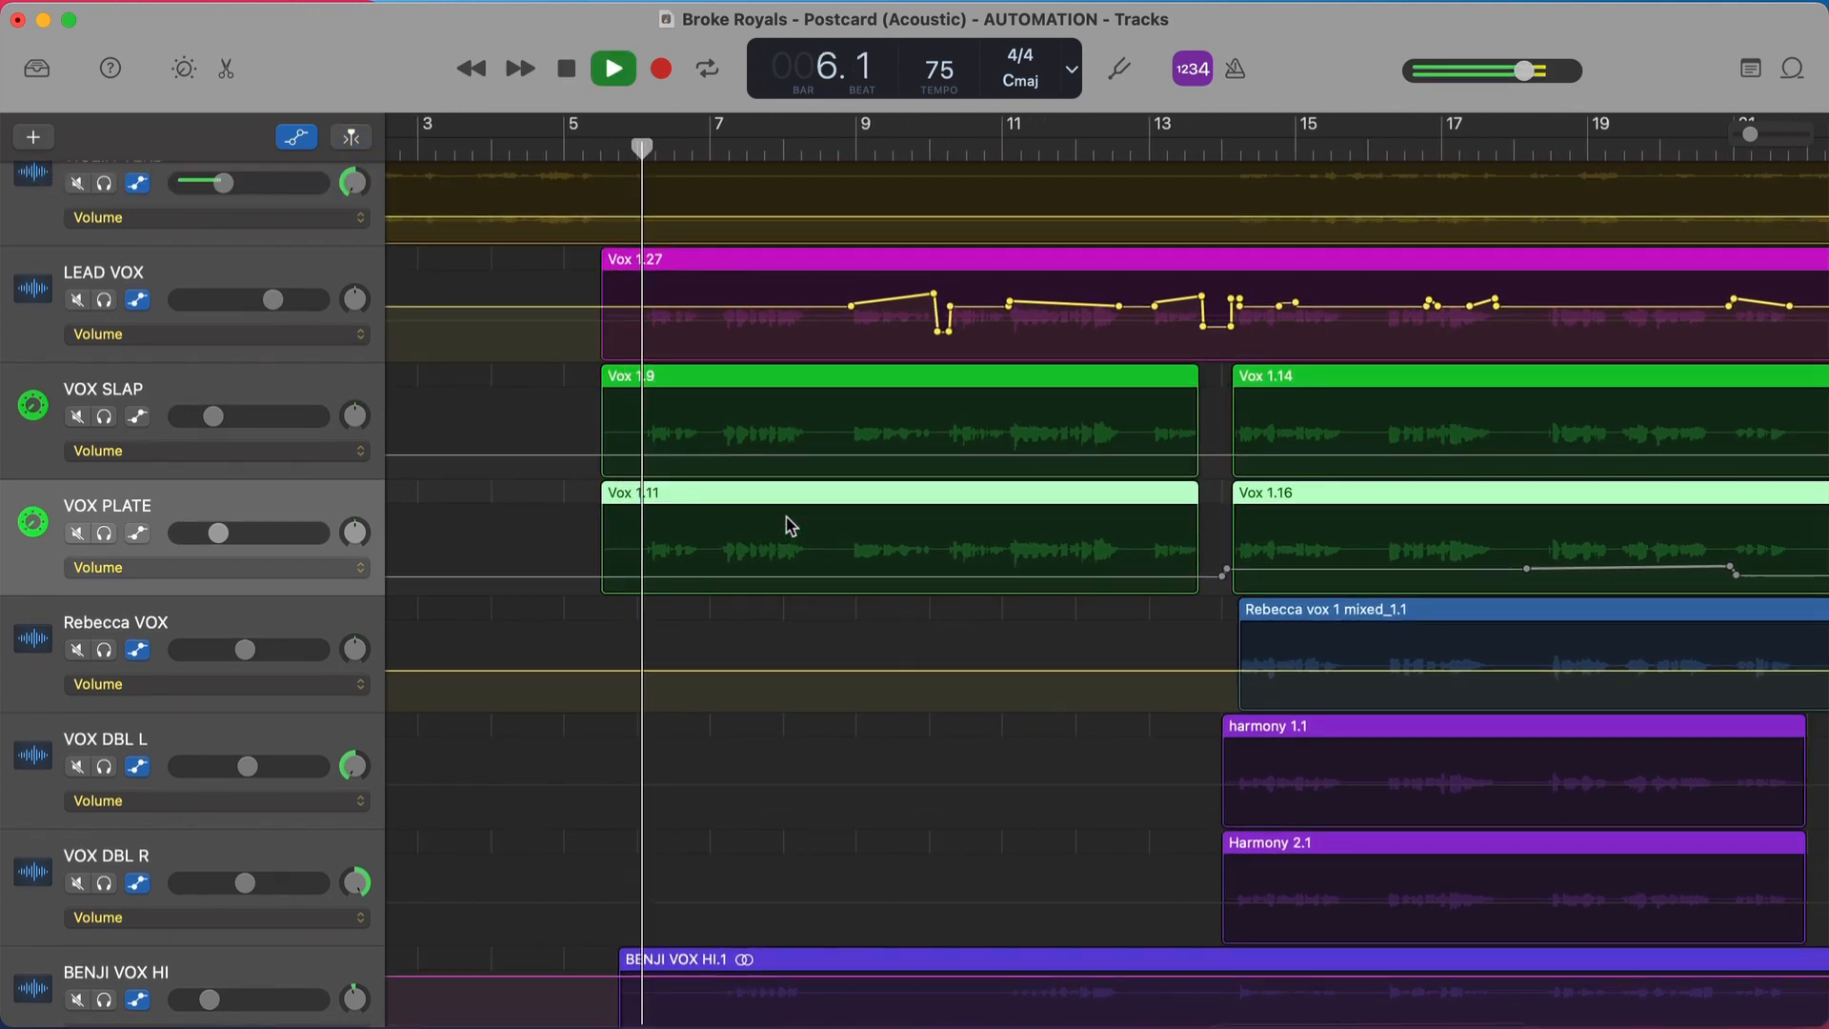
{"action": "left_click", "coordinate": [139, 534]}
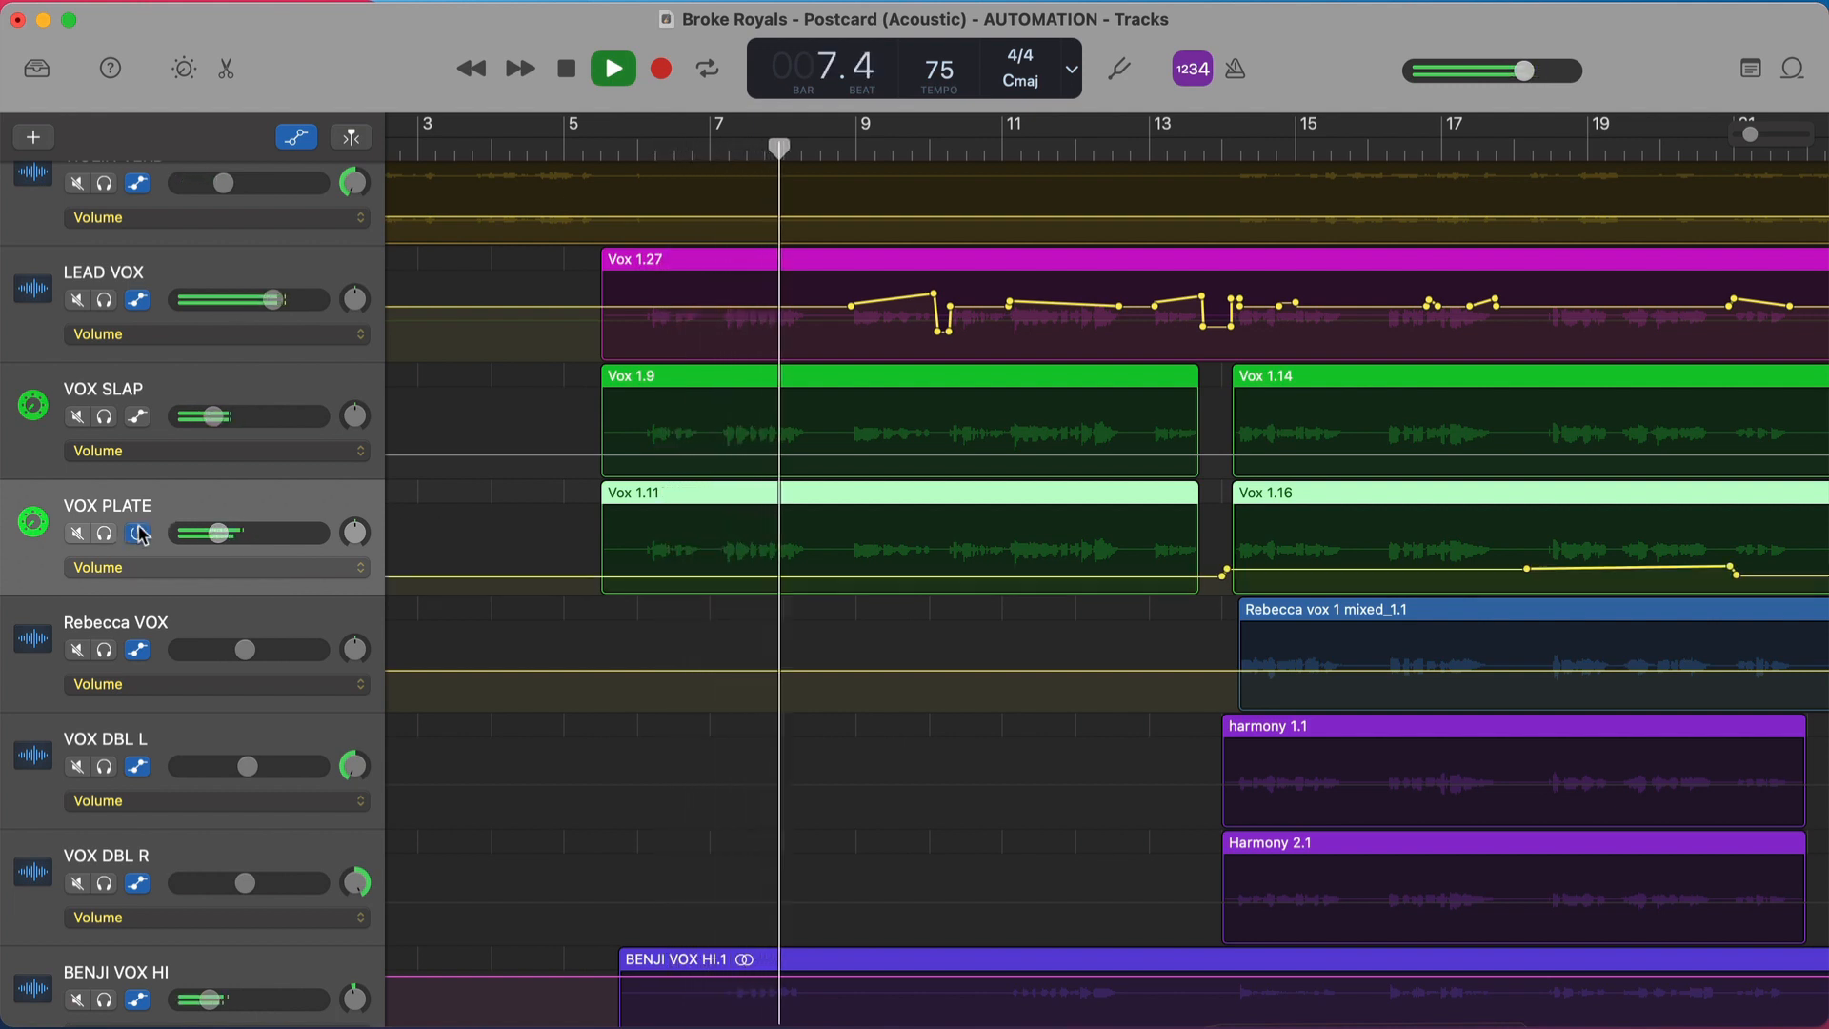
{"action": "left_click", "coordinate": [138, 416]}
{"action": "key", "text": "space"}
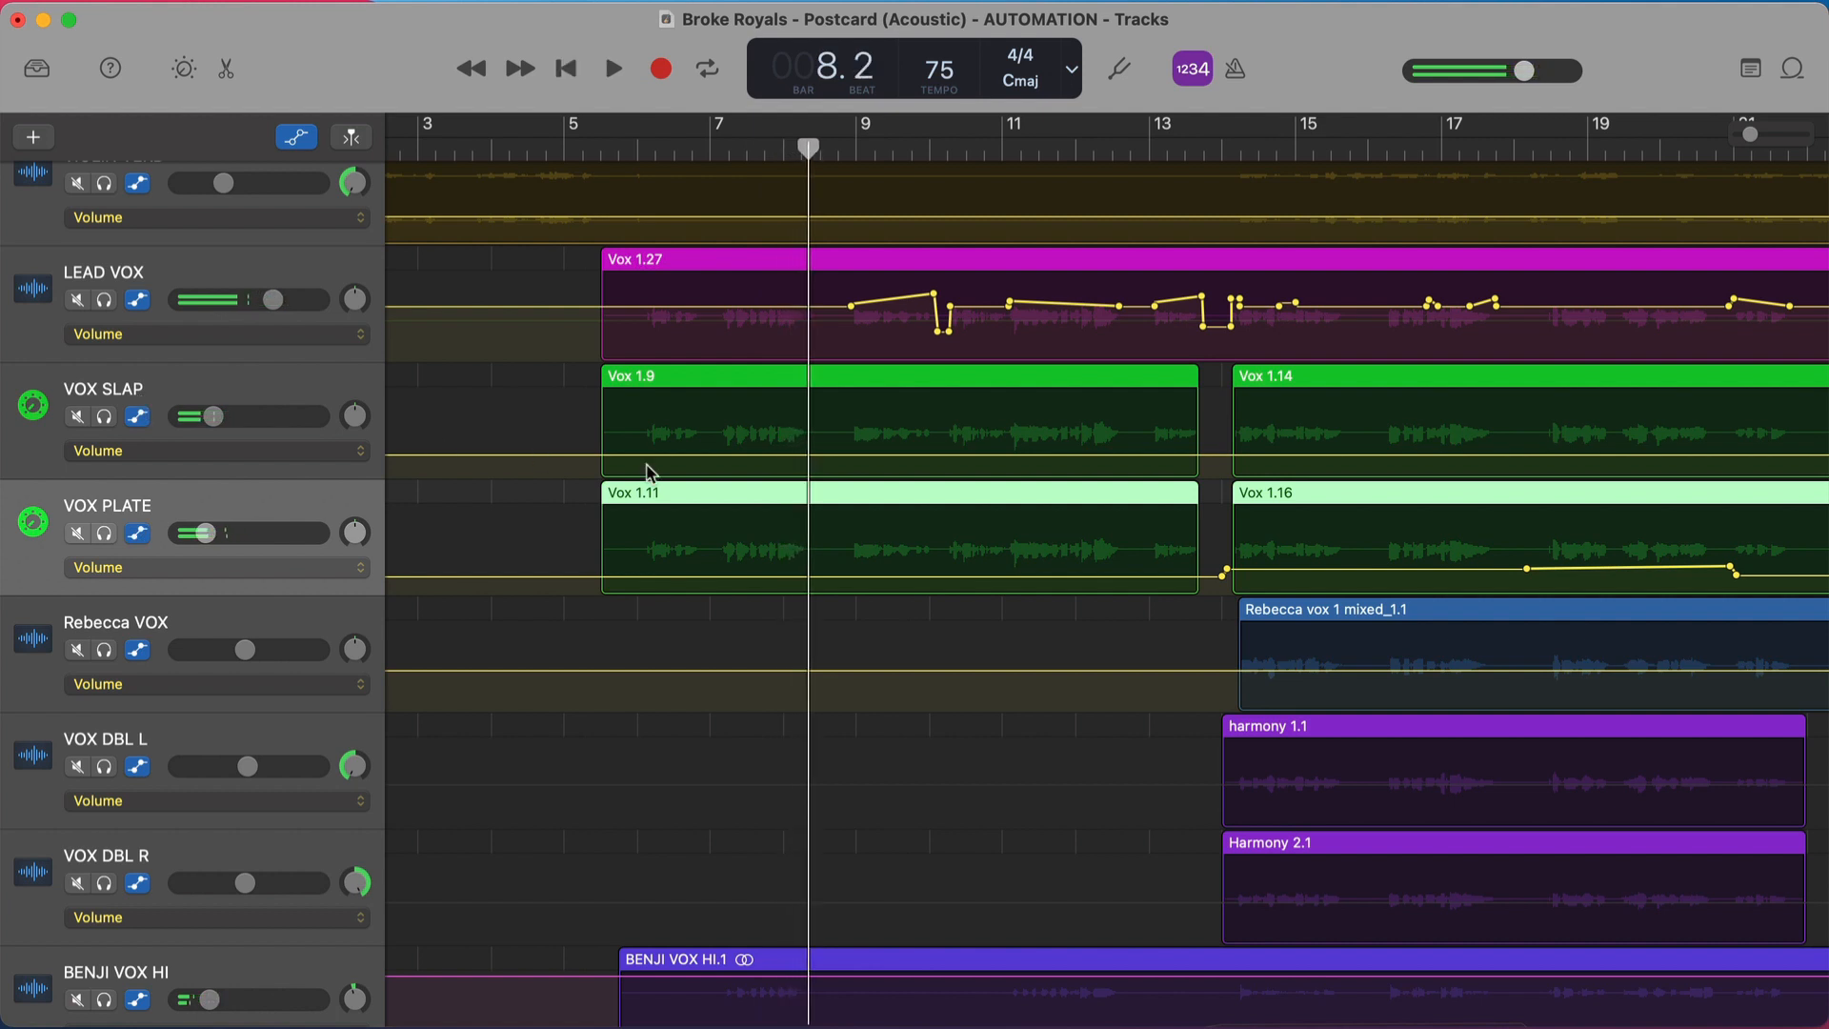
Play the first vocal lines again from bar 5.3 to 8.2 with the VOX SLAP and VOX PLATE automation active.
{"action": "left_click", "coordinate": [638, 152]}
{"action": "key", "text": "space"}
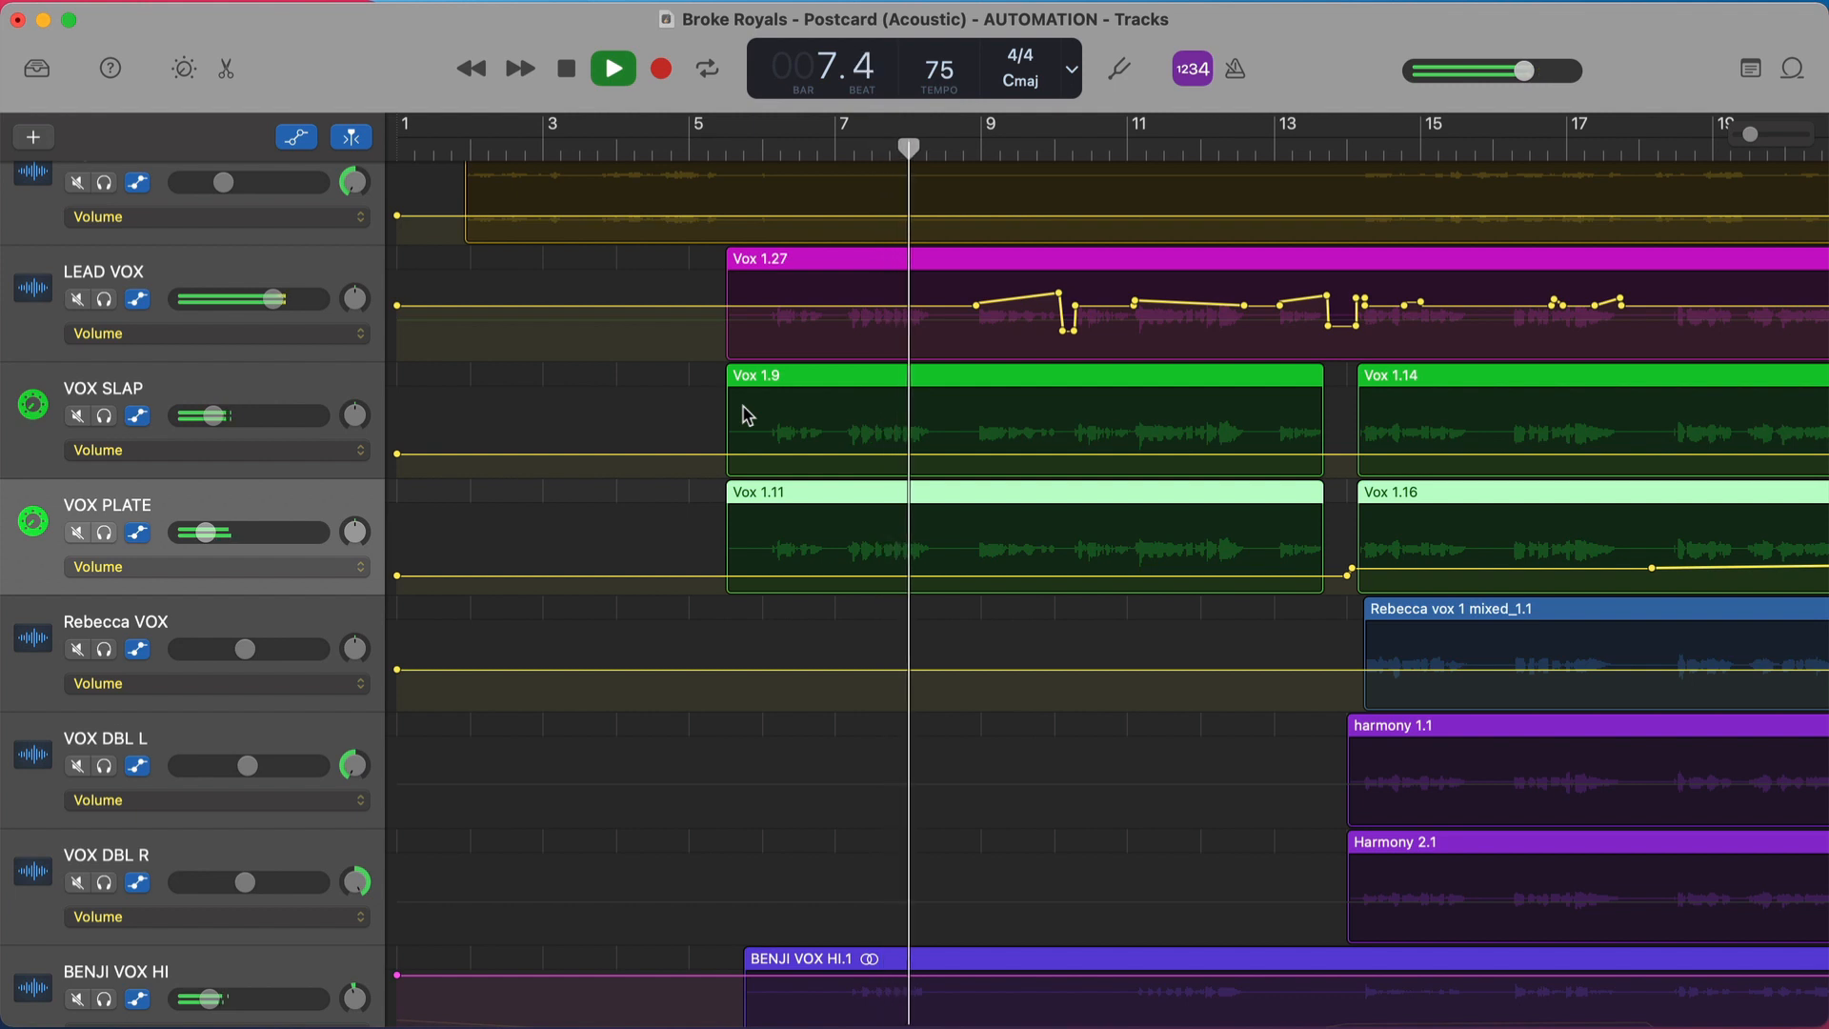
{"action": "key", "text": "space"}
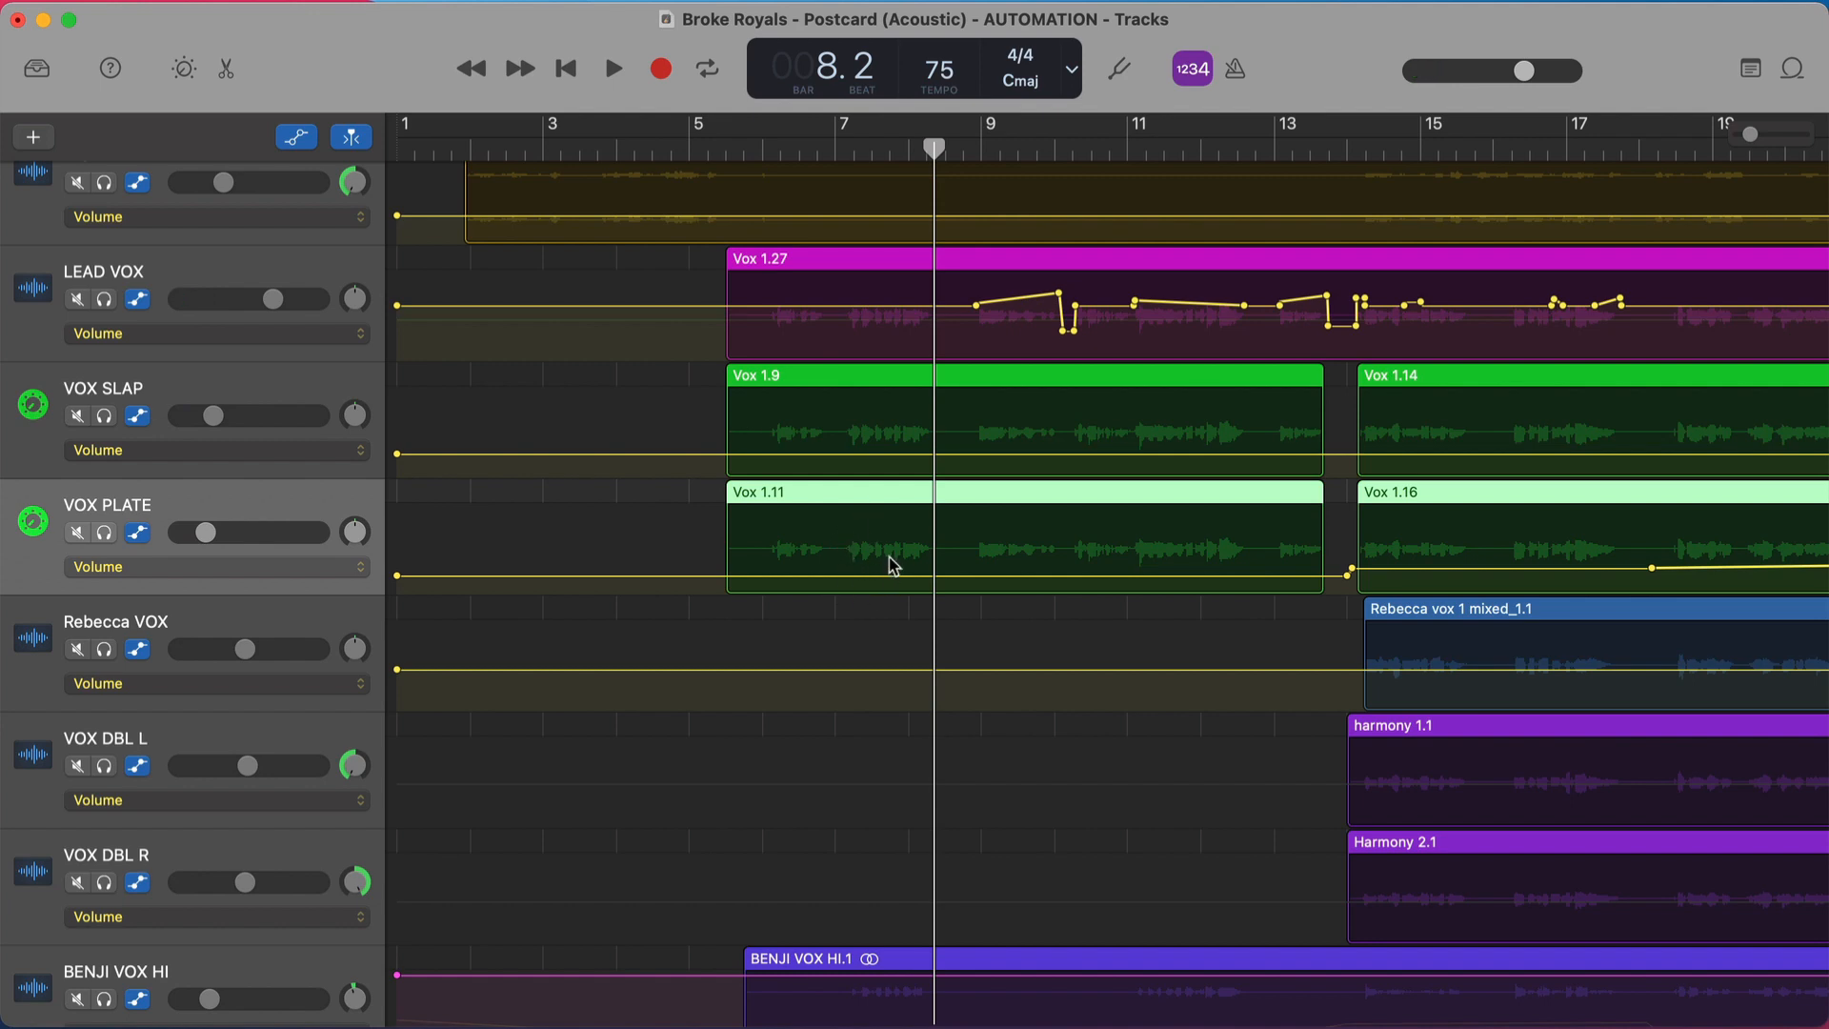
Examine the volume automation of the vocal and backing vocal tracks across the whole song, focusing on BENJI VOX MID through NEW VOX 3.
{"action": "scroll", "coordinate": [1124, 542], "scroll_direction": "right", "scroll_amount": 3}
{"action": "scroll", "coordinate": [1166, 552], "scroll_direction": "down", "scroll_amount": 1}
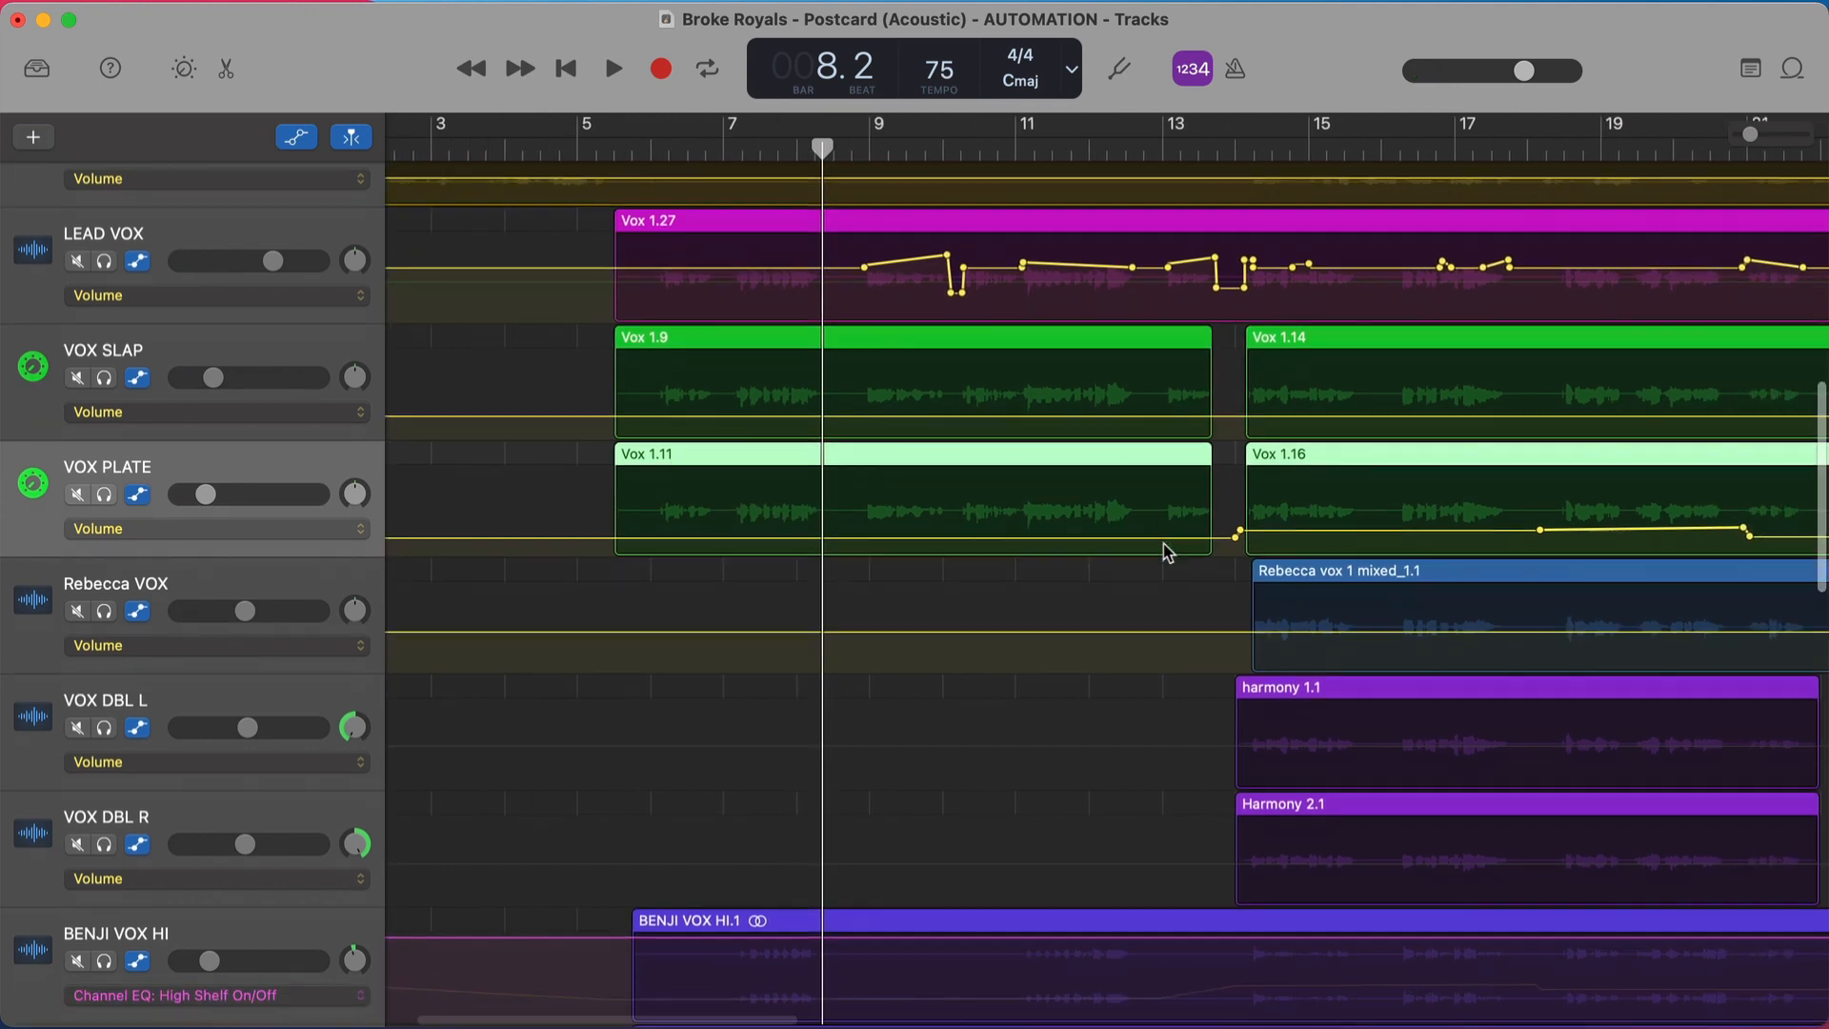
{"action": "scroll", "coordinate": [1166, 552], "scroll_direction": "down", "scroll_amount": 6}
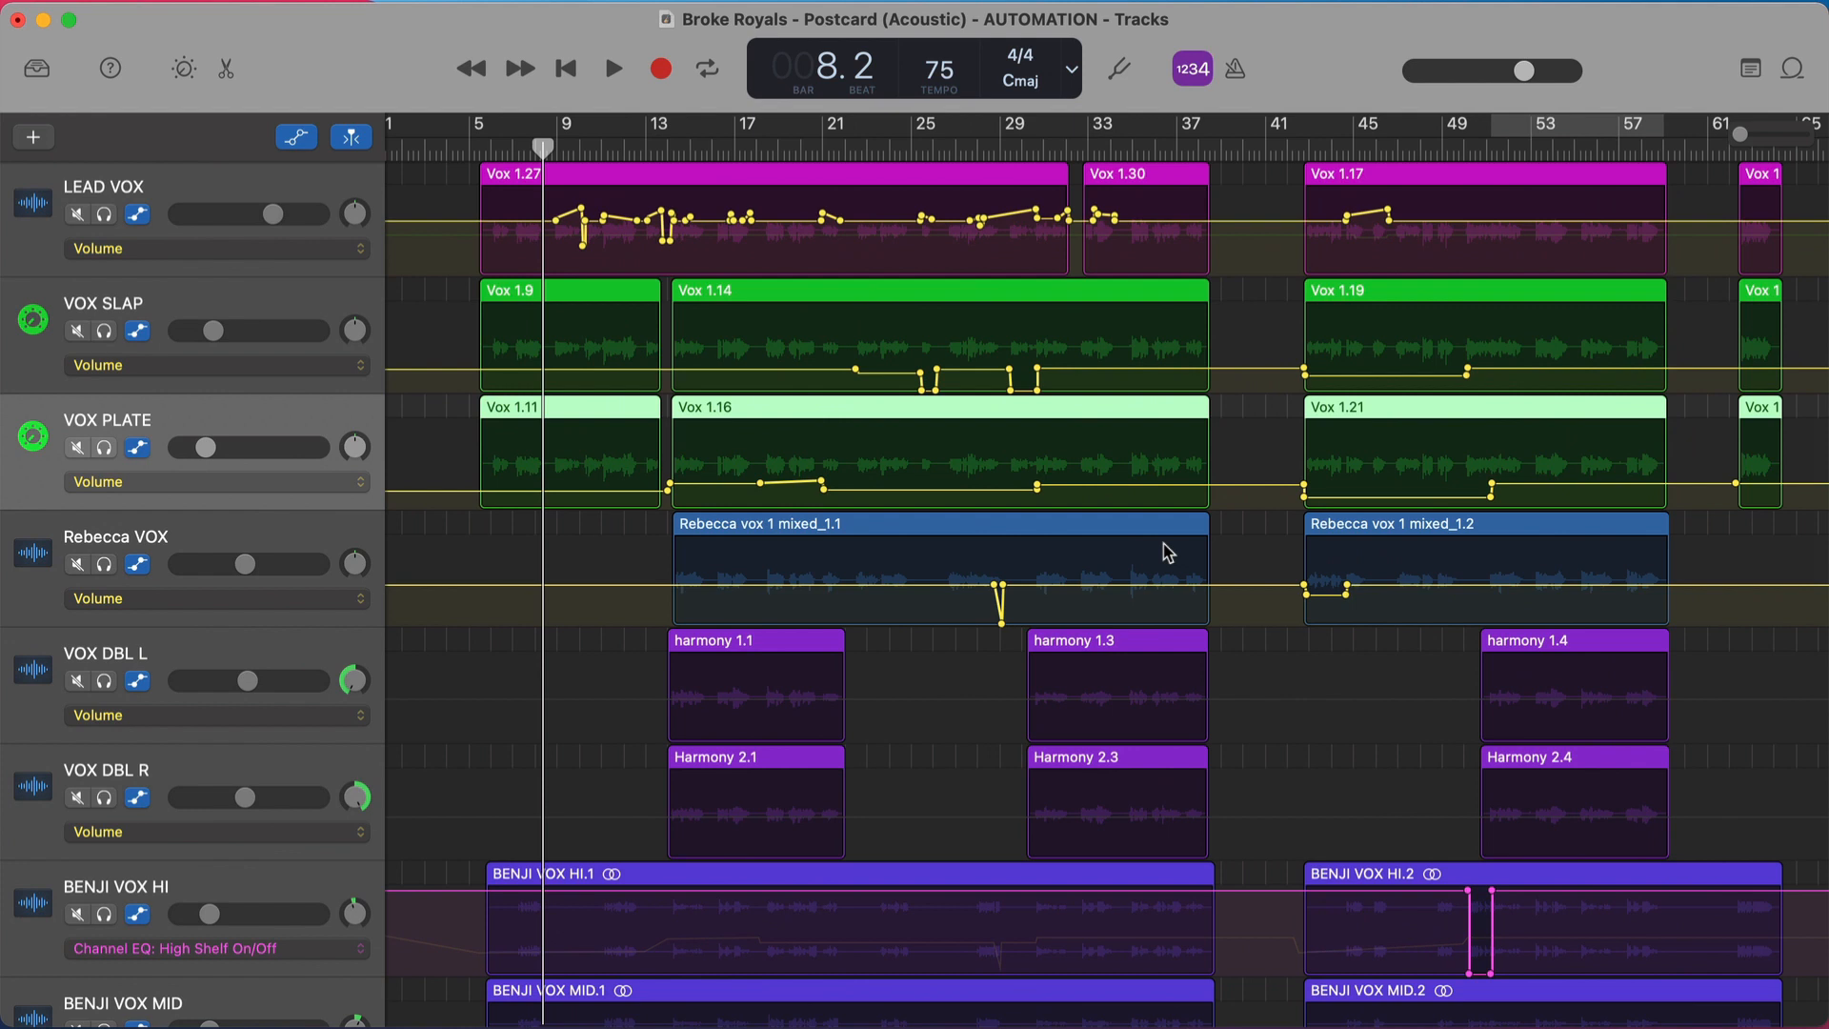
{"action": "scroll", "coordinate": [1168, 552], "scroll_direction": "down", "scroll_amount": 1}
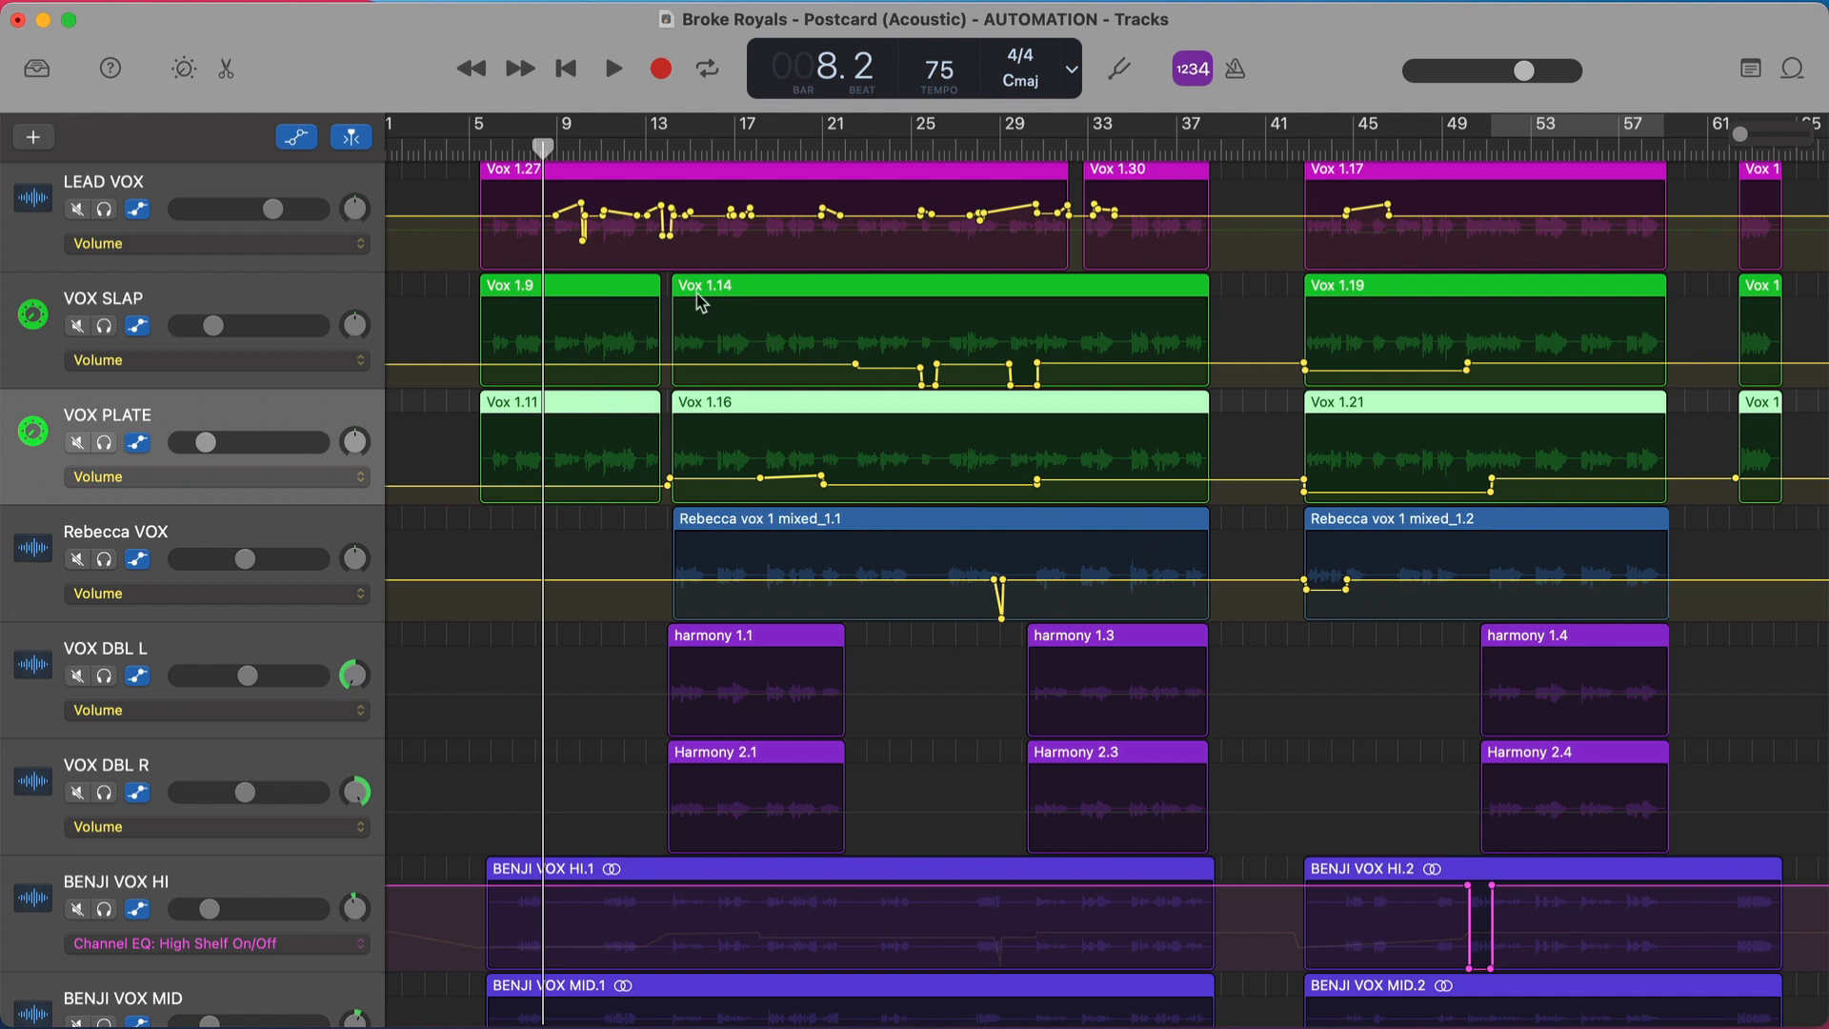
{"action": "scroll", "coordinate": [682, 424], "scroll_direction": "up", "scroll_amount": 3}
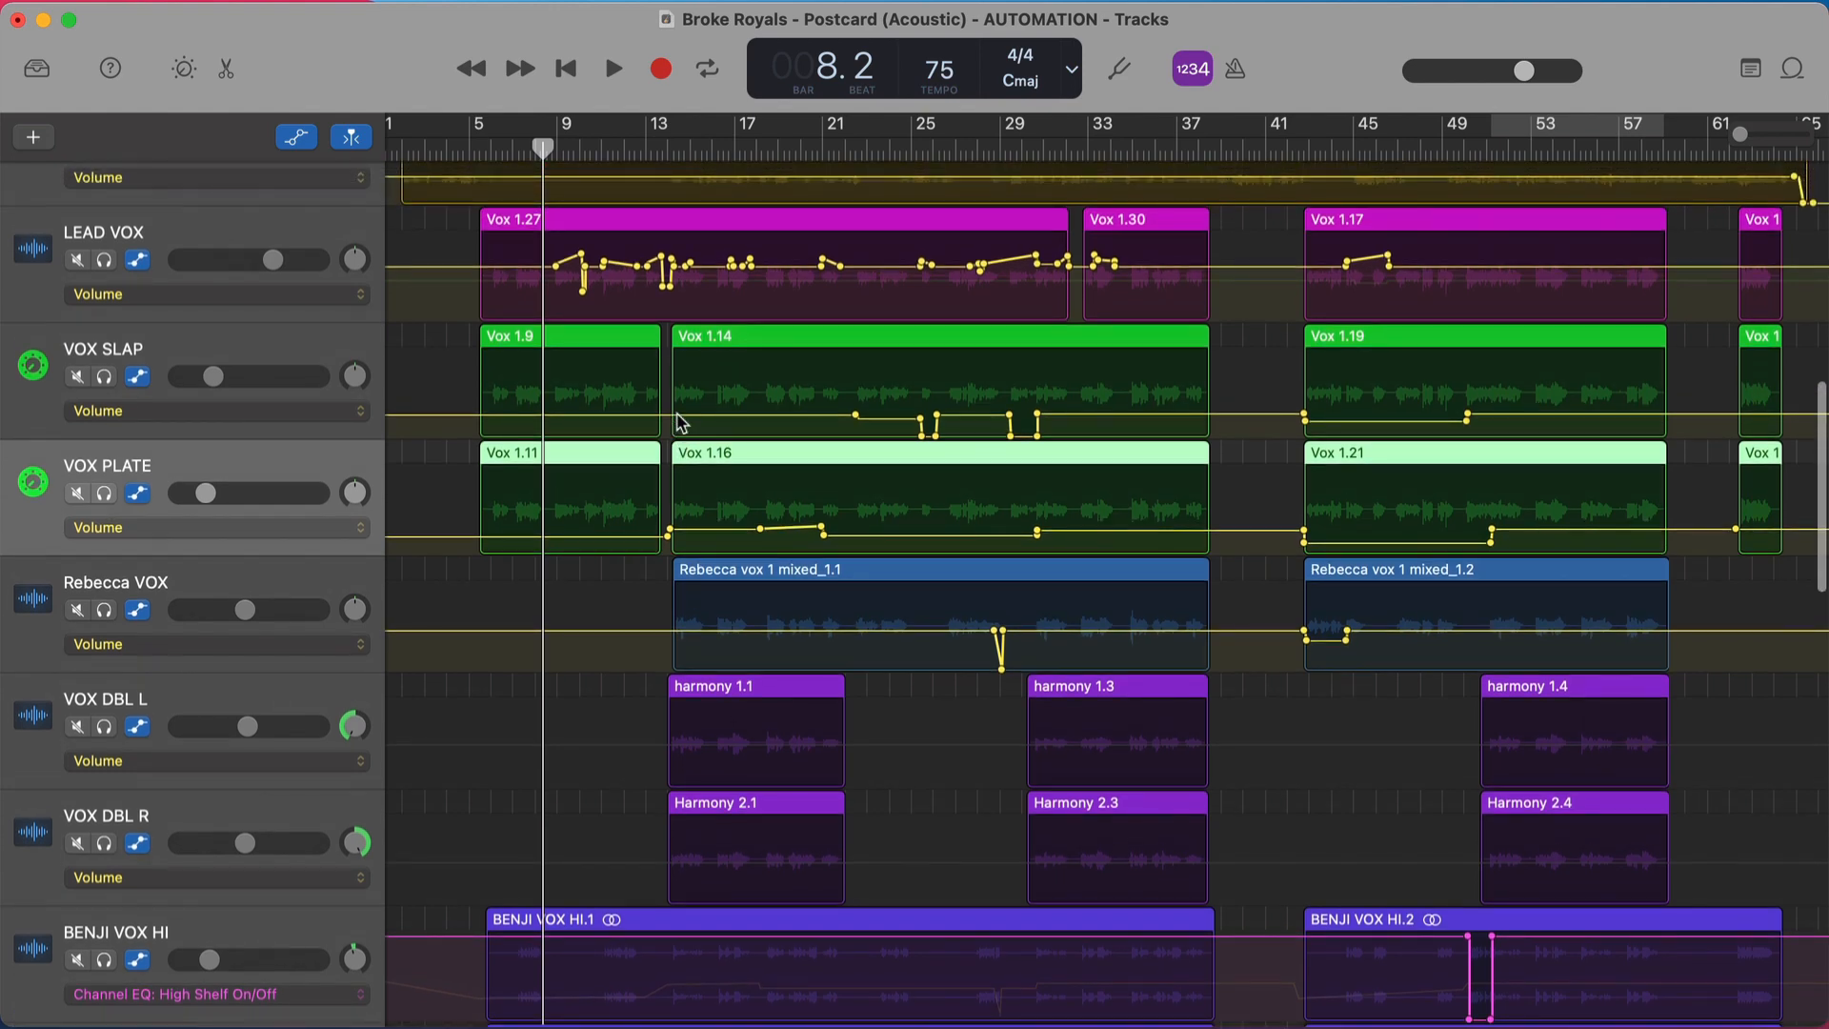
{"action": "scroll", "coordinate": [678, 416], "scroll_direction": "down", "scroll_amount": 15}
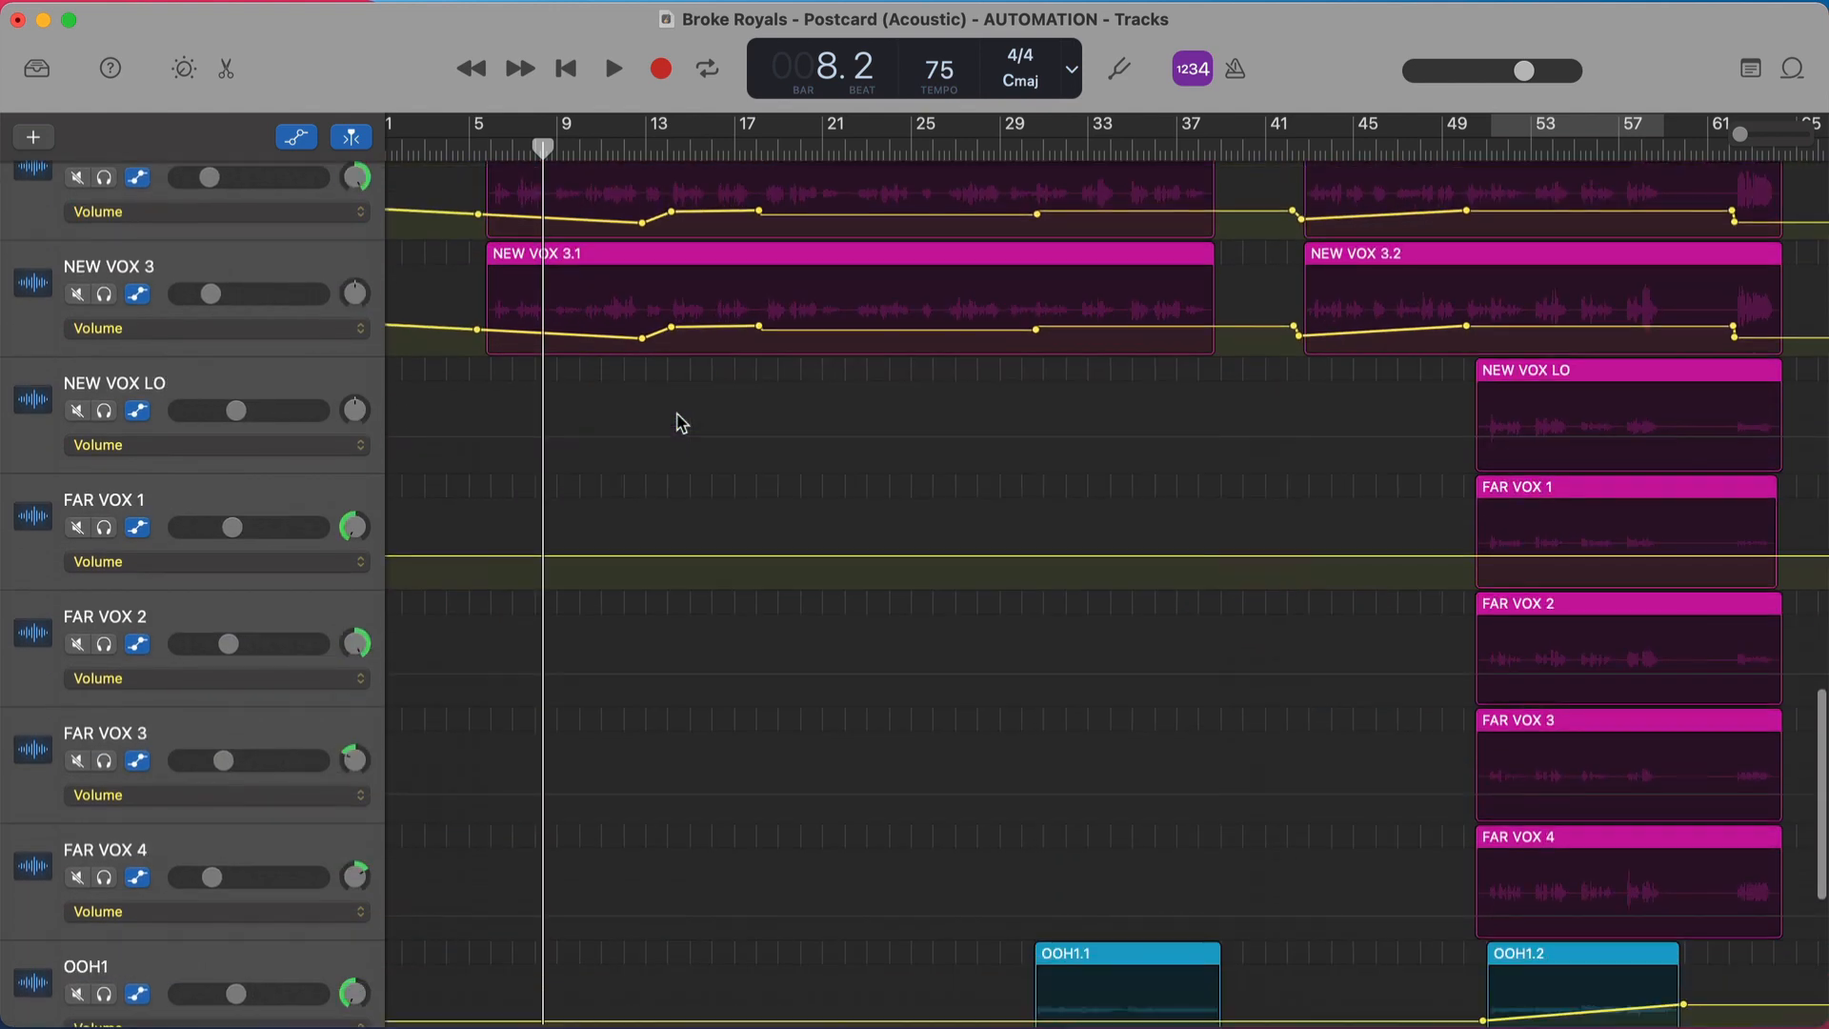
{"action": "scroll", "coordinate": [671, 443], "scroll_direction": "up", "scroll_amount": 3}
{"action": "scroll", "coordinate": [665, 472], "scroll_direction": "up", "scroll_amount": 8}
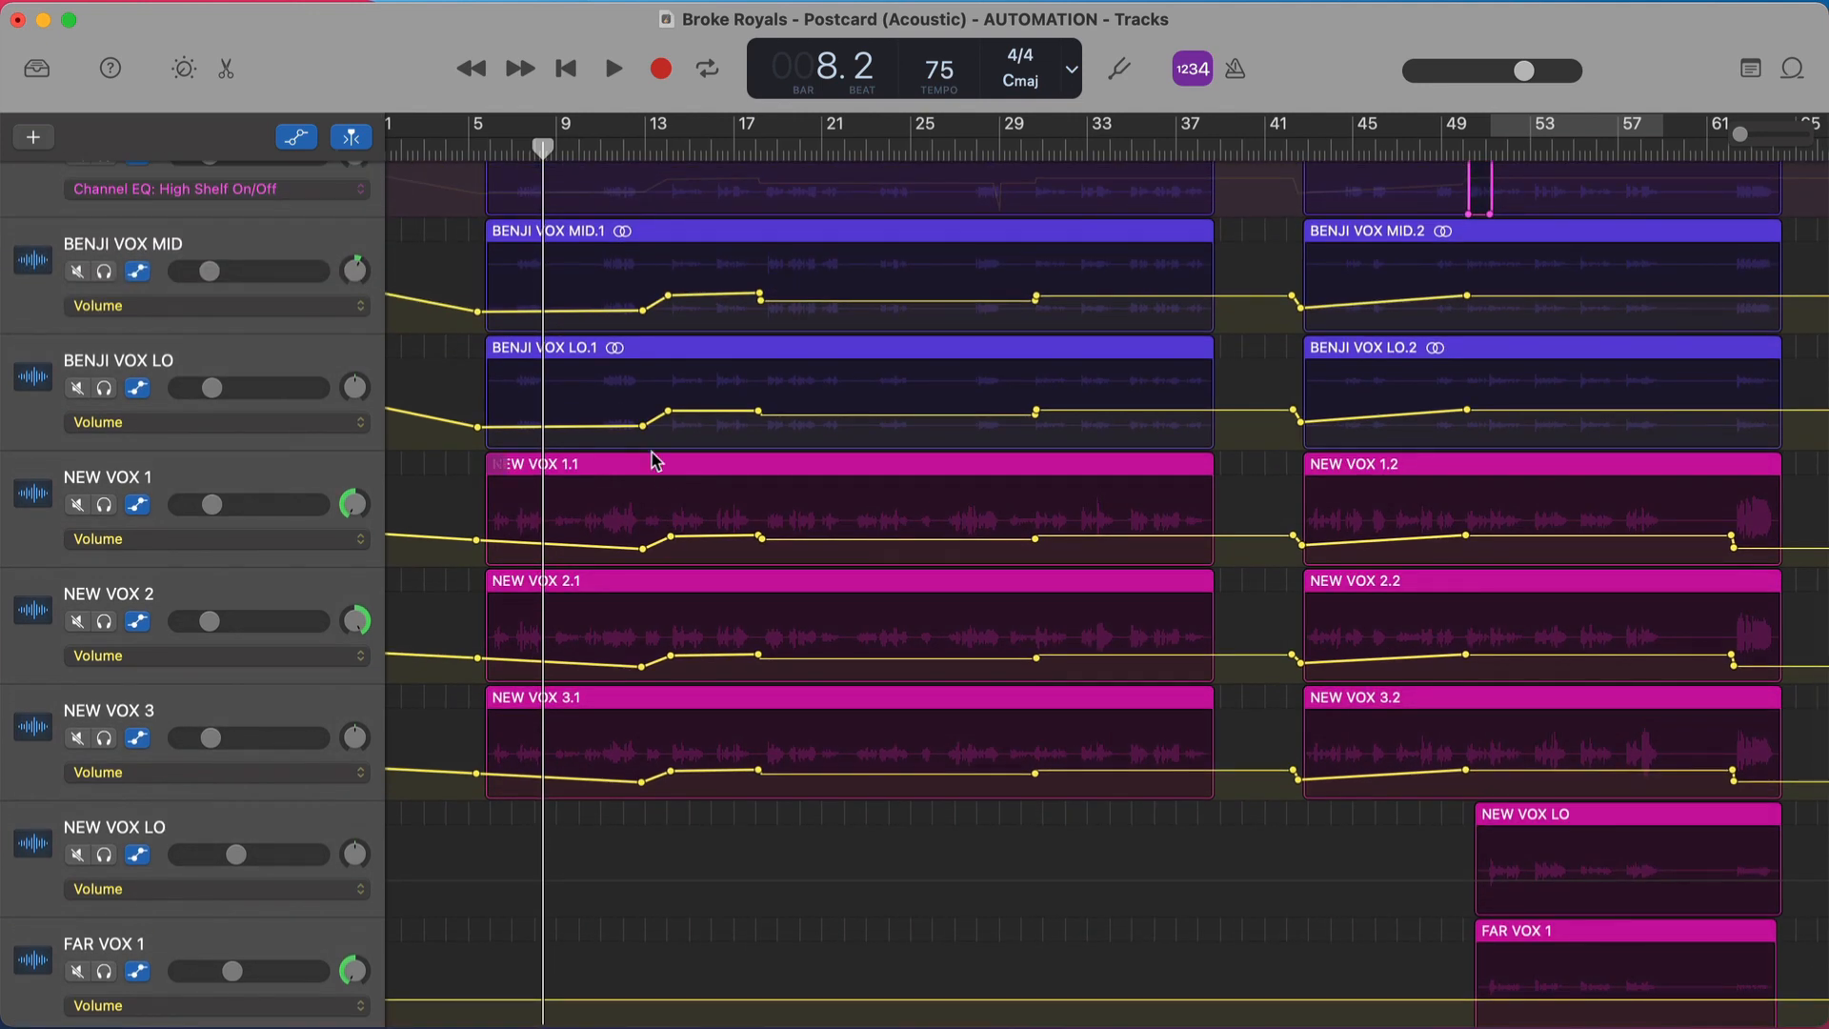
{"action": "scroll", "coordinate": [657, 457], "scroll_direction": "up", "scroll_amount": 2}
{"action": "scroll", "coordinate": [752, 665], "scroll_direction": "down", "scroll_amount": 3}
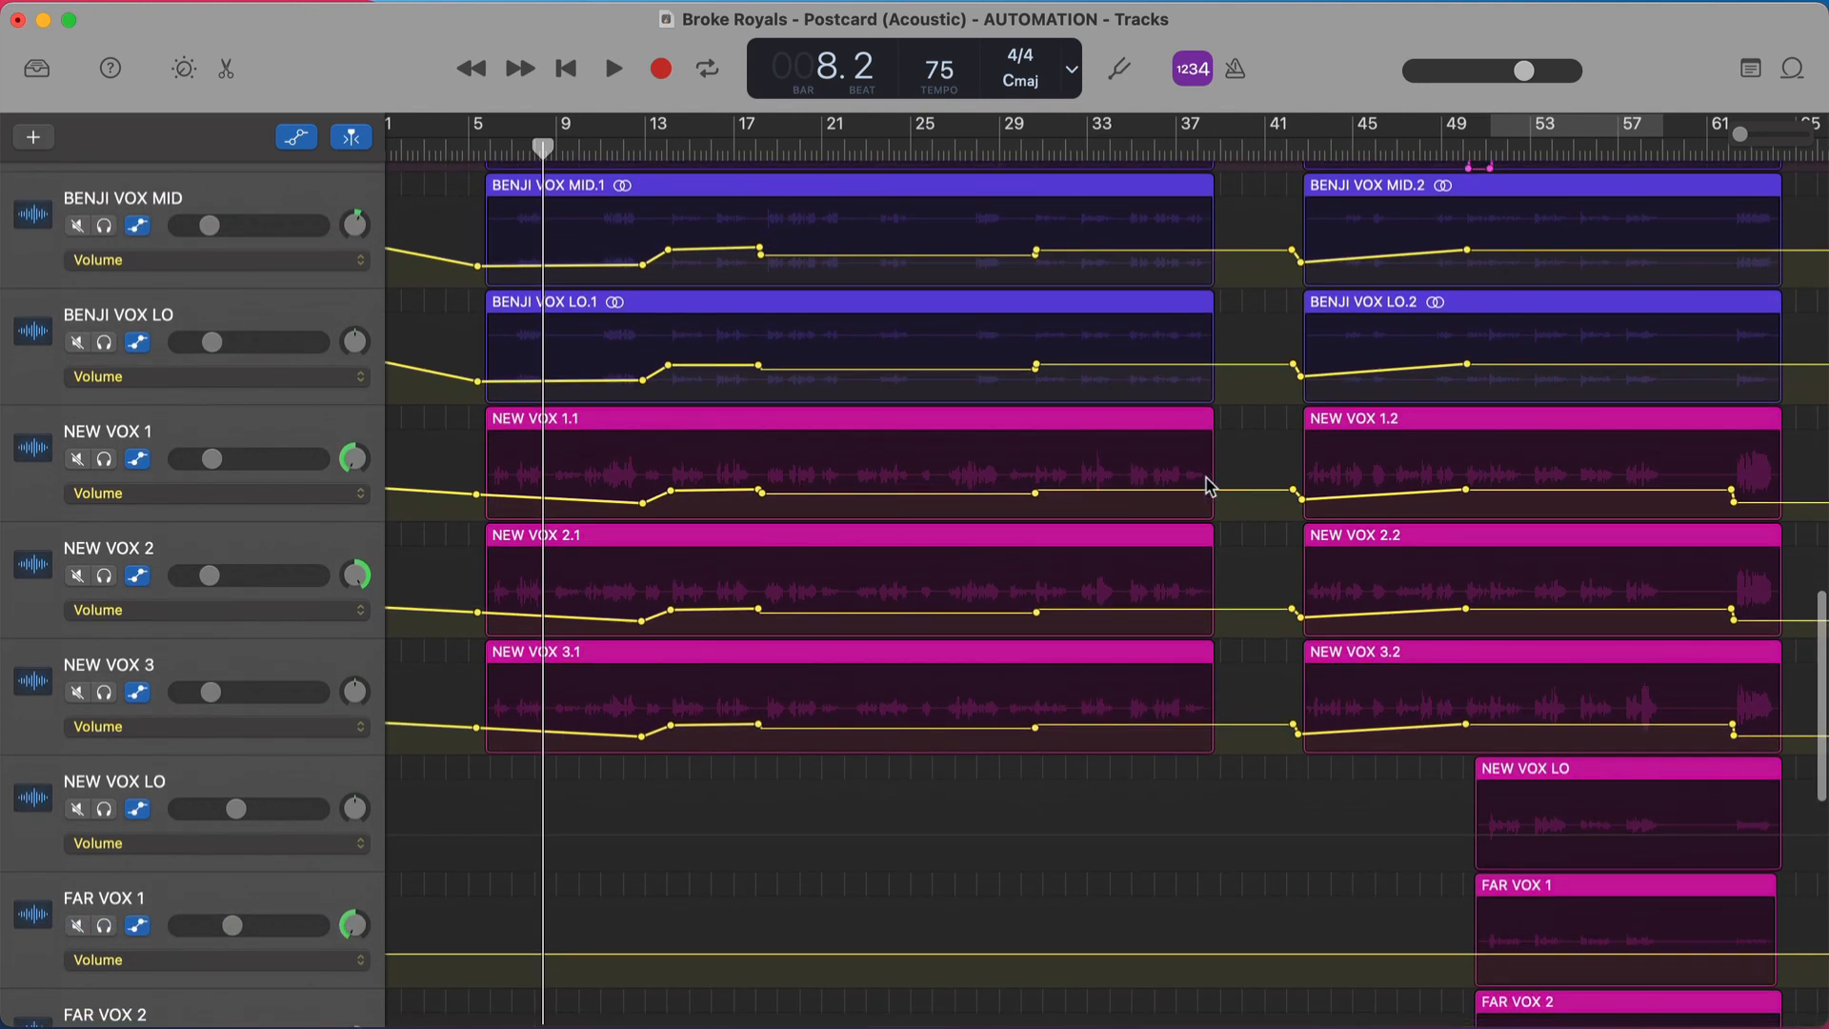
{"action": "scroll", "coordinate": [958, 614], "scroll_direction": "up", "scroll_amount": 1}
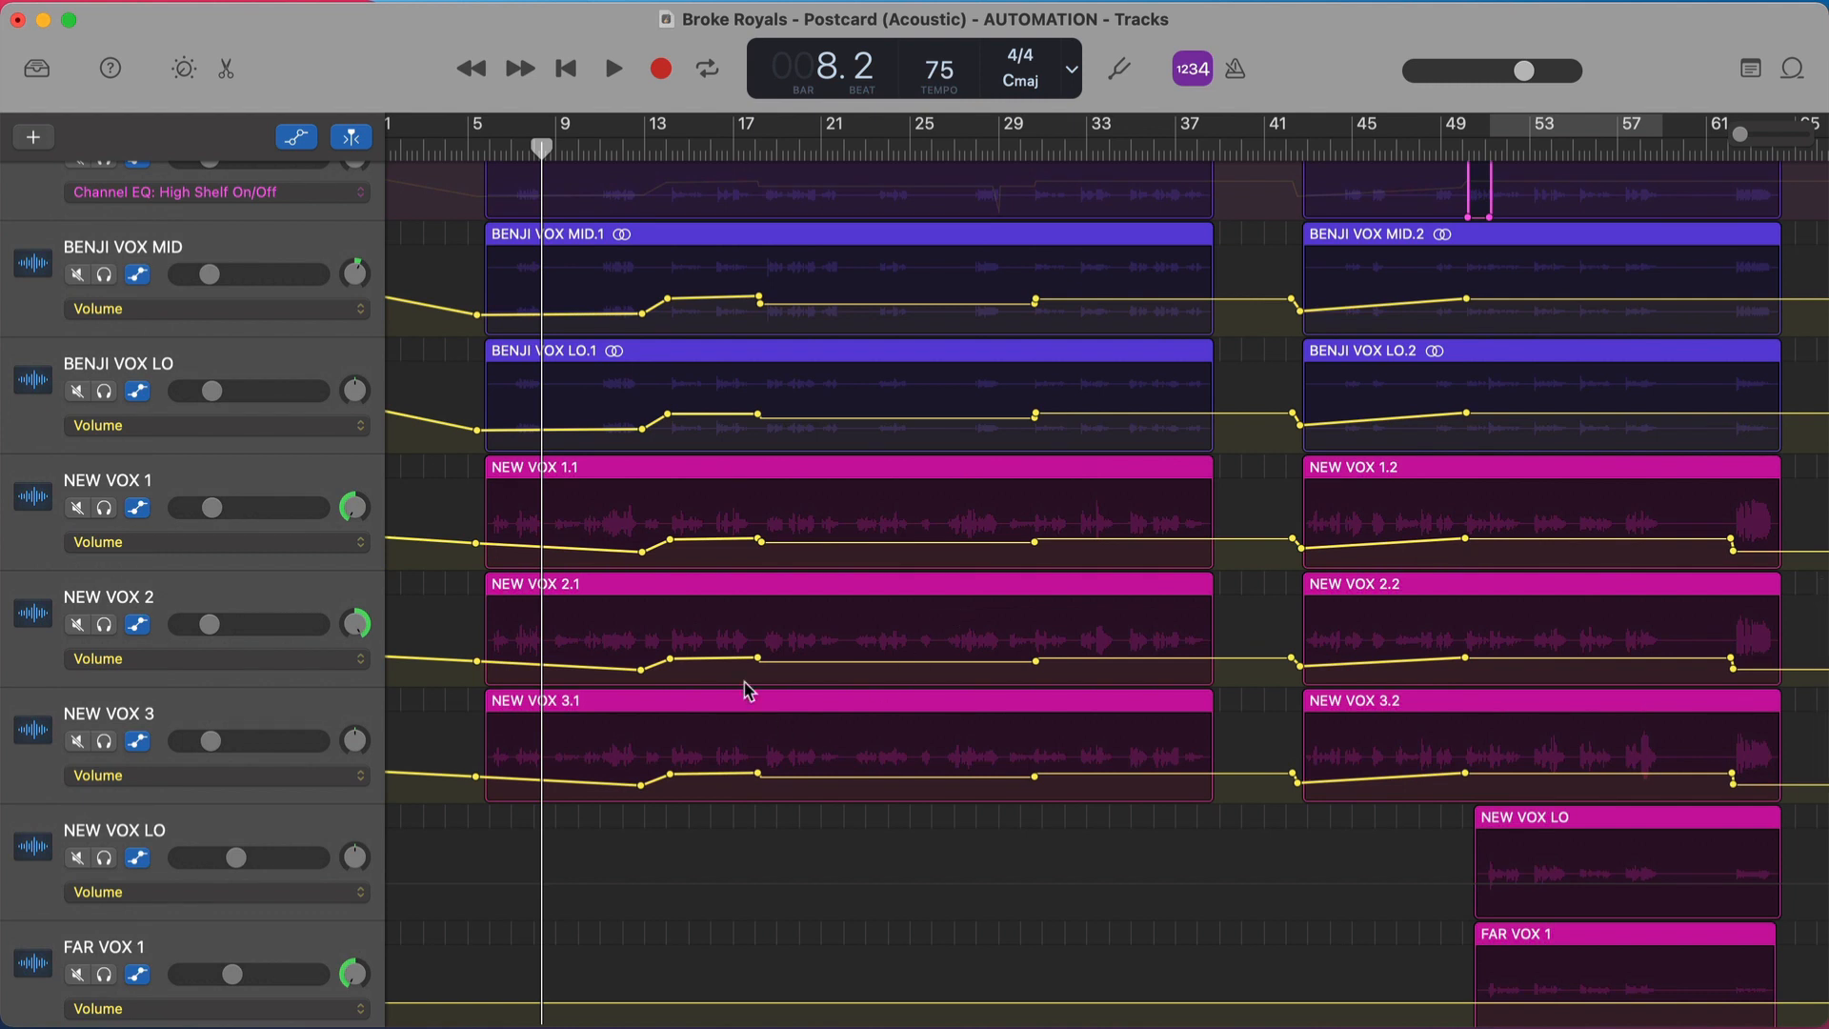
Solo the three BENJI VOX tracks and NEW VOX 1 to 3, and play them from bar 15.1 to 15.3.
{"action": "left_click", "coordinate": [682, 142]}
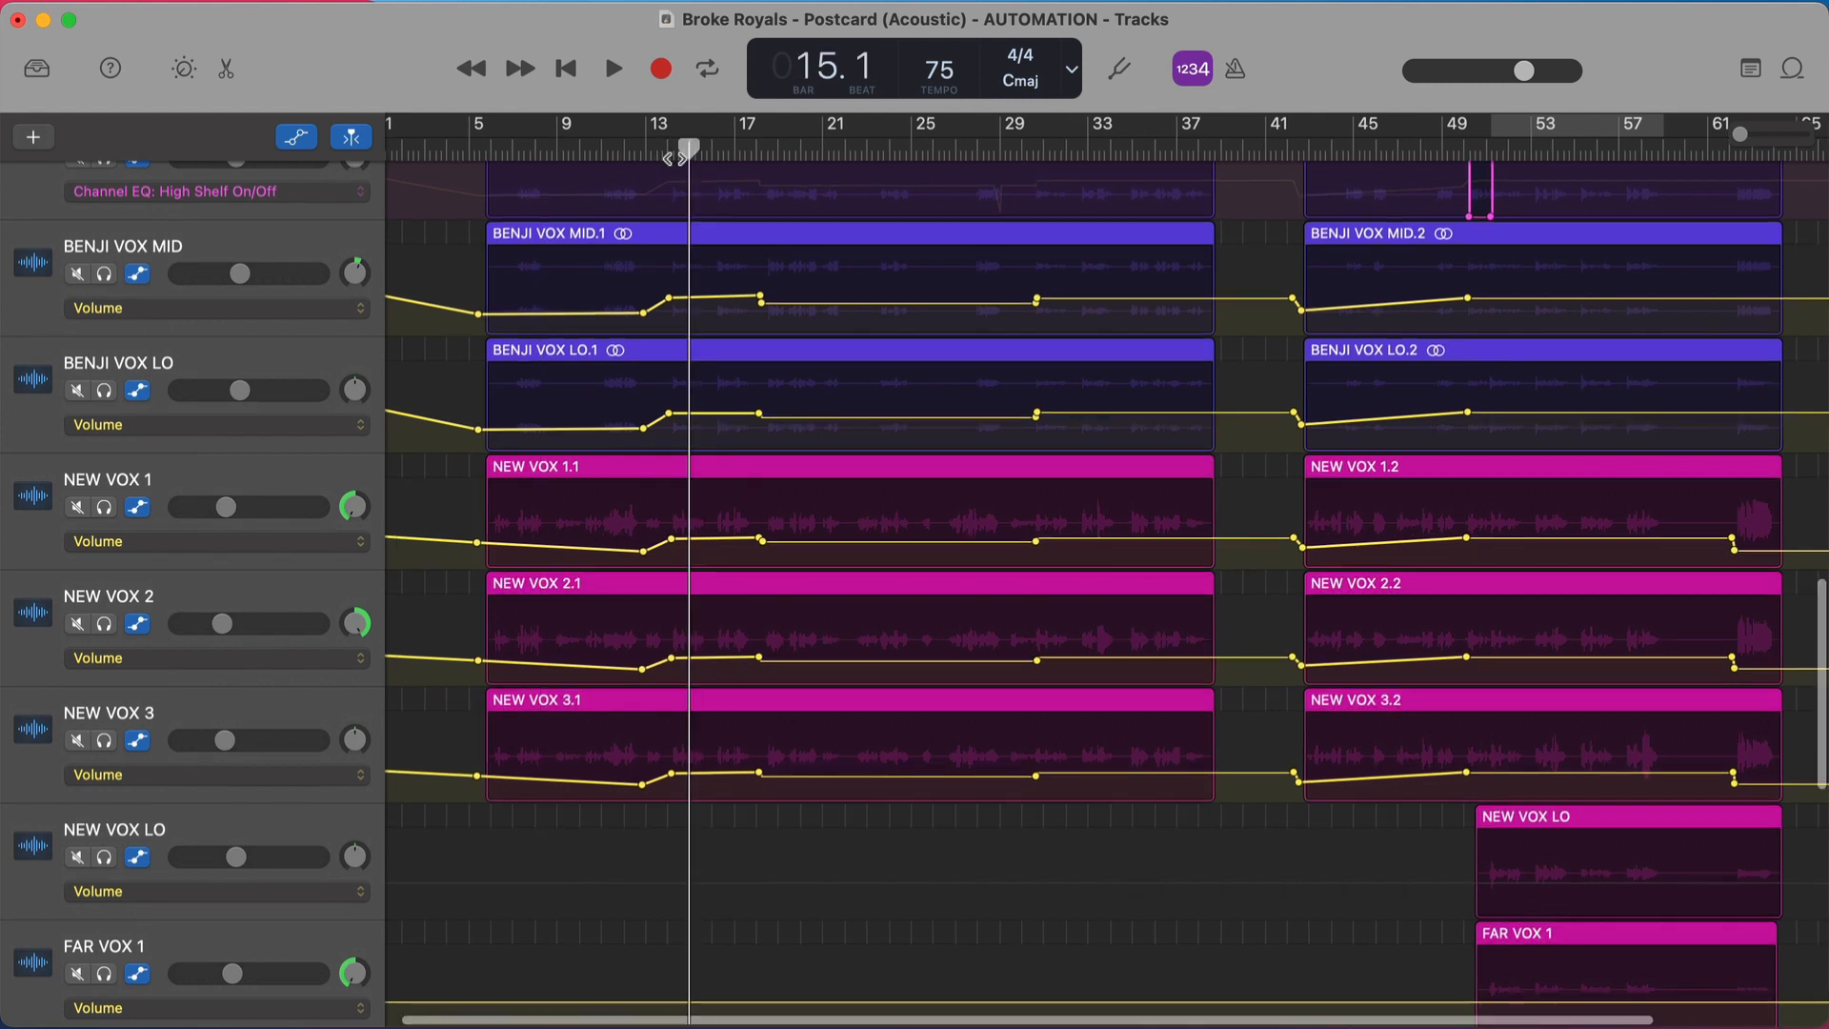
{"action": "scroll", "coordinate": [103, 274], "scroll_direction": "up", "scroll_amount": 2}
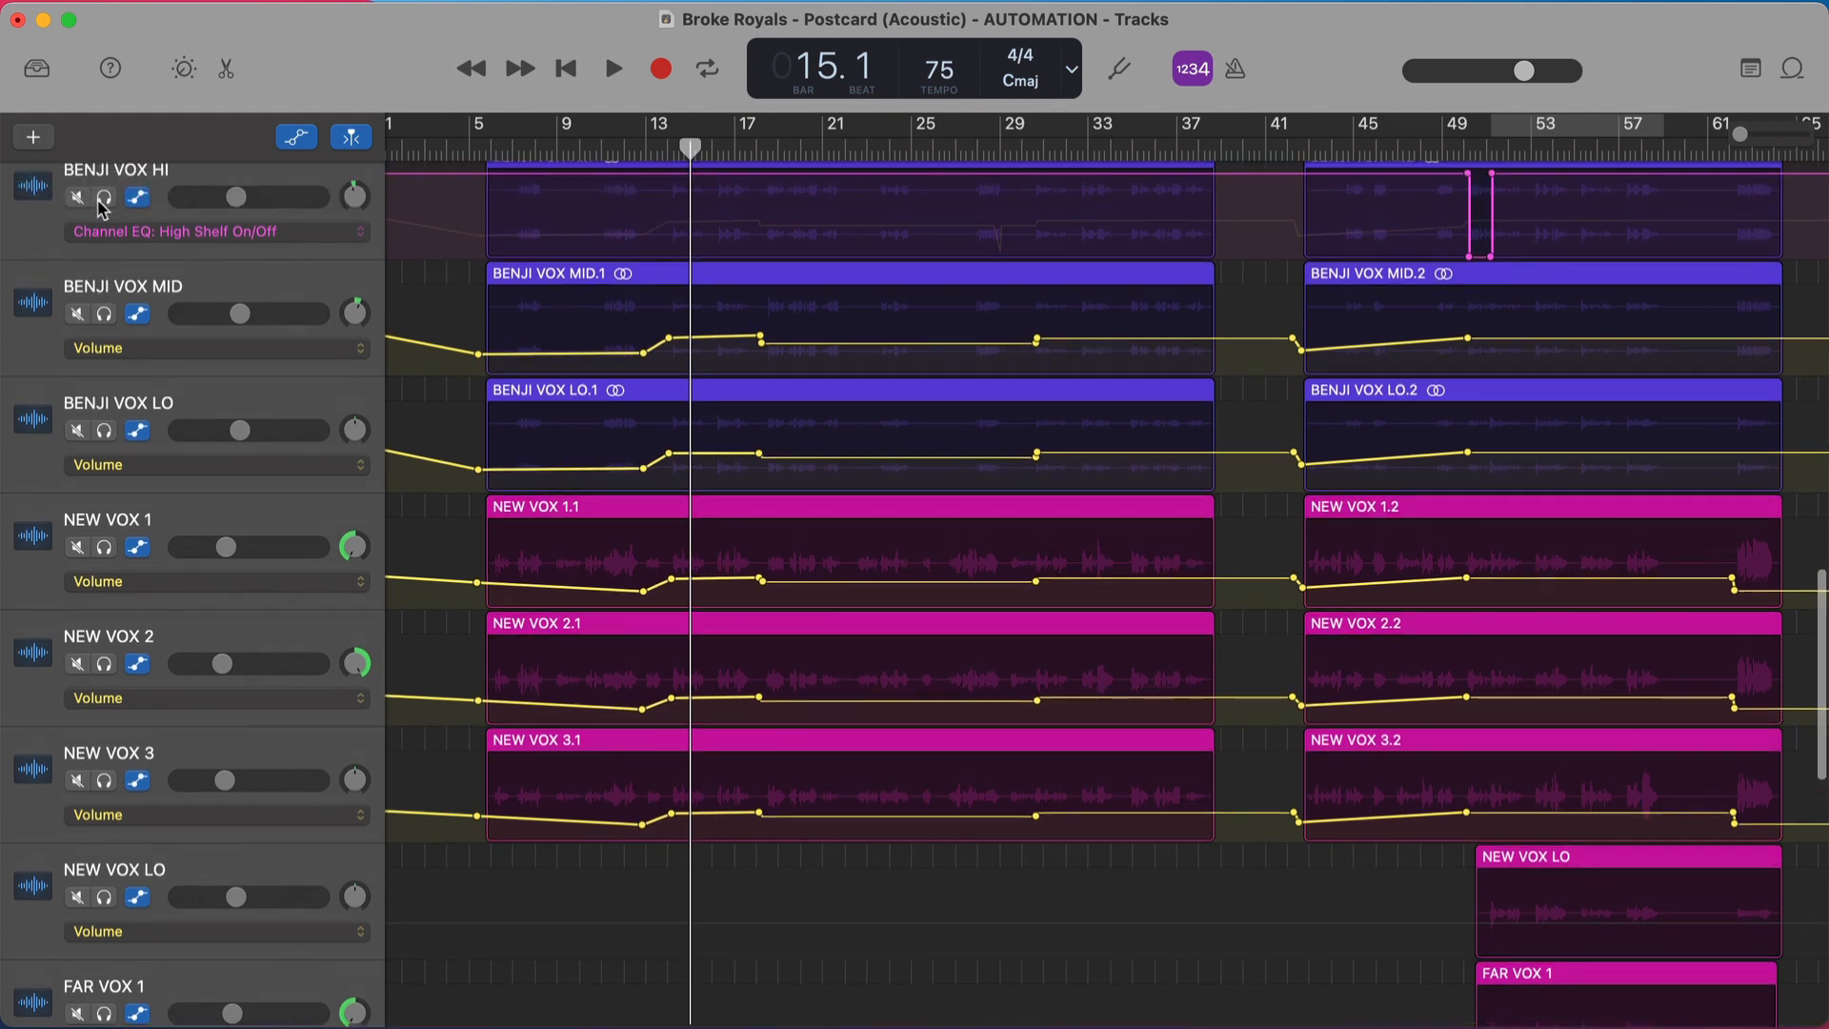
{"action": "left_click_drag", "start_coordinate": [102, 199], "coordinate": [105, 762]}
{"action": "key", "text": "space"}
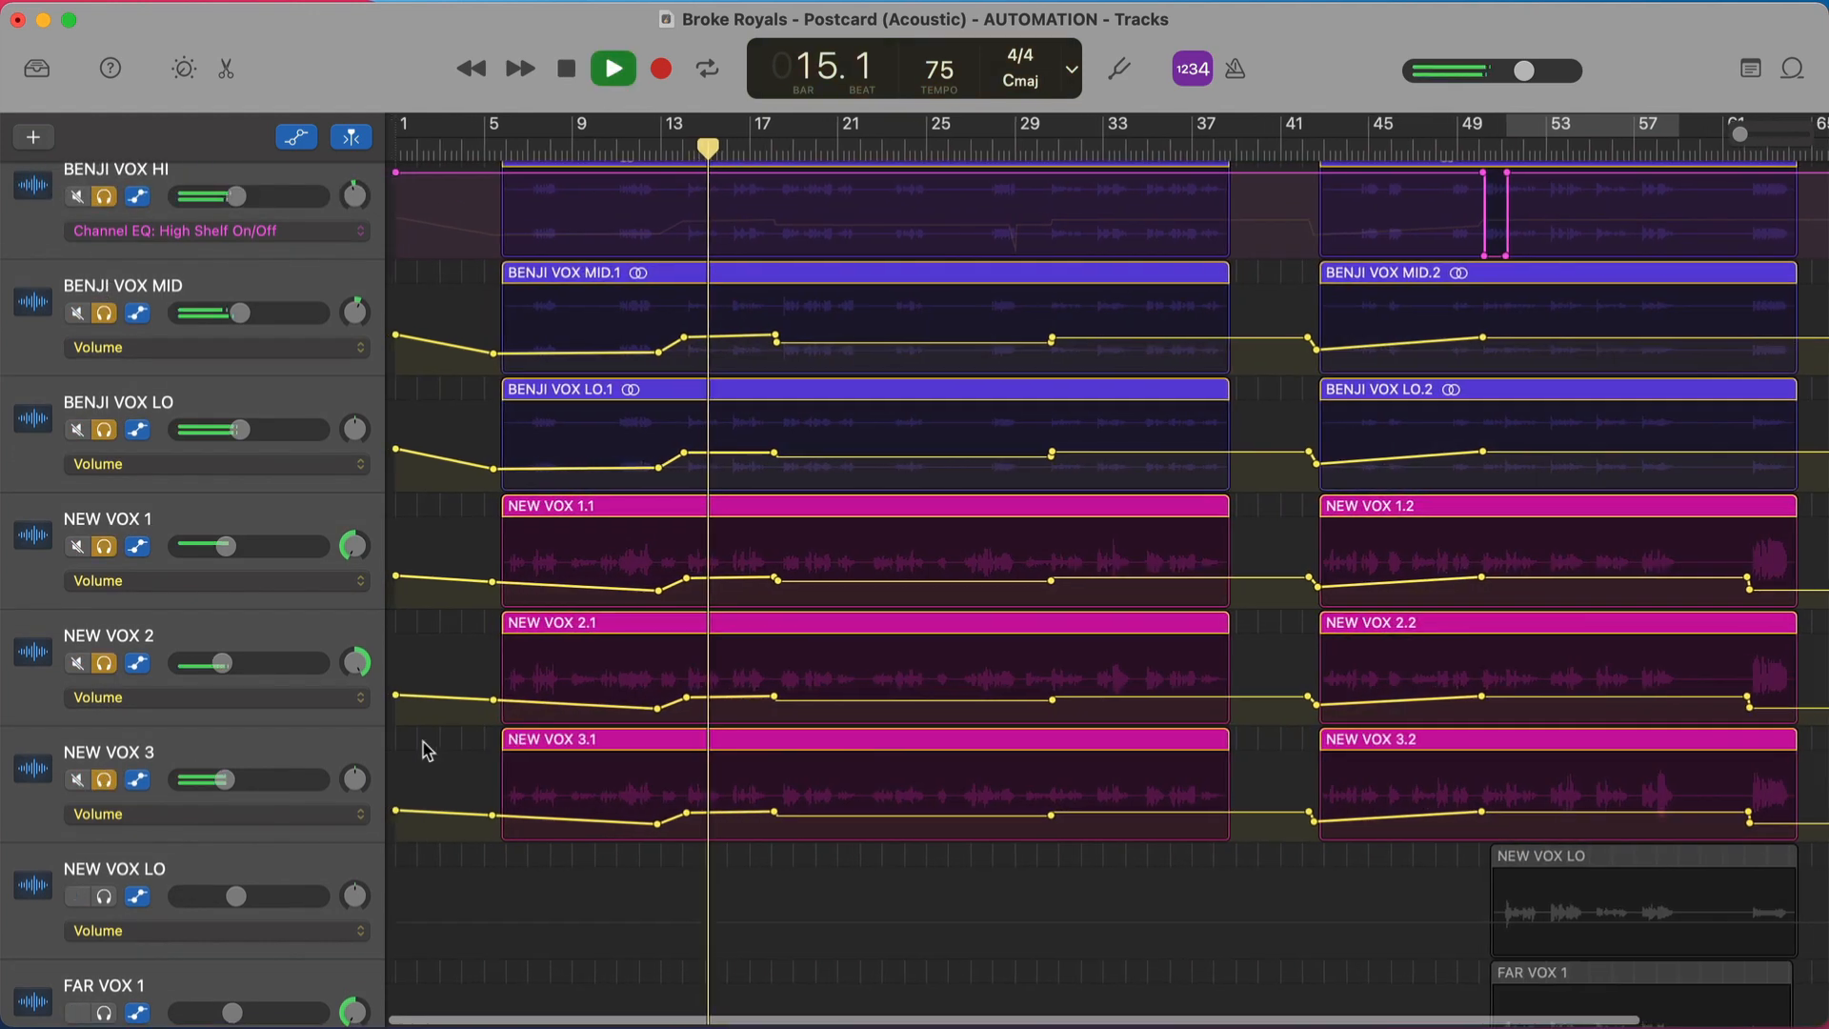
{"action": "key", "text": "space"}
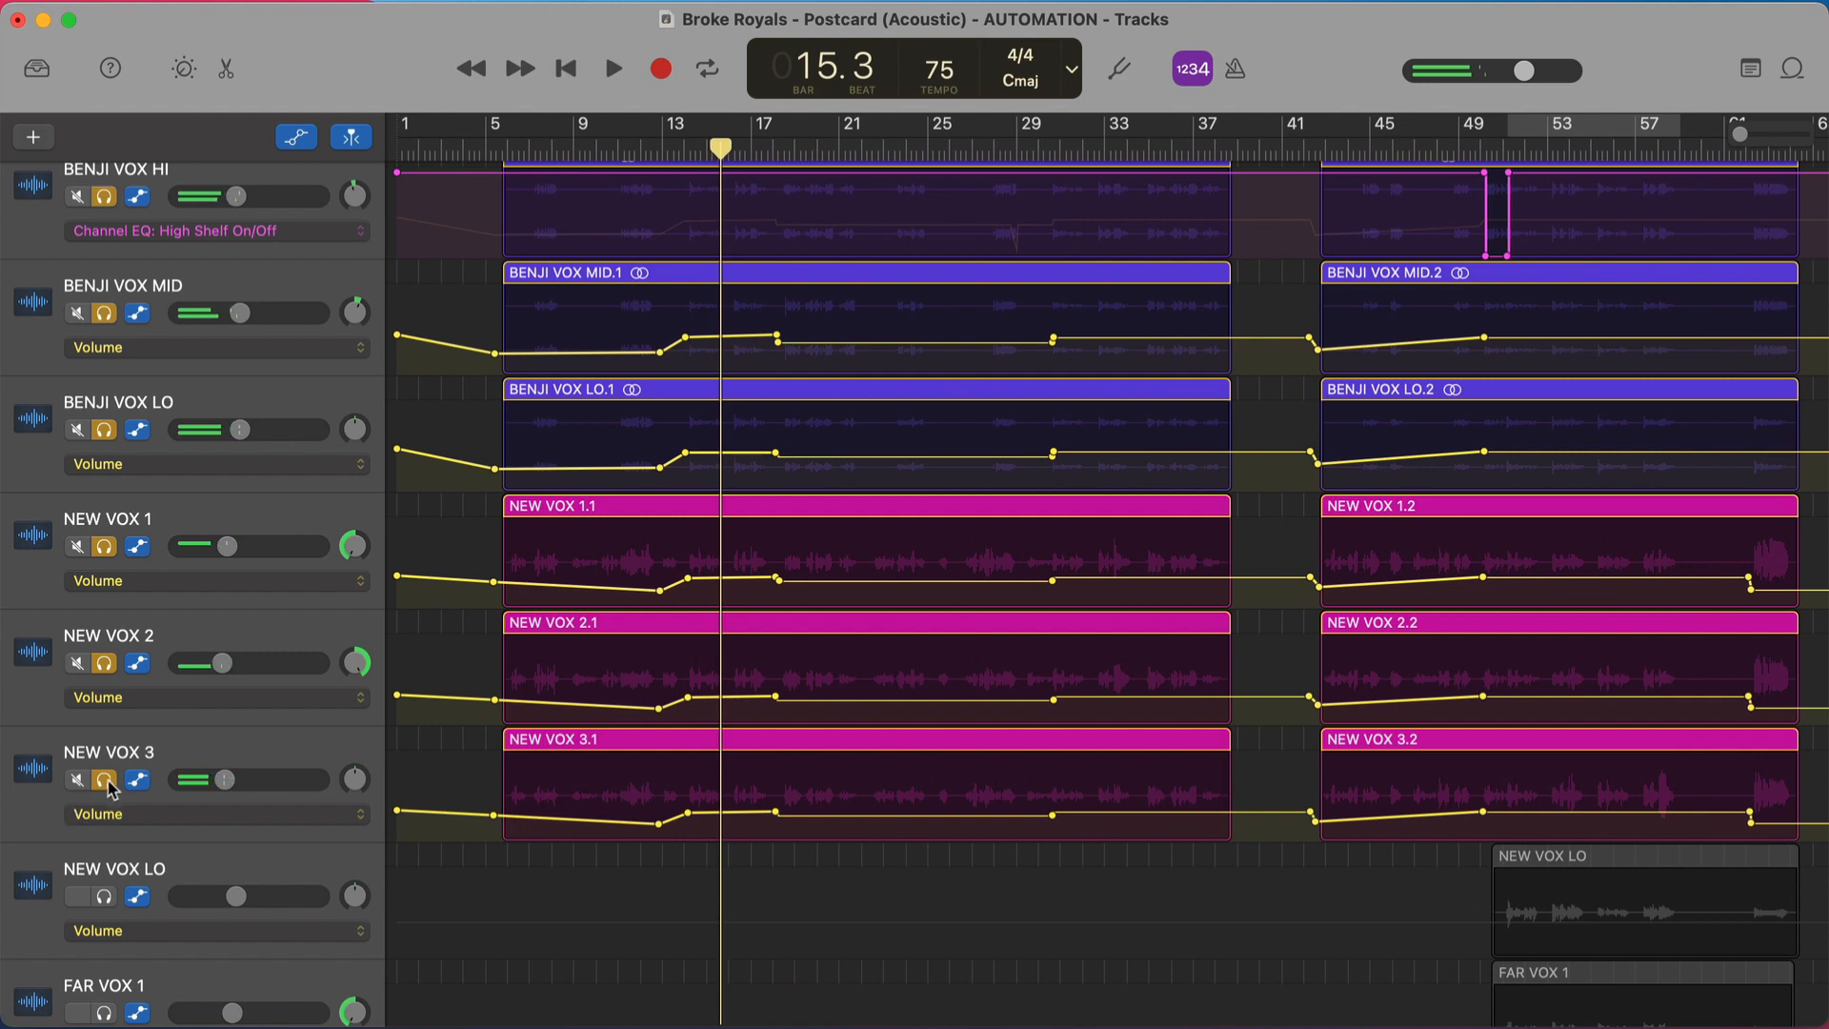
Unsolo the BENJI VOX and NEW VOX tracks, and play the full mix from bar 15.3 to 17.4.
{"action": "left_click", "coordinate": [105, 779]}
{"action": "left_click_drag", "start_coordinate": [81, 436], "coordinate": [76, 306]}
{"action": "left_click", "coordinate": [104, 196]}
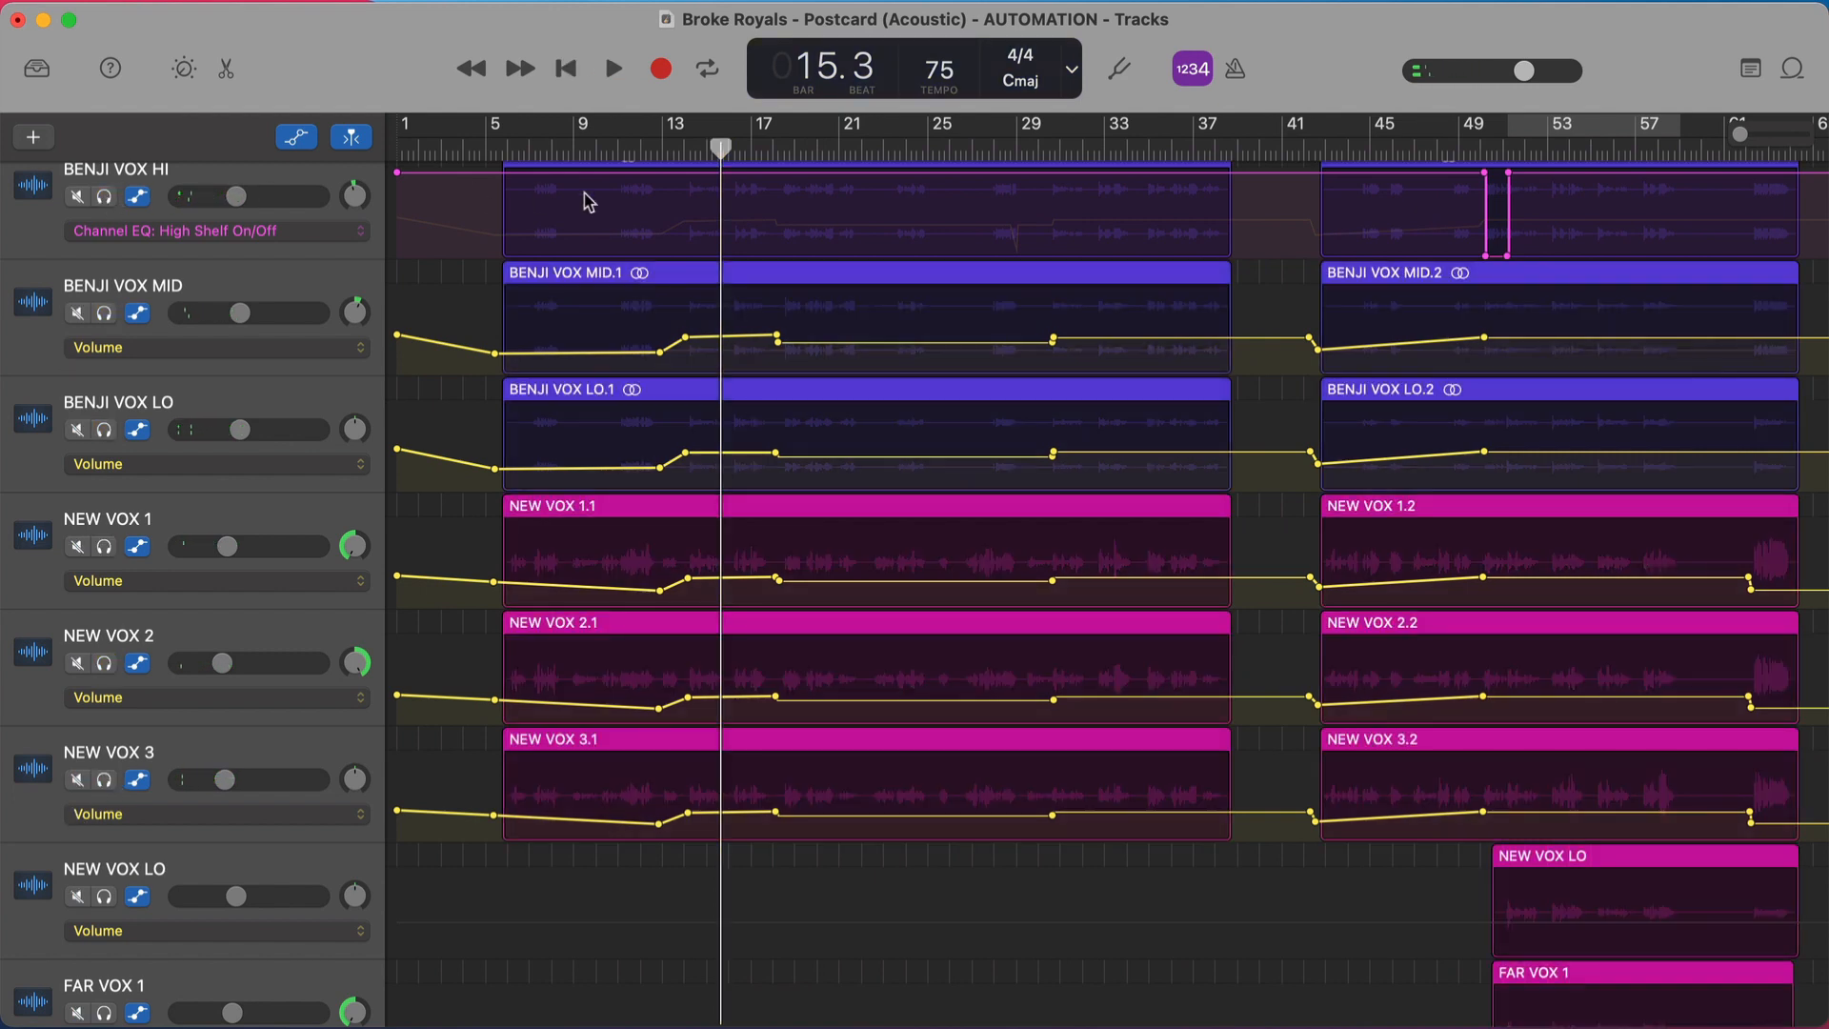
{"action": "key", "text": "space"}
{"action": "scroll", "coordinate": [735, 232], "scroll_direction": "up", "scroll_amount": 1}
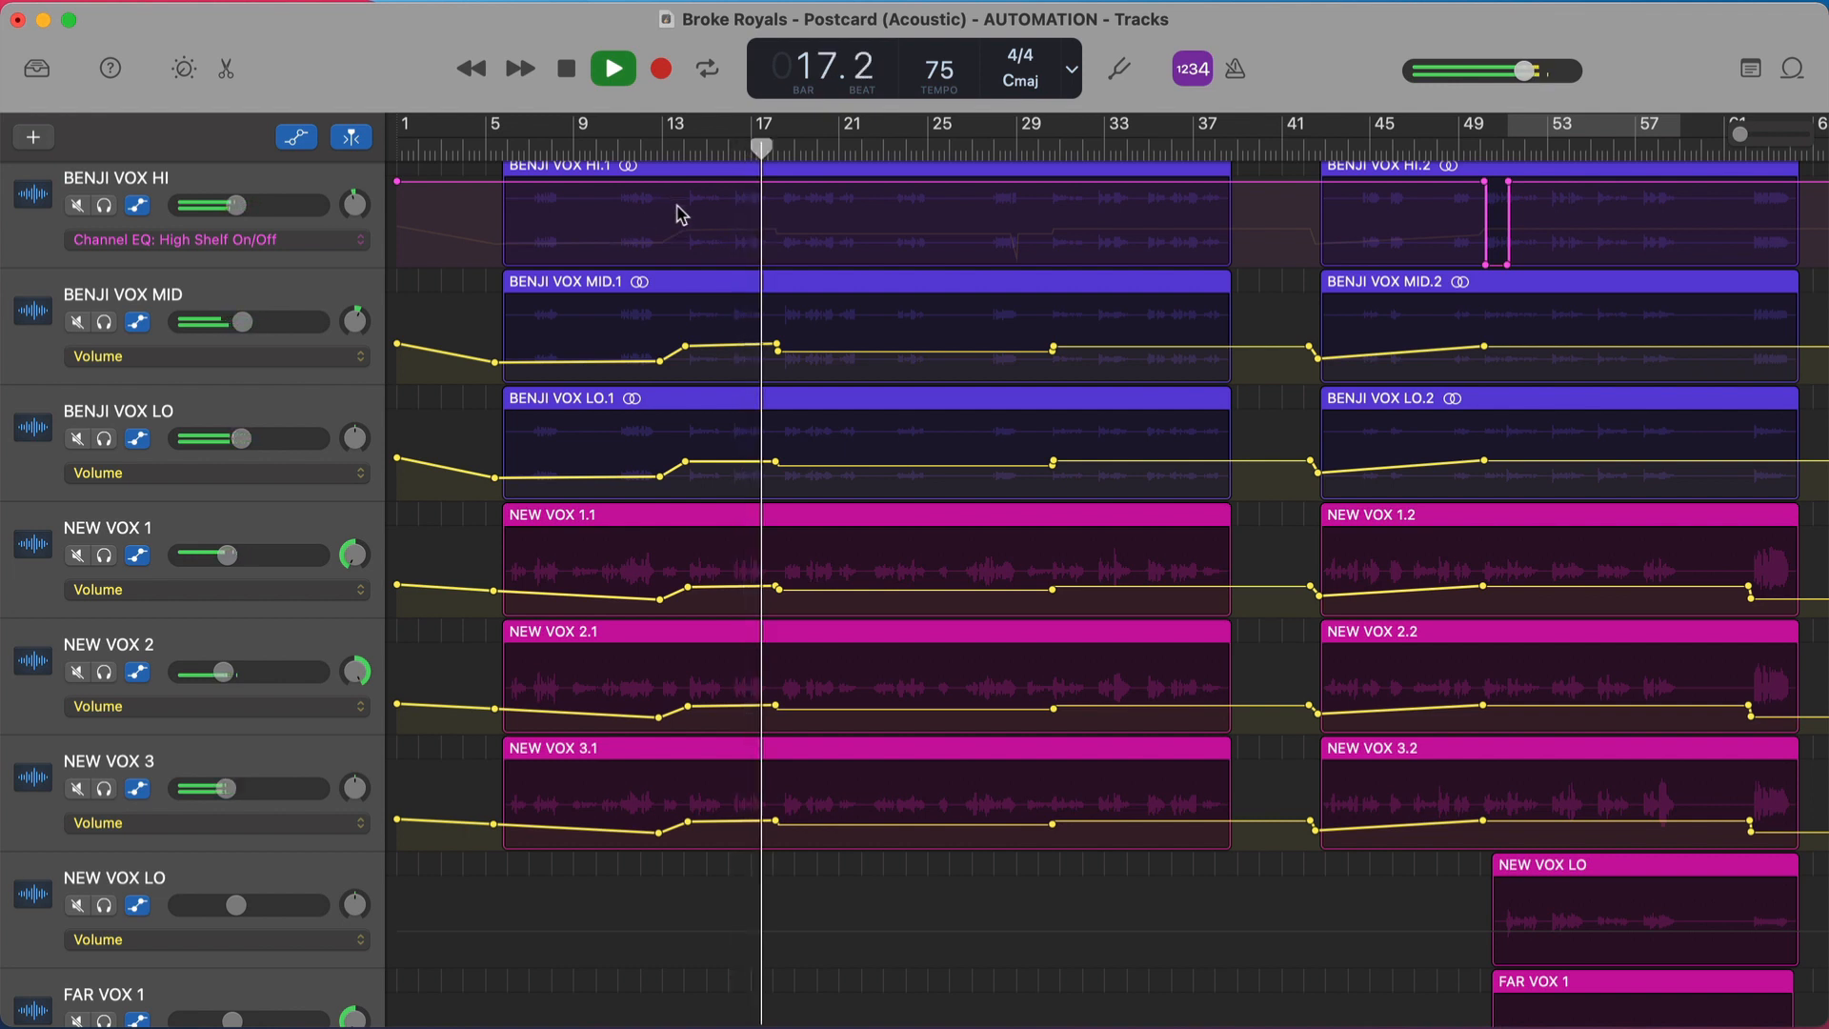
{"action": "key", "text": "space"}
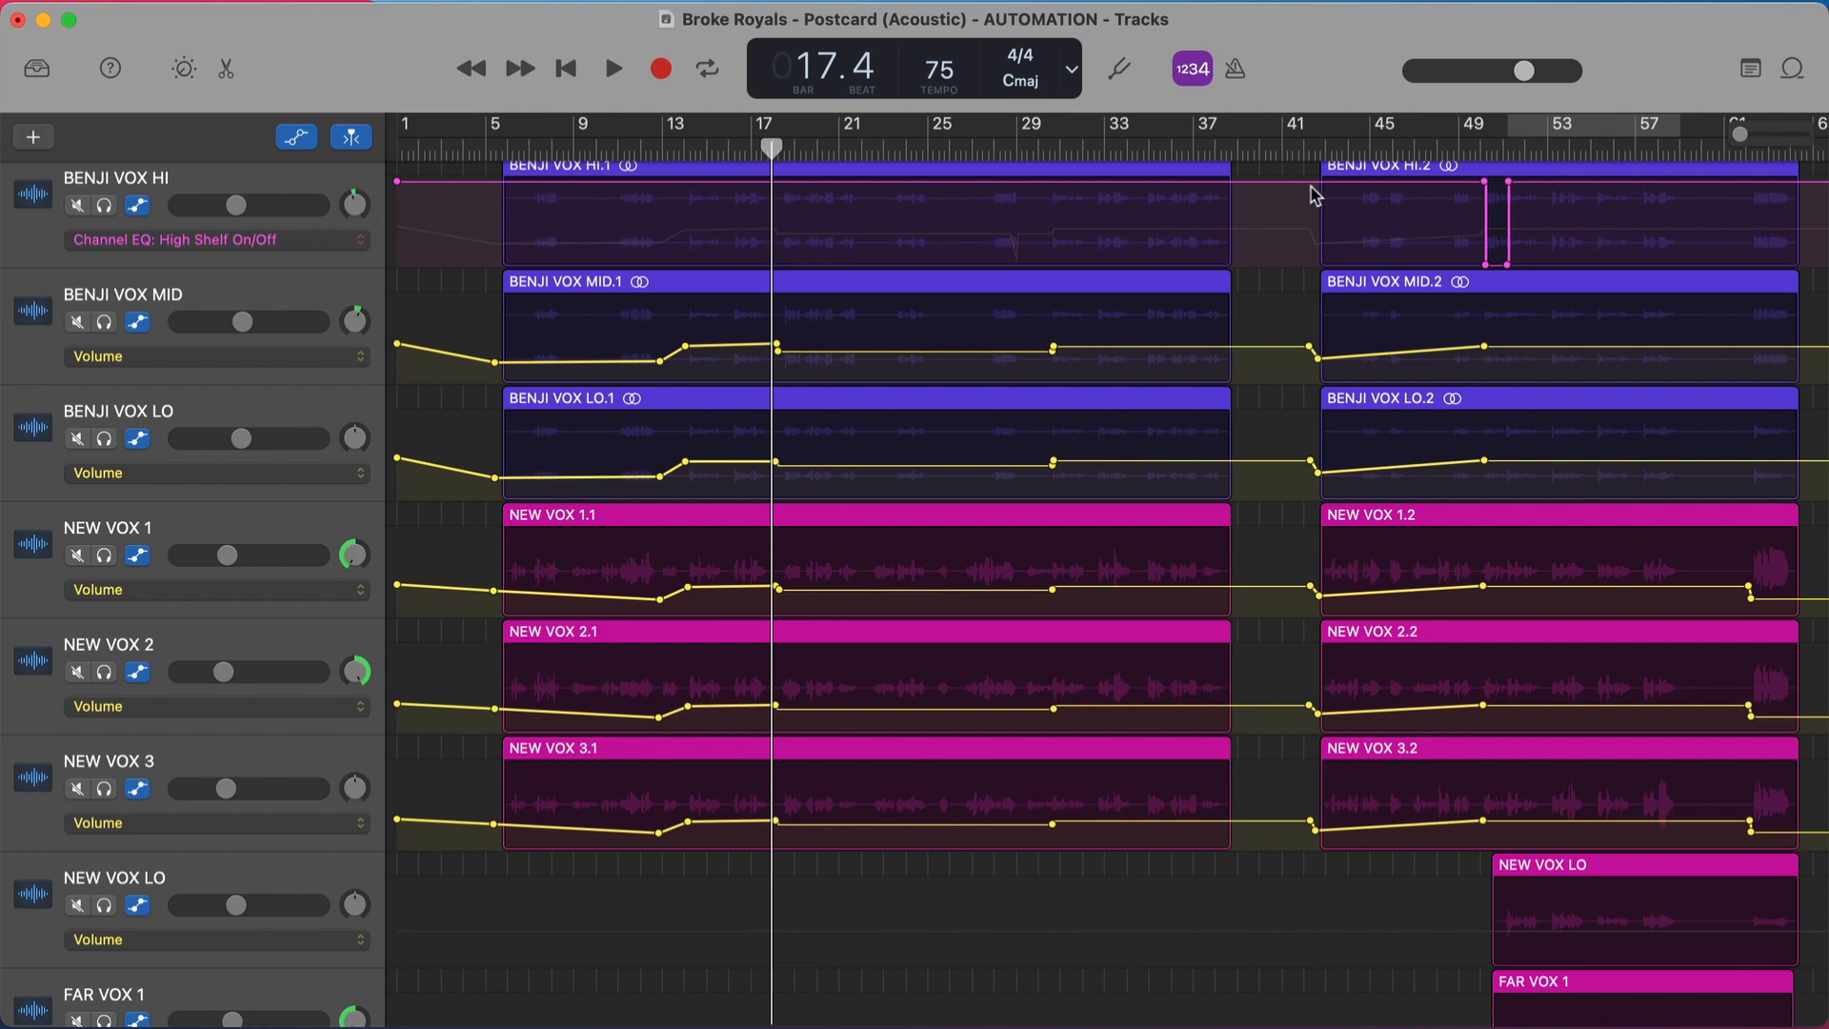
Play the full mix from bar 42.1 to 44.3 while following the BENJI VOX and NEW VOX volume ramps.
{"action": "double_click", "coordinate": [1314, 144]}
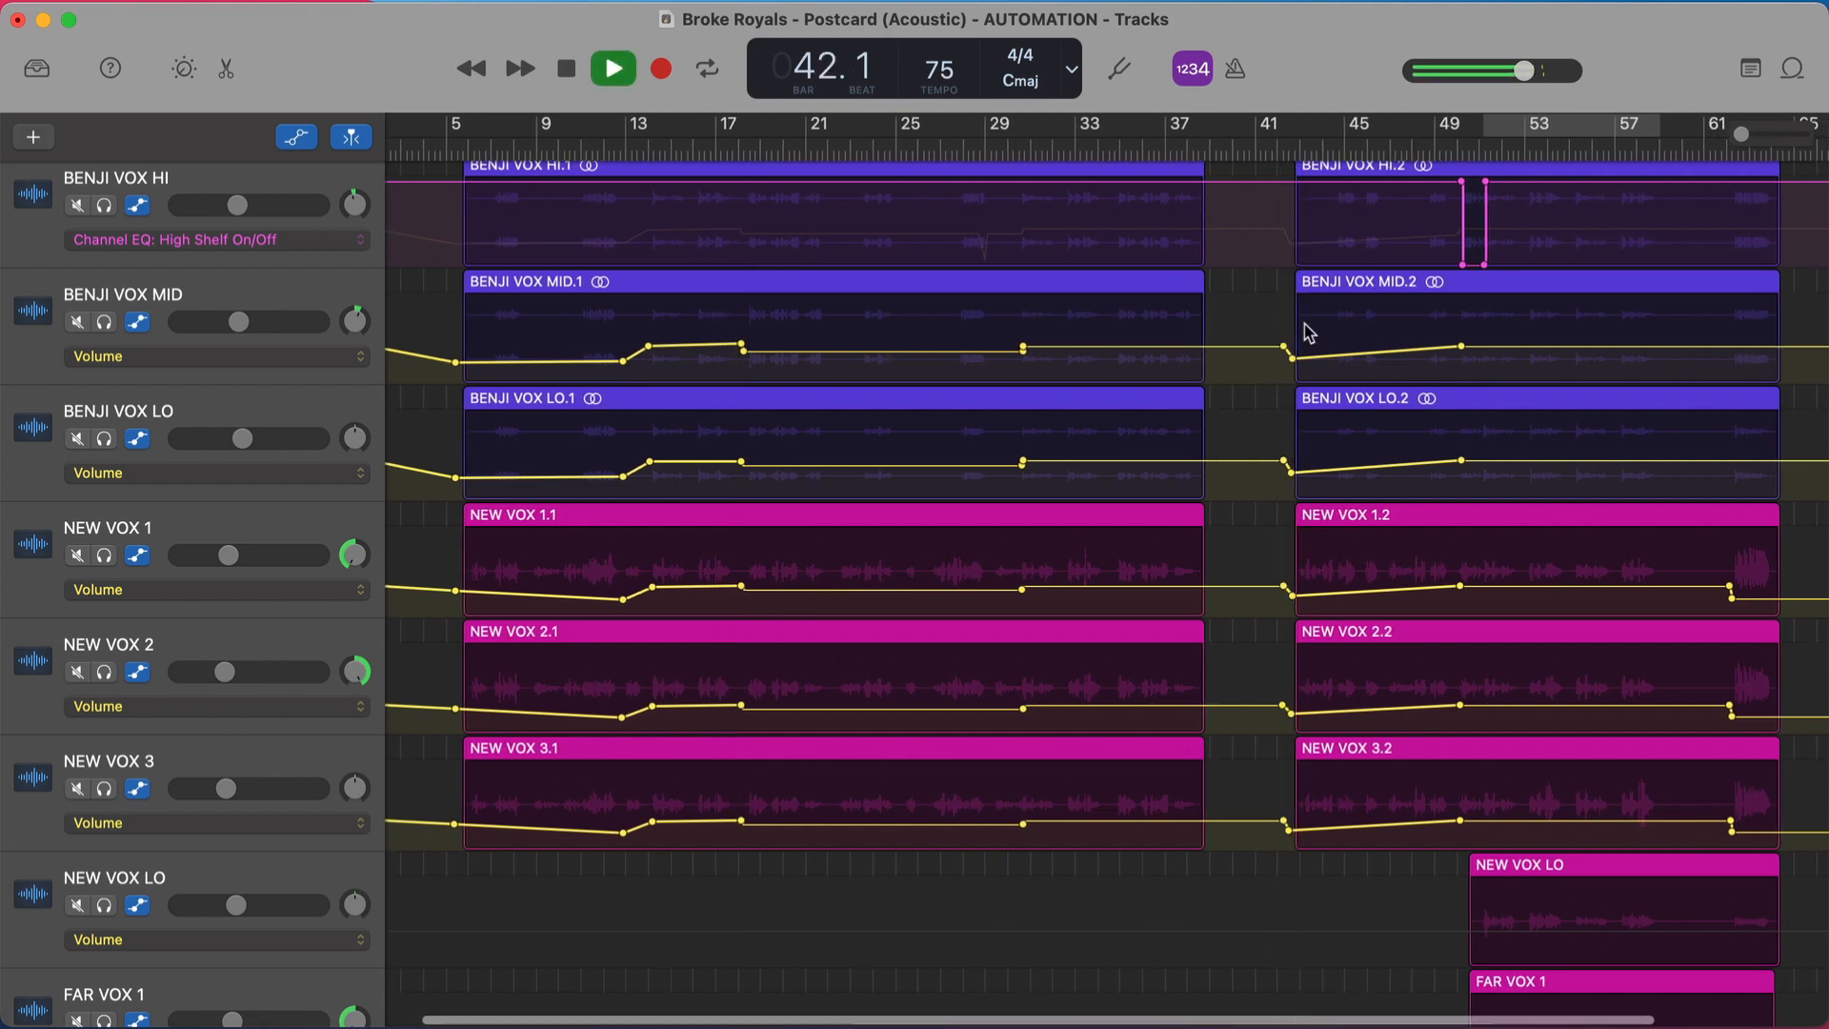
{"action": "scroll", "coordinate": [1308, 333], "scroll_direction": "up", "scroll_amount": 5}
{"action": "scroll", "coordinate": [1307, 333], "scroll_direction": "right", "scroll_amount": 8}
{"action": "scroll", "coordinate": [1308, 333], "scroll_direction": "left", "scroll_amount": 3}
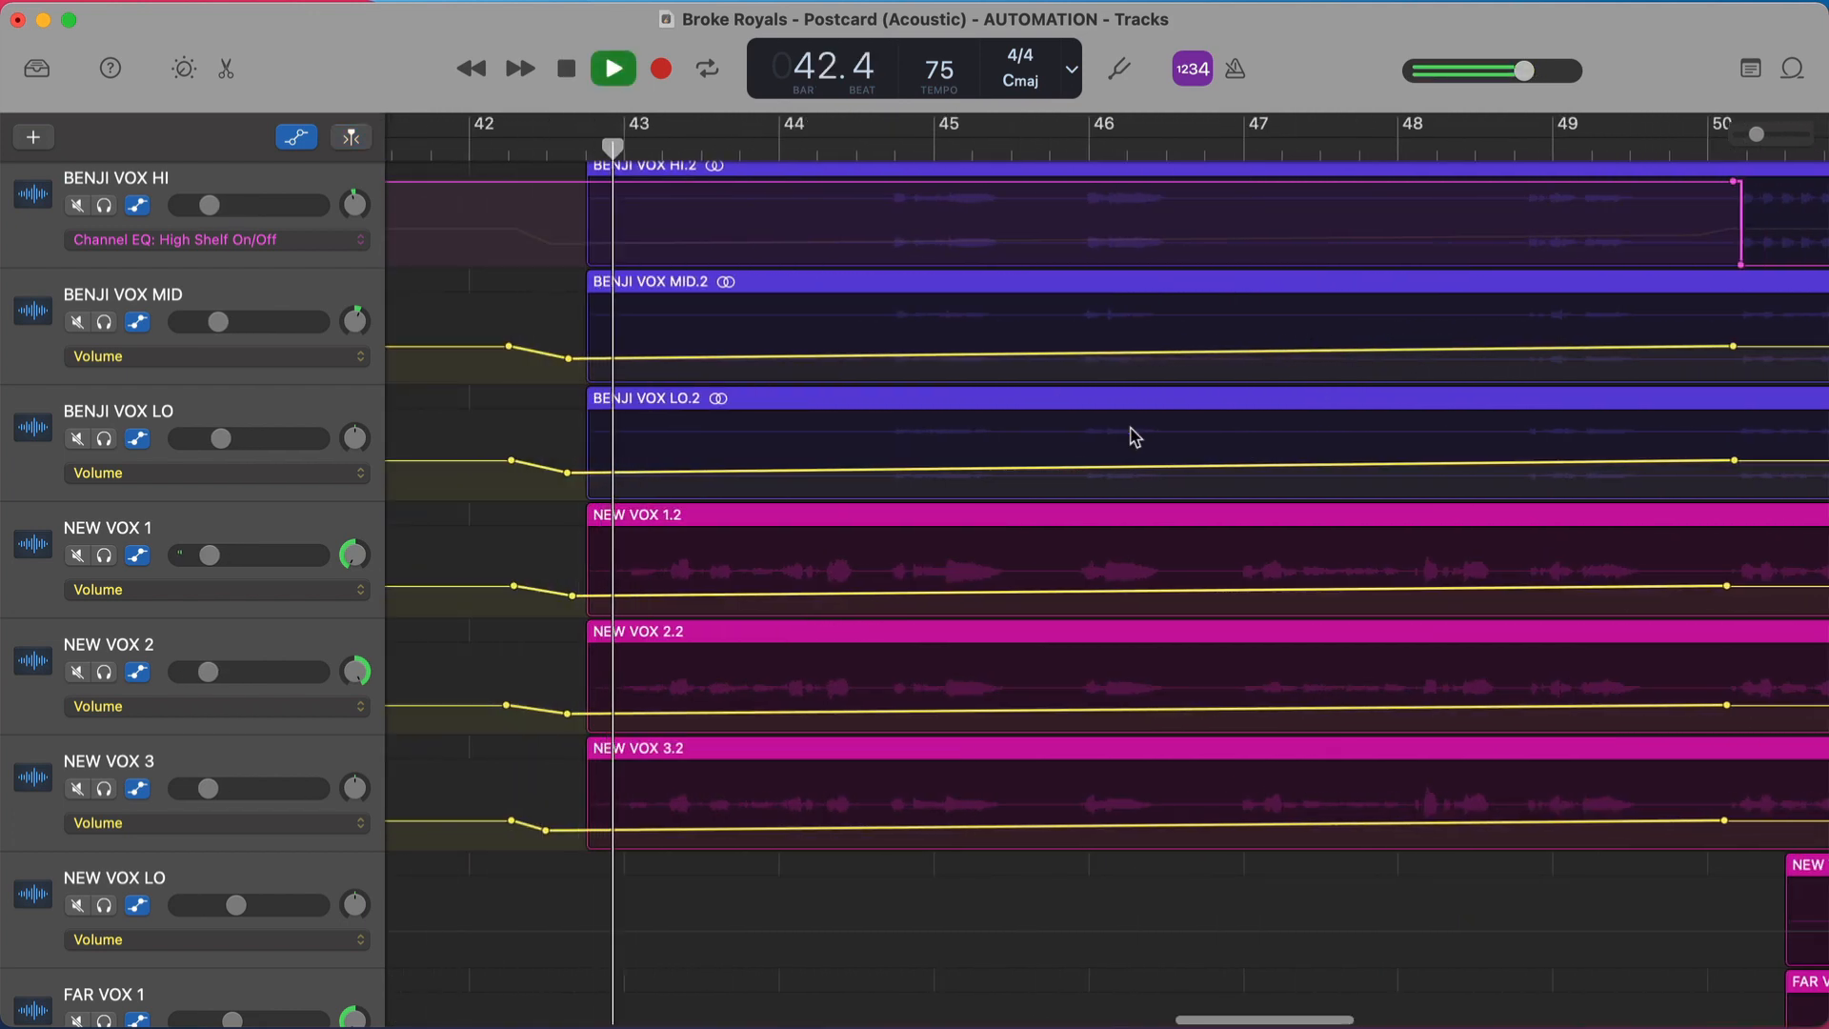
{"action": "scroll", "coordinate": [554, 732], "scroll_direction": "up", "scroll_amount": 1}
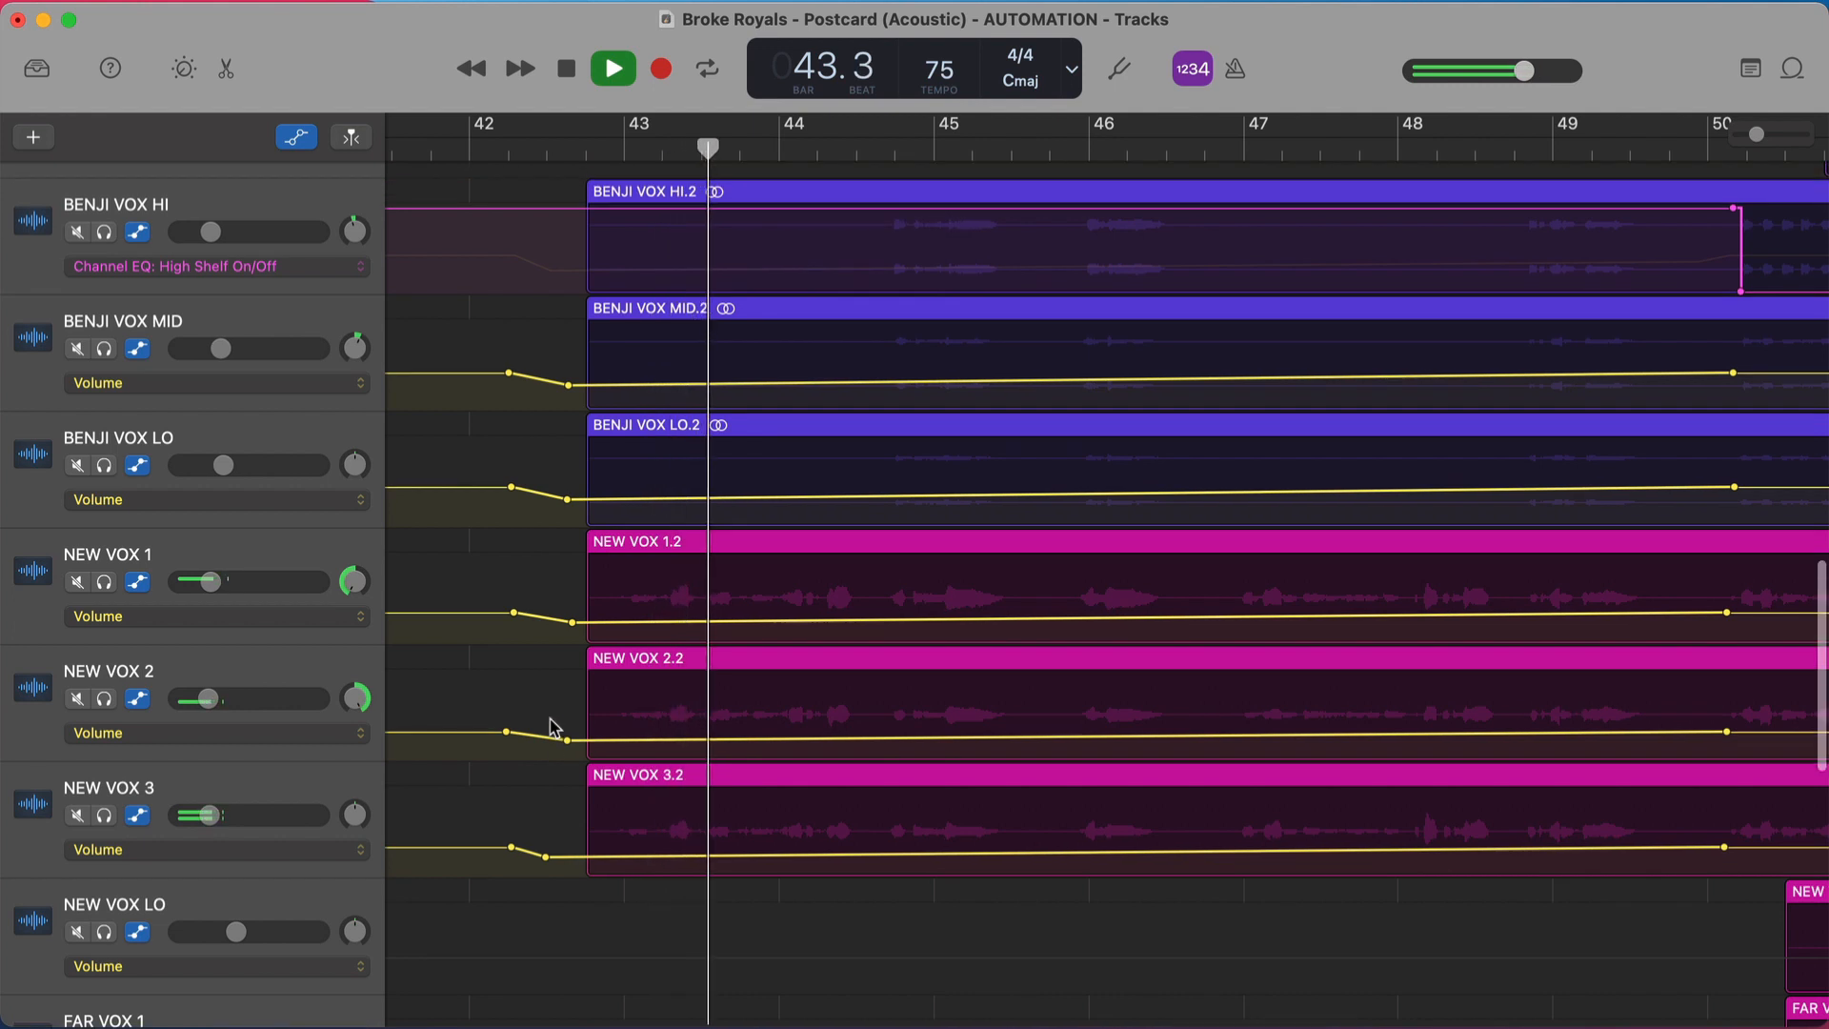
{"action": "scroll", "coordinate": [414, 758], "scroll_direction": "up", "scroll_amount": 1}
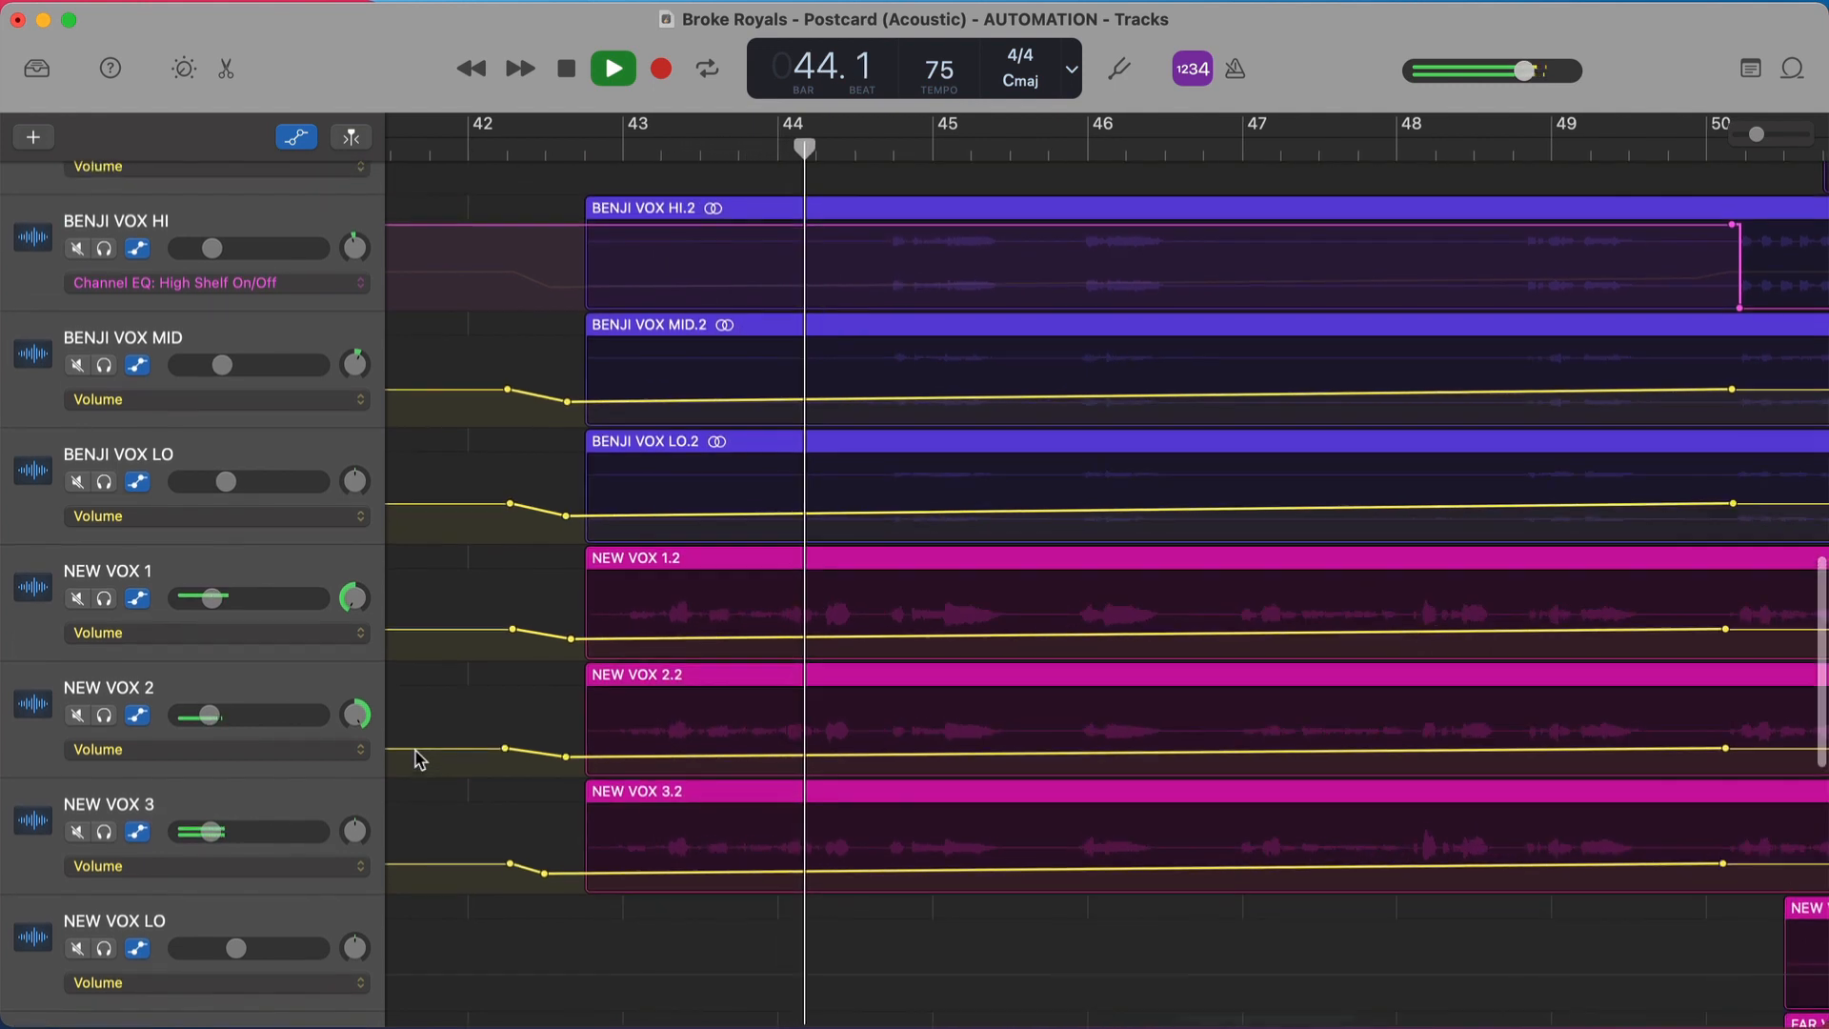
{"action": "key", "text": "space"}
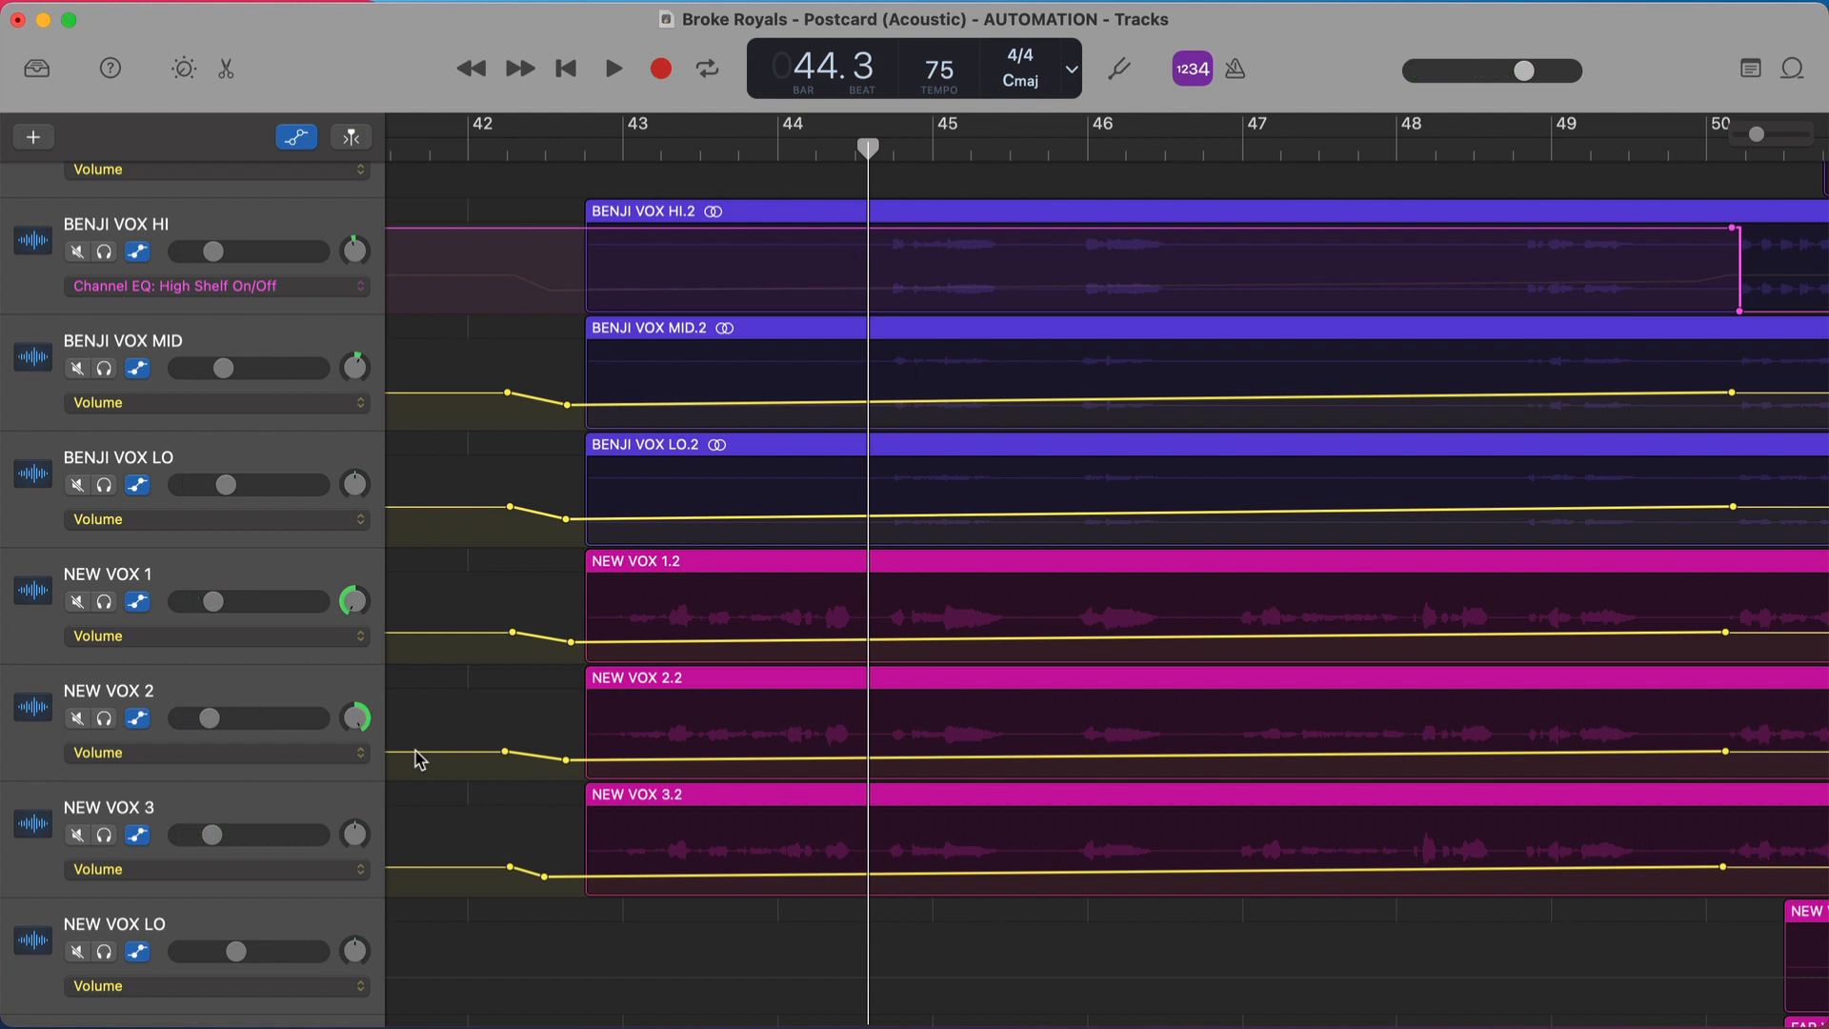
Continue playback from bar 44.3 to 45.3 and examine where the backing vocal volume ramps end near bar 50.
{"action": "scroll", "coordinate": [1152, 638], "scroll_direction": "right", "scroll_amount": 3}
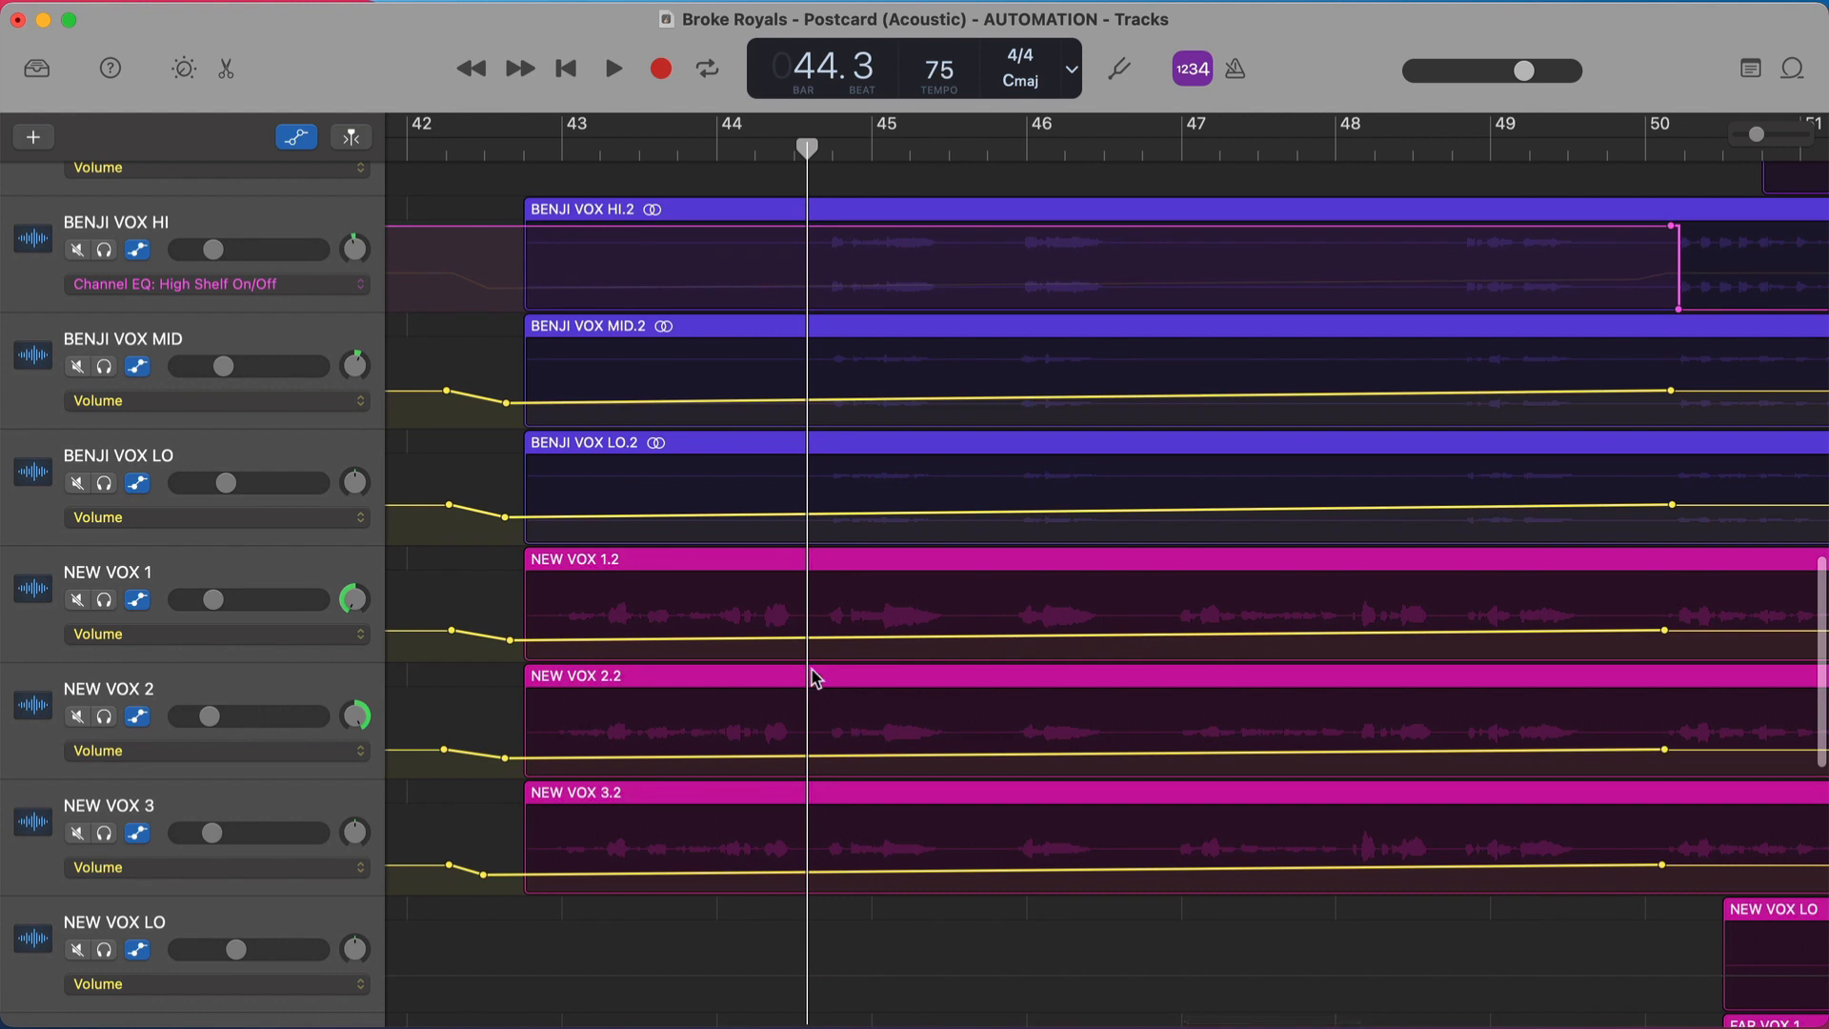
{"action": "scroll", "coordinate": [1438, 645], "scroll_direction": "right", "scroll_amount": 5}
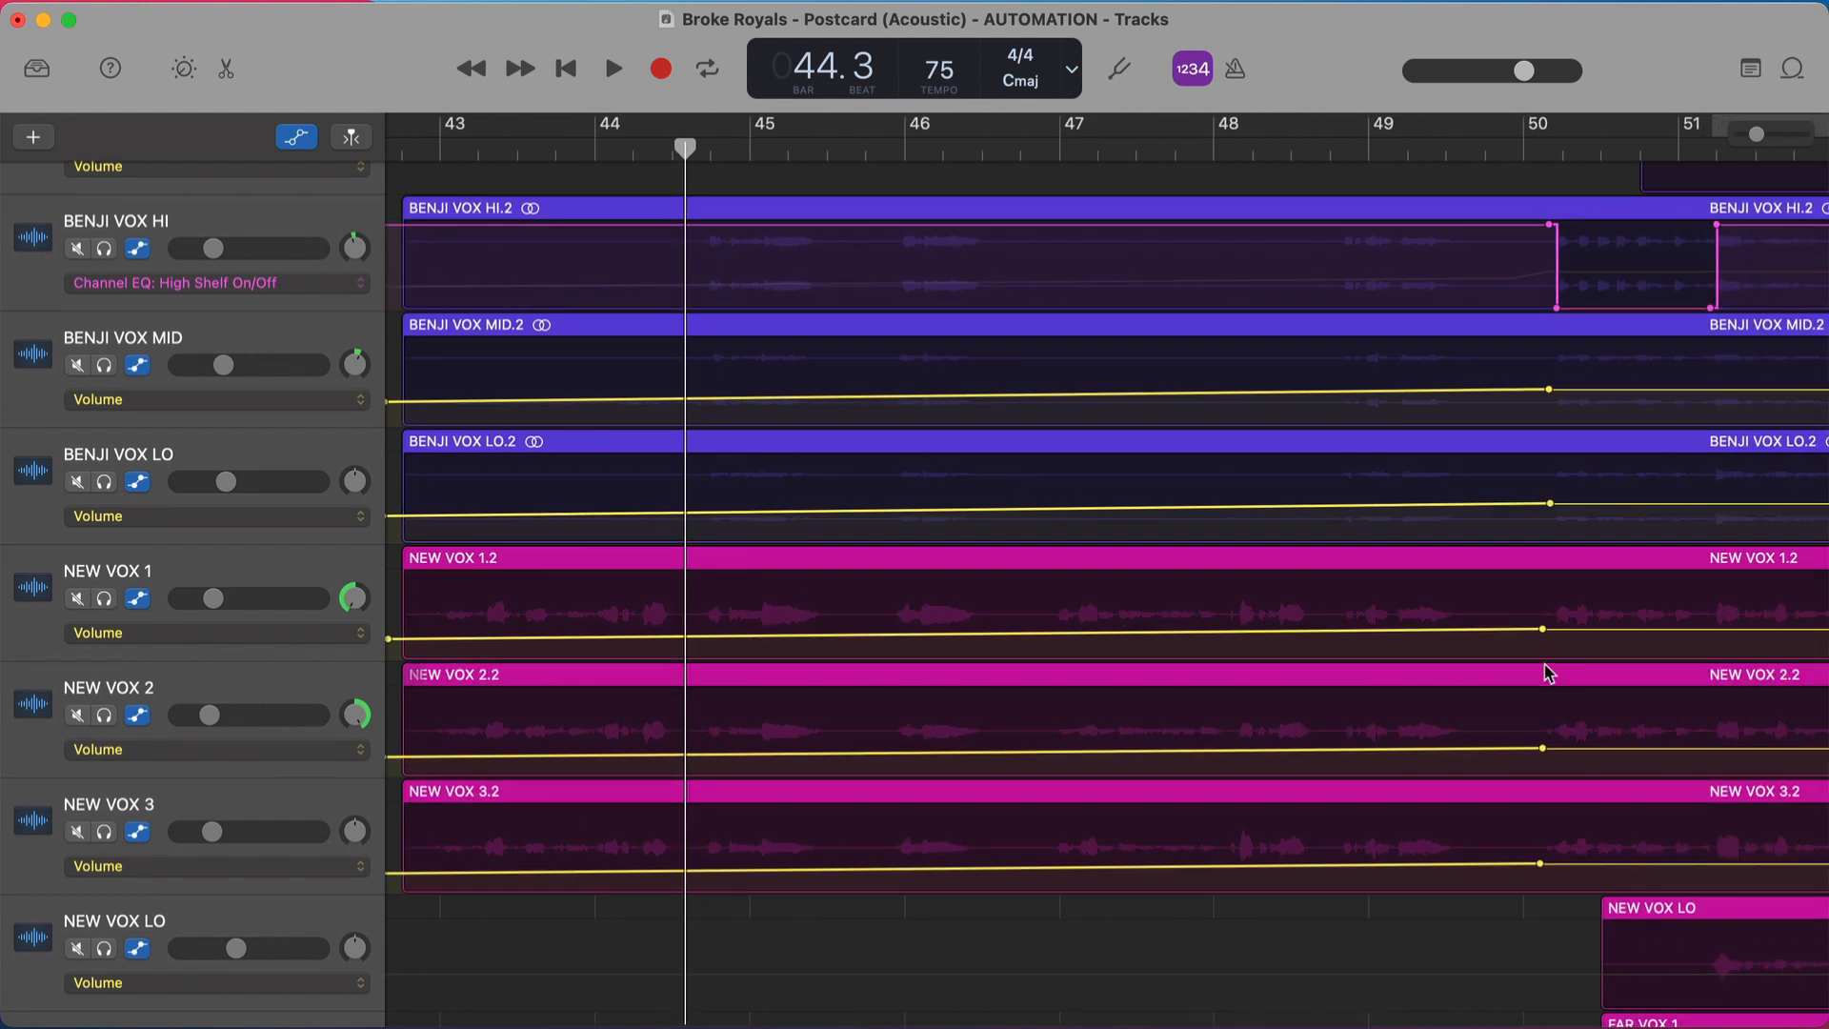
{"action": "key", "text": "space"}
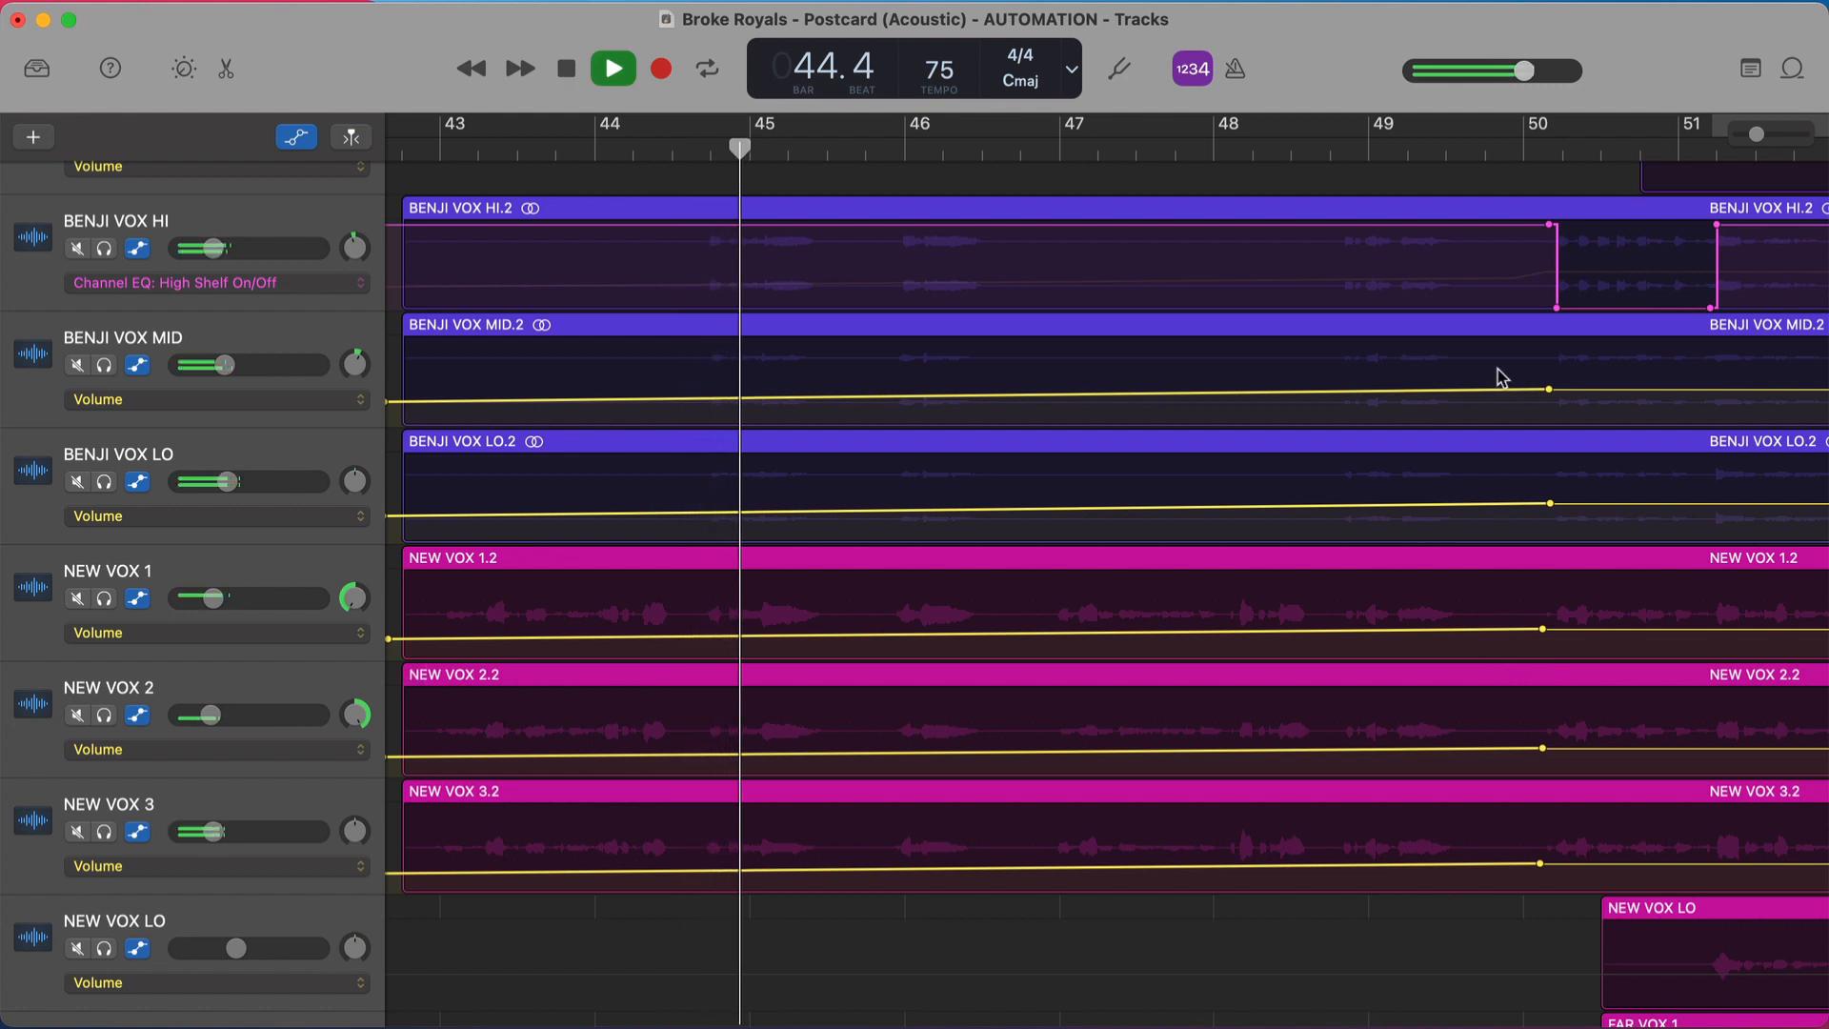
{"action": "scroll", "coordinate": [1518, 257], "scroll_direction": "right", "scroll_amount": 7}
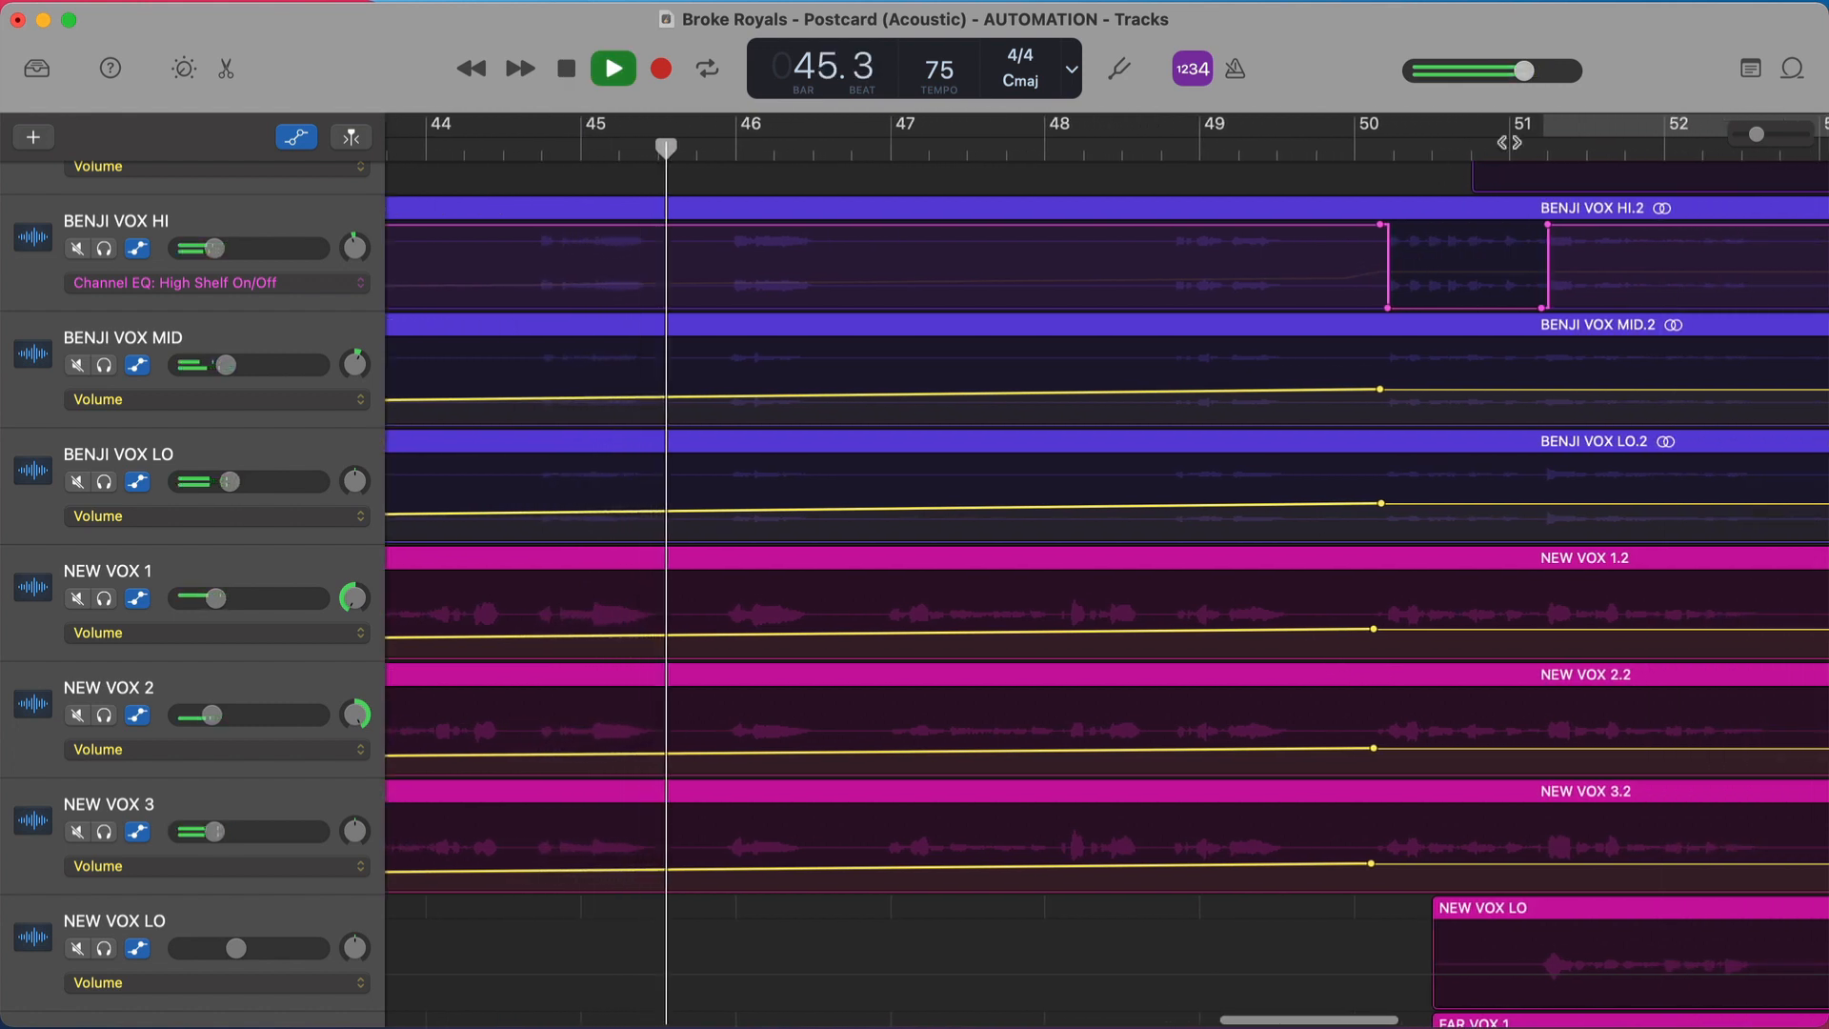
{"action": "key", "text": "space"}
Play the full mix from bar 50.2 to 52.1, past the end of the backing vocal volume ramps.
{"action": "left_click", "coordinate": [1394, 149]}
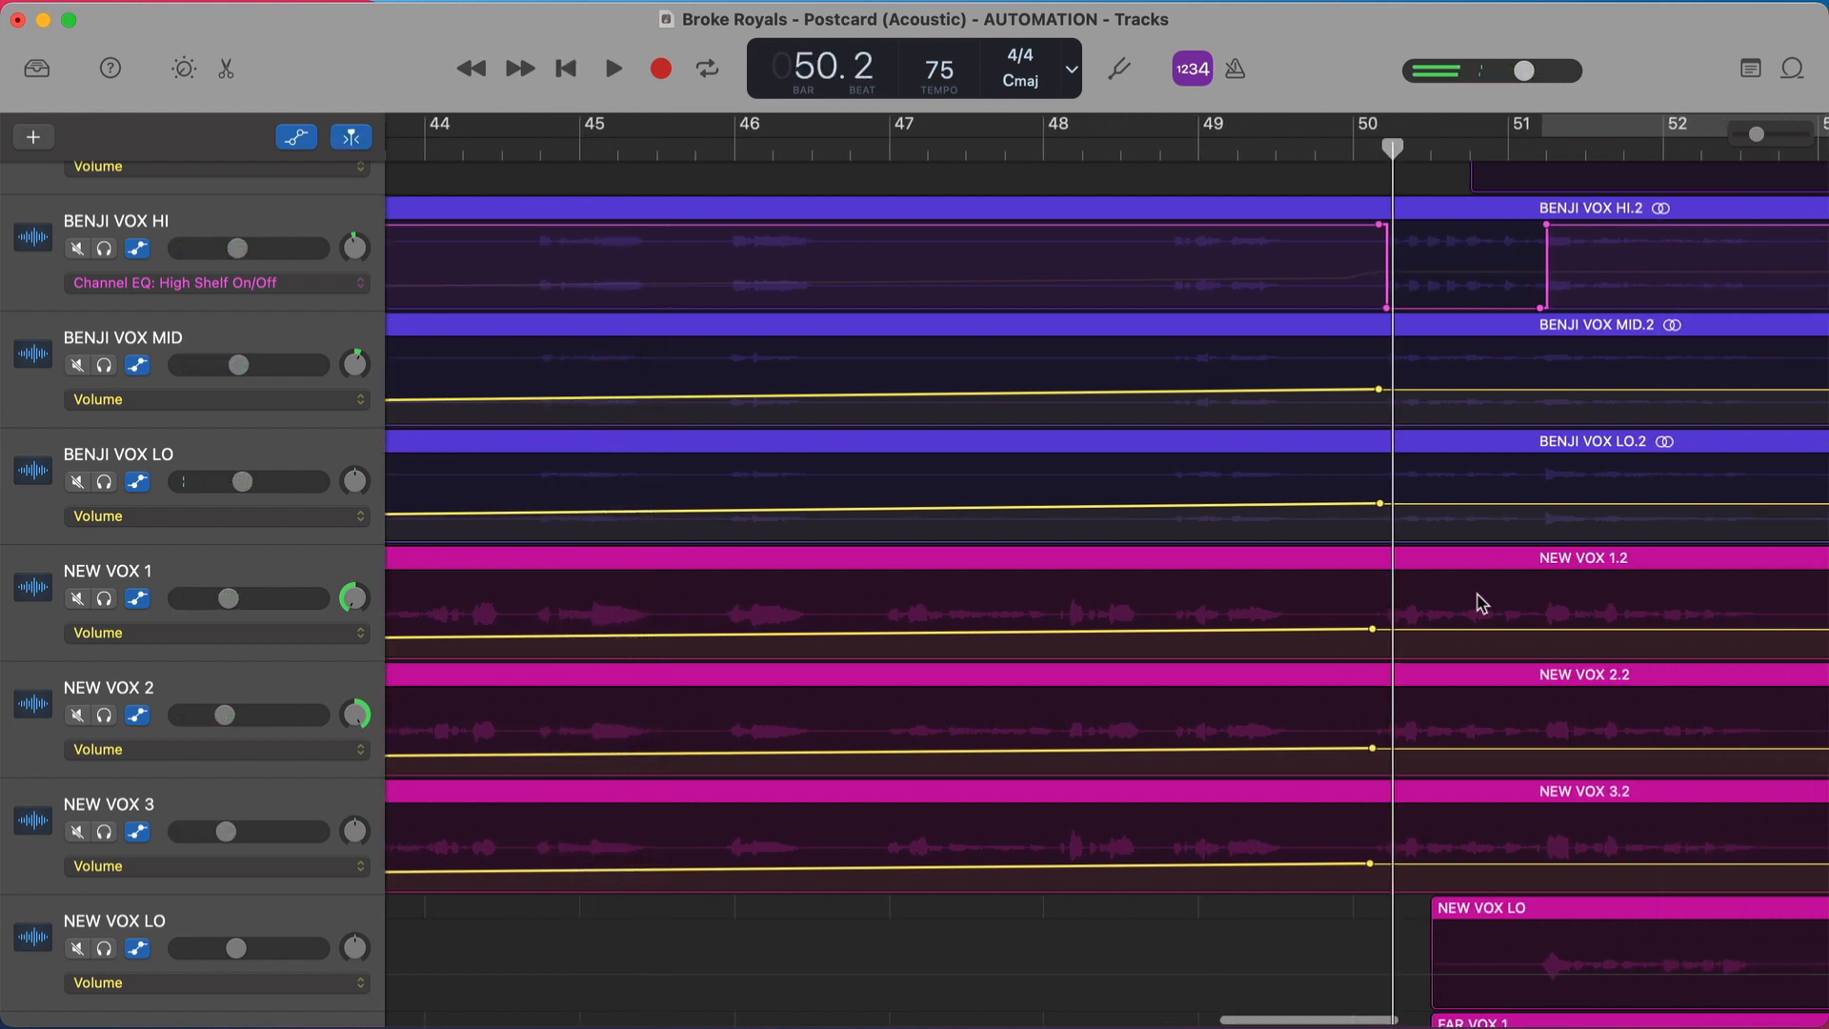
{"action": "key", "text": "space"}
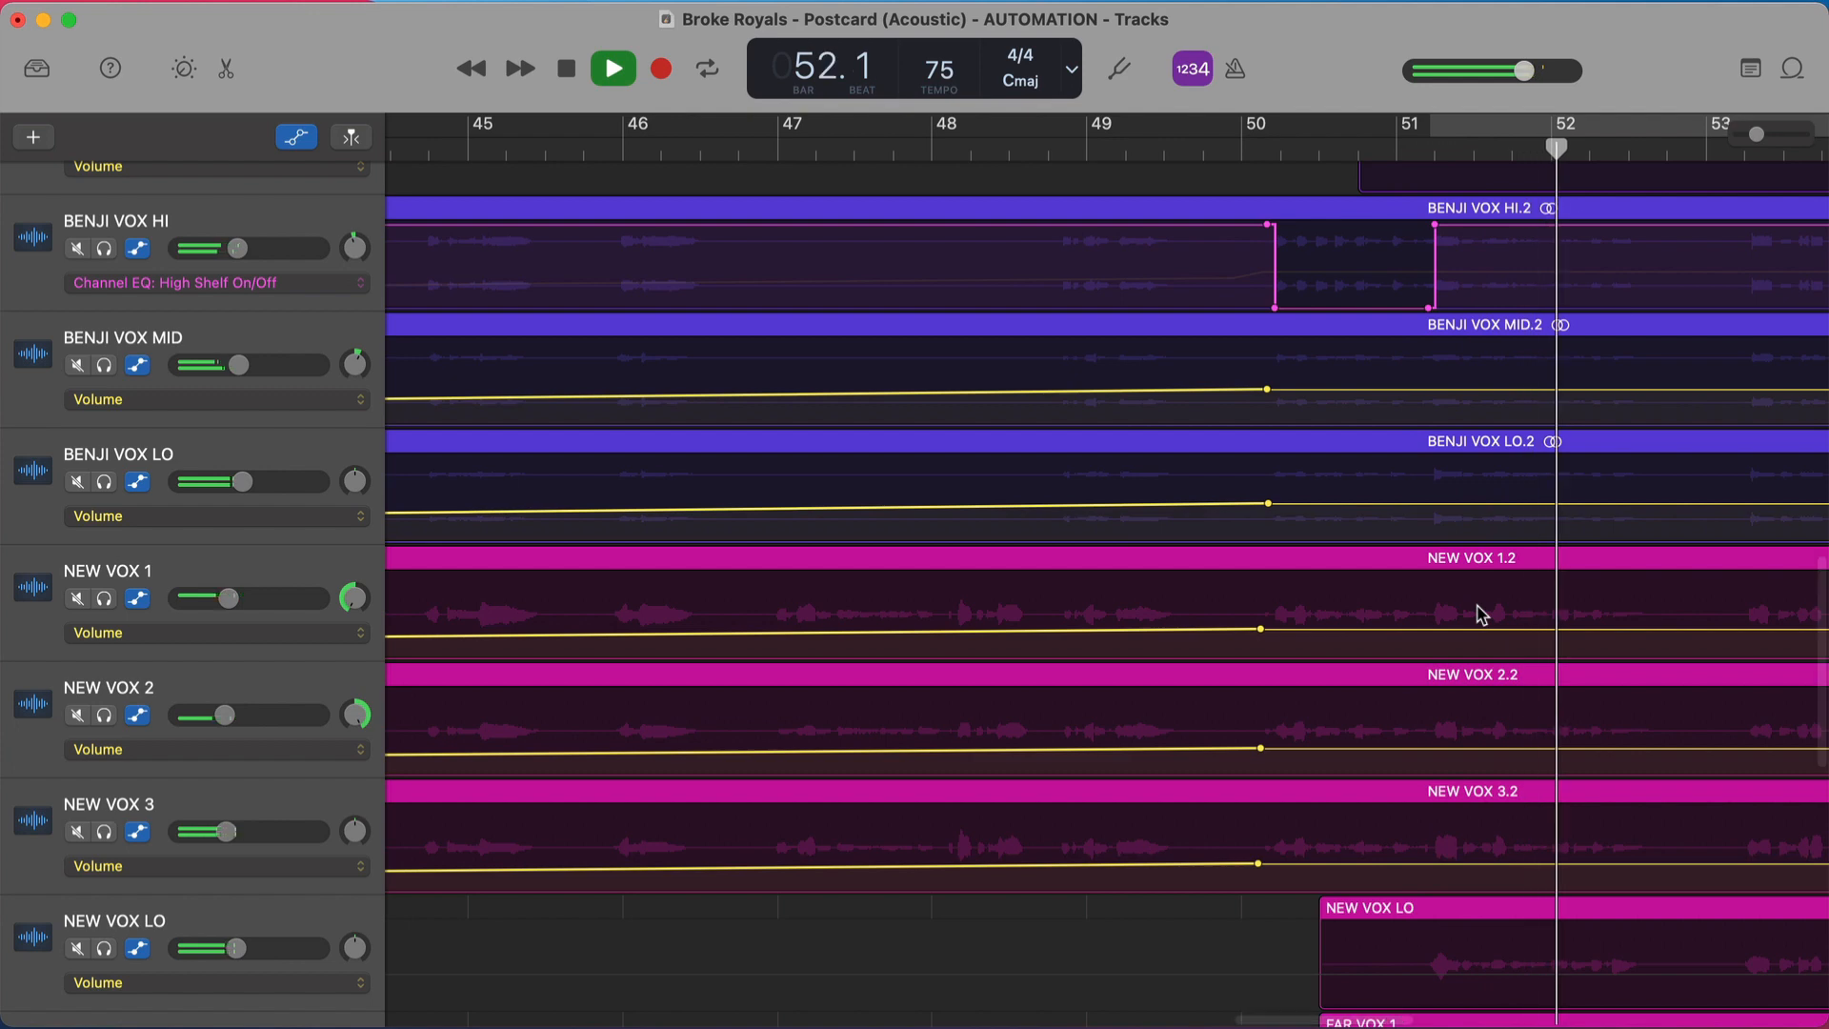
{"action": "key", "text": "space"}
Examine the volume automation of OOH1 to OOH3 across the song and select the Master Track.
{"action": "scroll", "coordinate": [1480, 613], "scroll_direction": "down", "scroll_amount": 10}
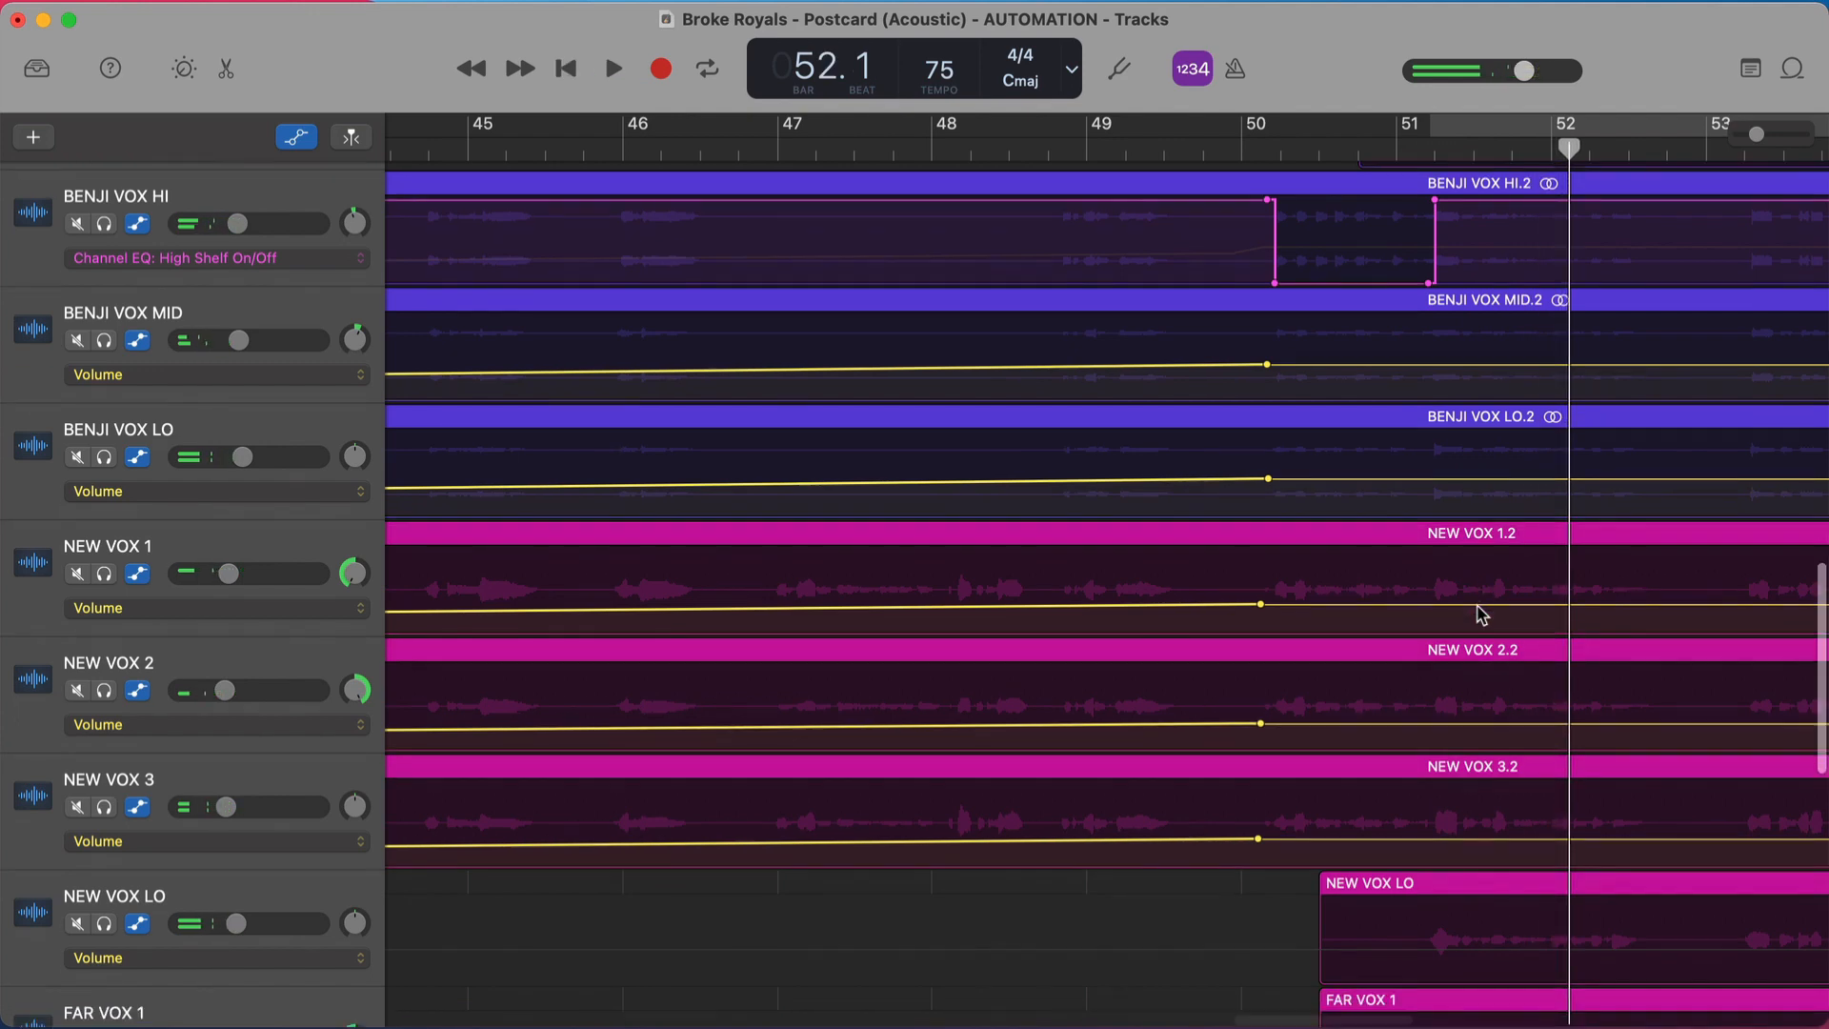
{"action": "scroll", "coordinate": [1480, 614], "scroll_direction": "down", "scroll_amount": 10}
{"action": "scroll", "coordinate": [1479, 614], "scroll_direction": "down", "scroll_amount": 20}
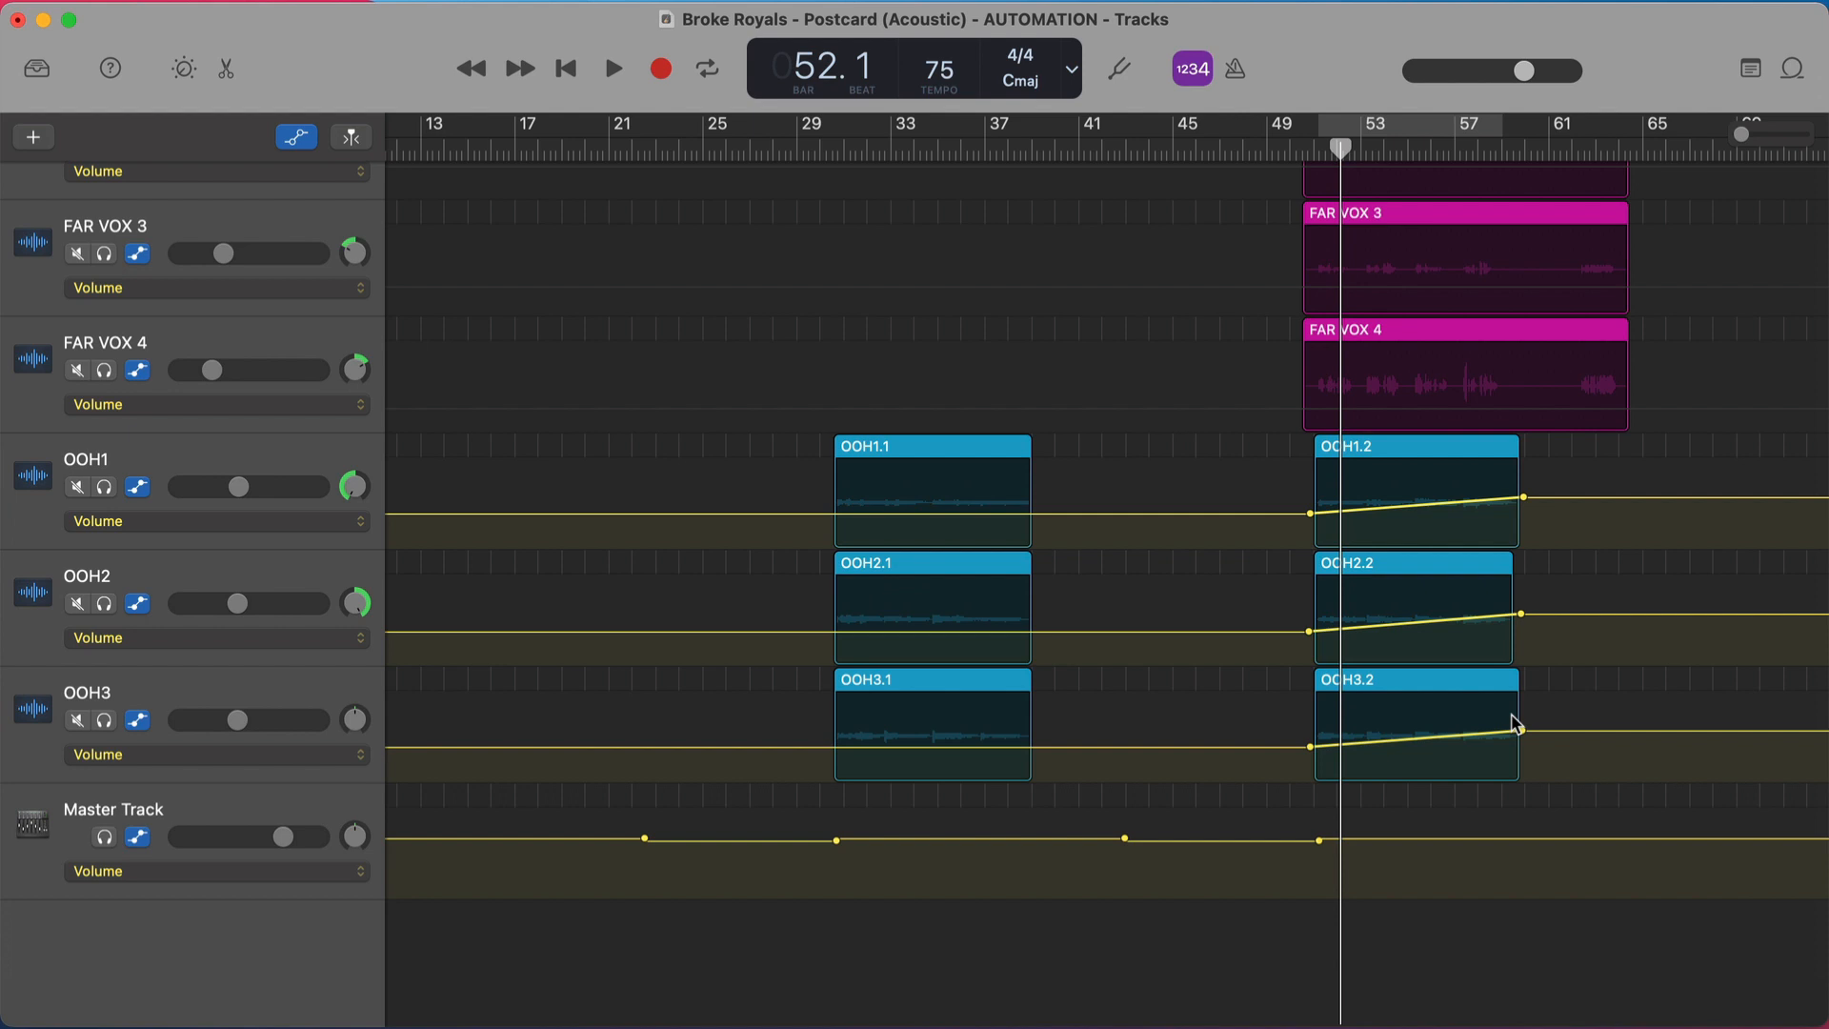
{"action": "scroll", "coordinate": [1262, 845], "scroll_direction": "left", "scroll_amount": 5}
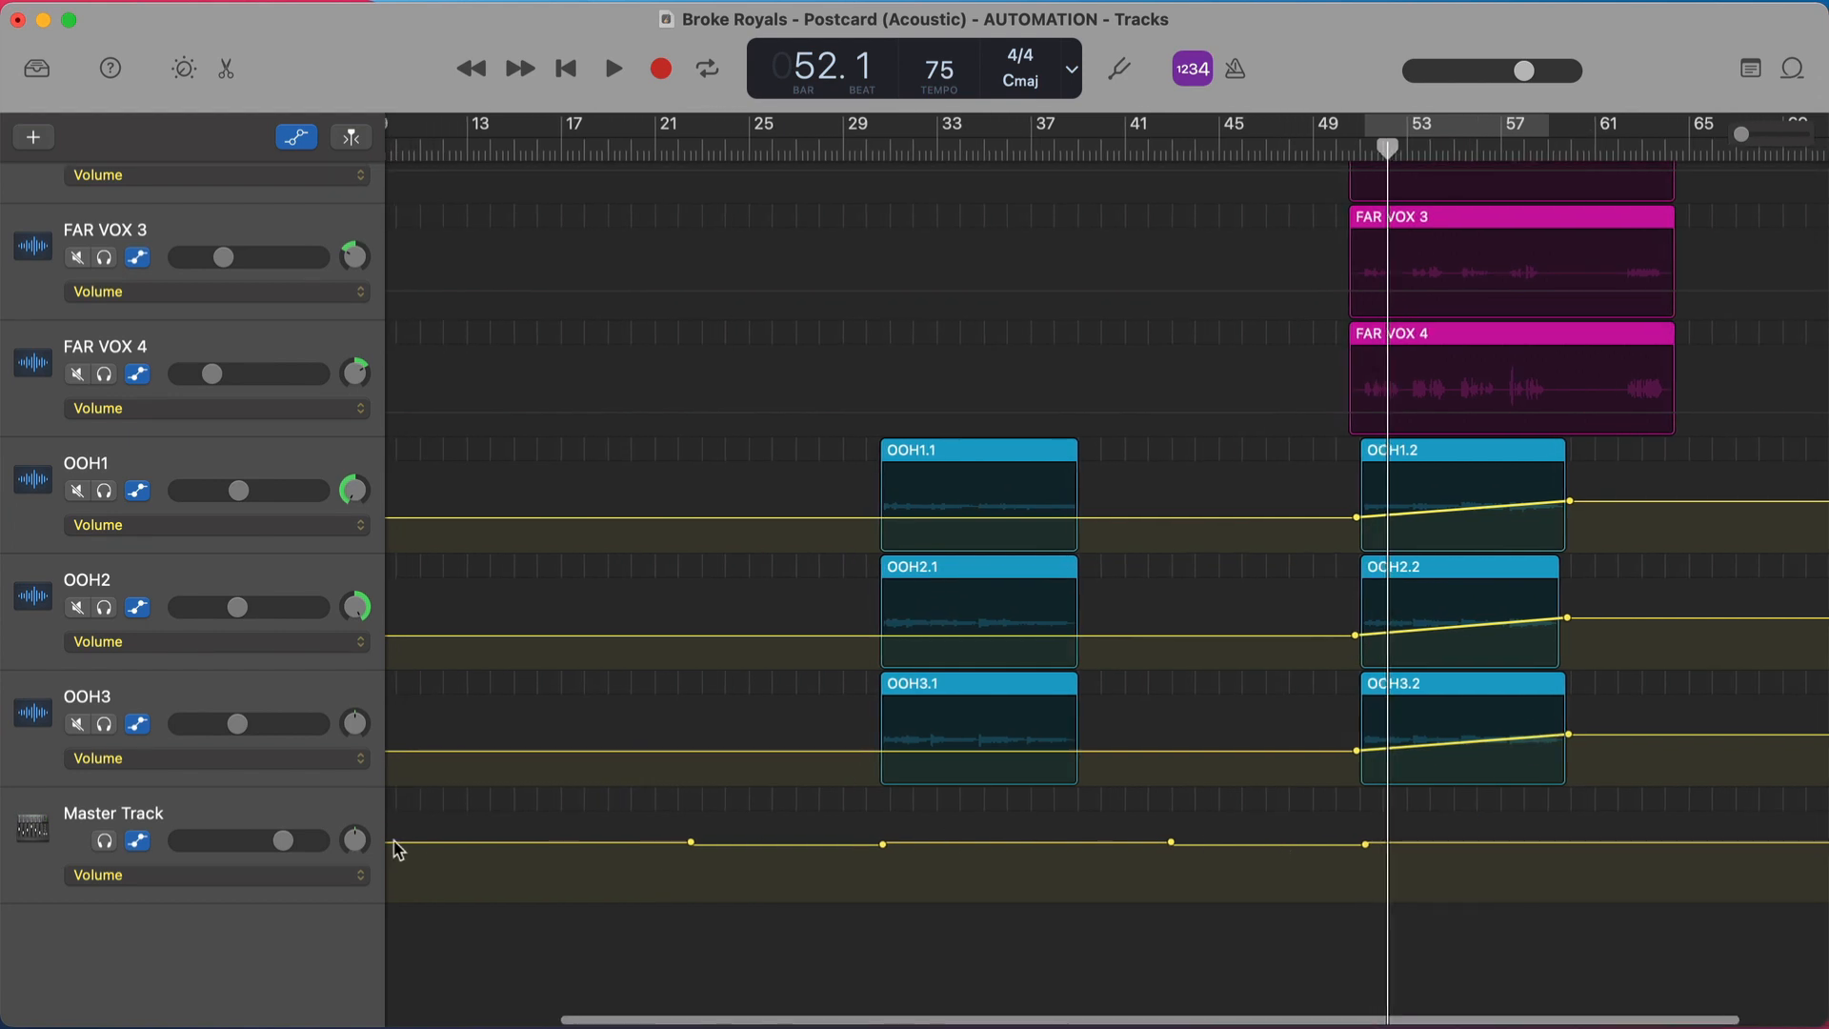
{"action": "left_click", "coordinate": [179, 821]}
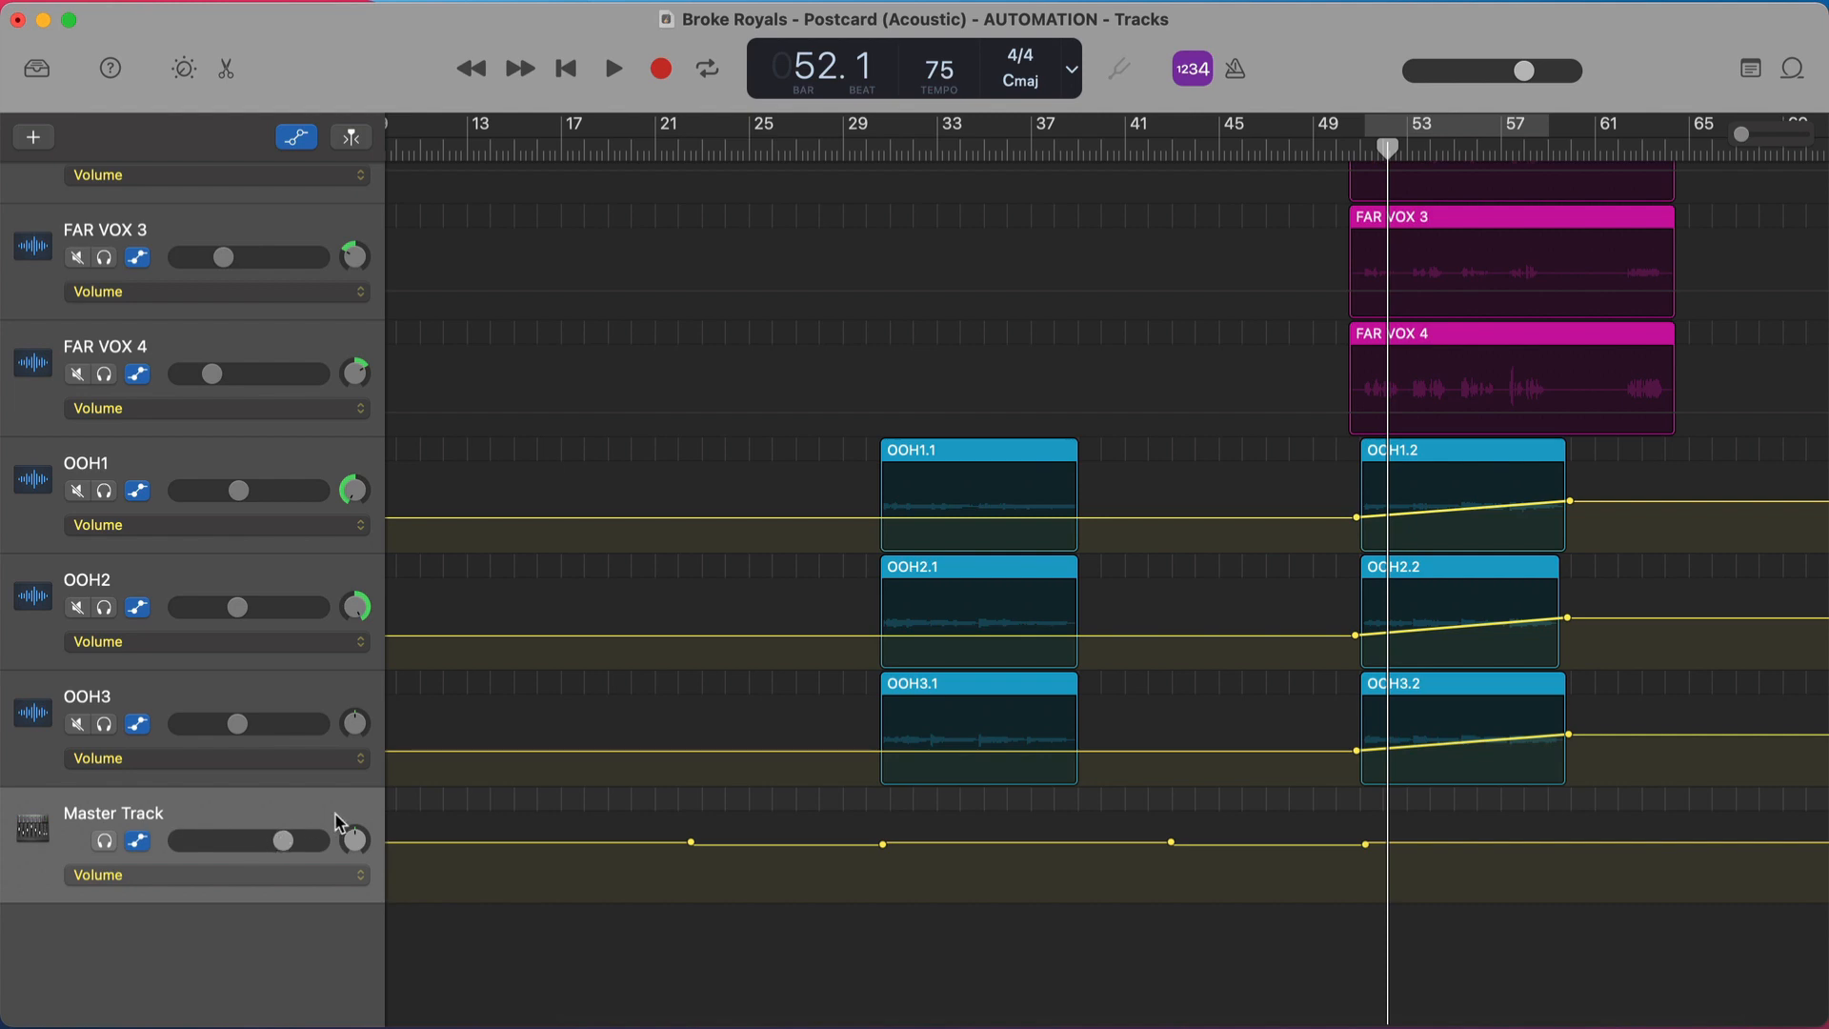
{"action": "scroll", "coordinate": [1461, 359], "scroll_direction": "up", "scroll_amount": 10}
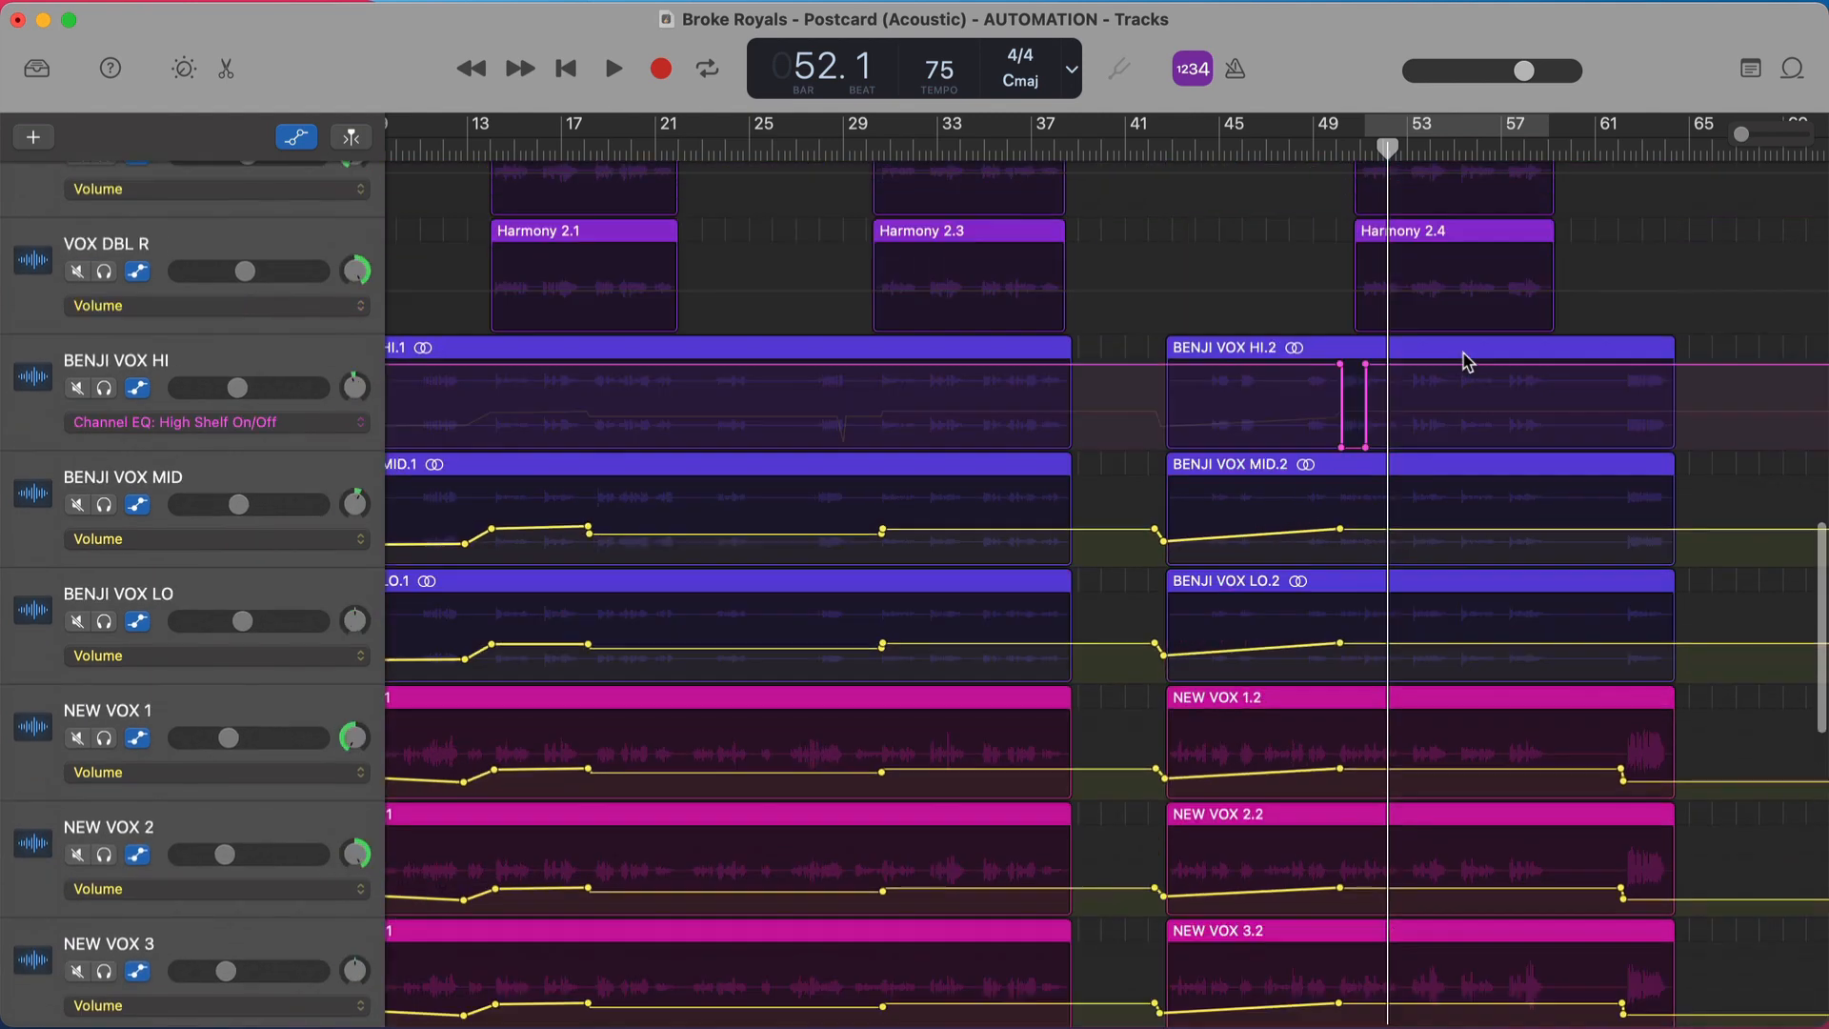
{"action": "scroll", "coordinate": [1461, 359], "scroll_direction": "down", "scroll_amount": 10}
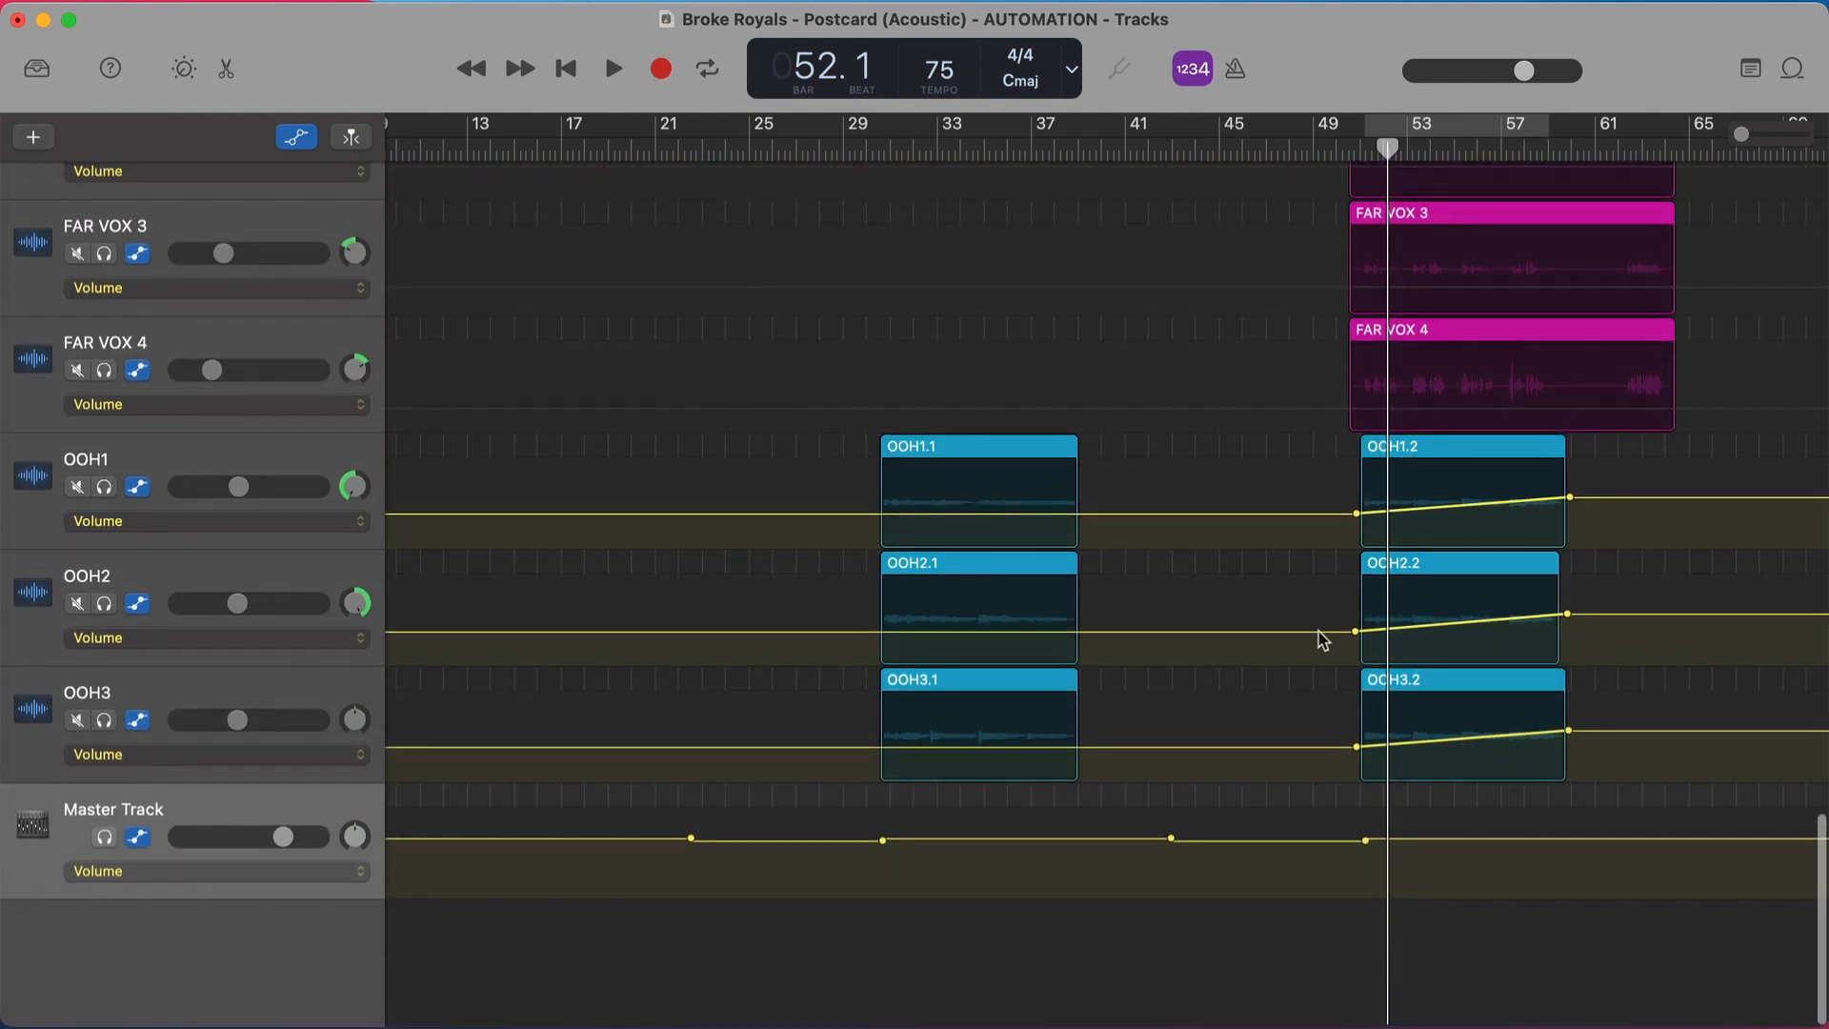
Move the playhead to bar 45.1 and inspect the Master Track's volume automation between bars 42 and 51.
{"action": "left_click", "coordinate": [1218, 148]}
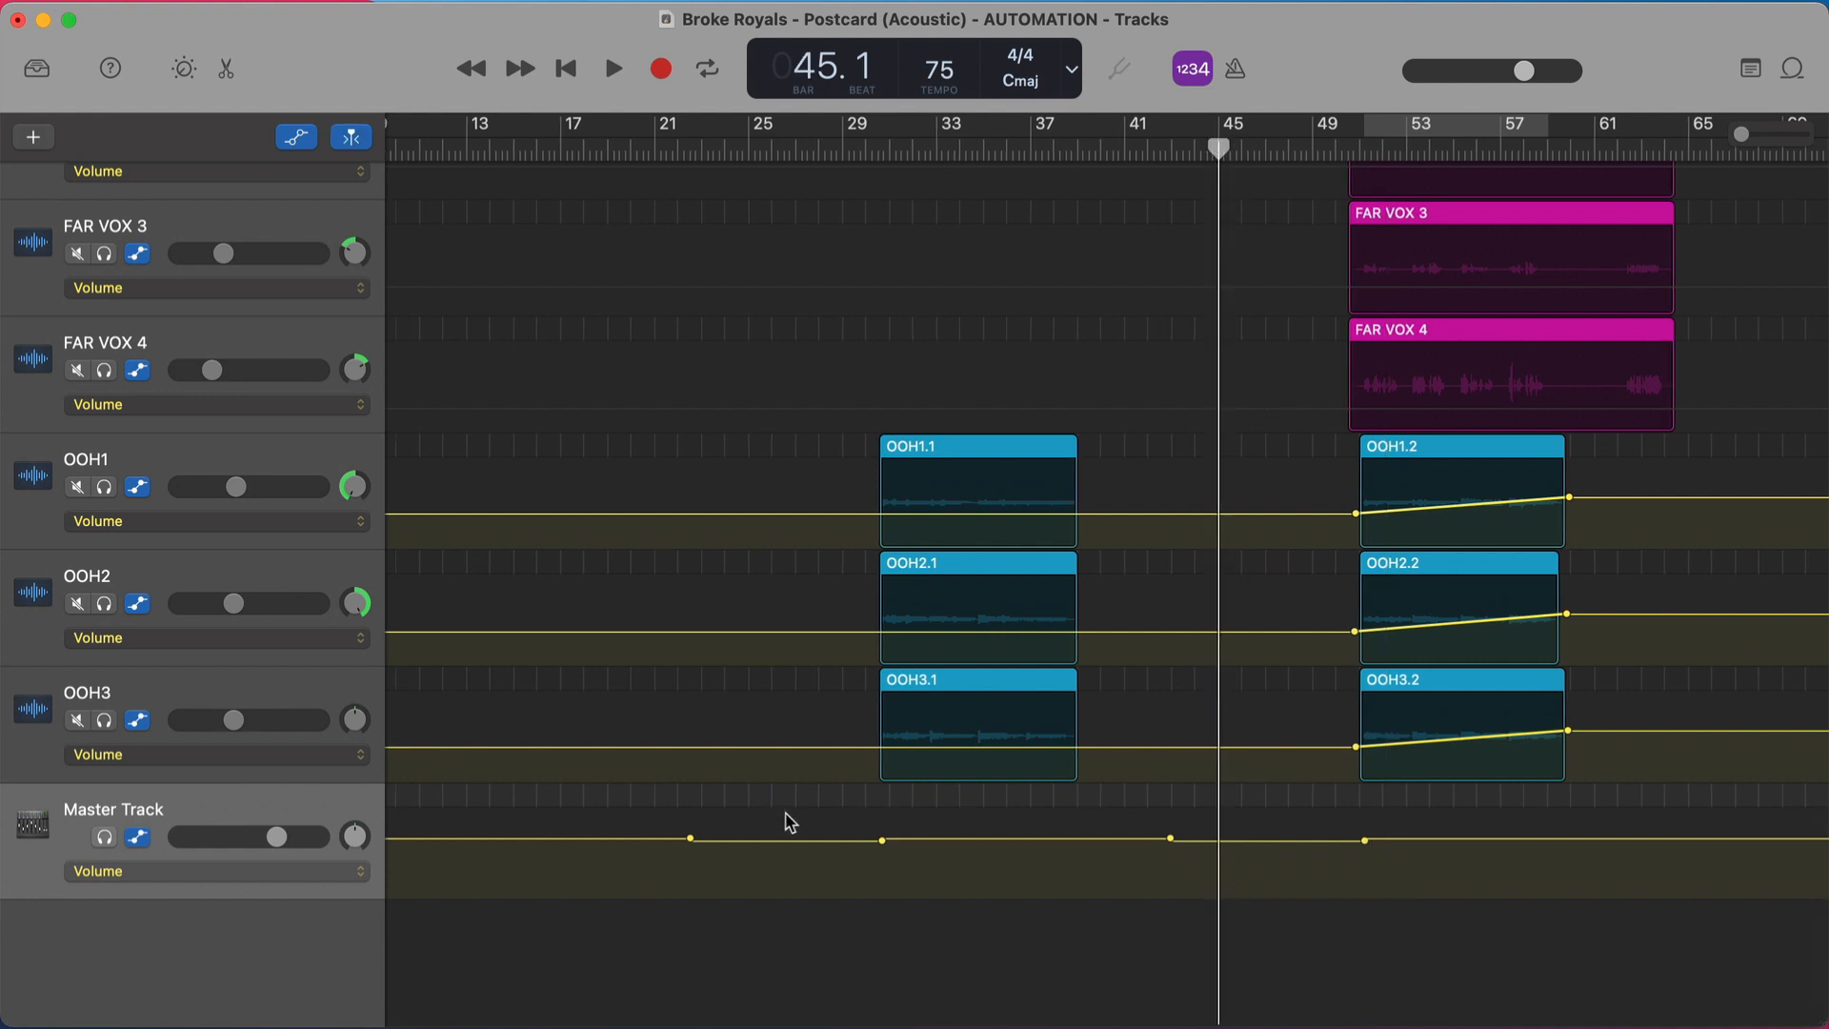
{"action": "left_click", "coordinate": [1374, 841]}
{"action": "left_click", "coordinate": [1283, 841]}
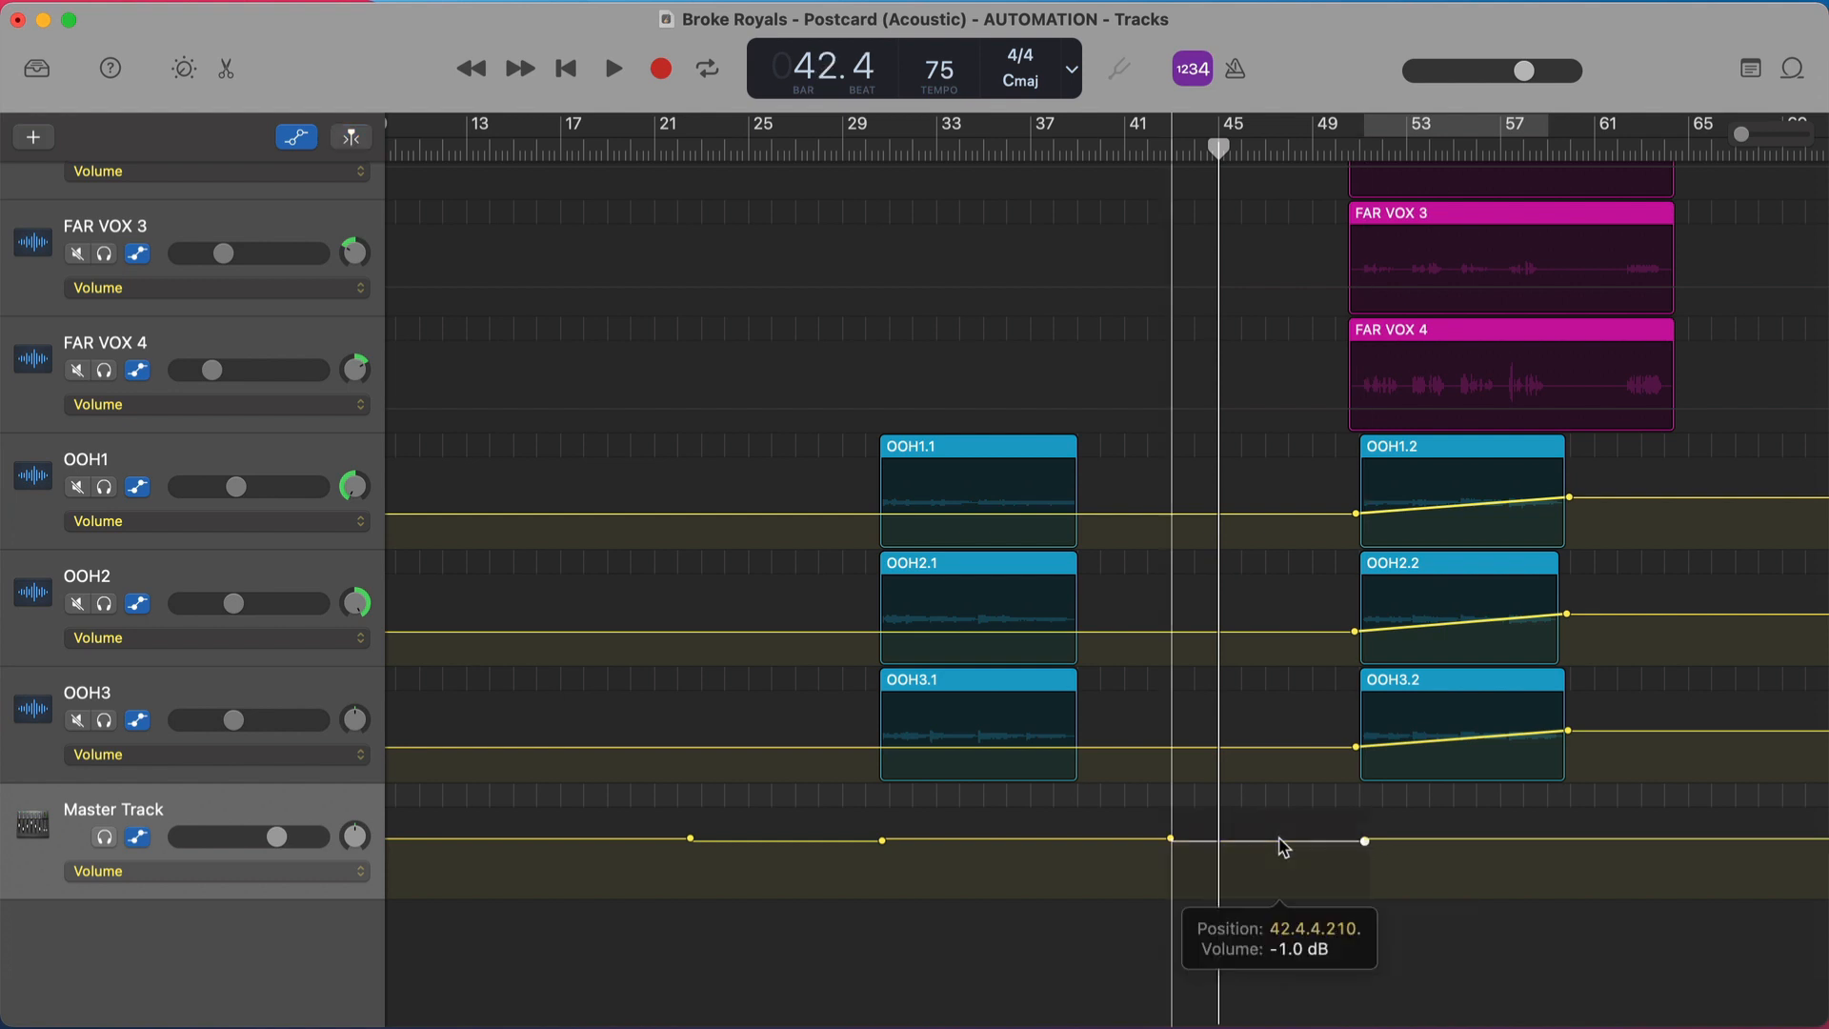
{"action": "left_click", "coordinate": [1400, 840]}
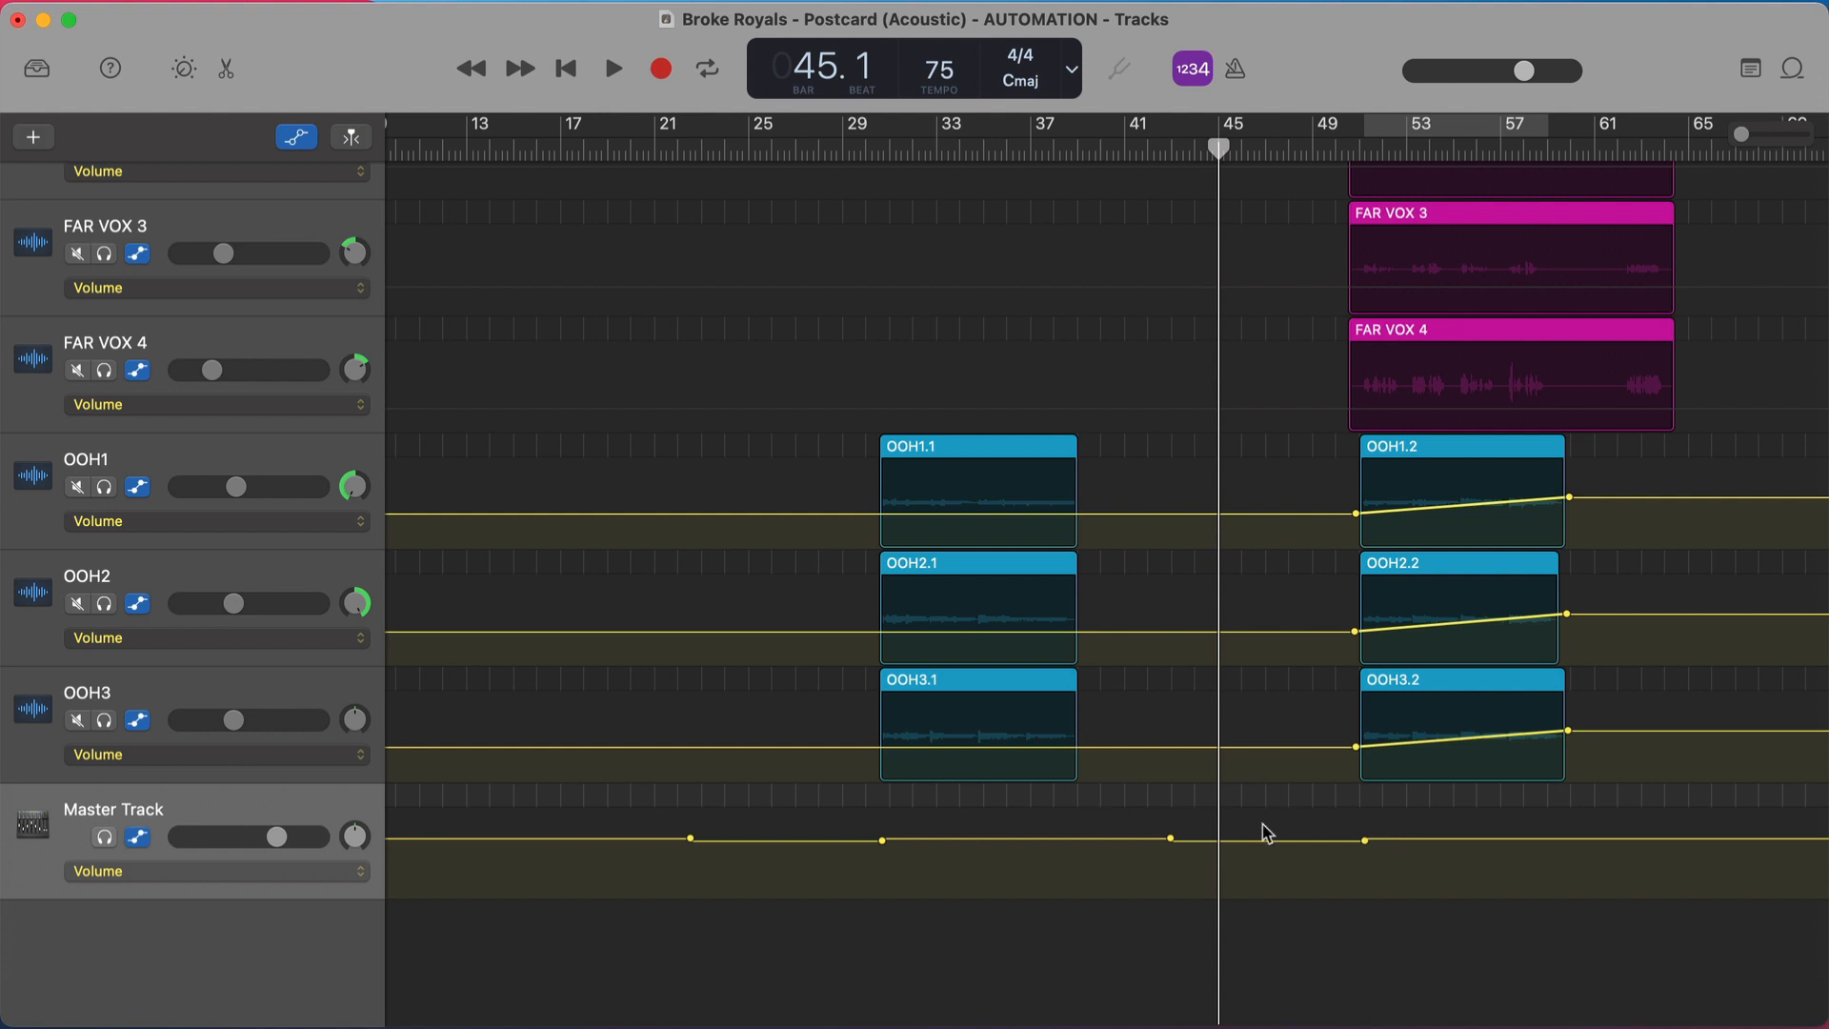
Review the automation from the backing vocals up through VOX PLATE, VOX SLAP and LEAD VOX to the VIOLIN tracks.
{"action": "scroll", "coordinate": [1266, 833], "scroll_direction": "up", "scroll_amount": 15}
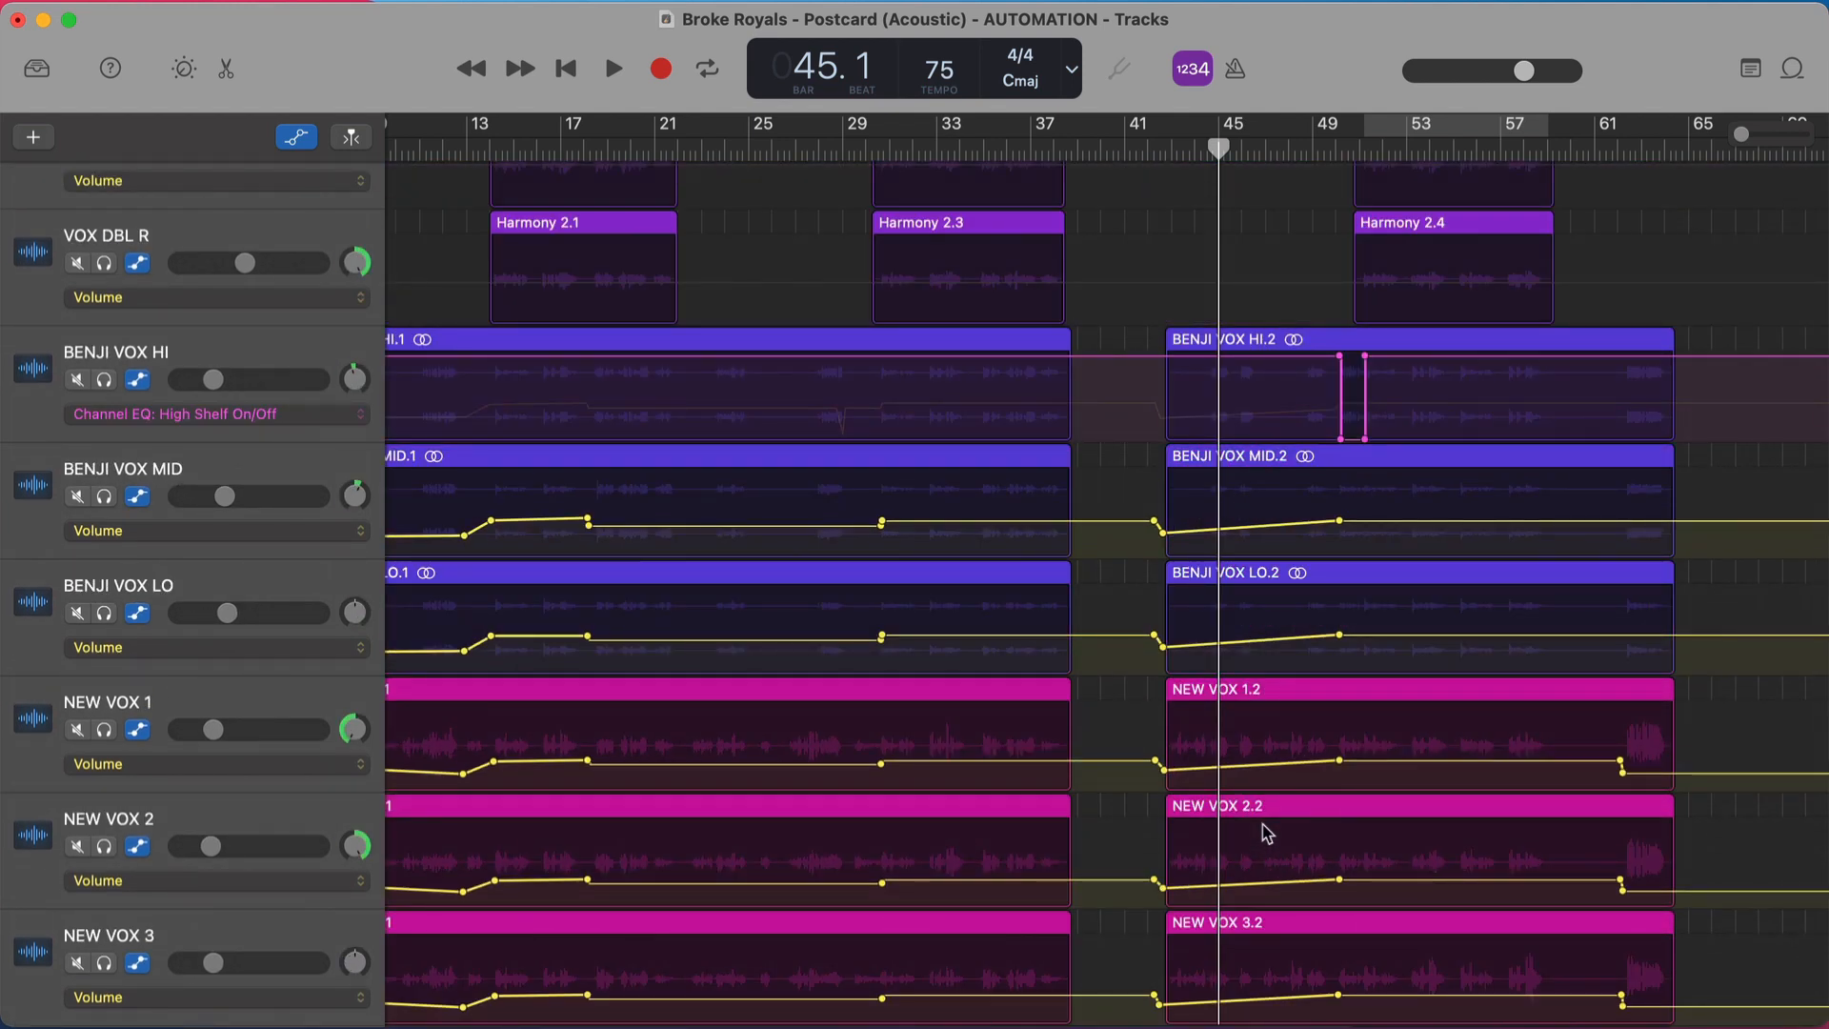
{"action": "scroll", "coordinate": [1266, 834], "scroll_direction": "up", "scroll_amount": 10}
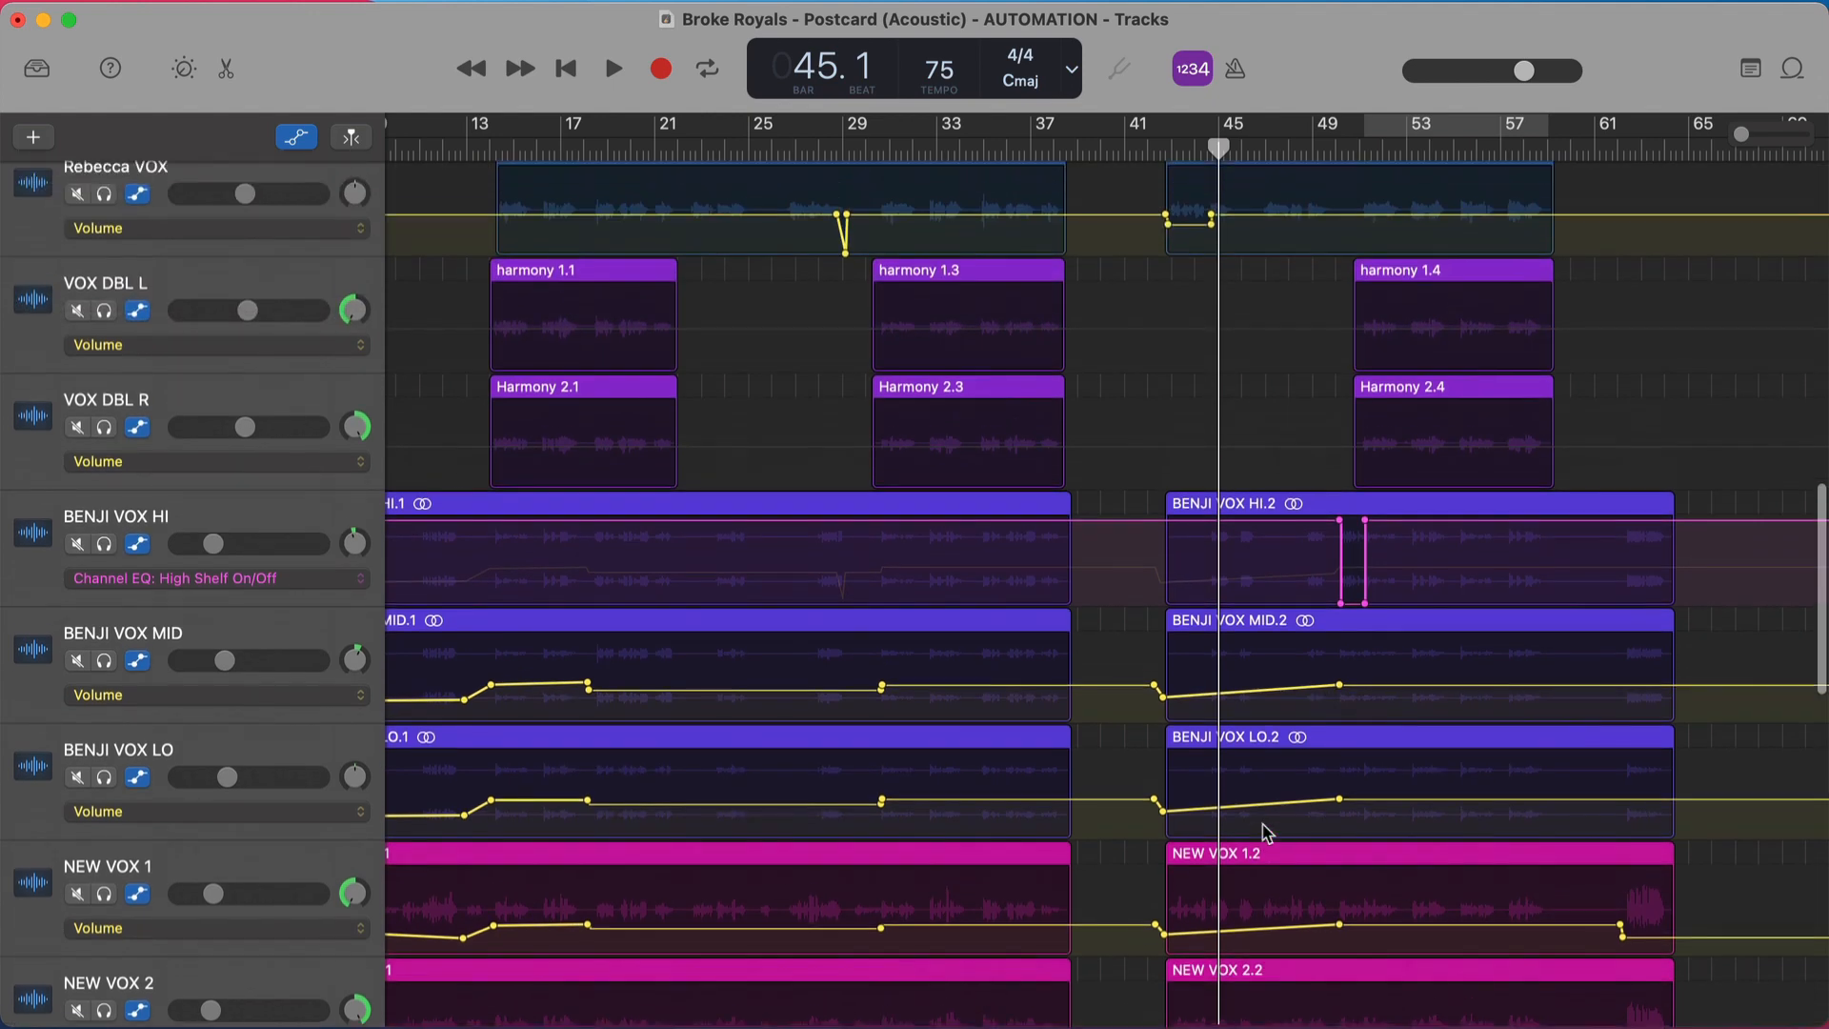
{"action": "scroll", "coordinate": [1266, 833], "scroll_direction": "up", "scroll_amount": 2}
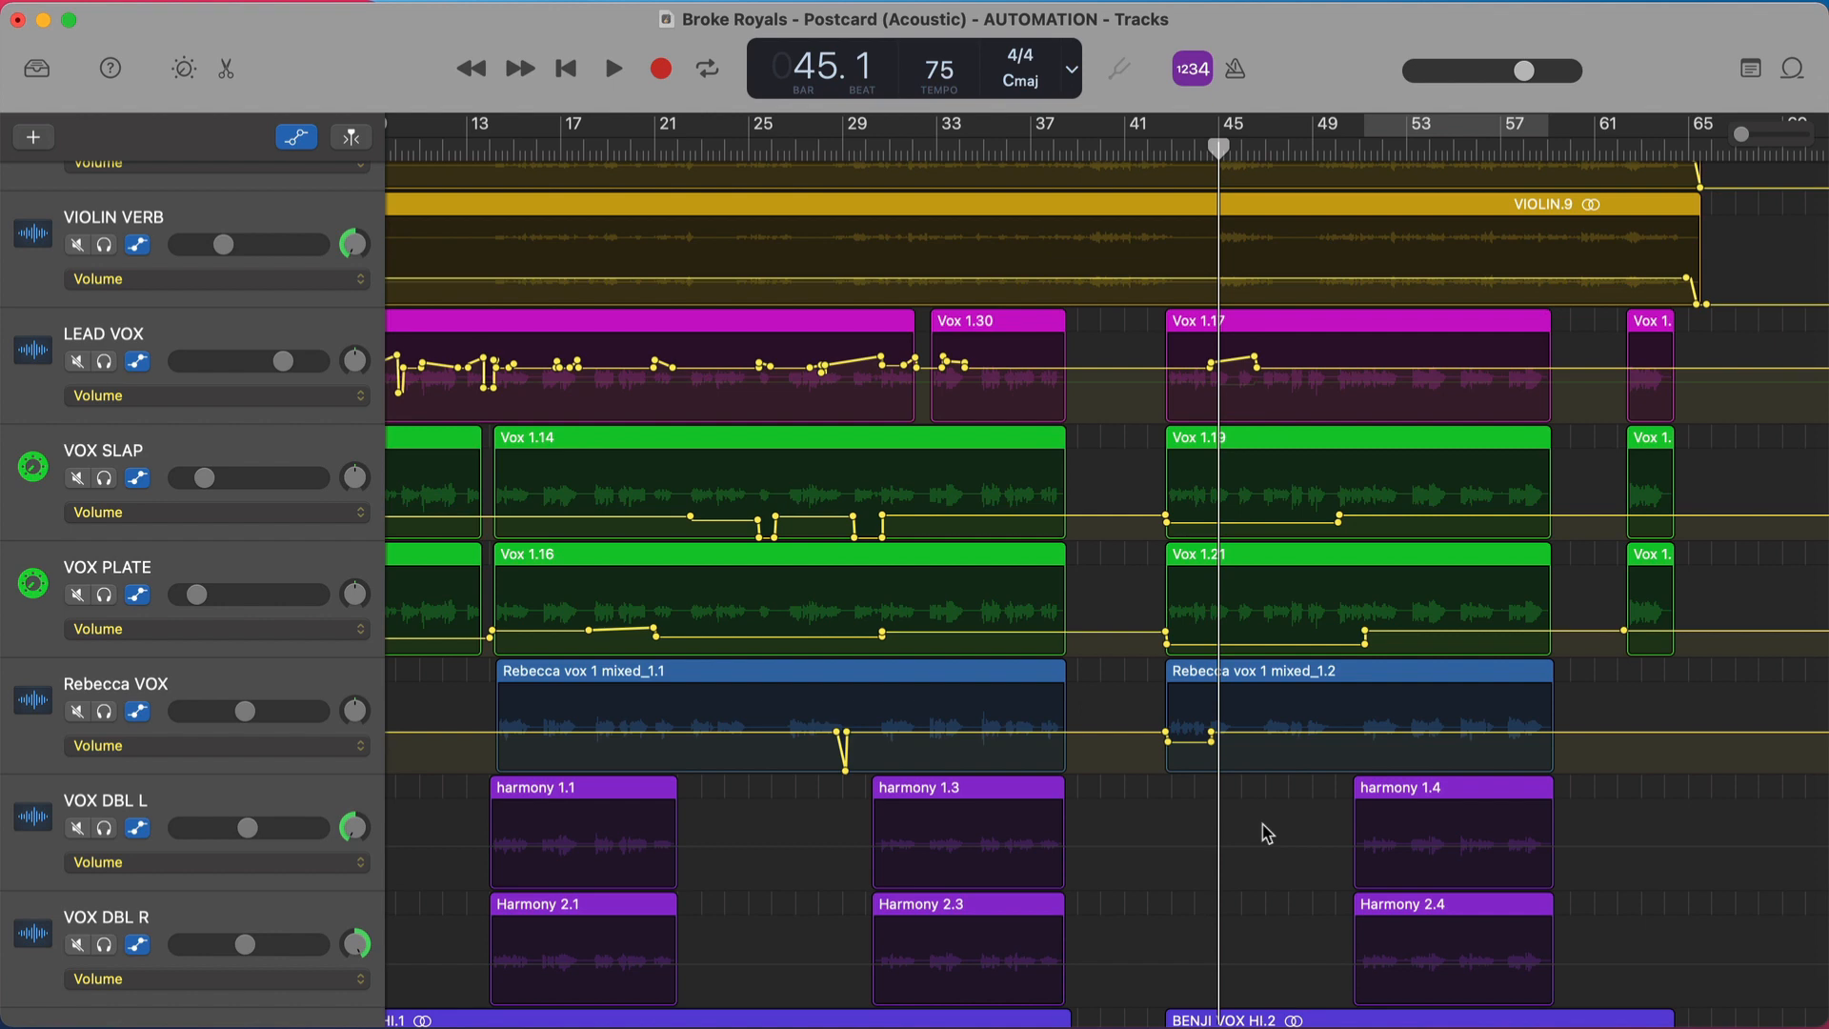
{"action": "scroll", "coordinate": [1267, 833], "scroll_direction": "up", "scroll_amount": 5}
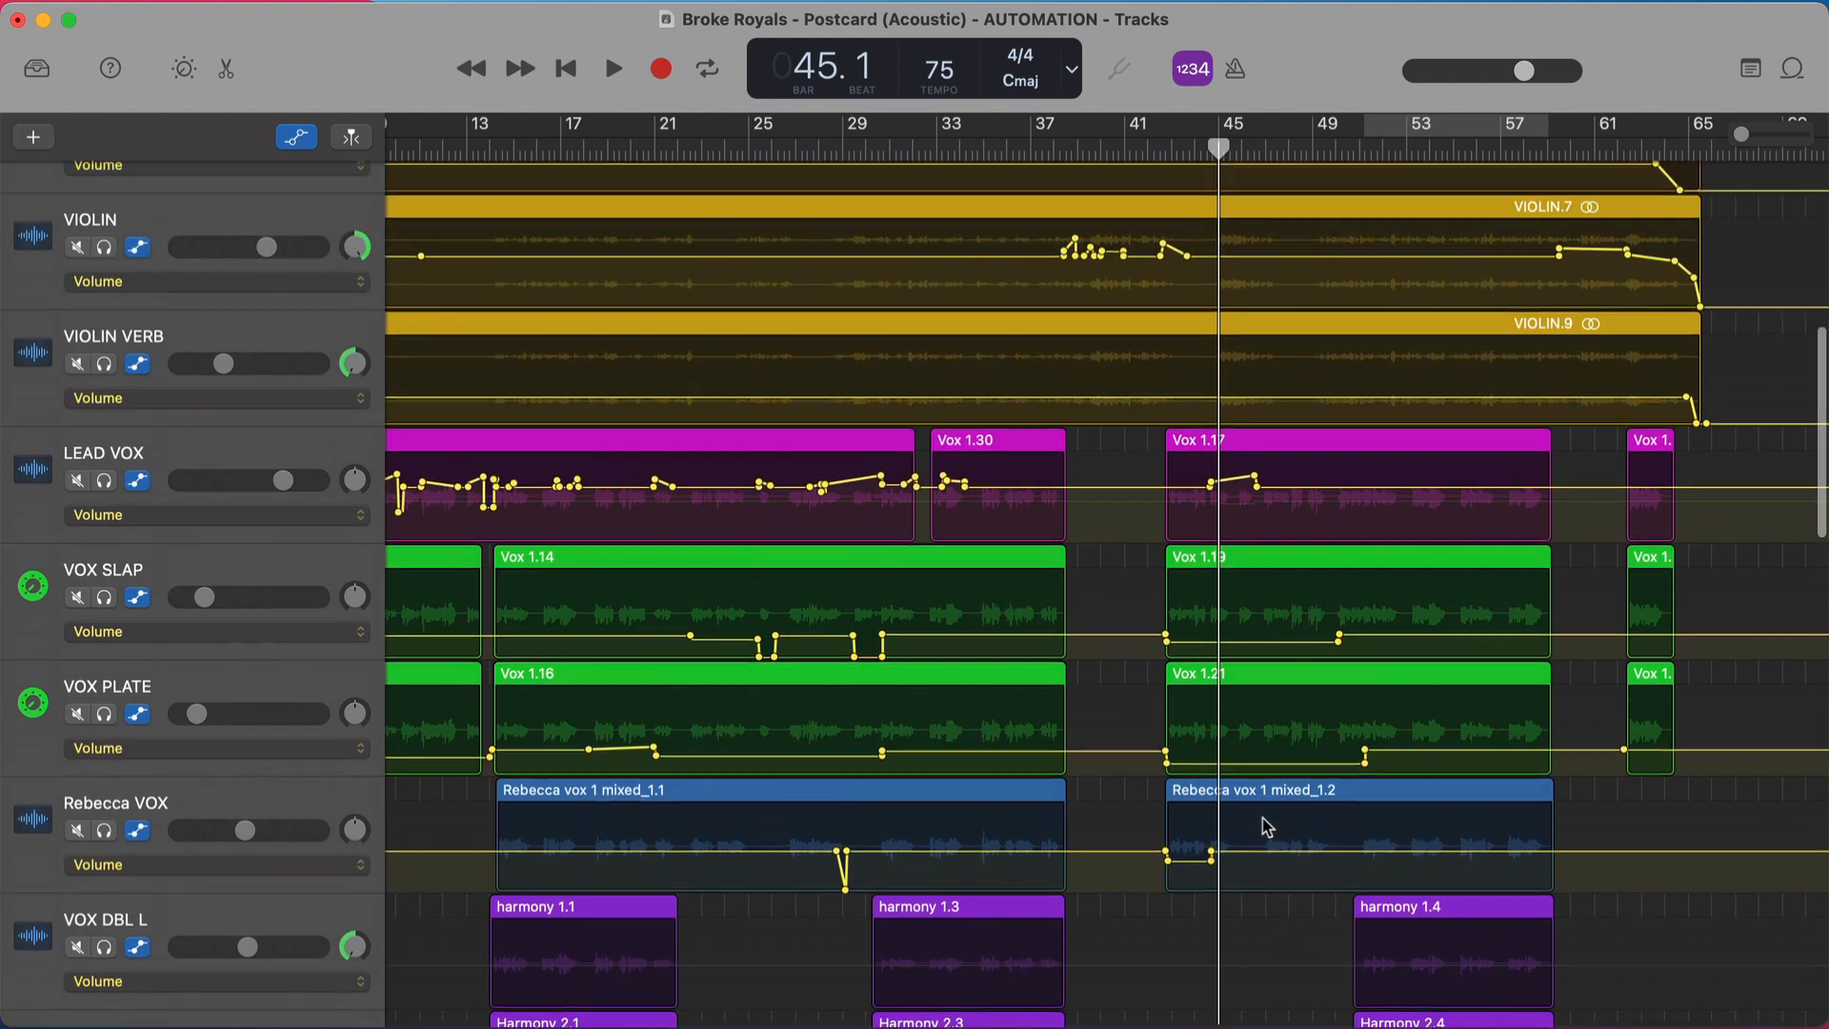